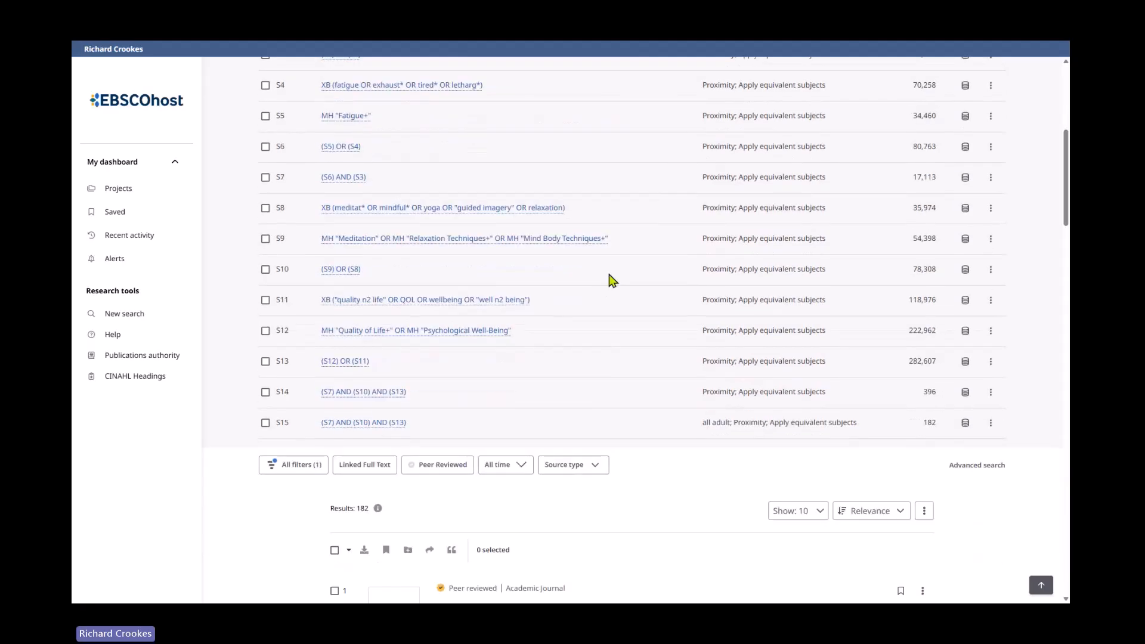
# Collapse the search history so the results list sits directly below the search fields.
pyautogui.scroll(8, 614, 281)
pyautogui.click(615, 232)
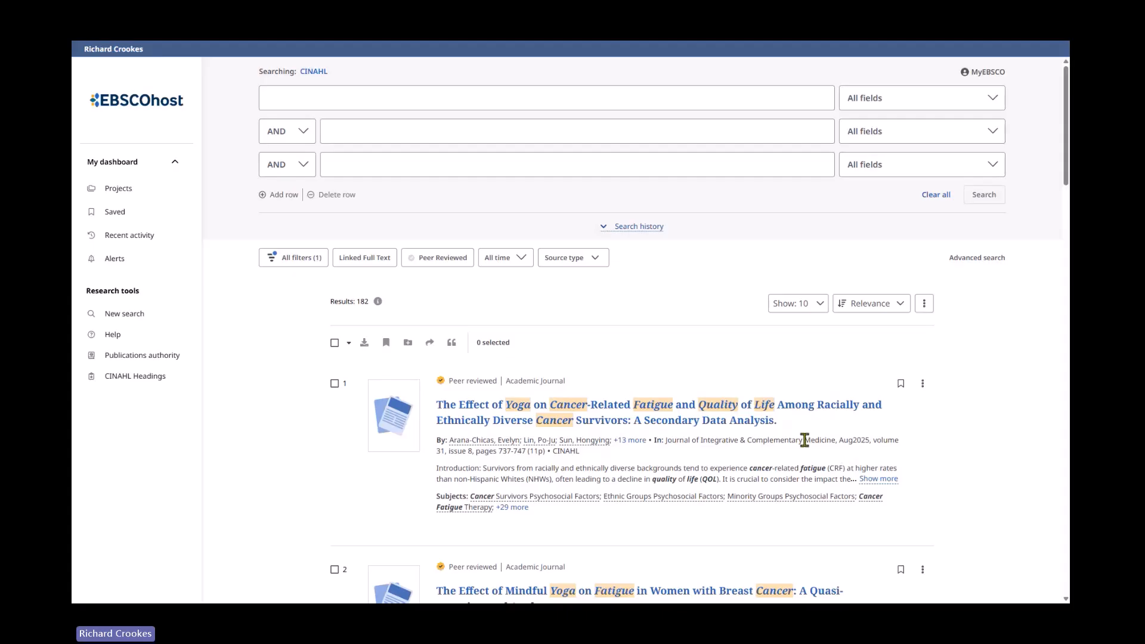
pyautogui.click(606, 229)
pyautogui.click(606, 232)
# Open the first result, on yoga and cancer-related fatigue in diverse cancer survivors, and look through its references.
pyautogui.scroll(-1, 898, 333)
pyautogui.scroll(-1, 899, 334)
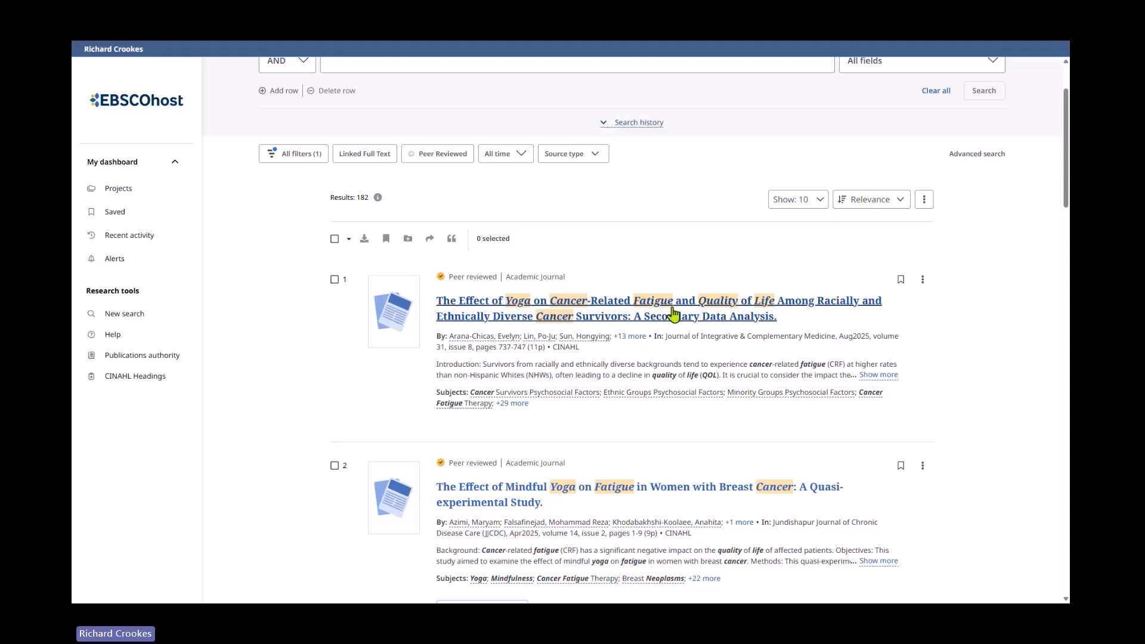
pyautogui.click(631, 309)
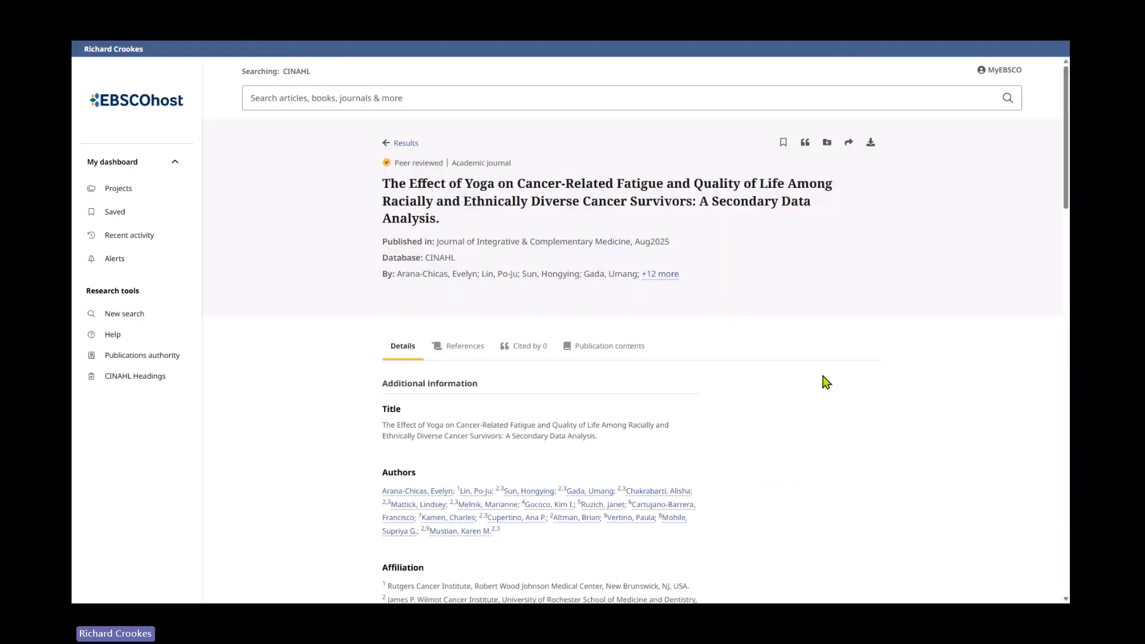
pyautogui.scroll(-2, 826, 385)
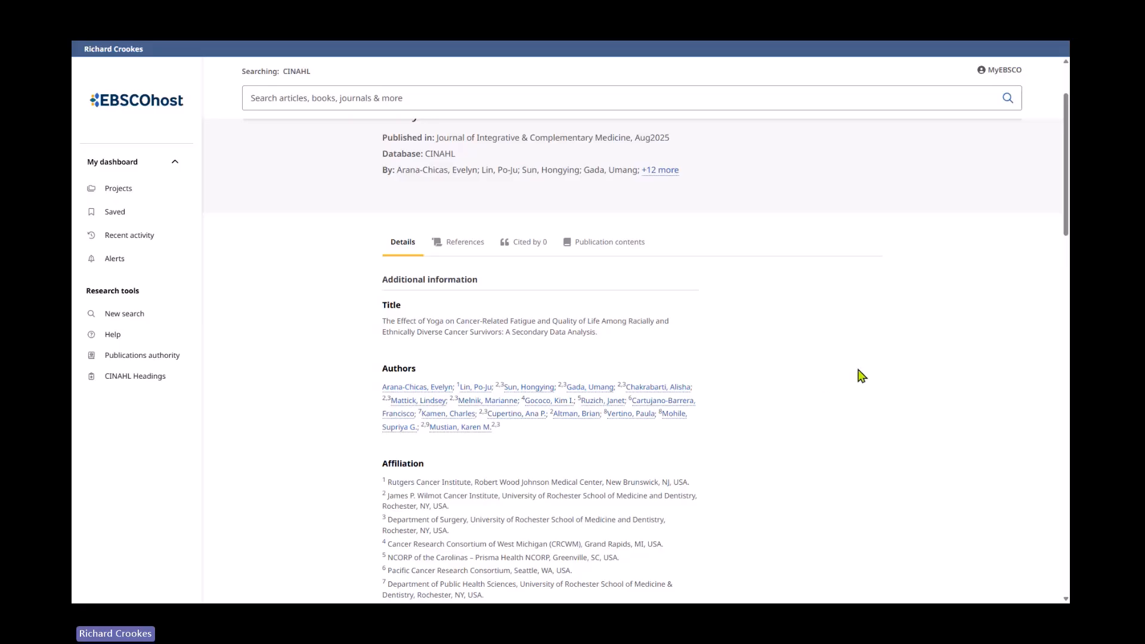
pyautogui.click(467, 245)
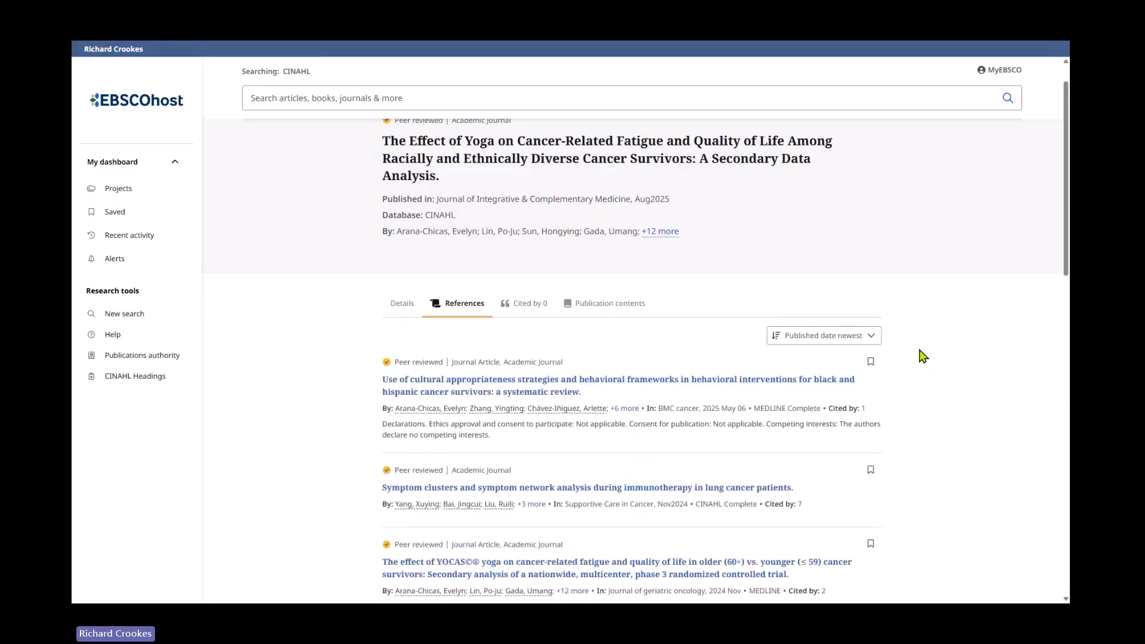
pyautogui.scroll(-6, 775, 430)
pyautogui.scroll(-1, 766, 460)
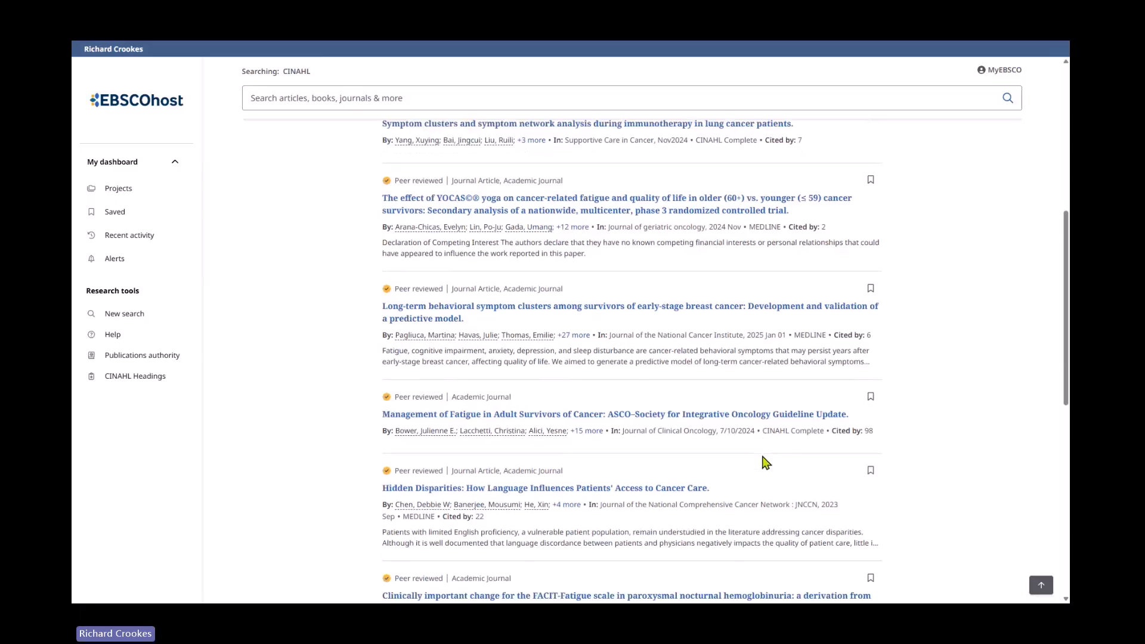
pyautogui.scroll(3, 765, 463)
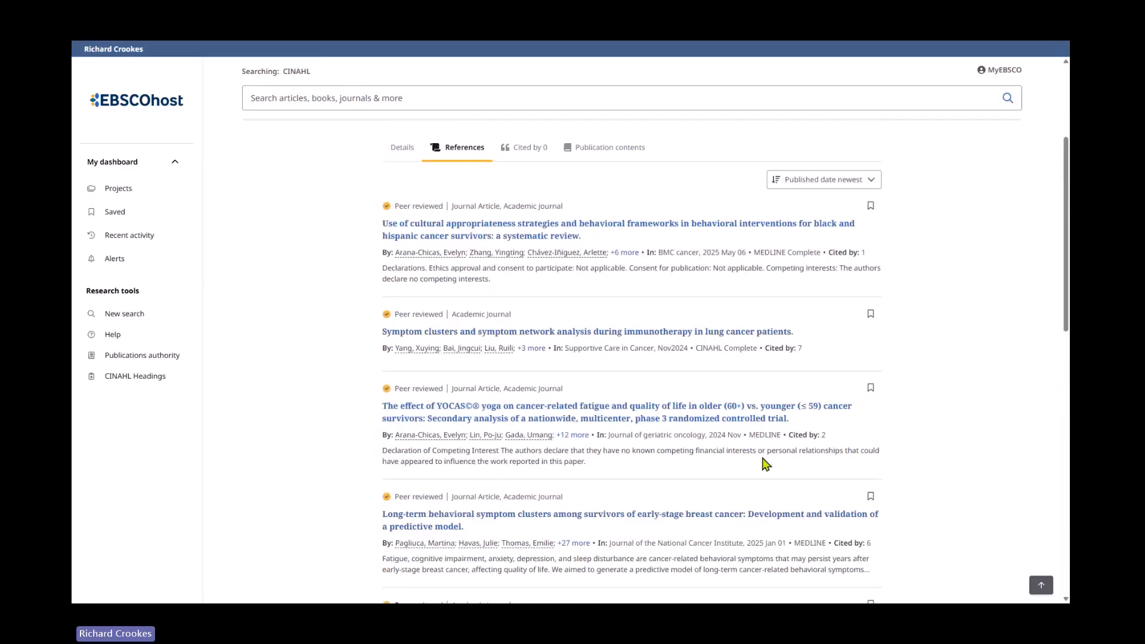
# Save the first two listed references, on cultural appropriateness strategies and on symptom clusters during immunotherapy.
pyautogui.click(871, 205)
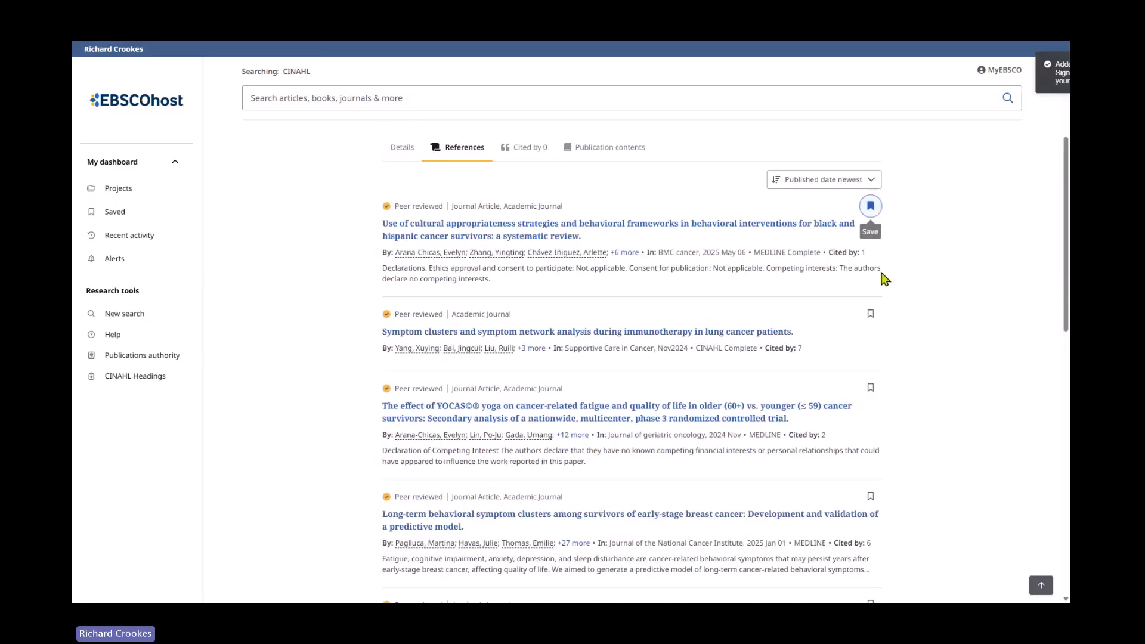
pyautogui.click(871, 314)
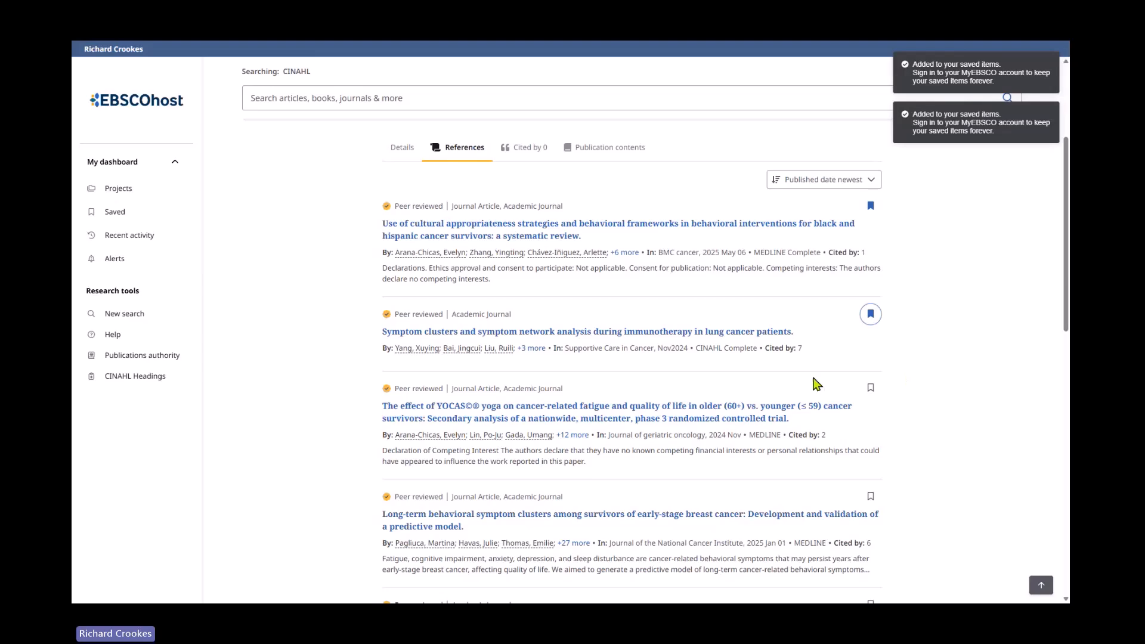
pyautogui.scroll(3, 817, 384)
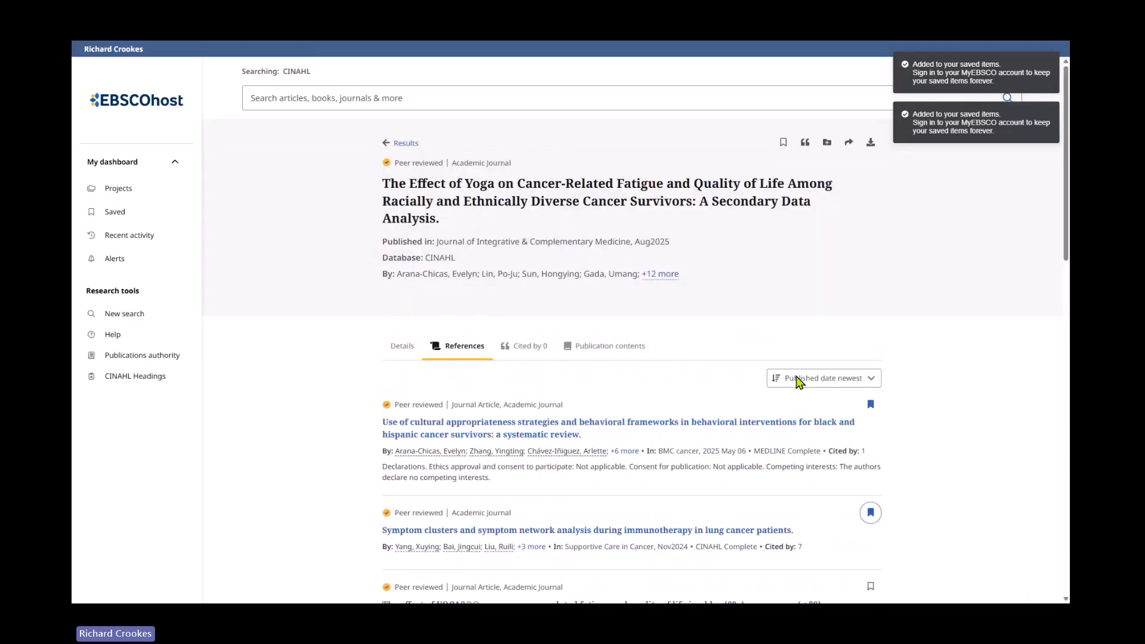
# Return to the search results and save the first two articles in the list.
pyautogui.click(414, 144)
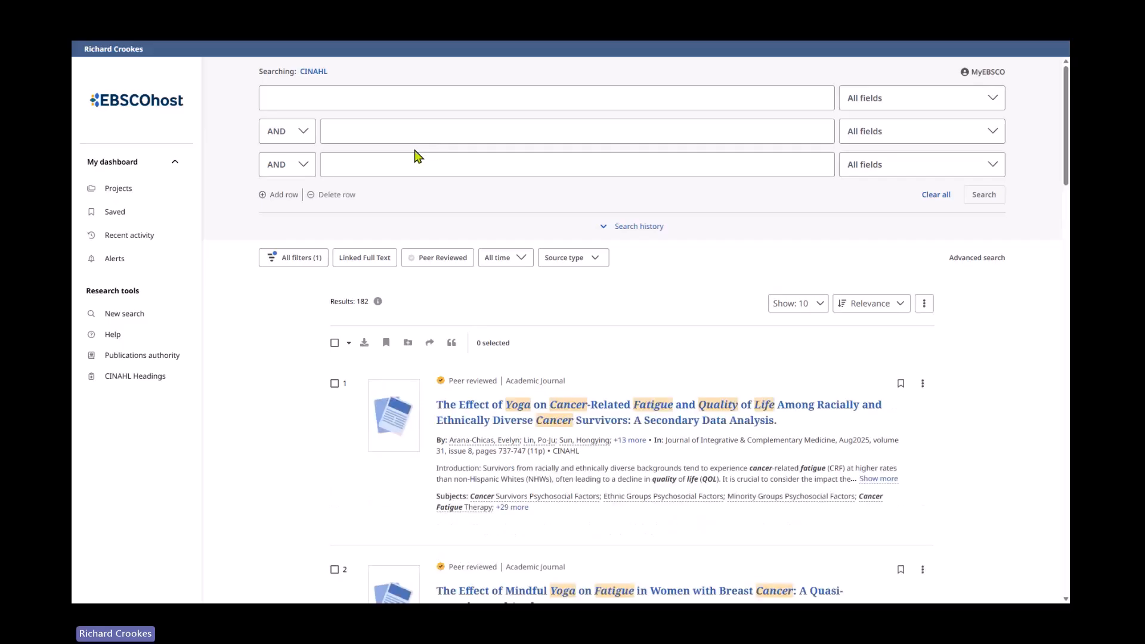
pyautogui.click(901, 383)
pyautogui.scroll(-2, 902, 388)
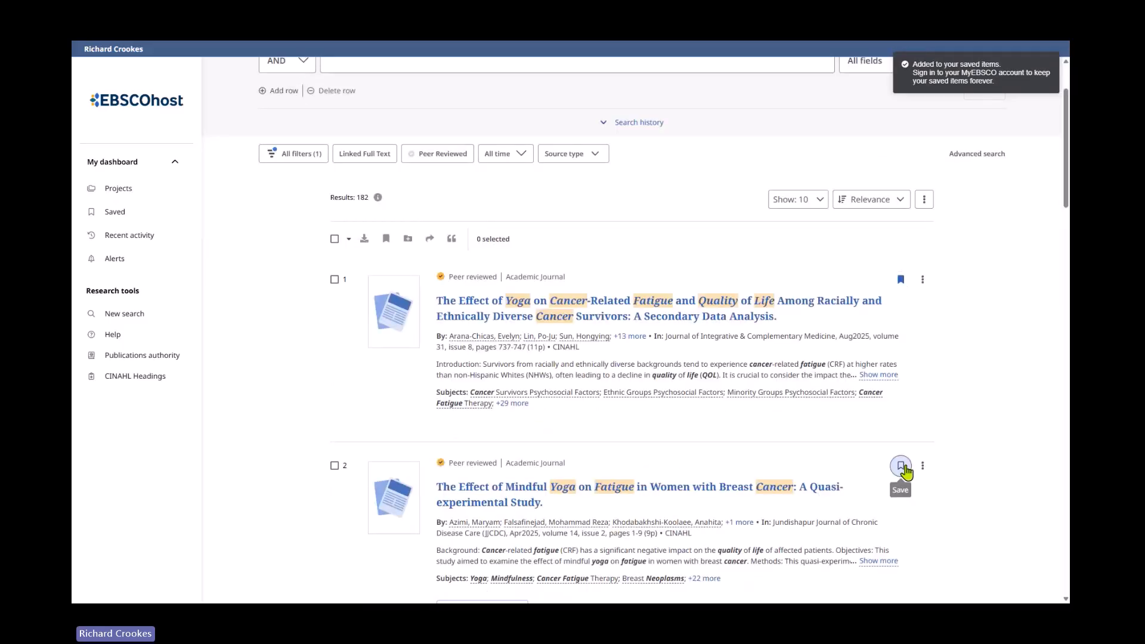
pyautogui.click(902, 467)
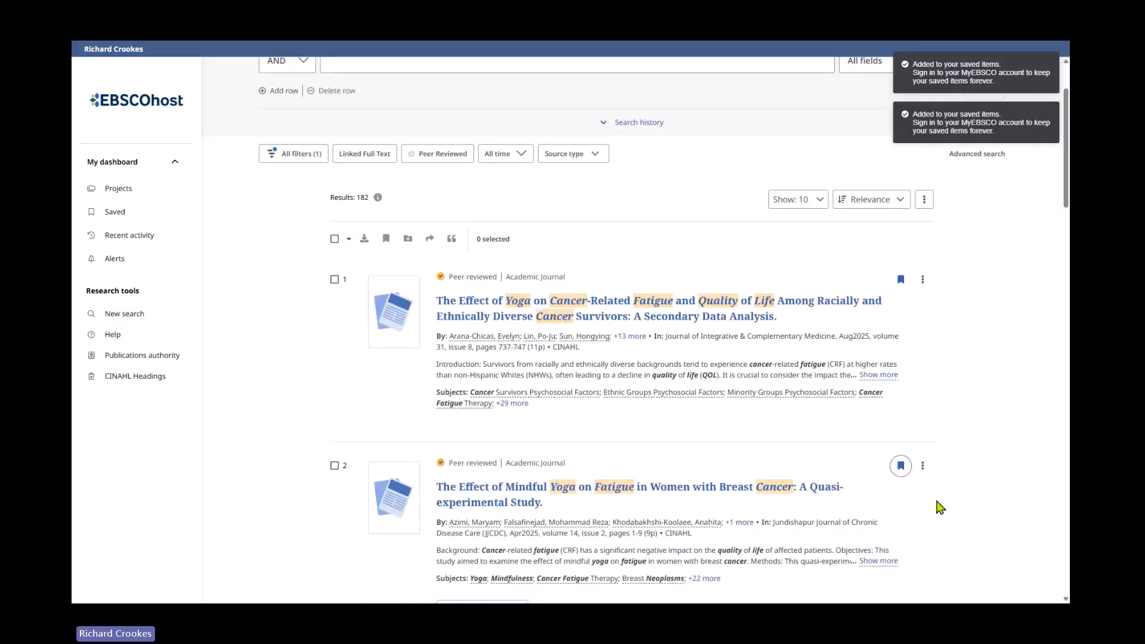
pyautogui.scroll(2, 940, 507)
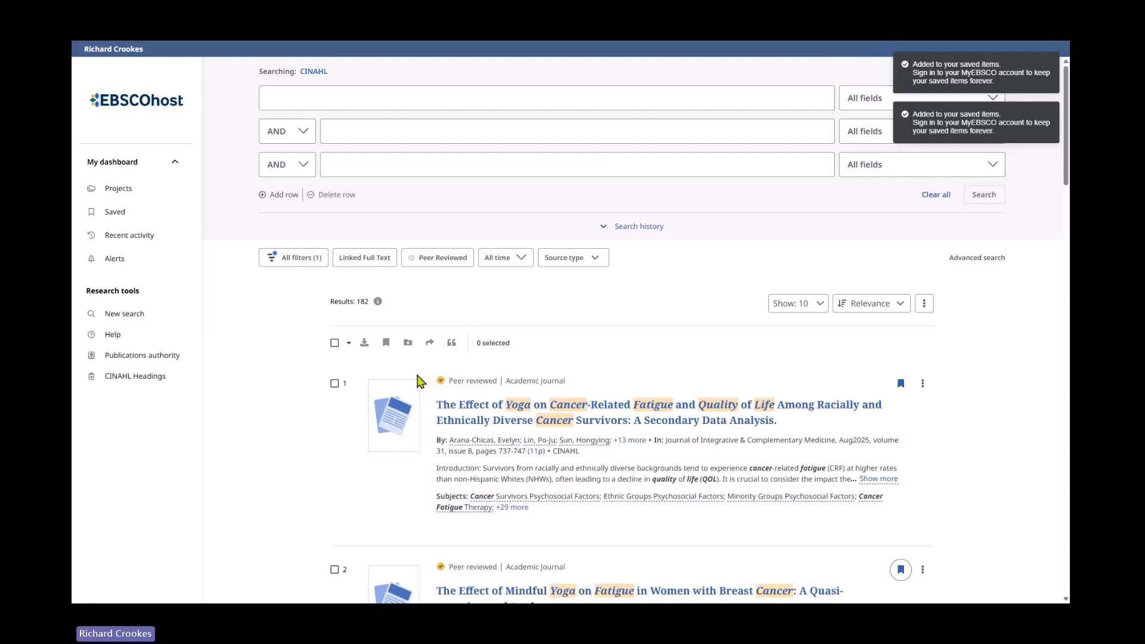
# Show 50 results per page and select results 1-50.
pyautogui.click(805, 306)
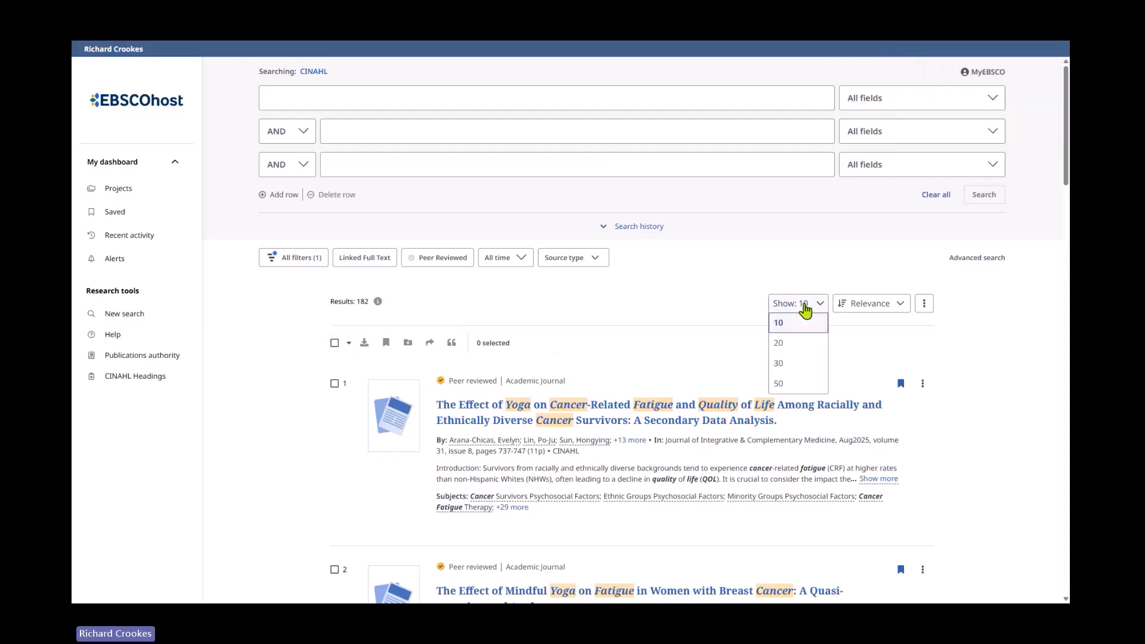
pyautogui.click(791, 385)
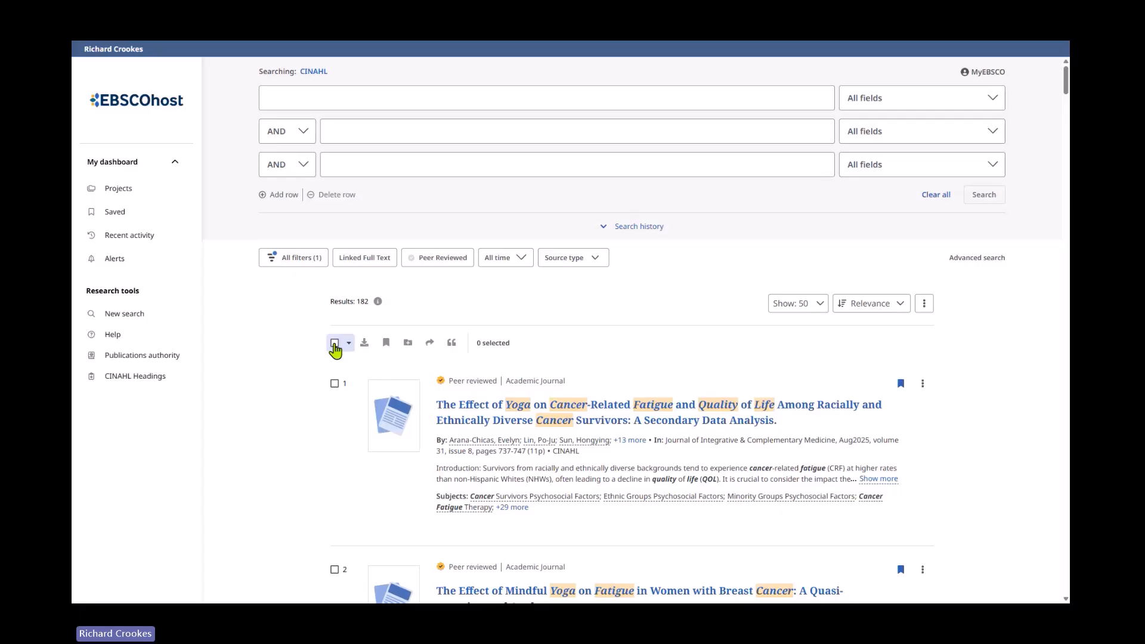
pyautogui.click(335, 343)
pyautogui.click(348, 344)
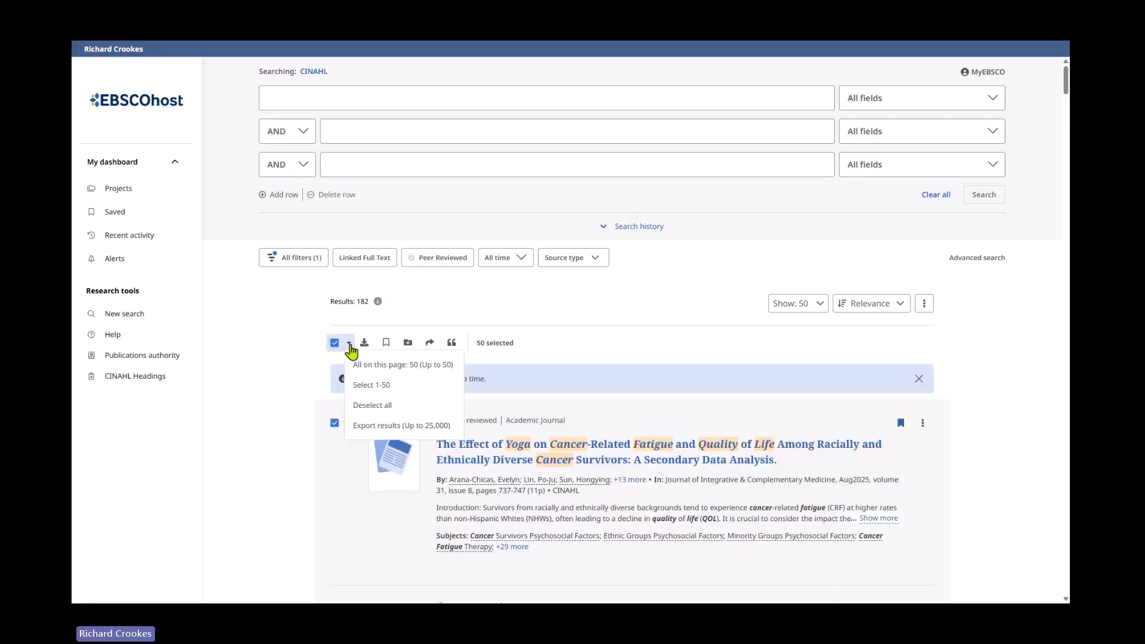
pyautogui.click(371, 389)
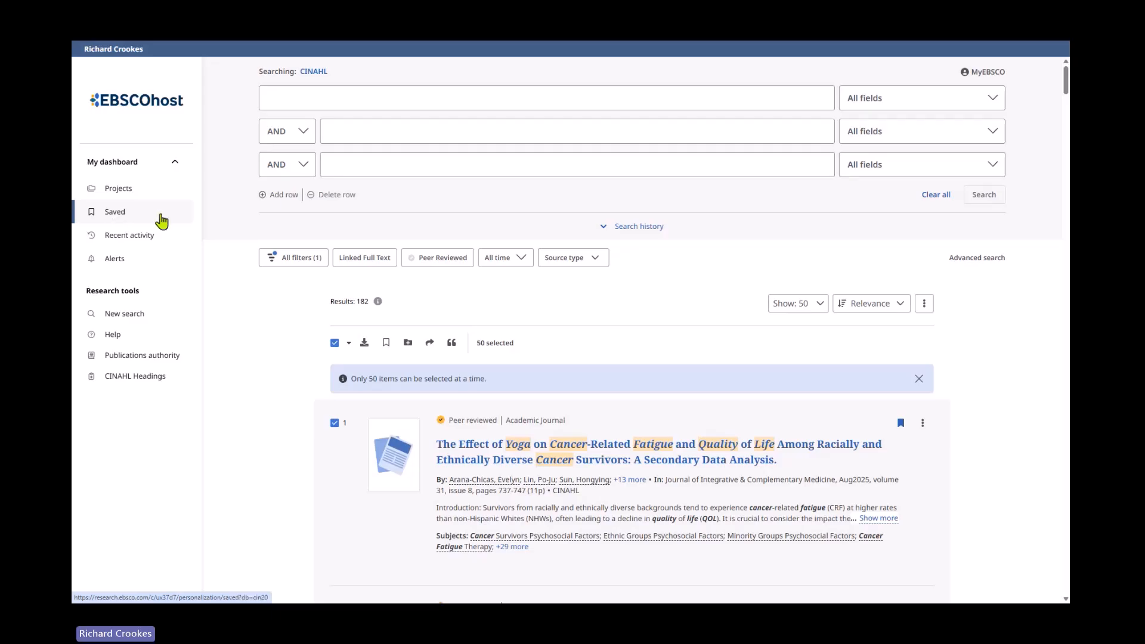
# Open the saved items and look through the saved records.
pyautogui.click(116, 213)
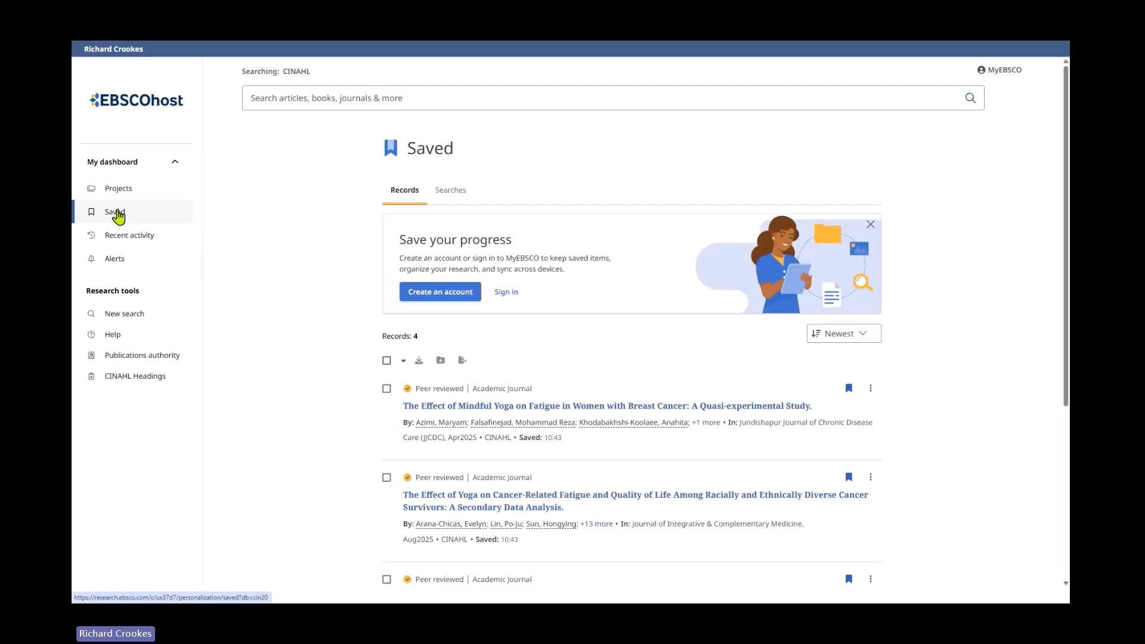
pyautogui.scroll(-1, 313, 394)
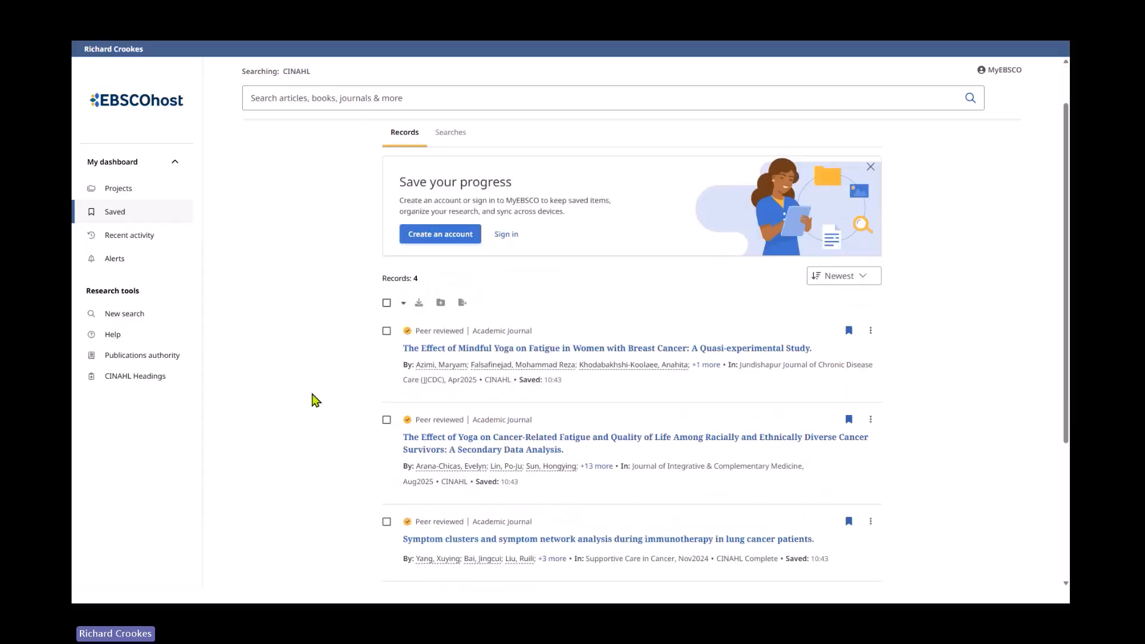
pyautogui.scroll(-4, 314, 400)
pyautogui.scroll(4, 319, 412)
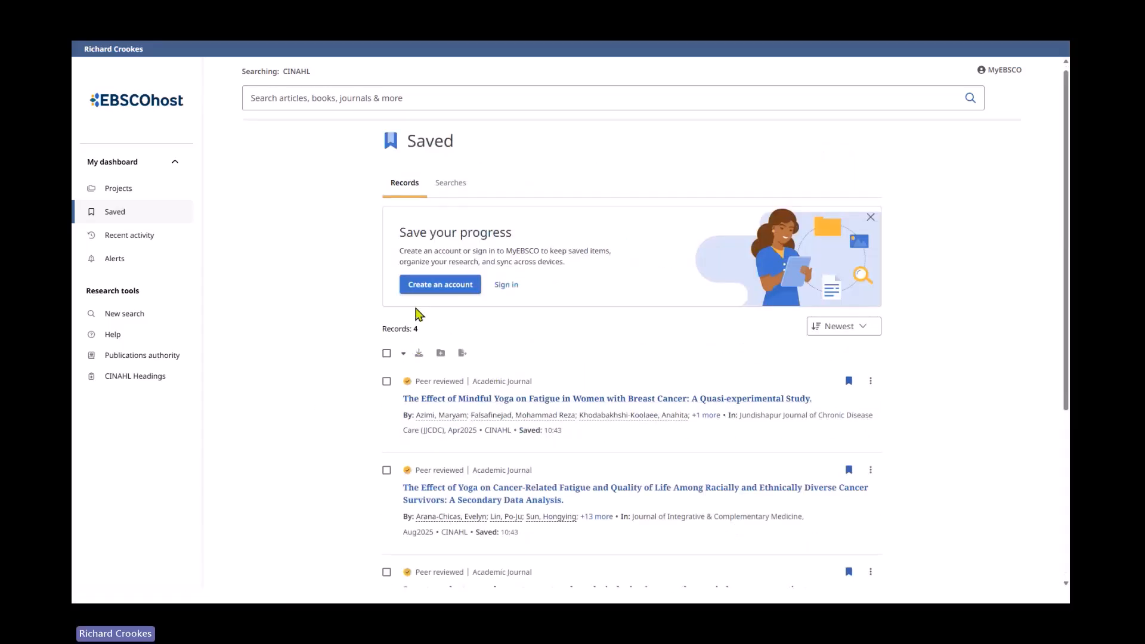
pyautogui.scroll(1, 334, 405)
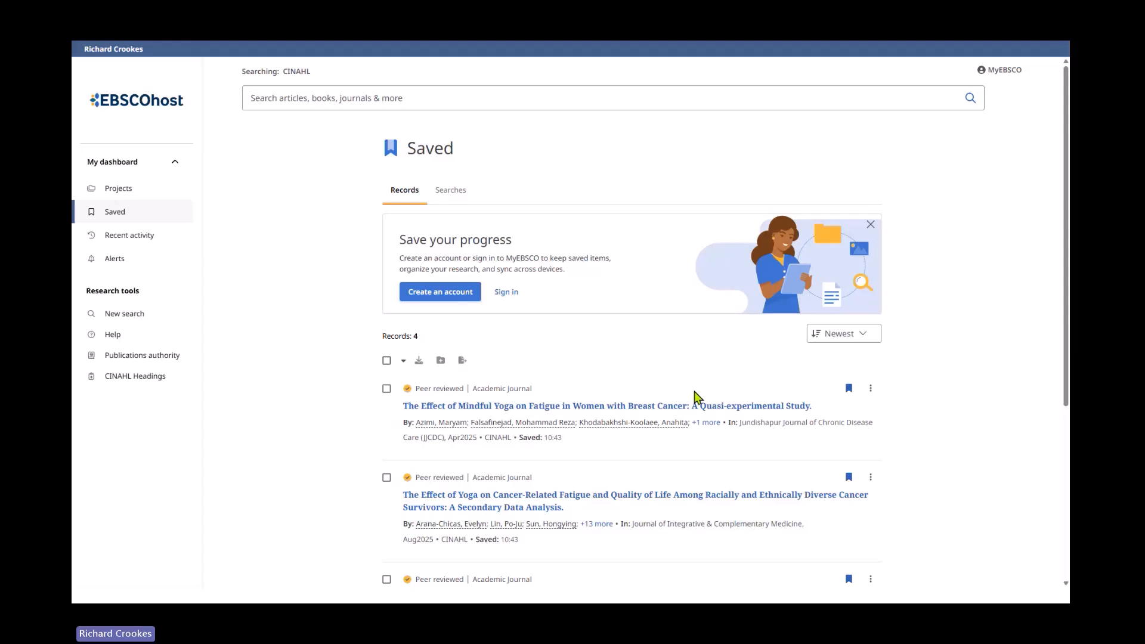
# Open the MyEBSCO account creation form and give consent to the data collection.
pyautogui.click(445, 300)
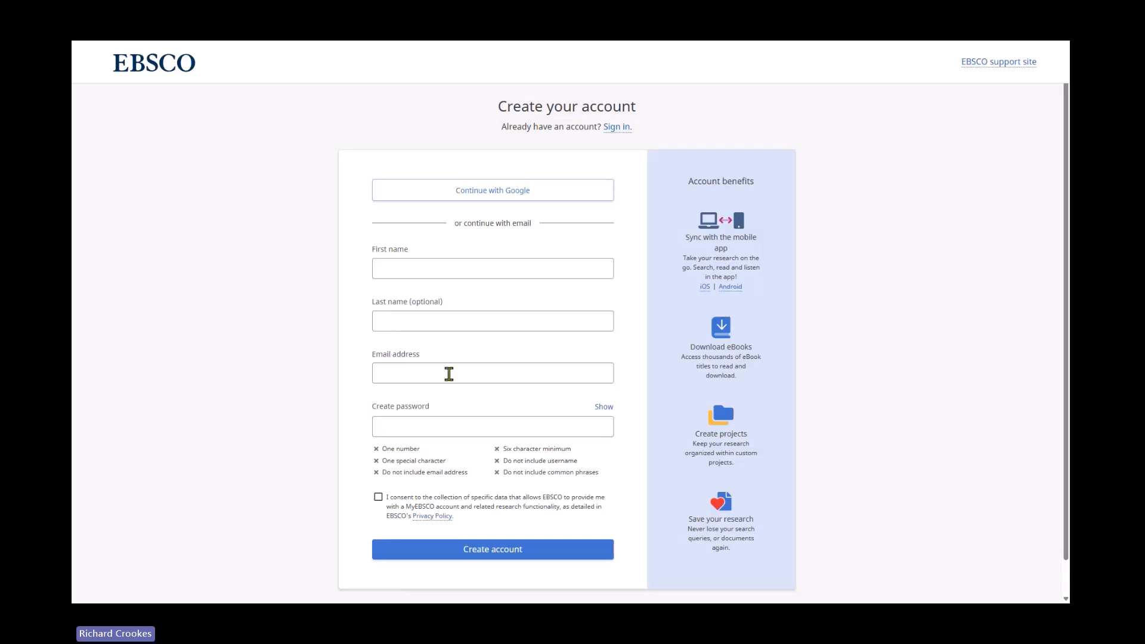
pyautogui.scroll(-1, 274, 411)
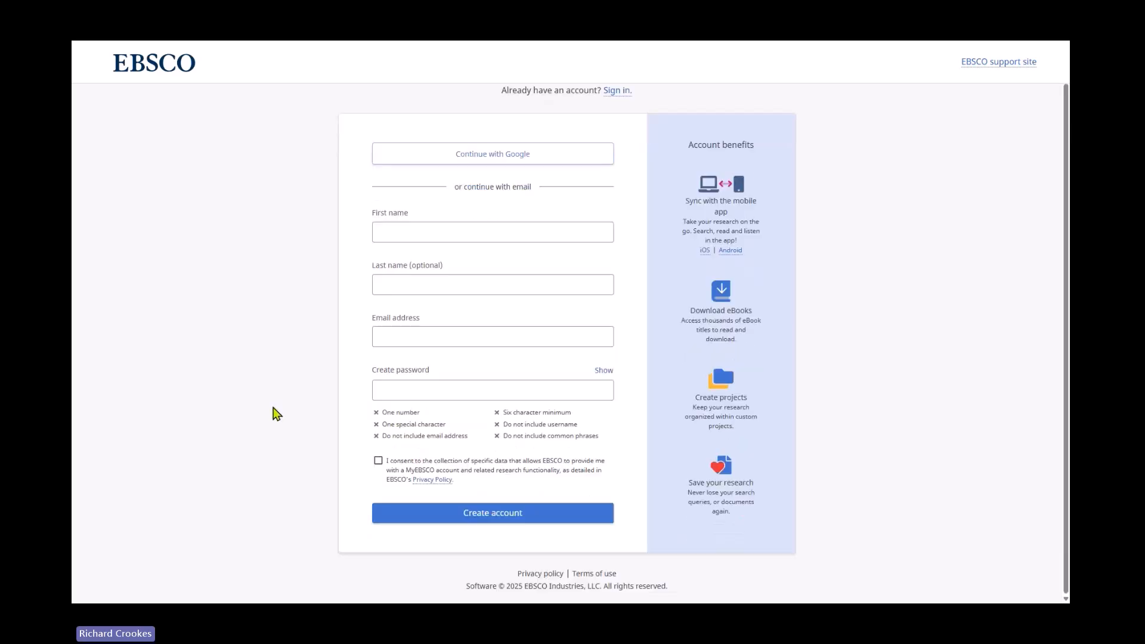
pyautogui.click(378, 461)
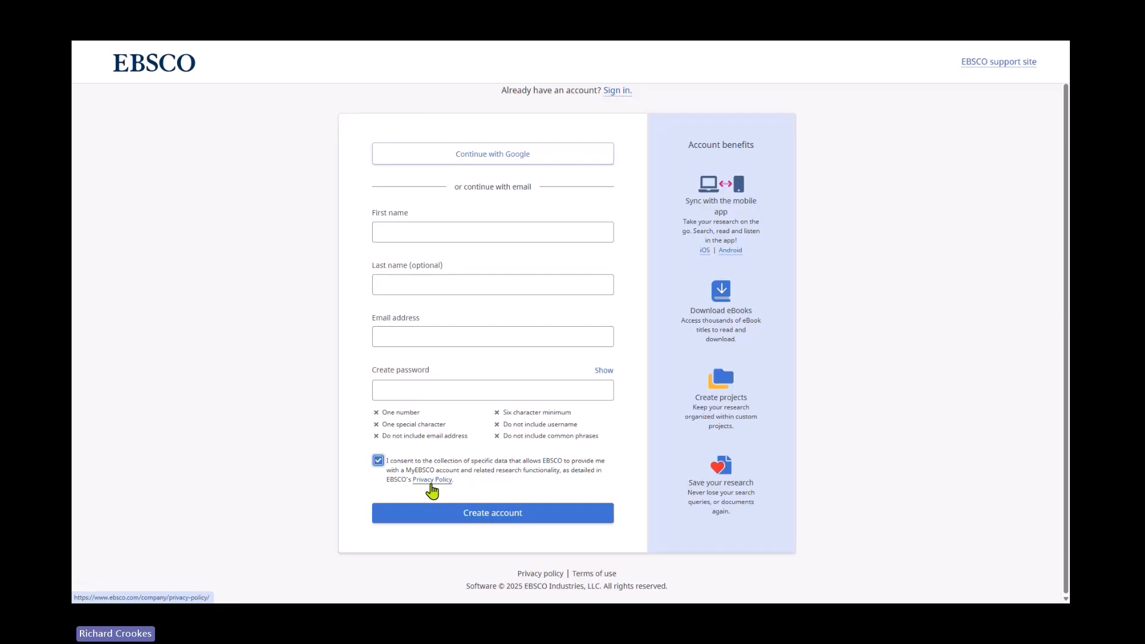
pyautogui.scroll(1, 263, 520)
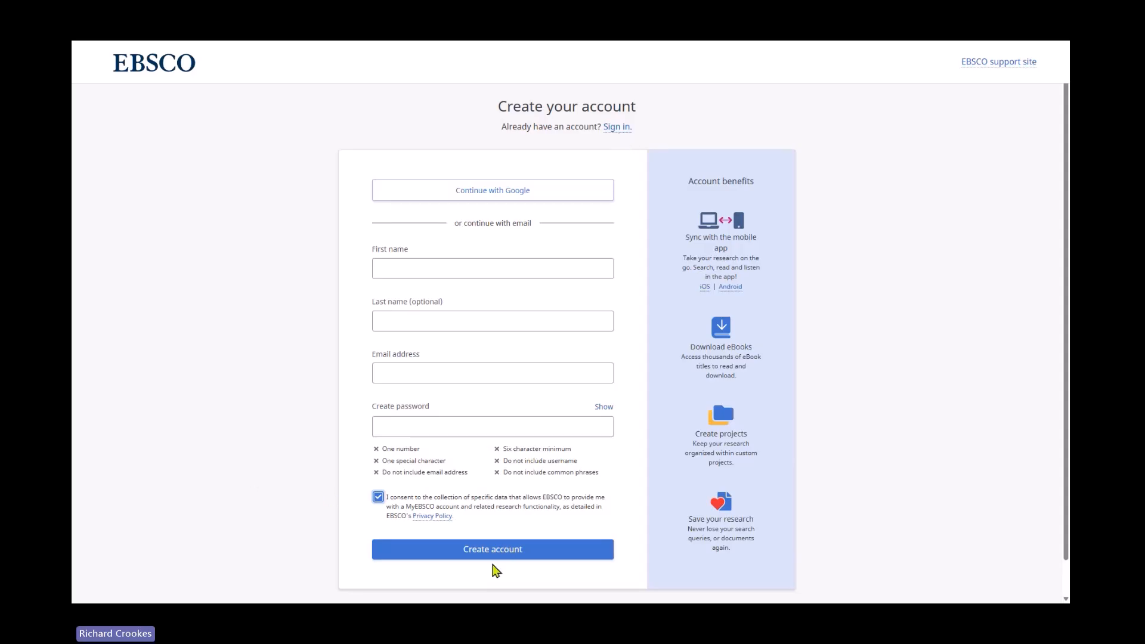
# Sign in to the existing MyEBSCO account with its e-mail address and look over the saved records.
pyautogui.click(620, 127)
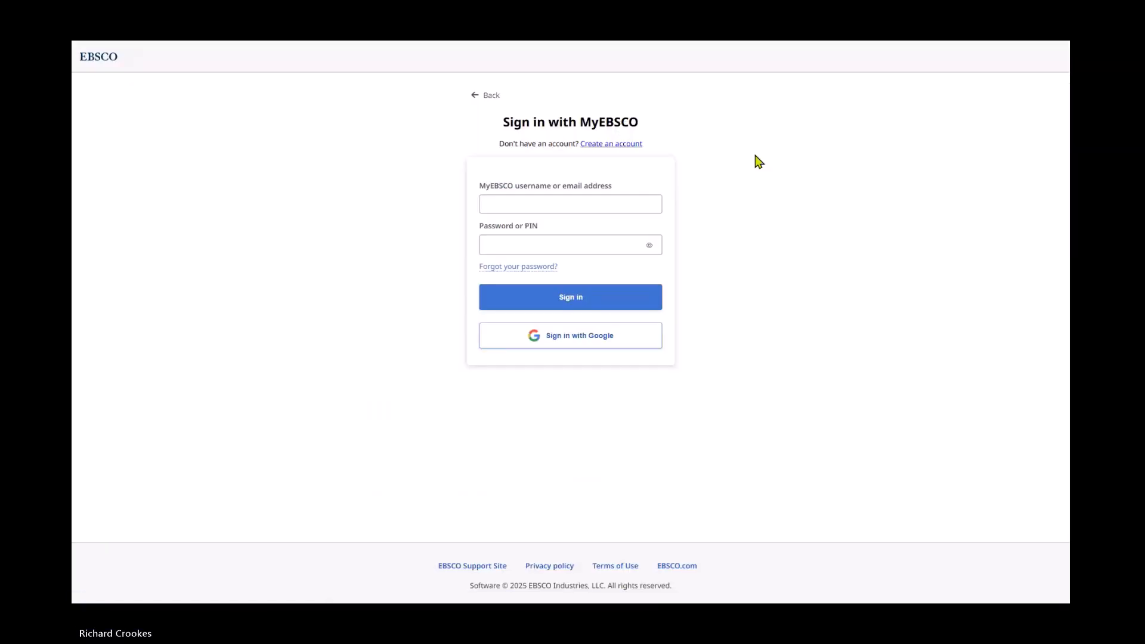
pyautogui.click(572, 205)
pyautogui.click(567, 235)
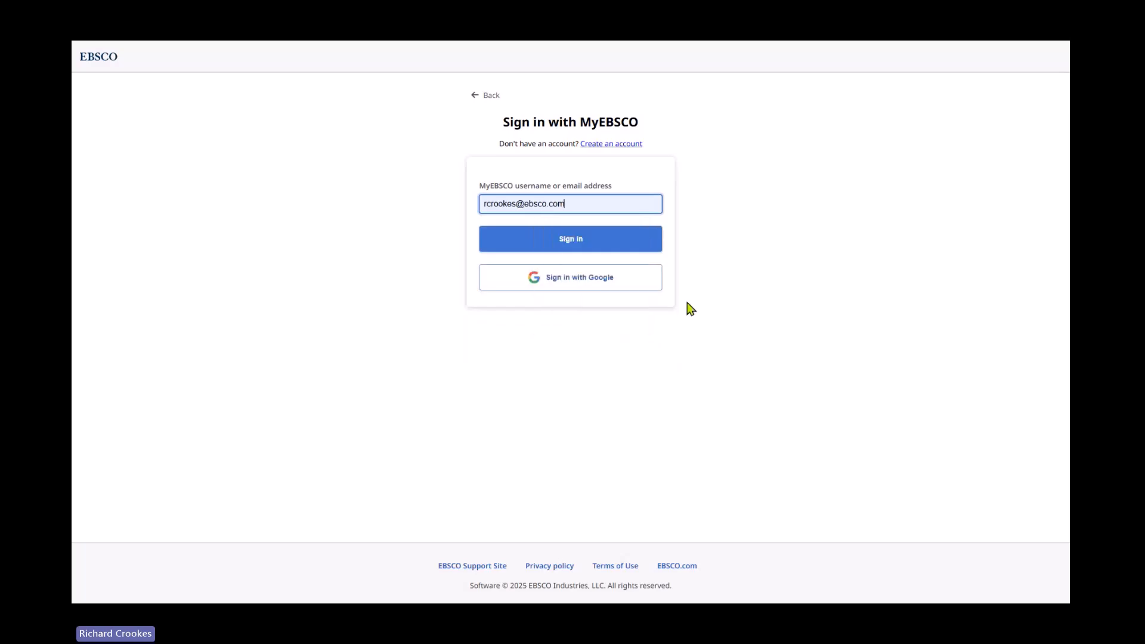
pyautogui.click(583, 245)
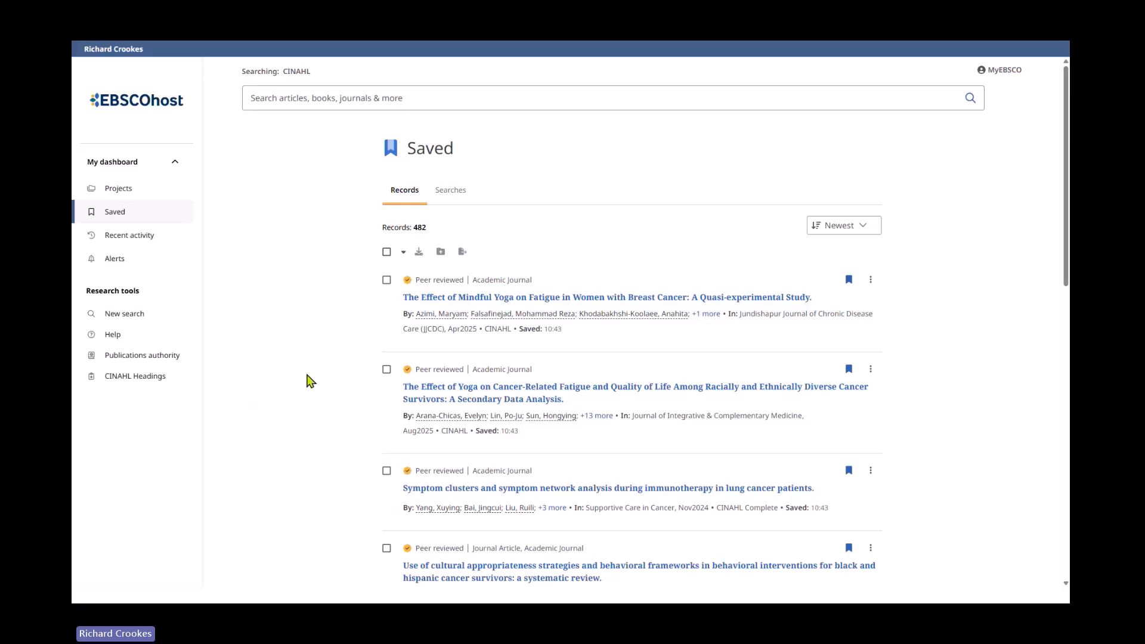
pyautogui.scroll(-1, 306, 385)
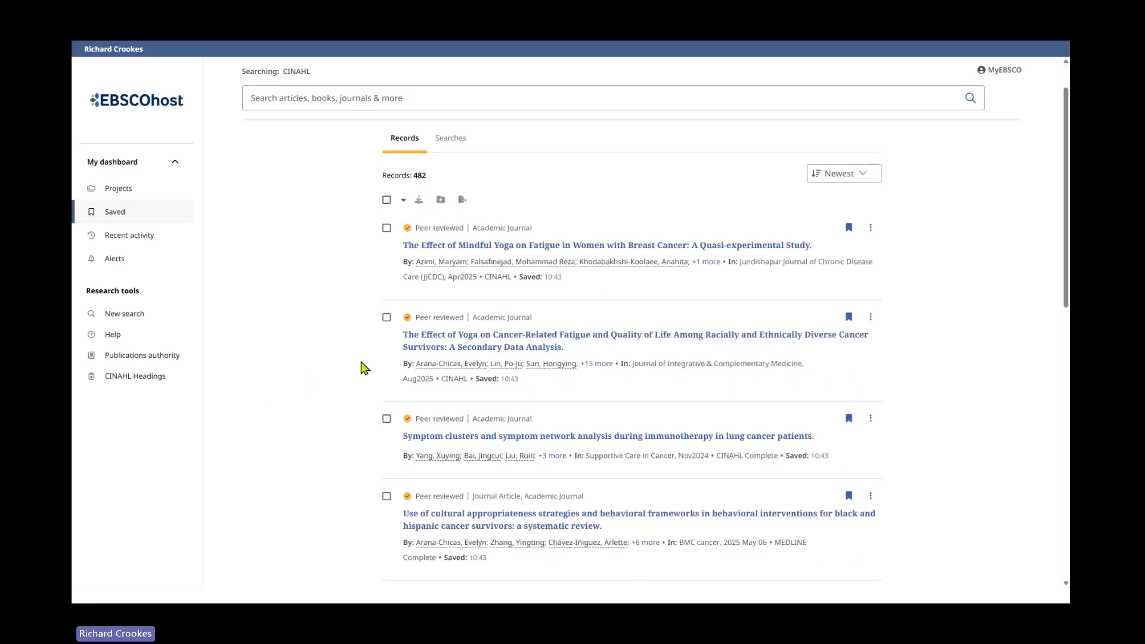
pyautogui.scroll(1, 349, 371)
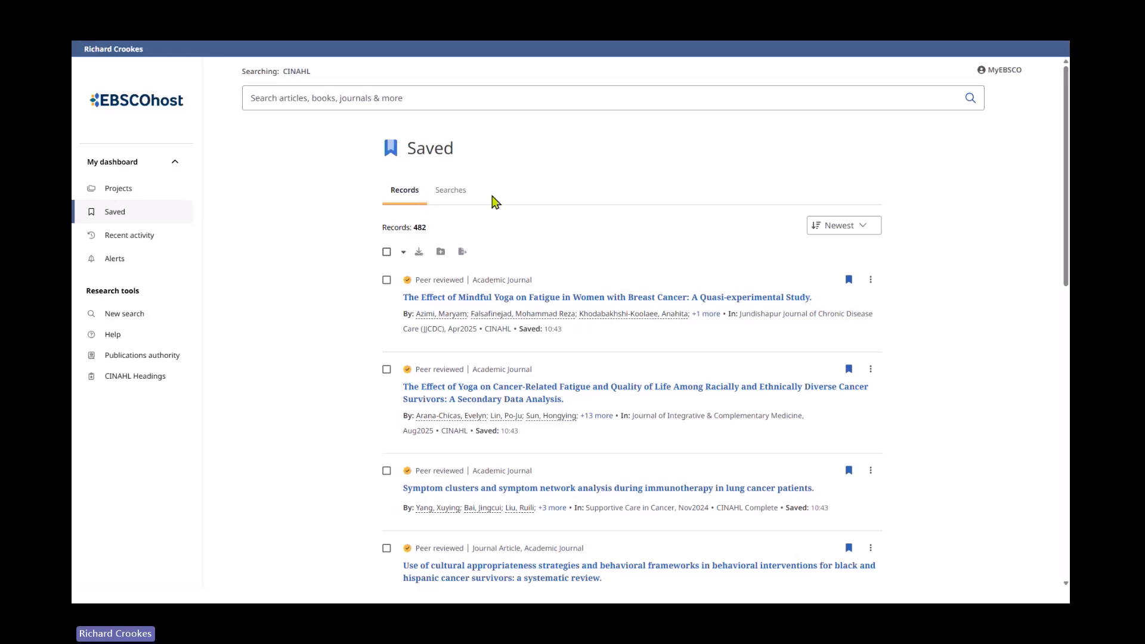
# Go back to the (S7) AND (S10) AND (S13) search results and expand the search history.
pyautogui.click(571, 77)
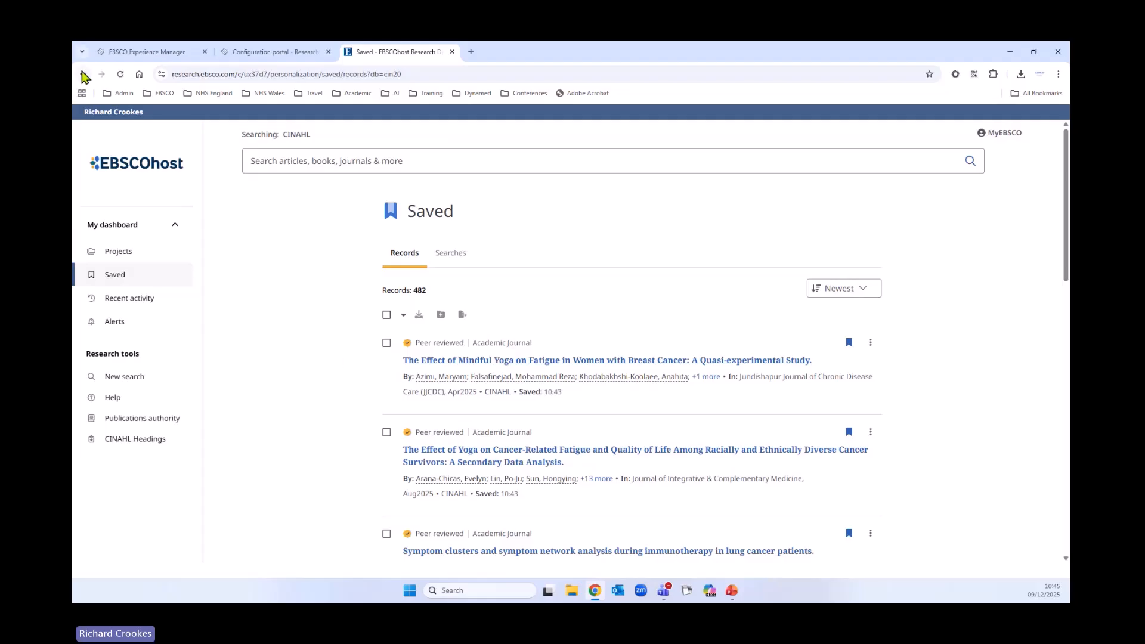
pyautogui.rightClick(83, 74)
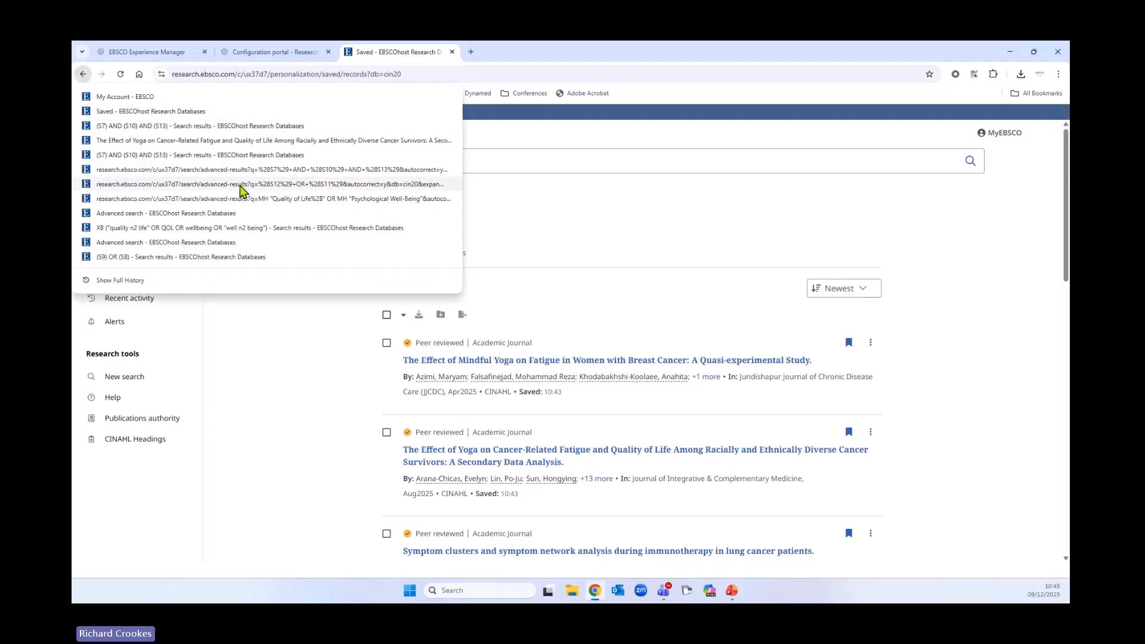
pyautogui.click(170, 129)
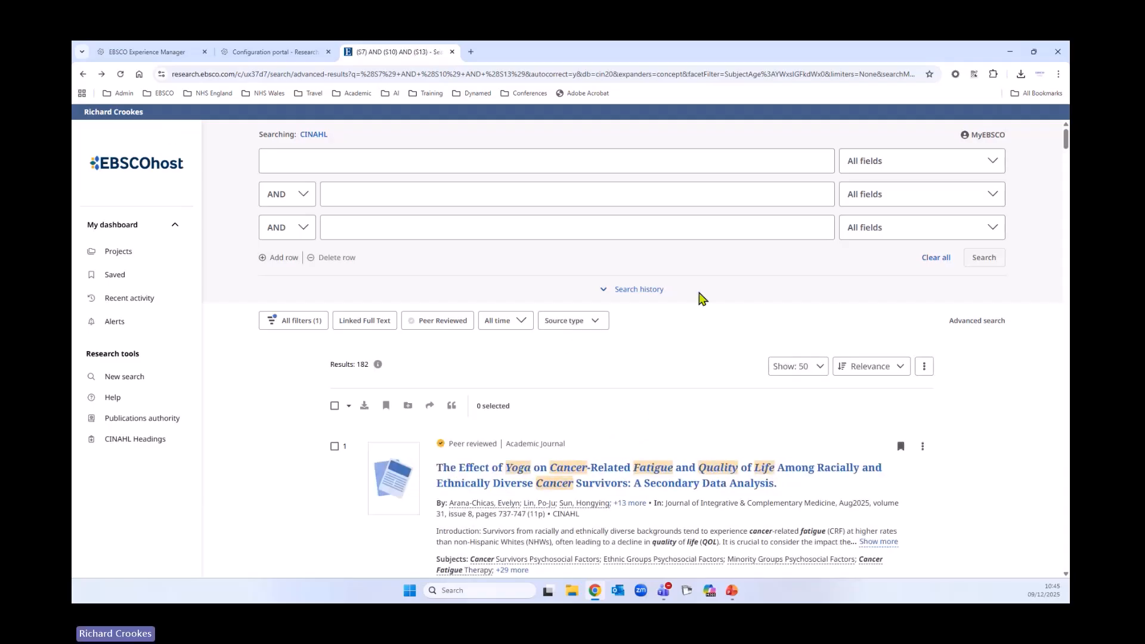
pyautogui.click(606, 293)
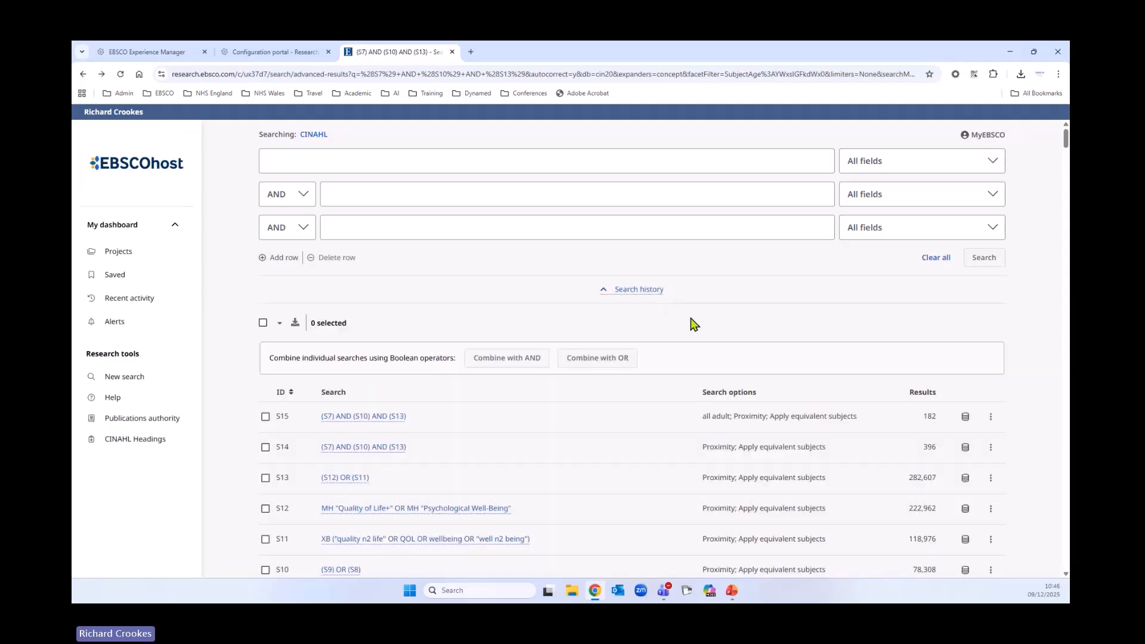
# Sort the search history by ID in ascending order and look through the search lines from S1 to S15.
pyautogui.click(283, 393)
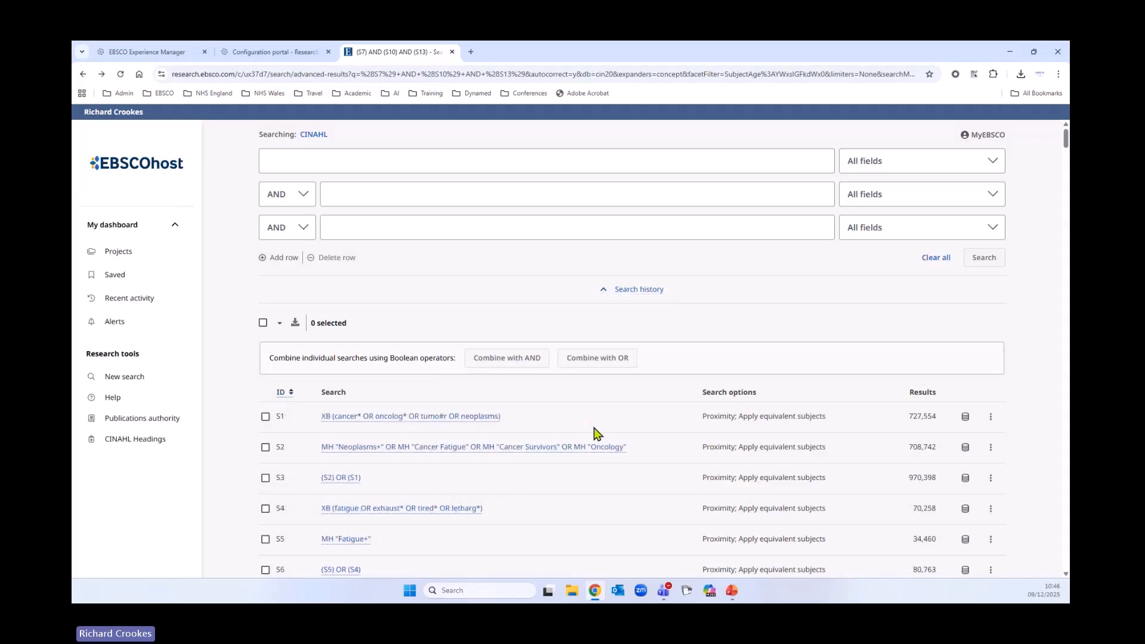
pyautogui.scroll(-2, 632, 376)
pyautogui.scroll(-1, 621, 405)
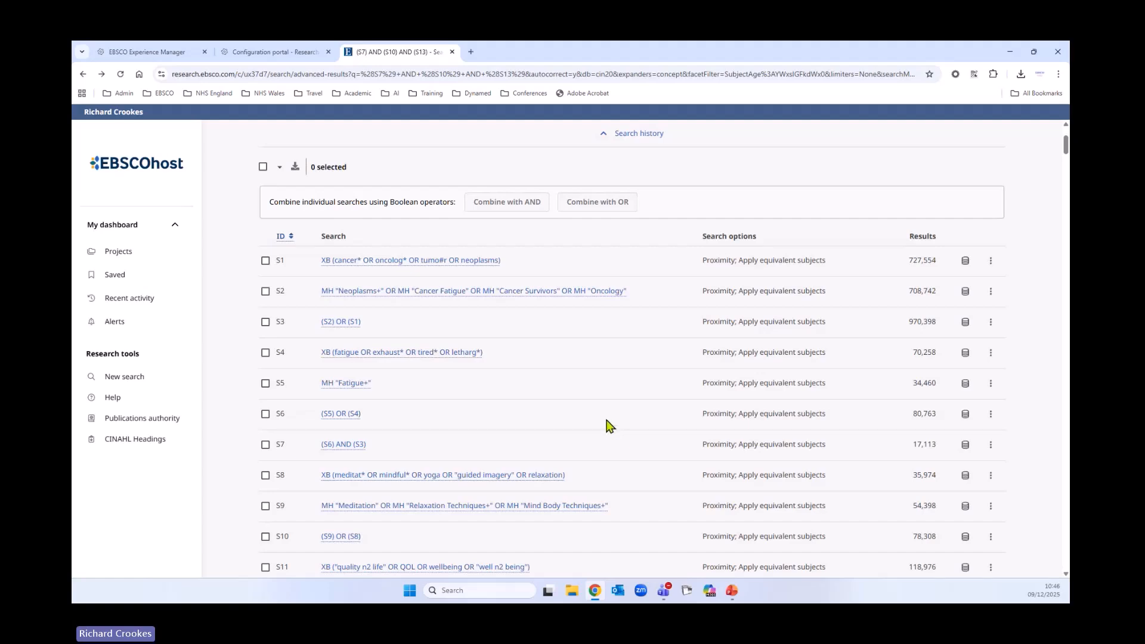
pyautogui.scroll(-6, 608, 424)
pyautogui.scroll(-4, 600, 422)
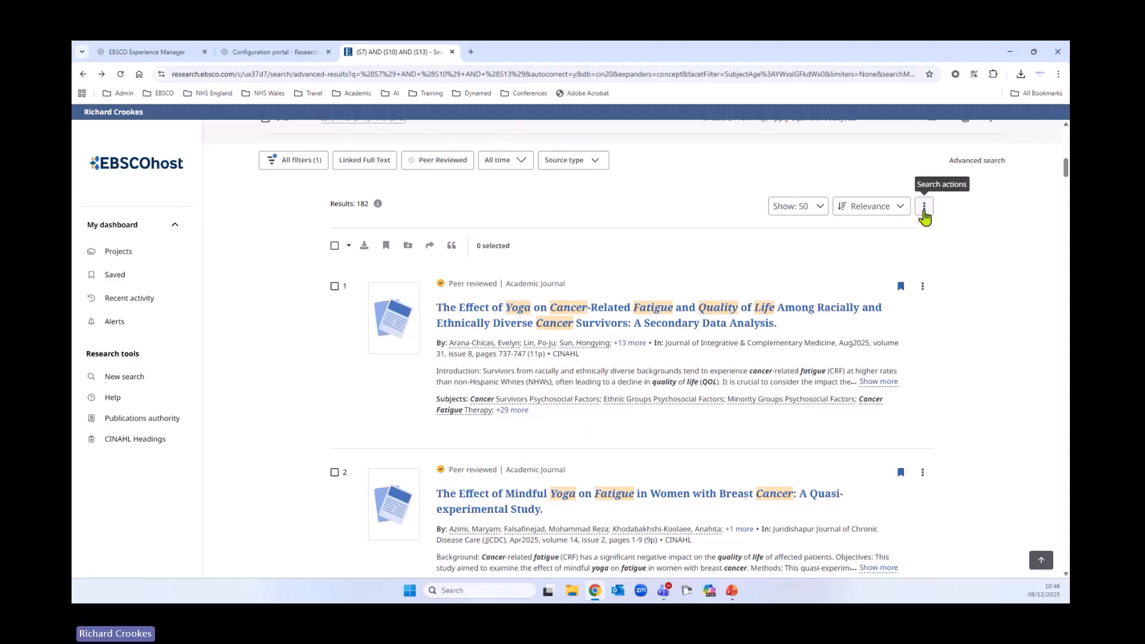
# Start saving the current search and enlarge the combined query box so the whole query can be read.
pyautogui.click(926, 209)
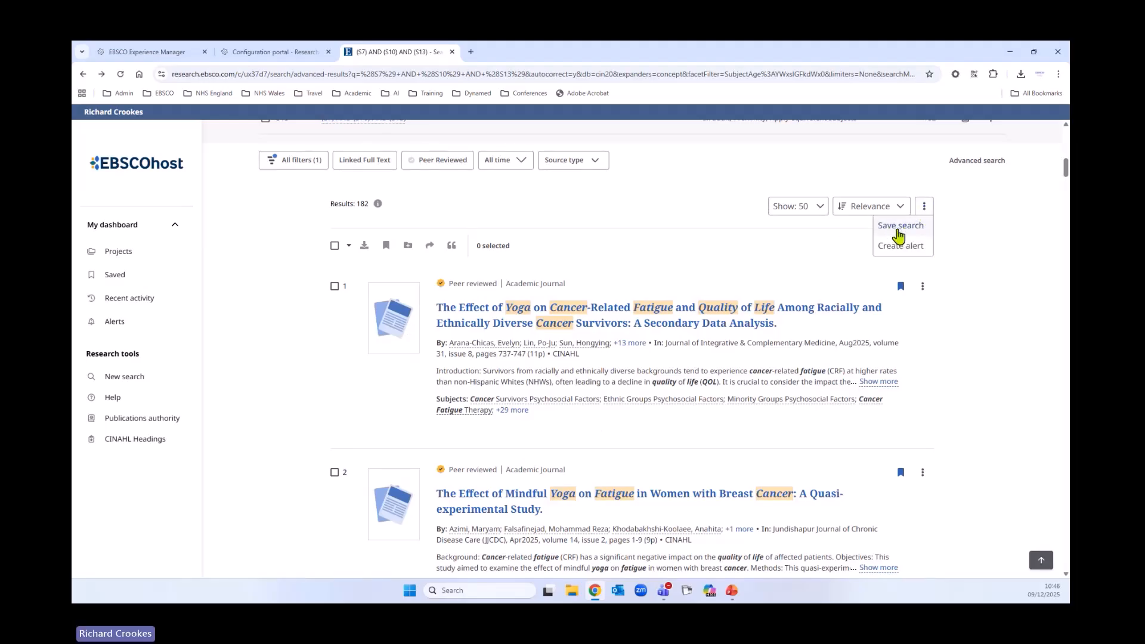
pyautogui.click(905, 229)
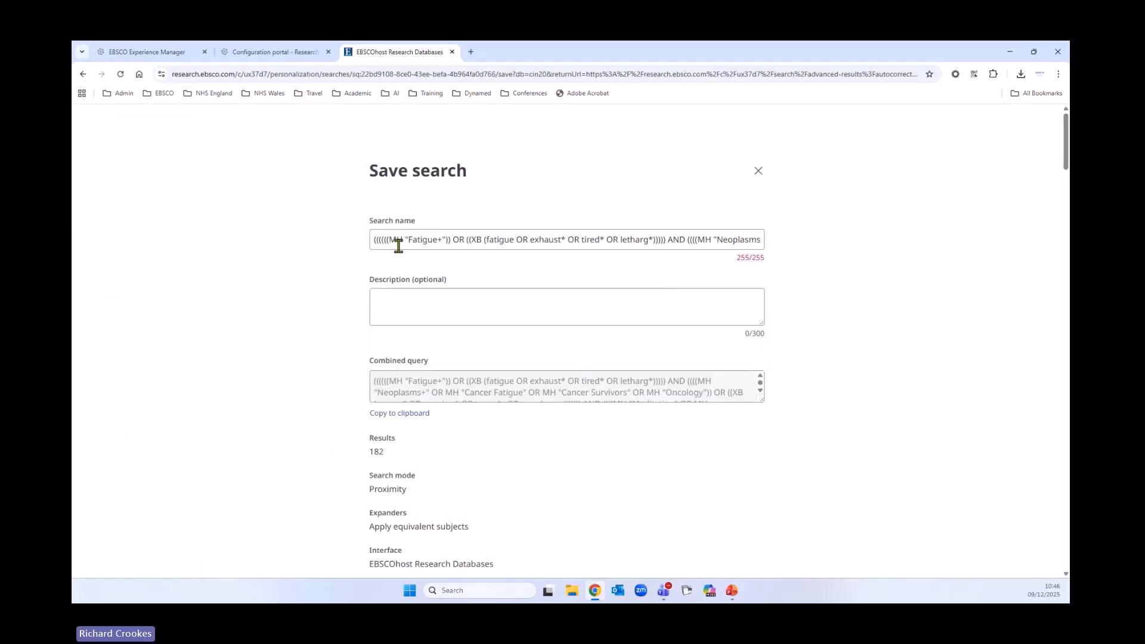
pyautogui.moveTo(374, 239); pyautogui.dragTo(792, 241)
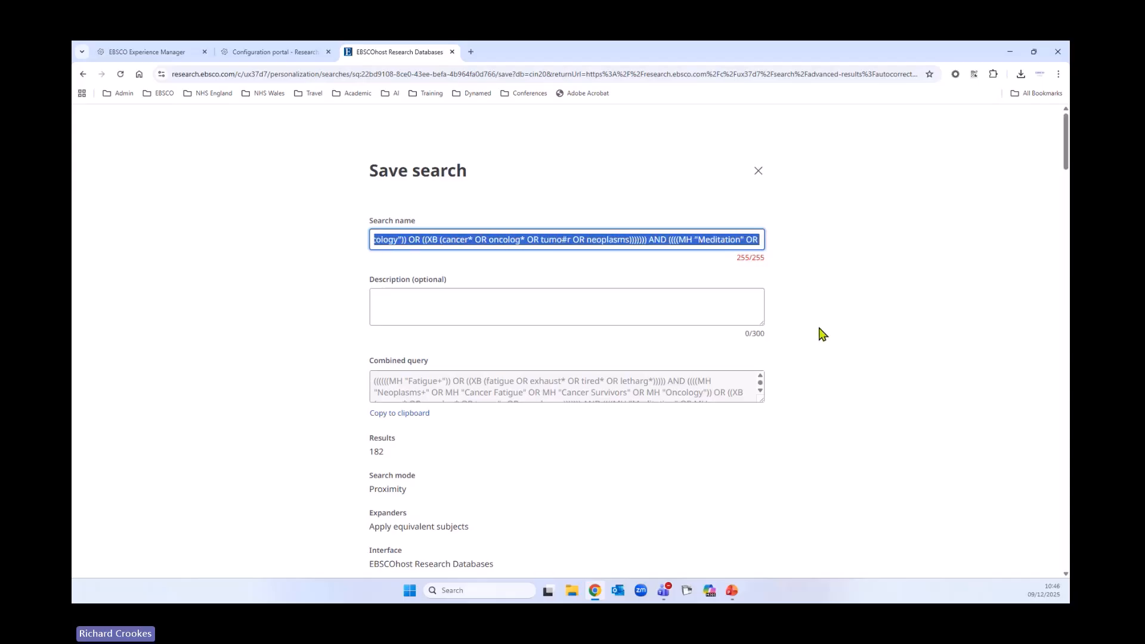
pyautogui.scroll(-3, 553, 376)
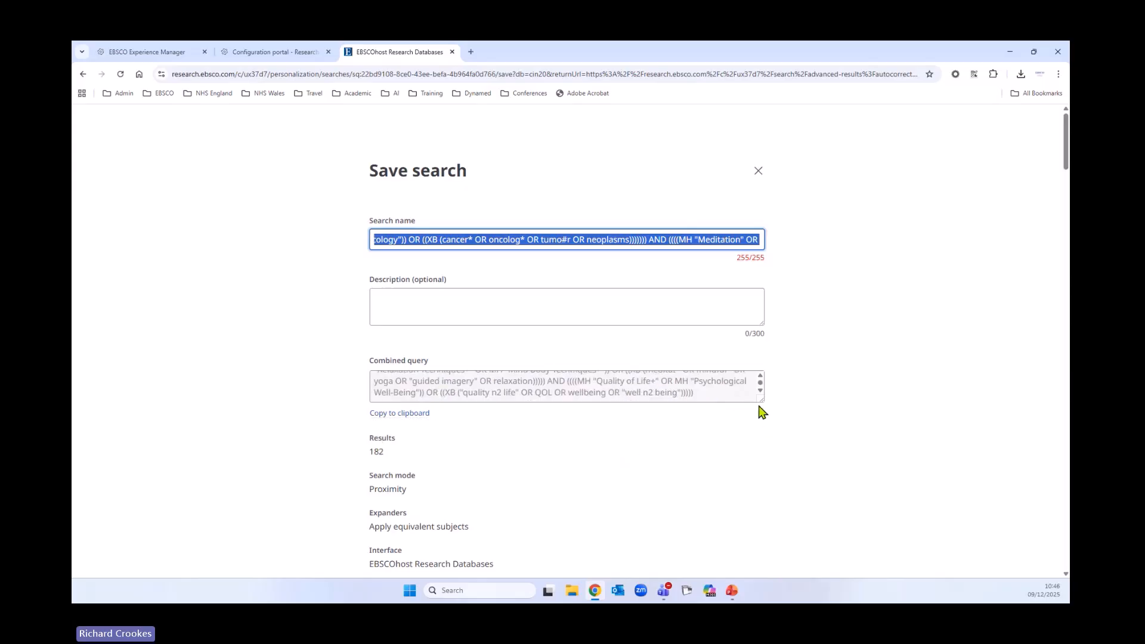
pyautogui.moveTo(761, 399); pyautogui.dragTo(805, 454)
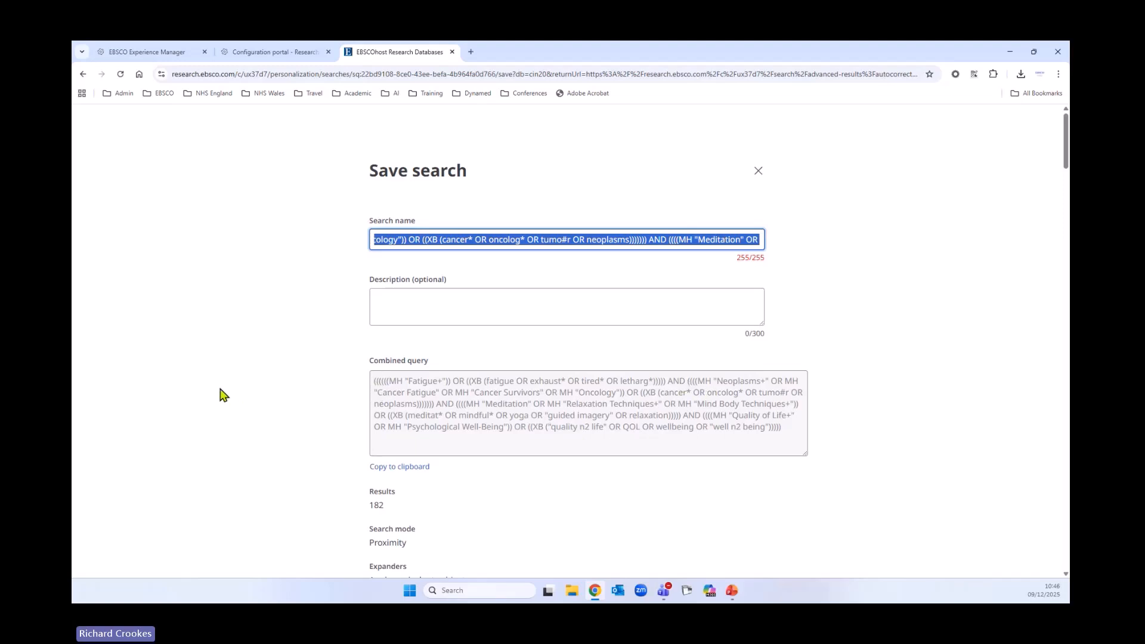
# Replace the search name with "Adult Cancer Patients and Meditation".
pyautogui.press('BackSpace')
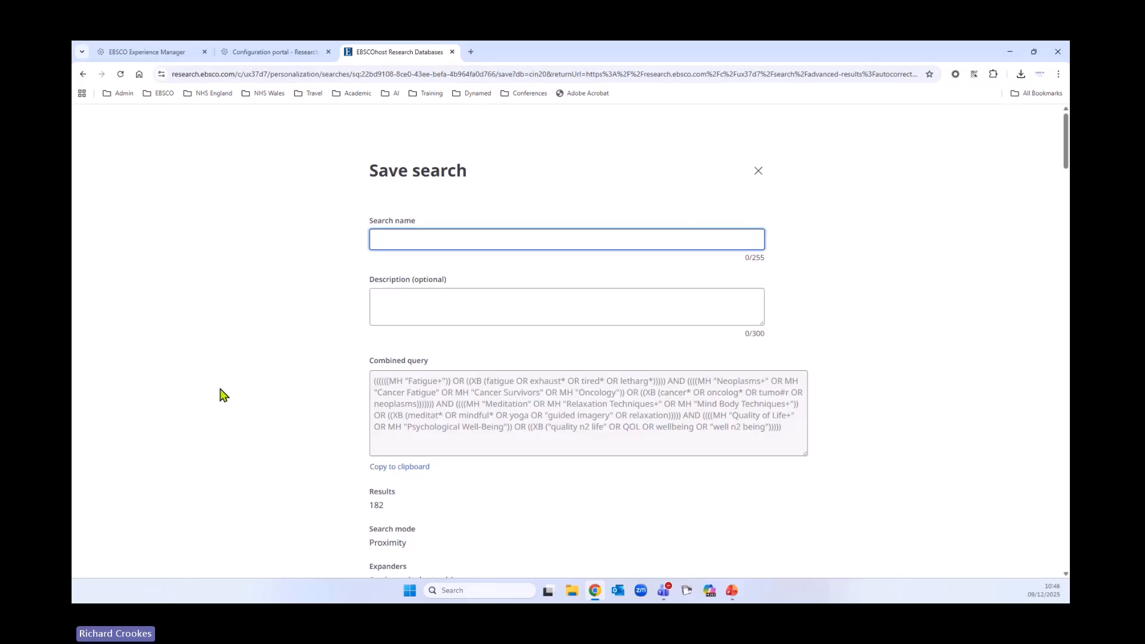
pyautogui.write('Adu')
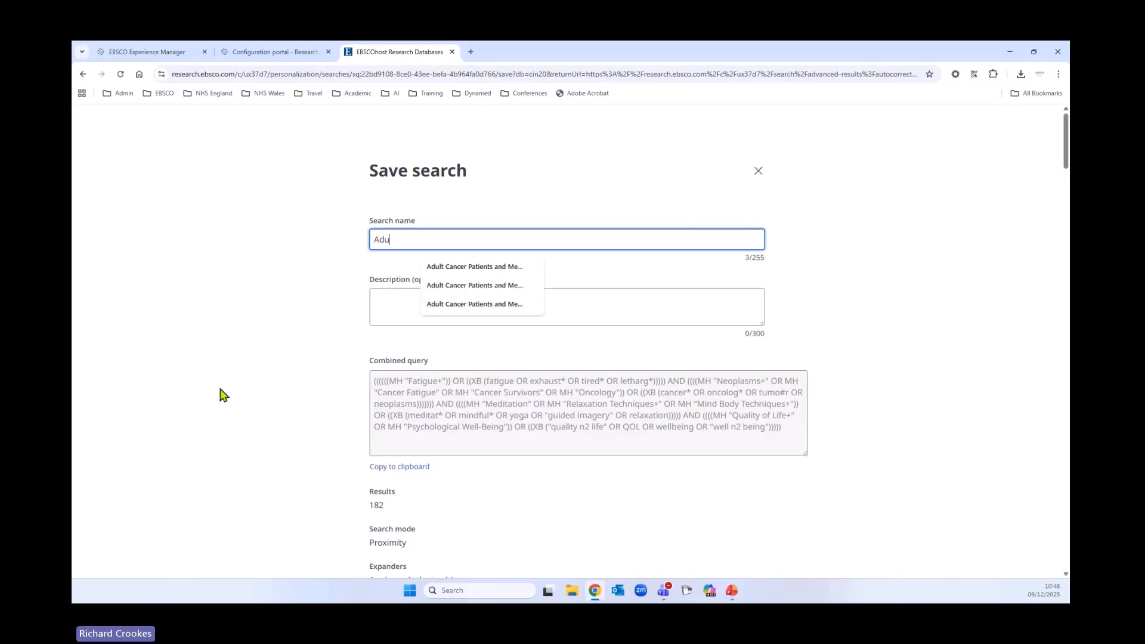
pyautogui.write('lt Cancer Patients and Meditation')
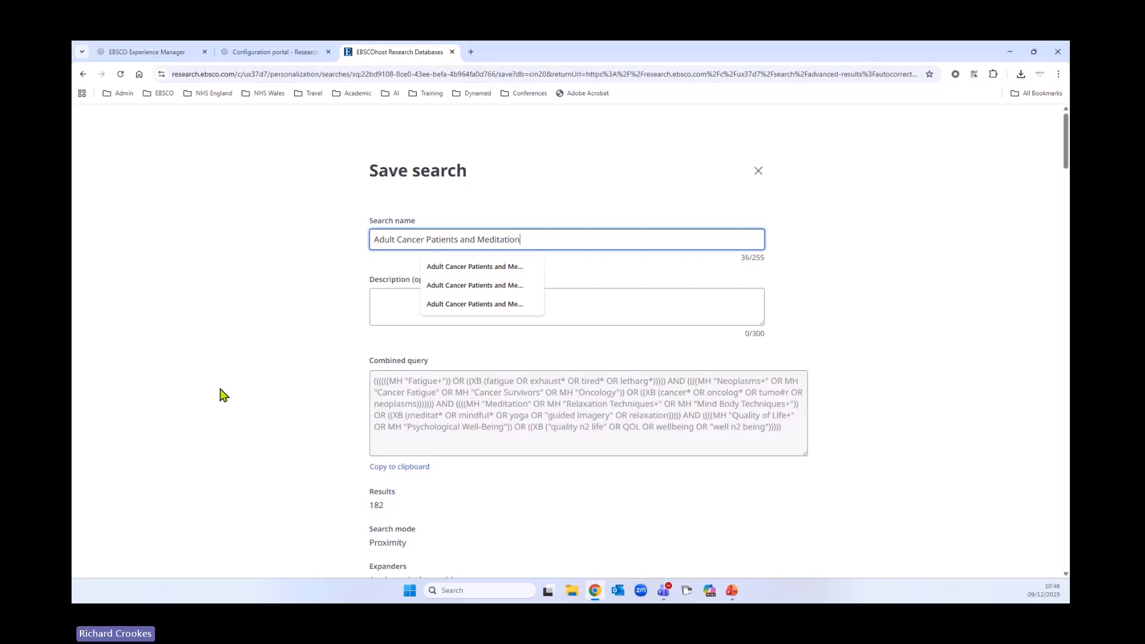
pyautogui.click(285, 347)
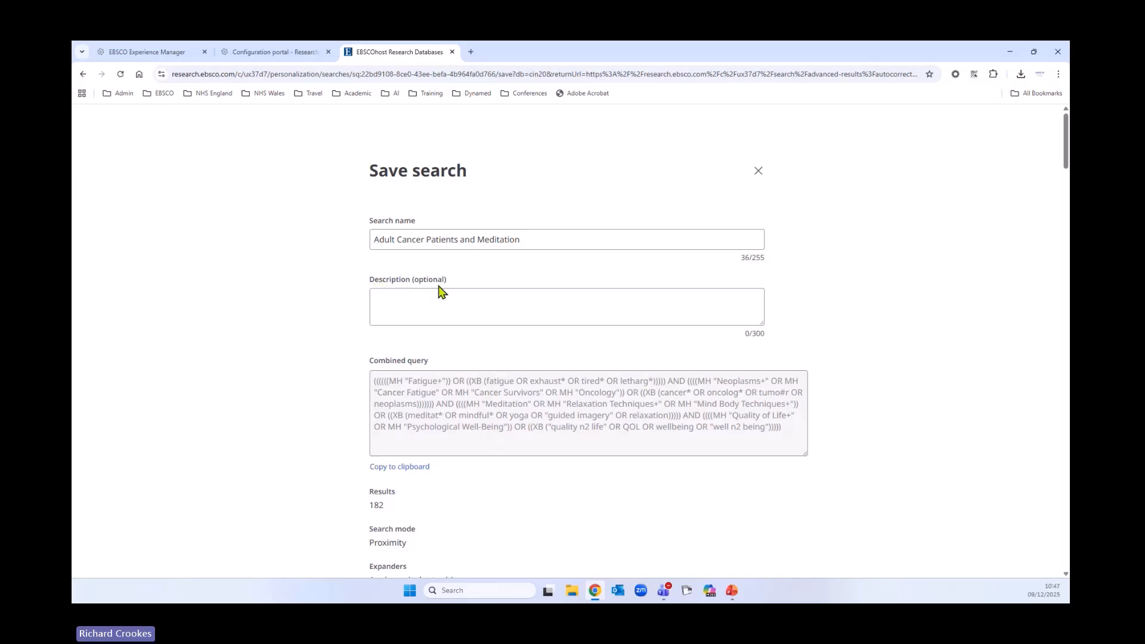
# Describe the saved search as "This is an ongoing evidence search for Oncology.".
pyautogui.click(518, 323)
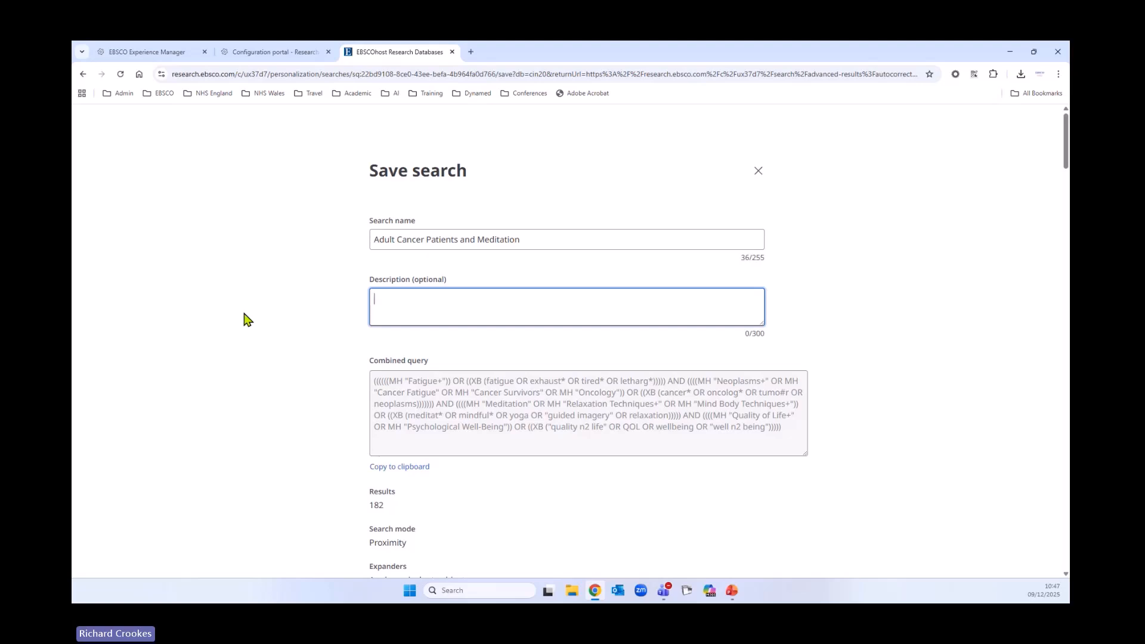
pyautogui.write('s is an')
pyautogui.press('BackSpace')
pyautogui.press('BackSpace')
pyautogui.press('BackSpace')
pyautogui.write('n ongoing evidence search for Oncology.')
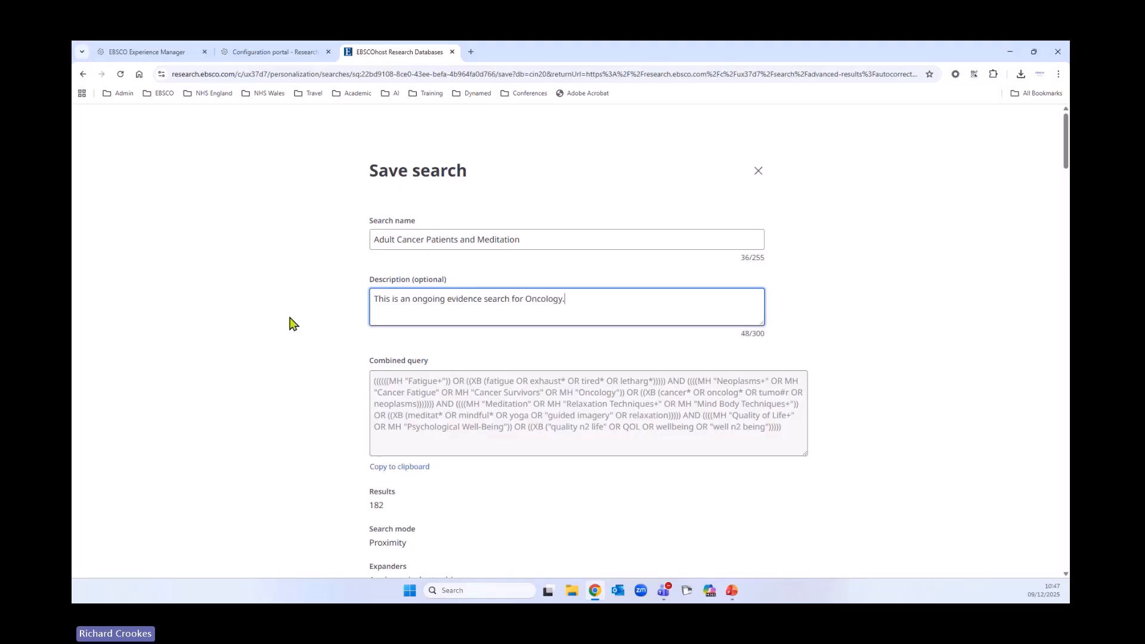
# Look over the individual queries in the form, save the search and close the confirmation.
pyautogui.scroll(-1, 292, 323)
pyautogui.scroll(-15, 292, 323)
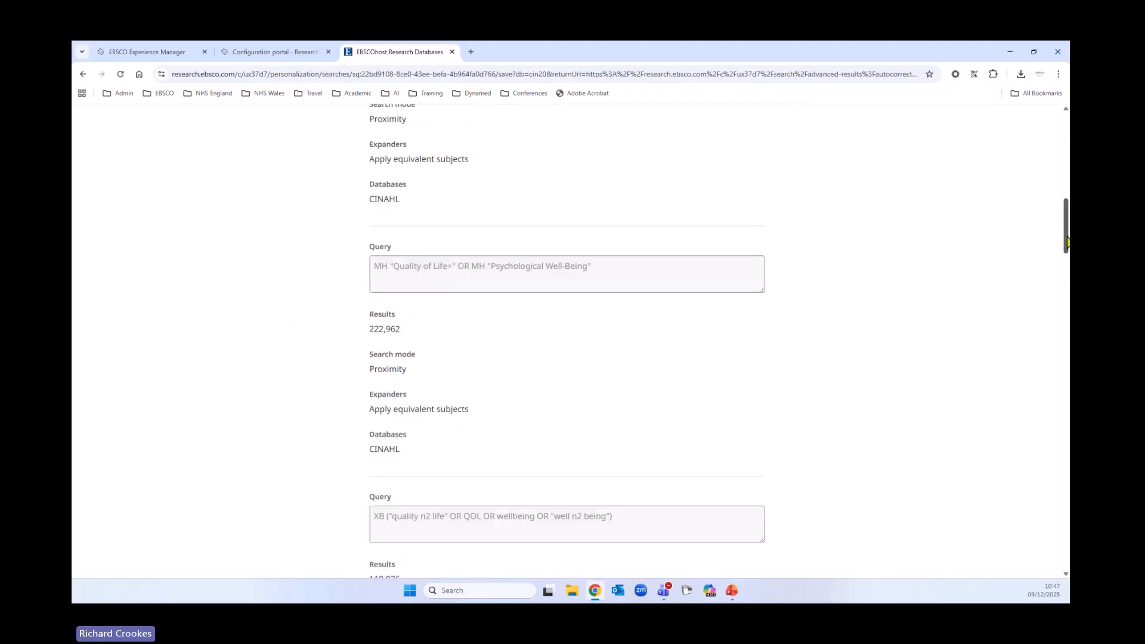
pyautogui.moveTo(1066, 238); pyautogui.dragTo(1066, 555)
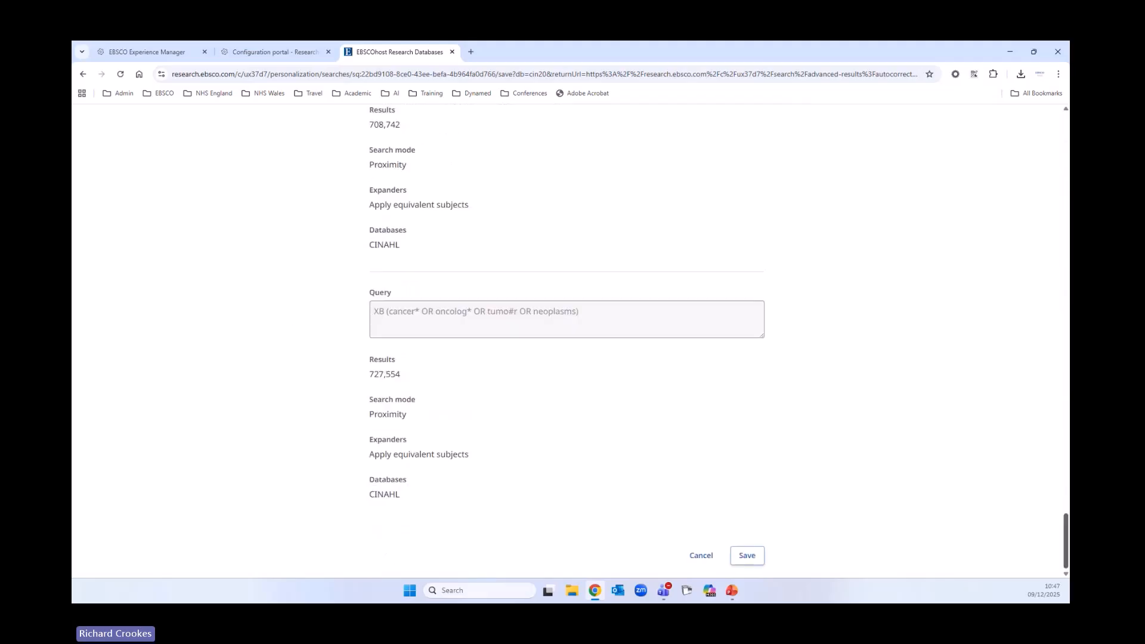
pyautogui.click(746, 556)
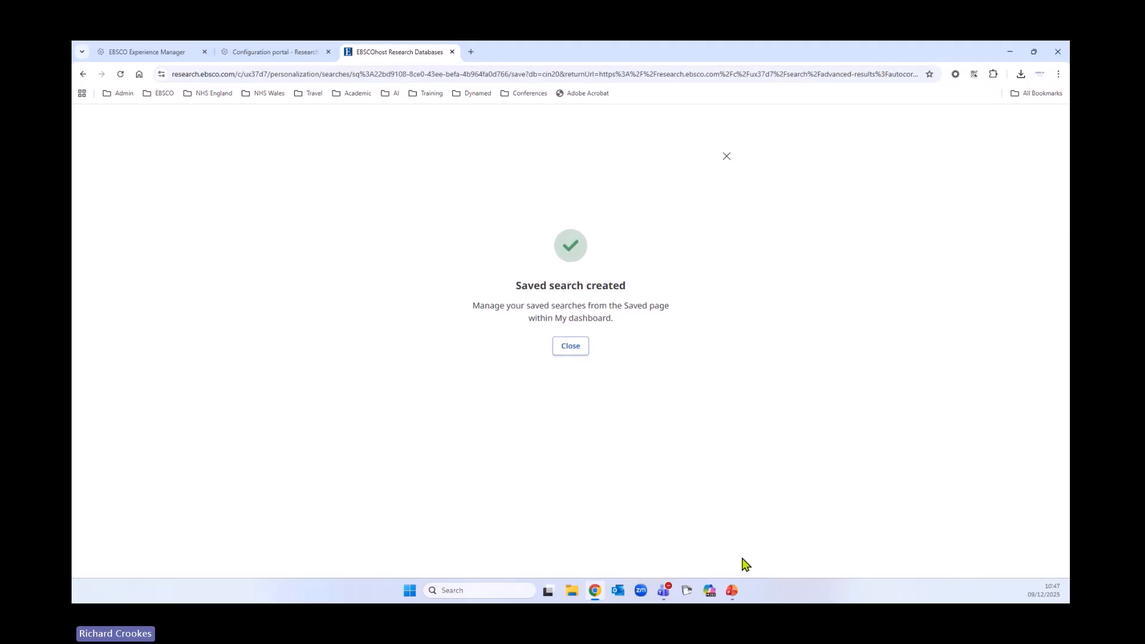
pyautogui.click(577, 348)
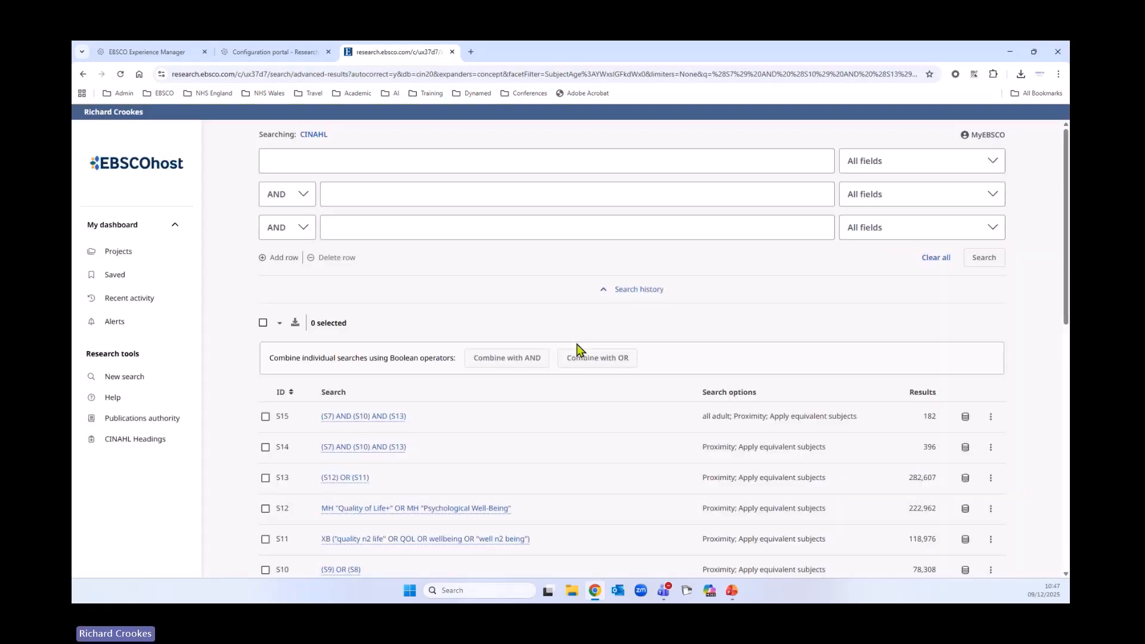
# Look through the saved searches and view the available actions for "Adult Cancer Patients and Meditation 011225".
pyautogui.click(115, 276)
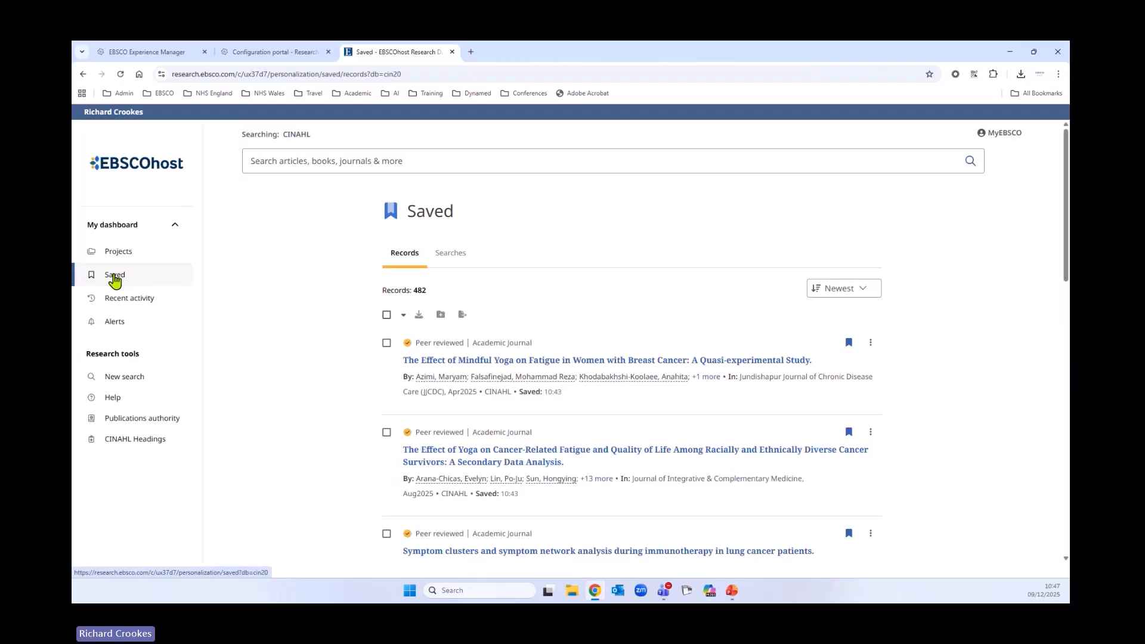
pyautogui.click(448, 257)
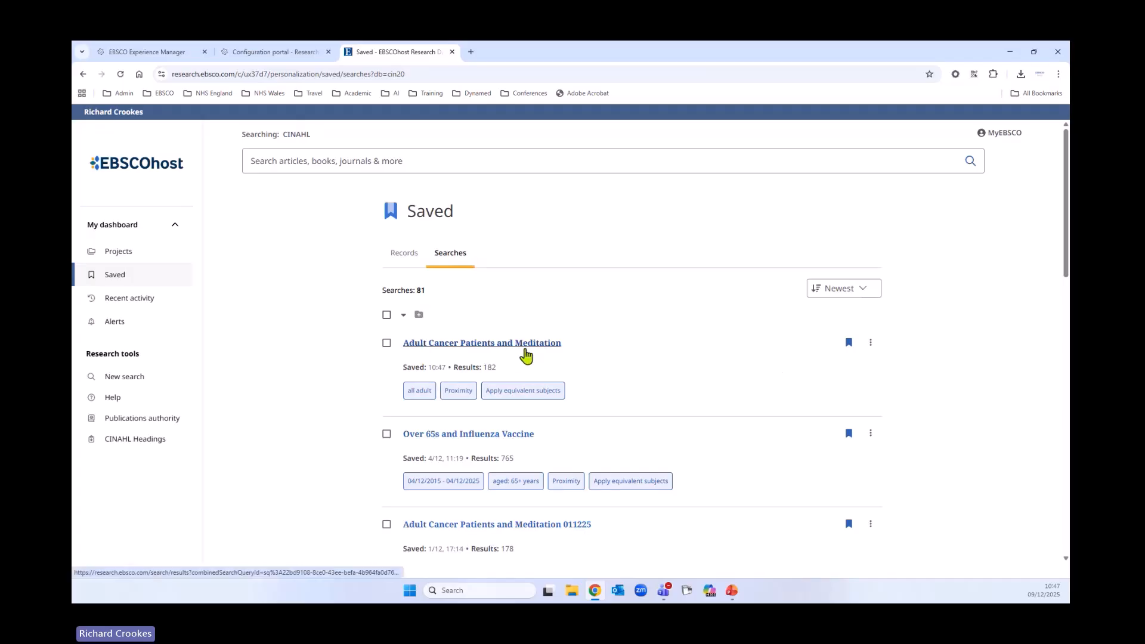
pyautogui.scroll(-1, 381, 520)
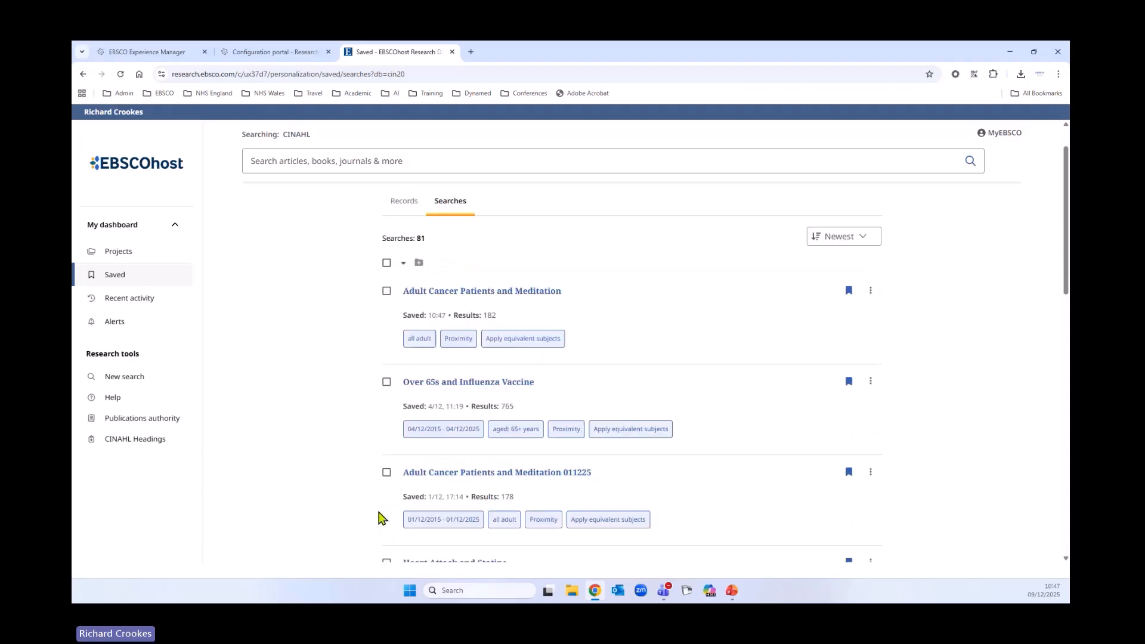
pyautogui.click(871, 472)
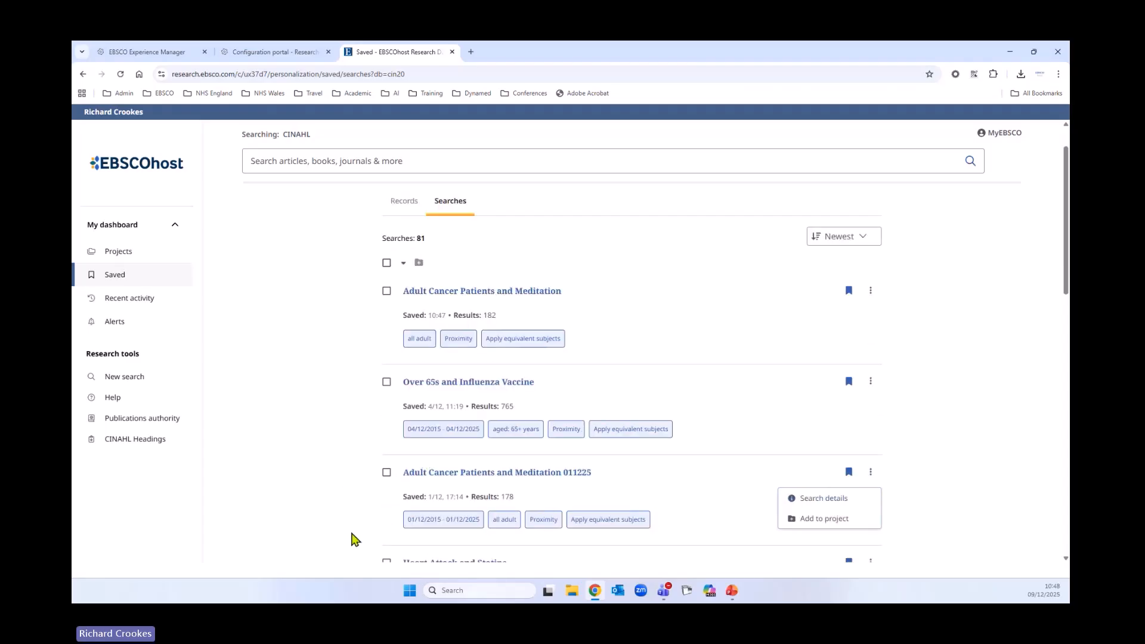
pyautogui.scroll(1, 407, 384)
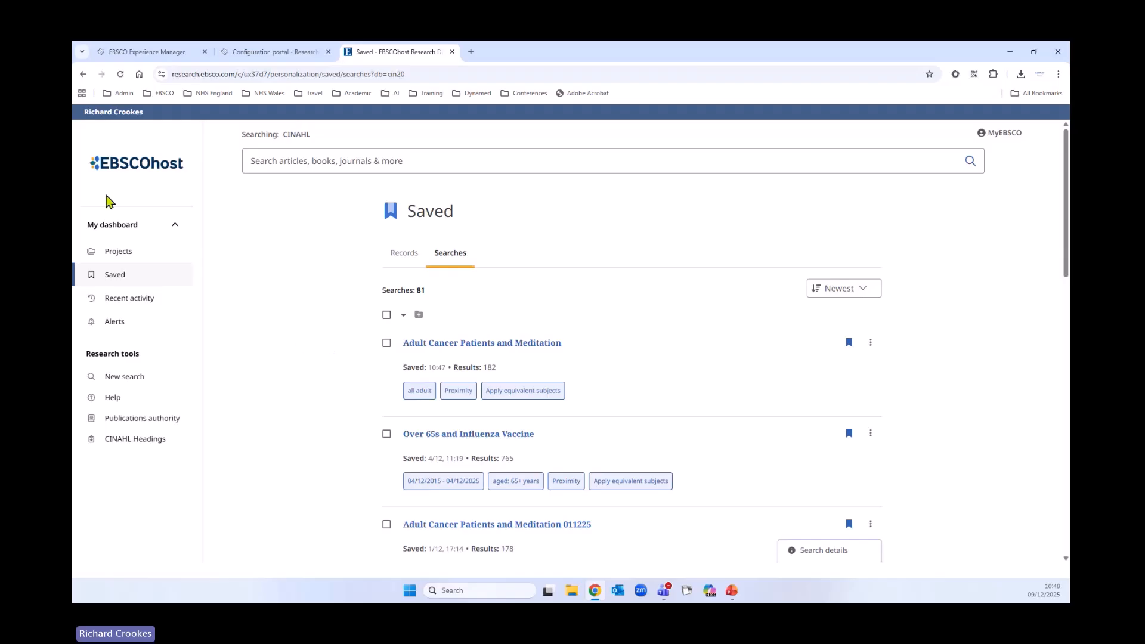
# Go back to the (S7) AND (S10) AND (S13) search results and sort the search history by ID in ascending order.
pyautogui.rightClick(84, 74)
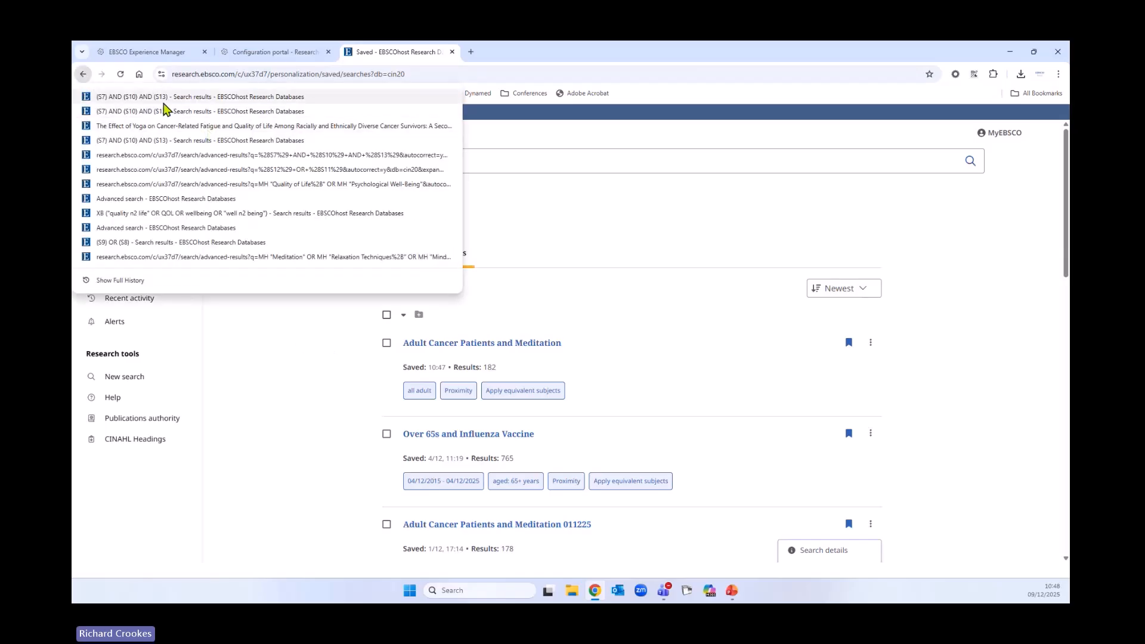
pyautogui.click(164, 111)
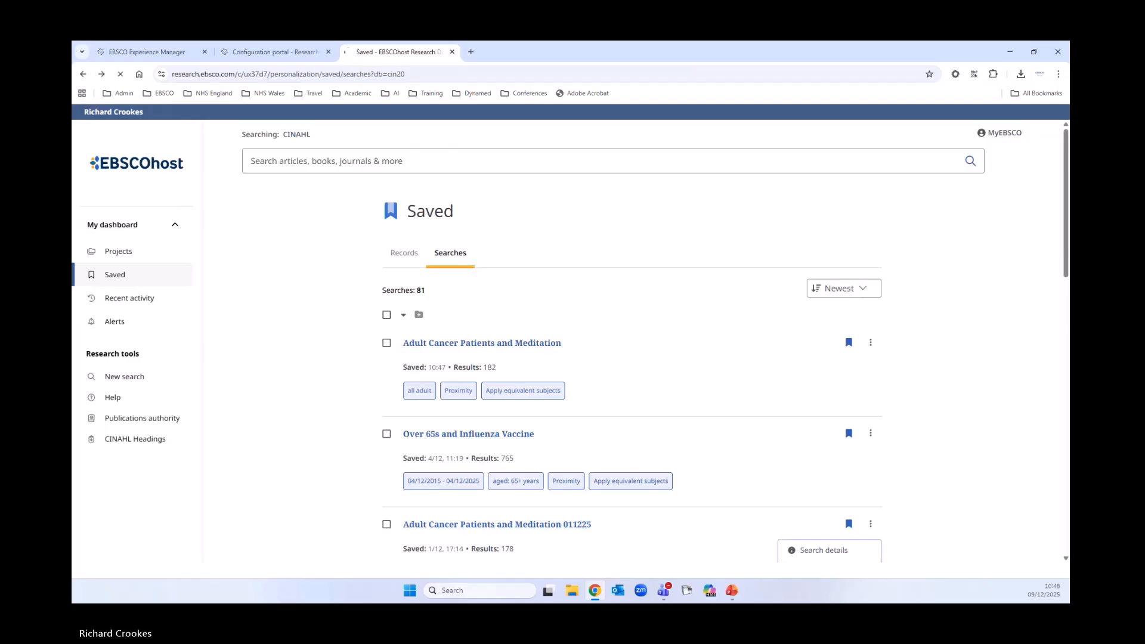
pyautogui.hotkey('alt', 'Tab')
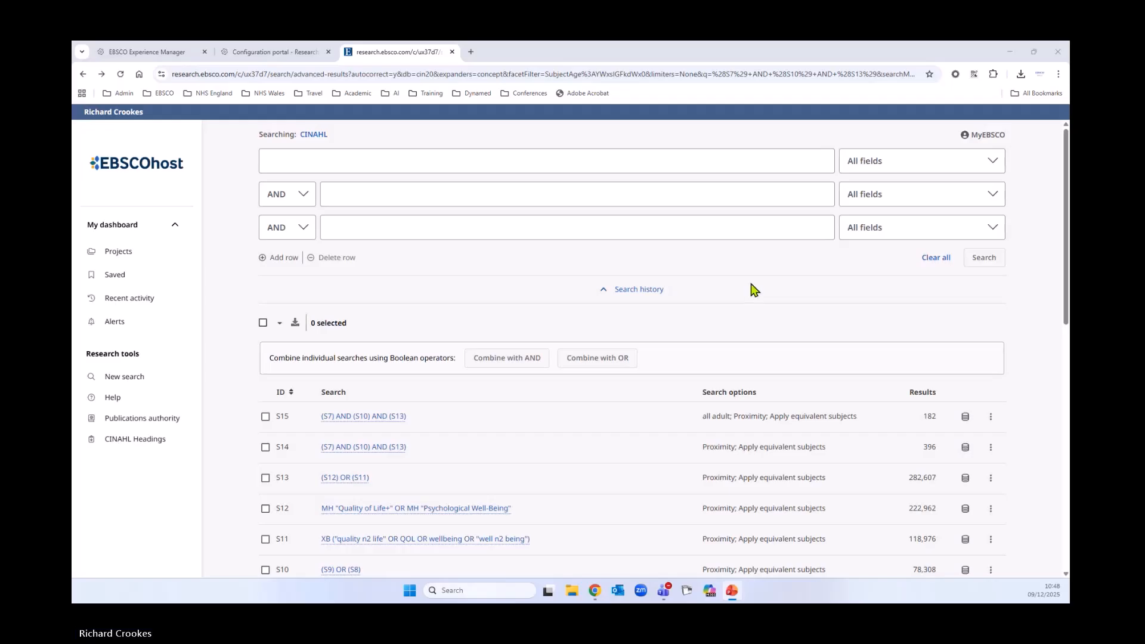
pyautogui.click(288, 403)
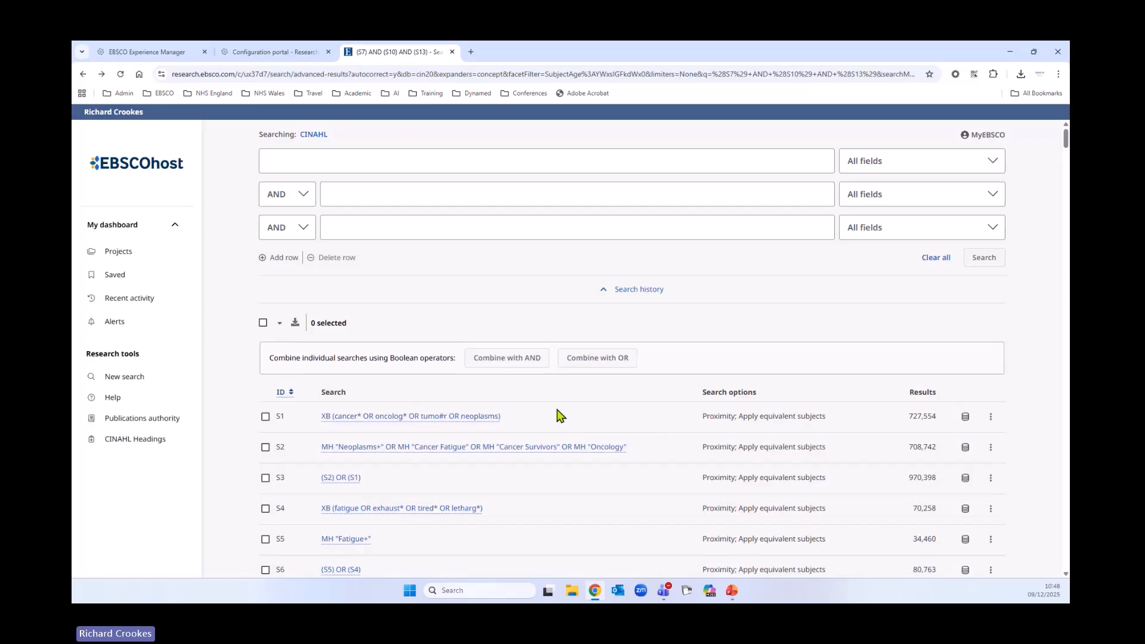
pyautogui.scroll(-7, 559, 415)
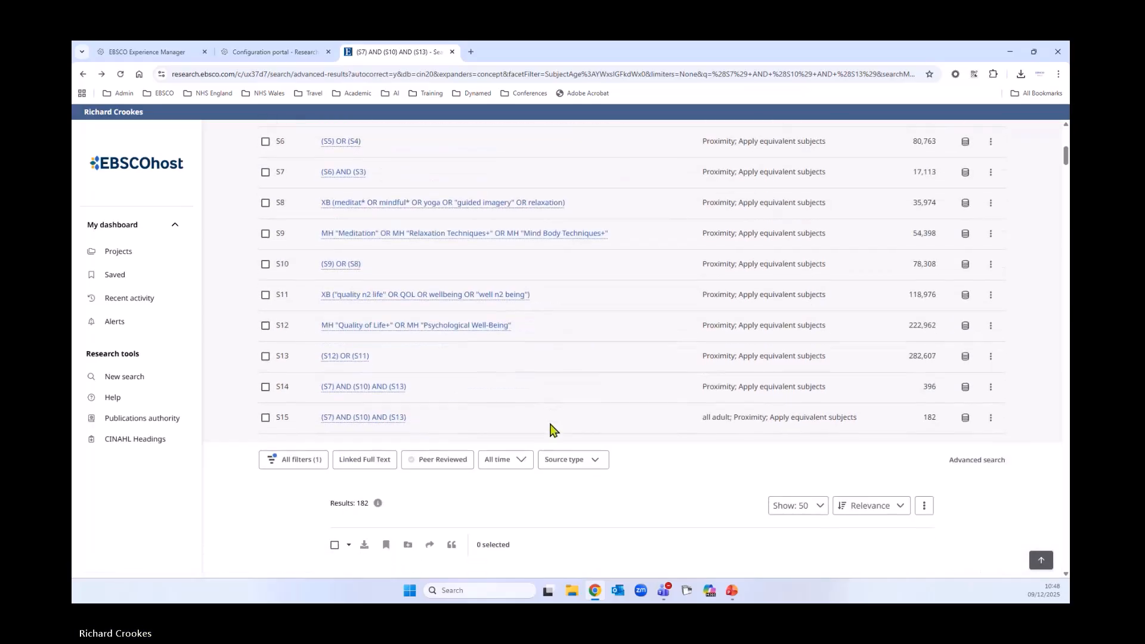
pyautogui.scroll(-4, 552, 427)
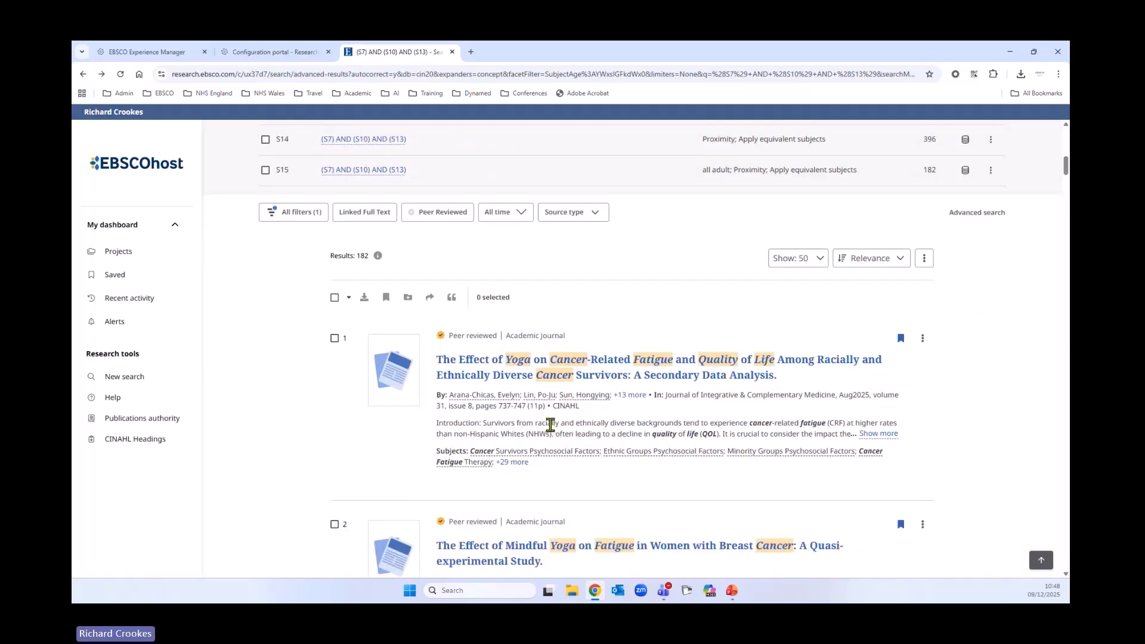
pyautogui.click(335, 297)
pyautogui.click(386, 297)
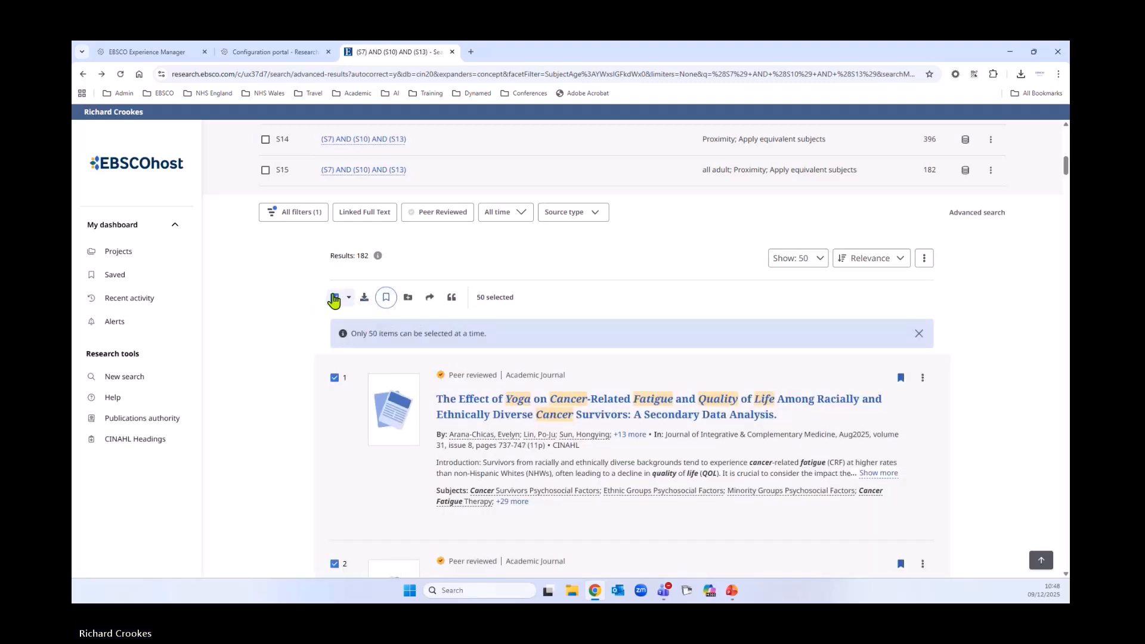
pyautogui.click(334, 298)
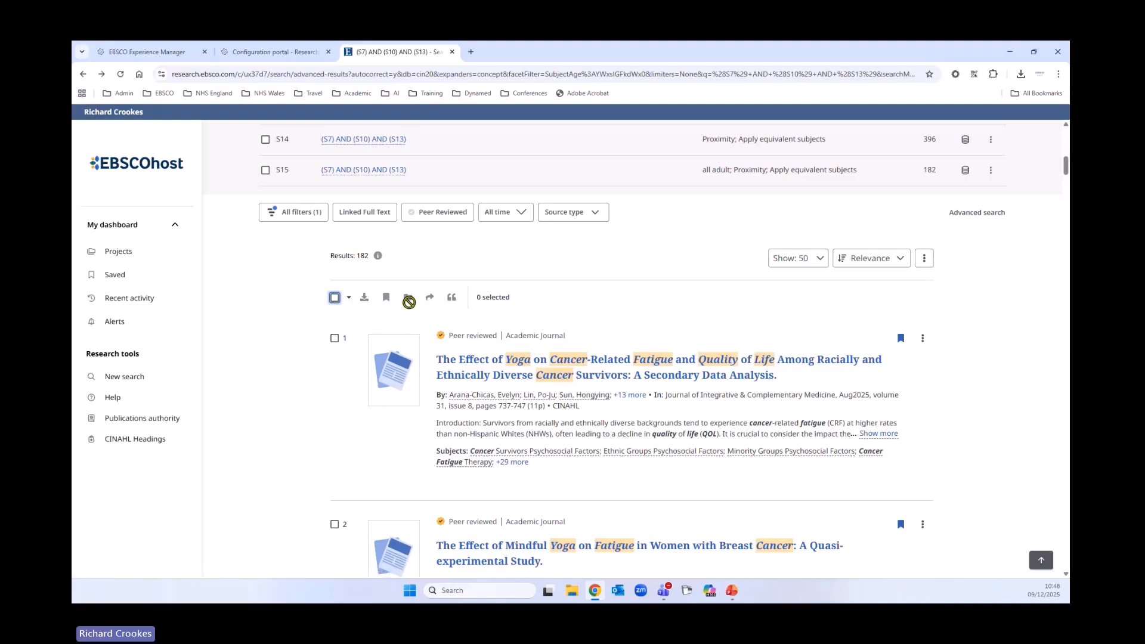
# Select the first 50 results and download their metadata as an MS Word file, saving it to the computer.
pyautogui.click(335, 298)
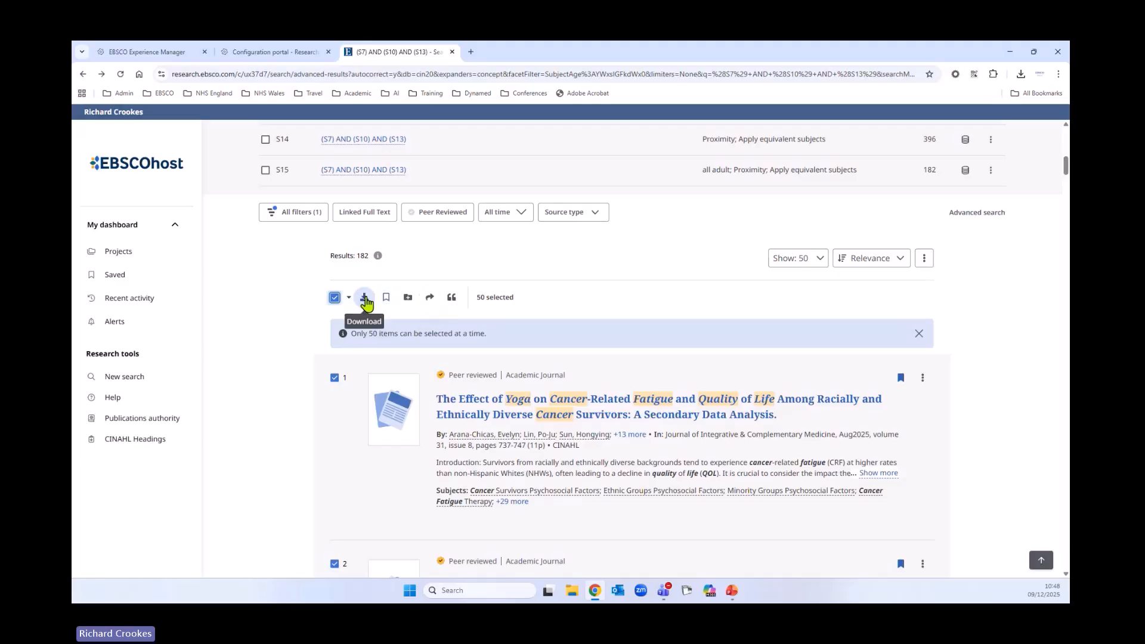
pyautogui.click(365, 299)
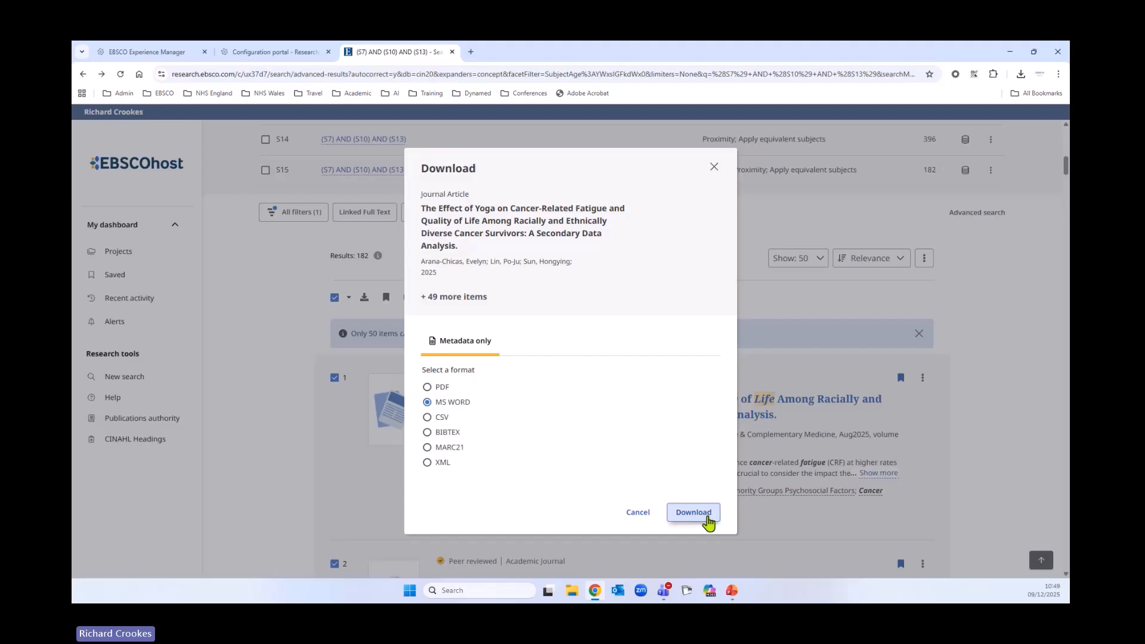
pyautogui.click(712, 524)
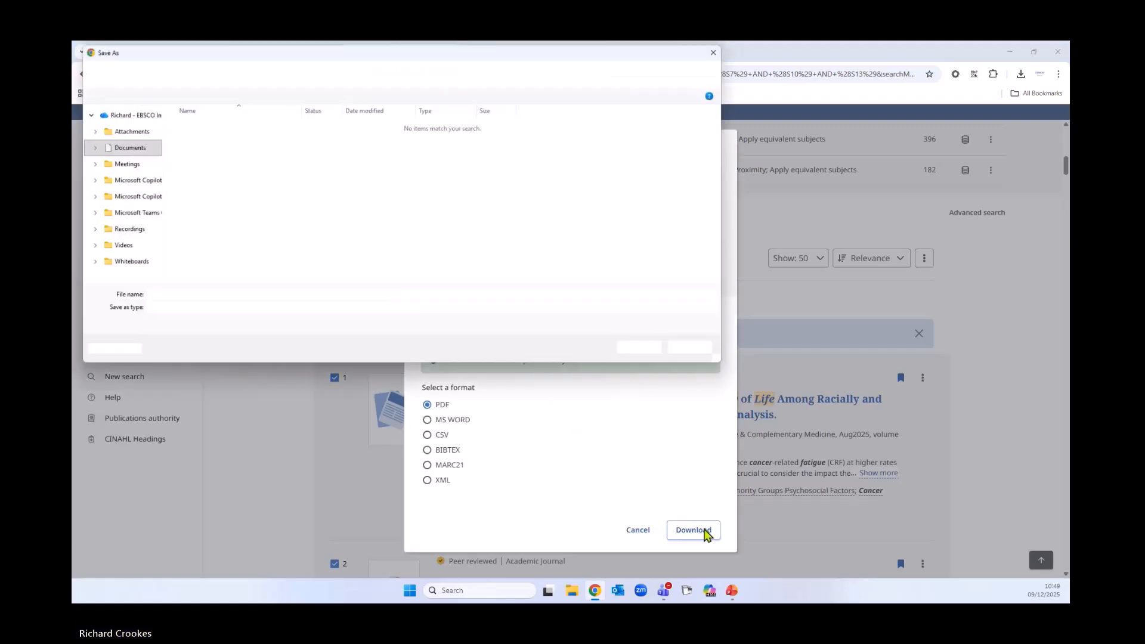
pyautogui.click(638, 353)
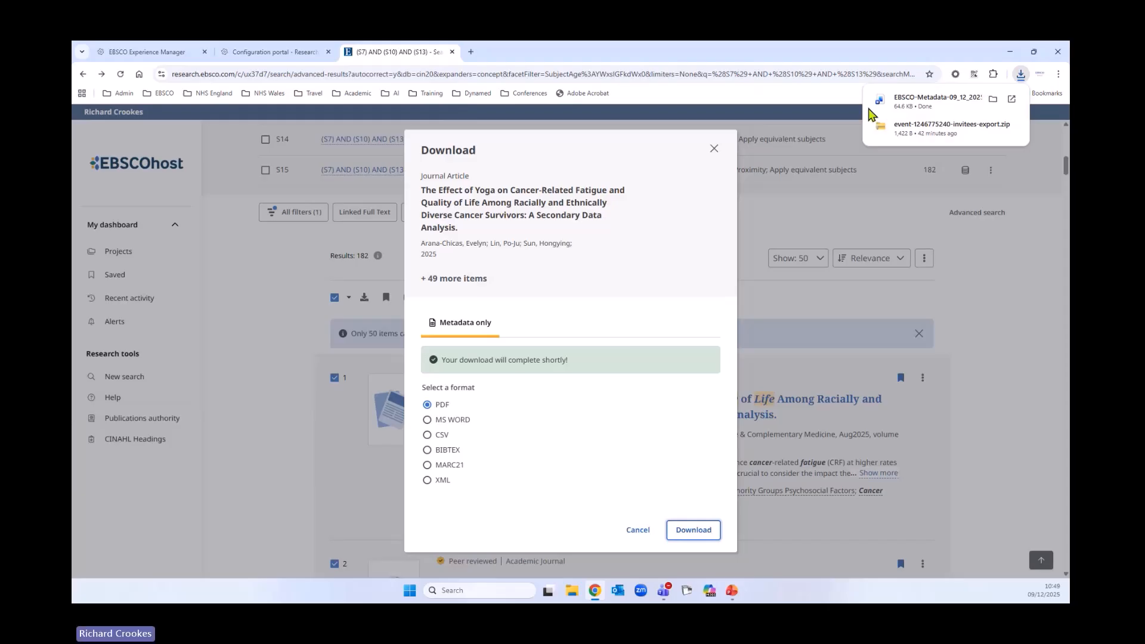
# Open the downloaded EBSCO-Metadata-09_12_2025 file in Word, maximise it and look through the contents list of exported articles.
pyautogui.click(912, 100)
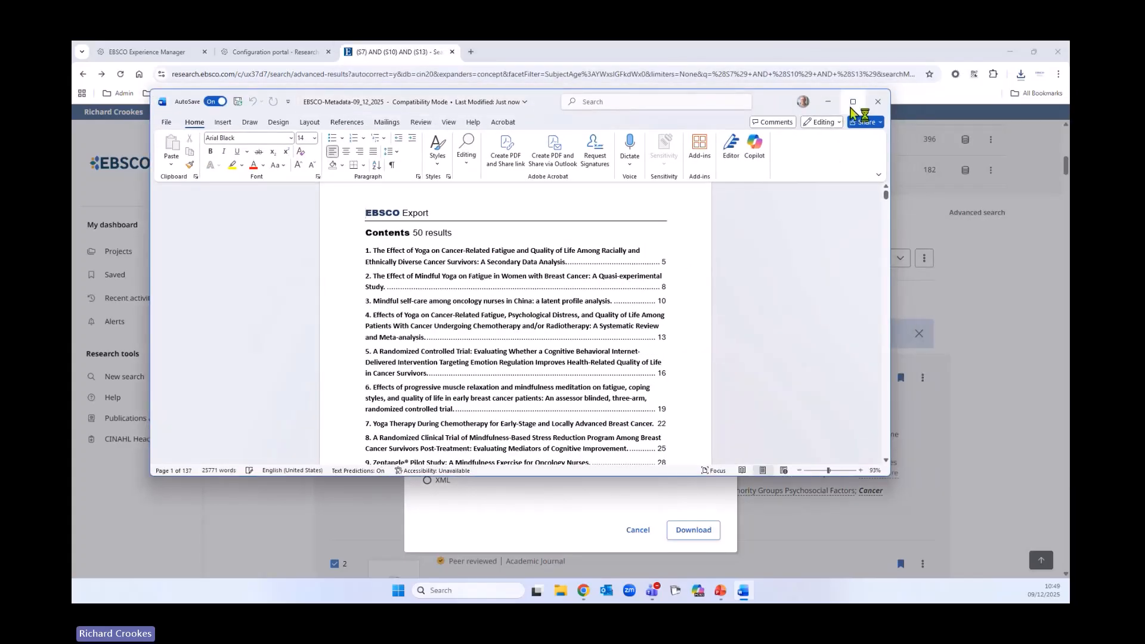
pyautogui.click(853, 104)
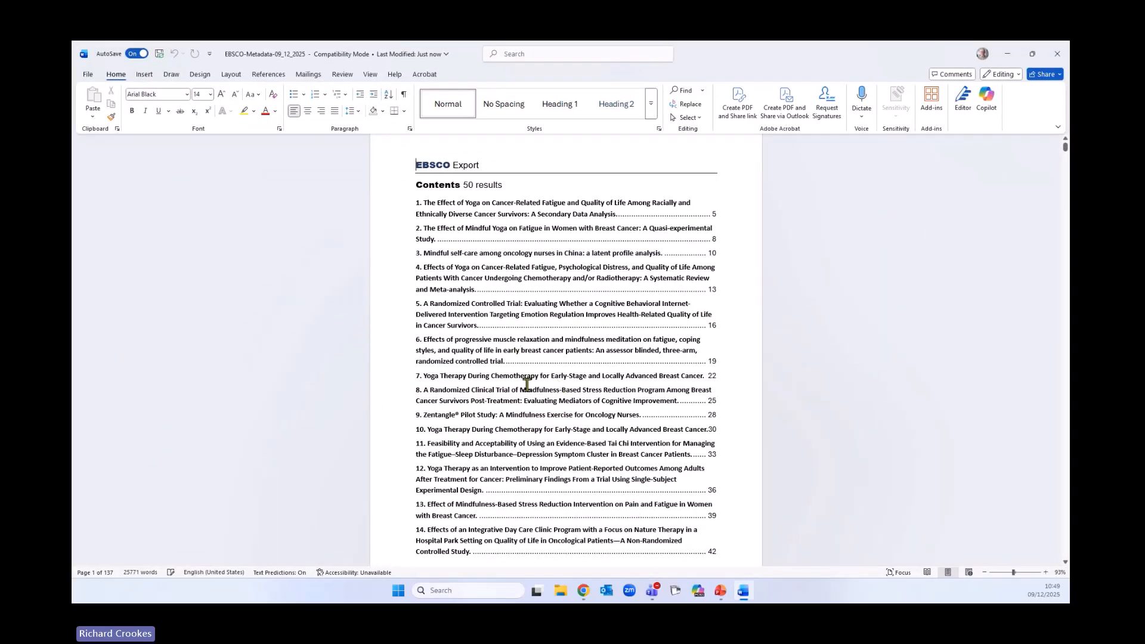
pyautogui.scroll(-3, 528, 415)
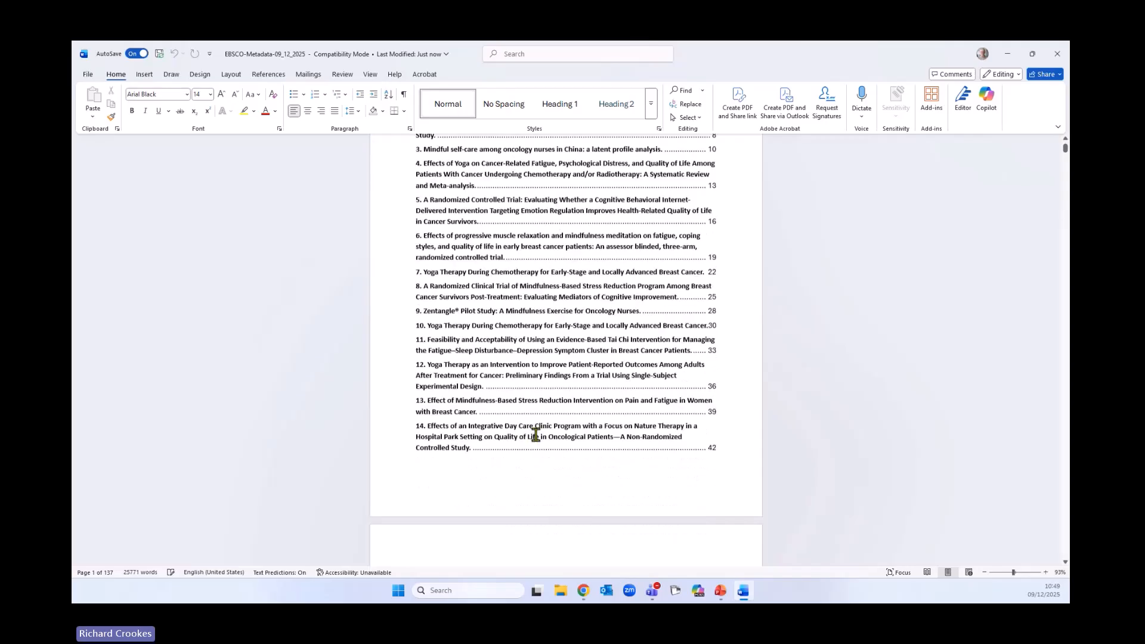
pyautogui.scroll(-12, 536, 435)
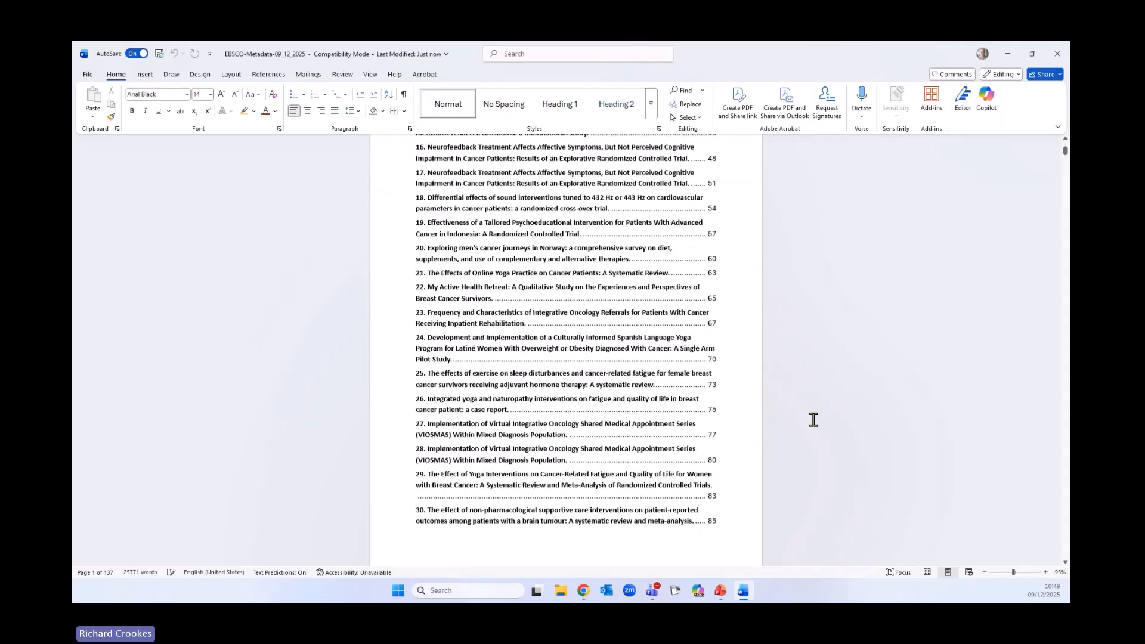
pyautogui.scroll(-12, 814, 419)
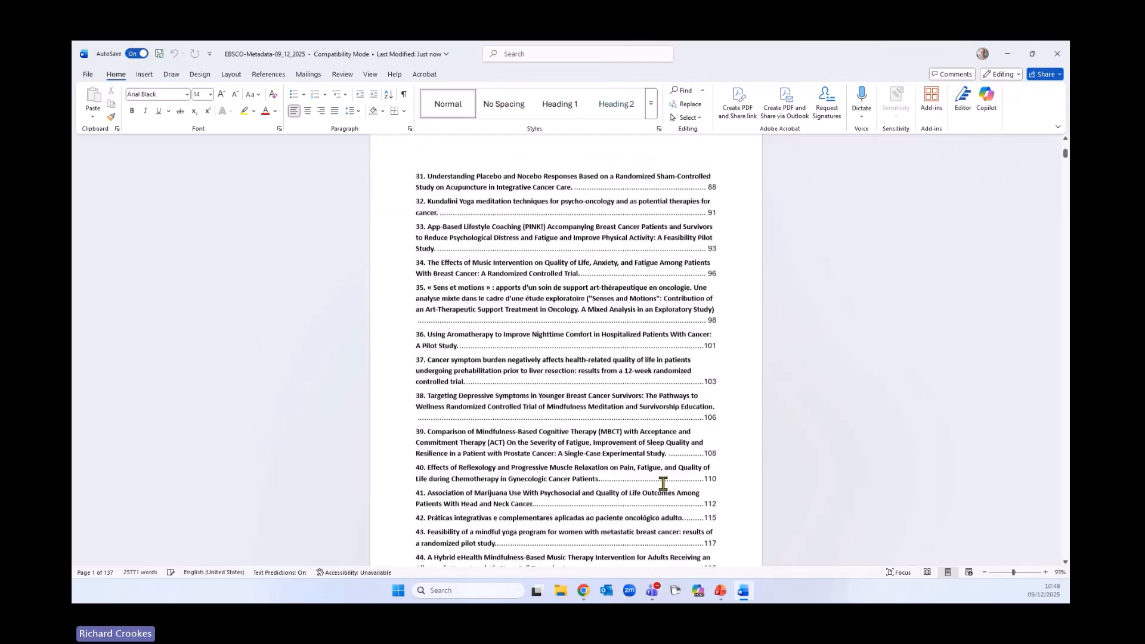
pyautogui.scroll(-3, 663, 483)
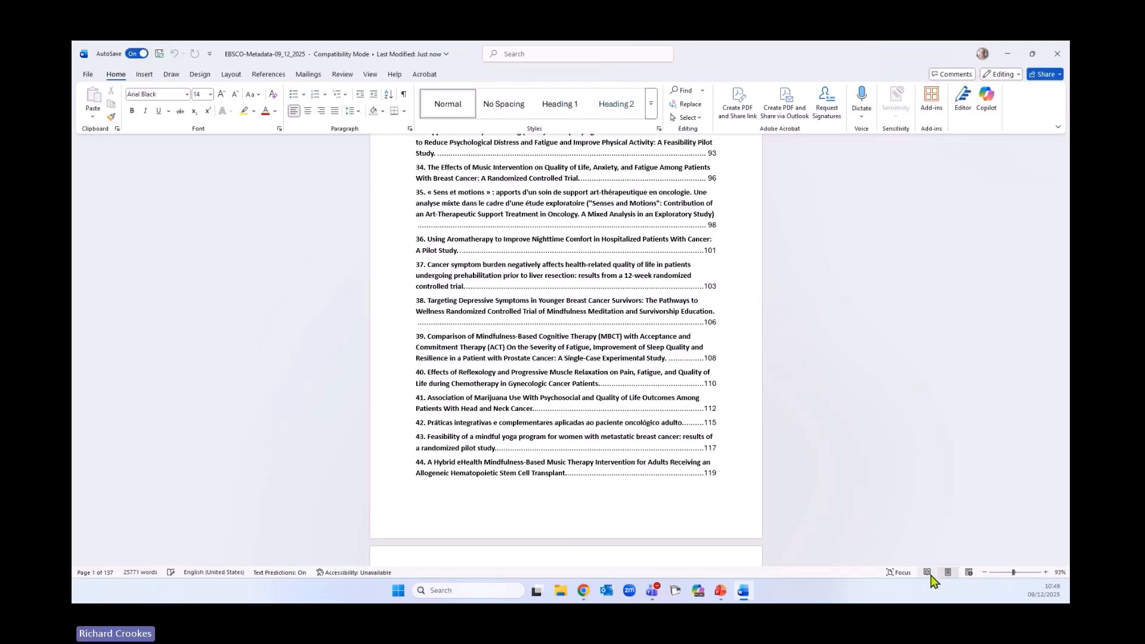
pyautogui.scroll(-10, 606, 474)
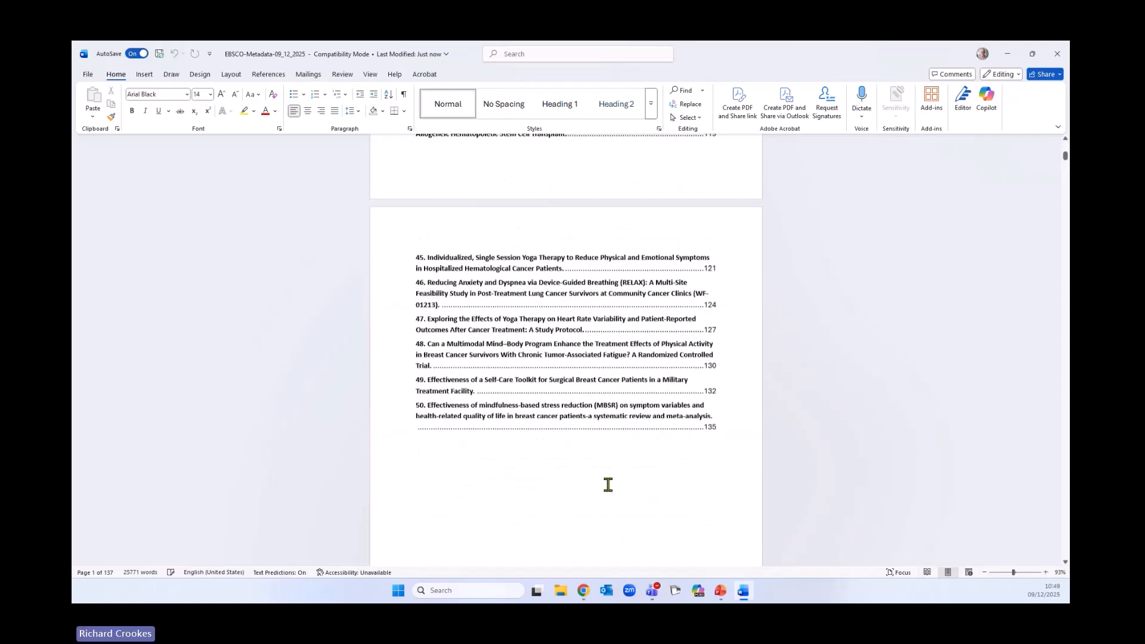
# Look through the first exported record's metadata, abstract and permalink in the Word file, and return to the search results in the browser.
pyautogui.scroll(-15, 607, 484)
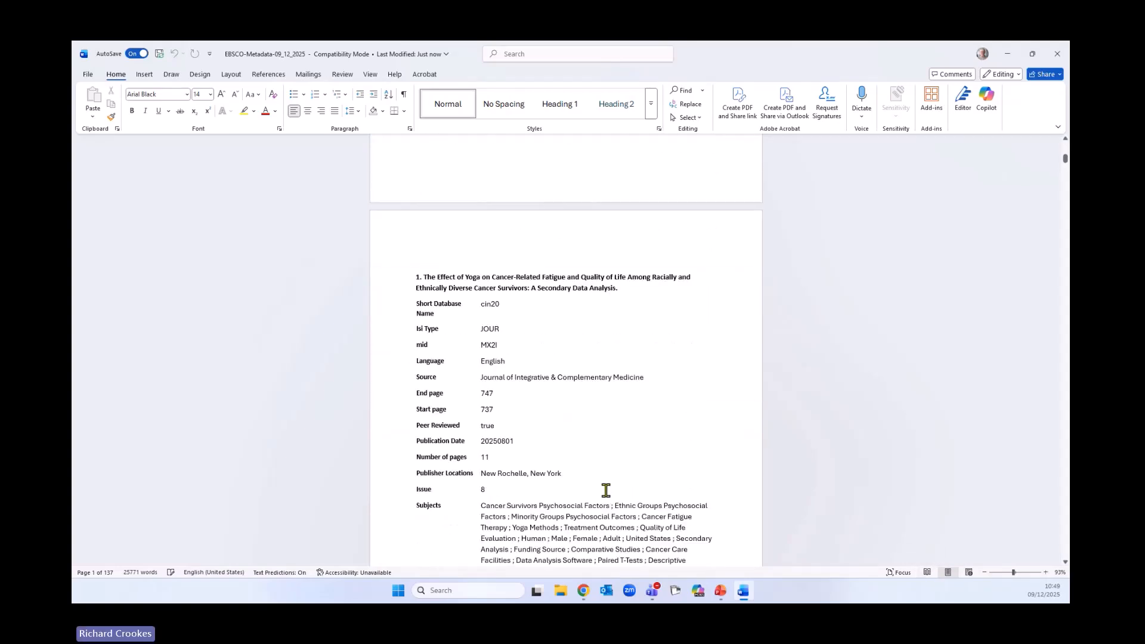
pyautogui.scroll(-13, 606, 490)
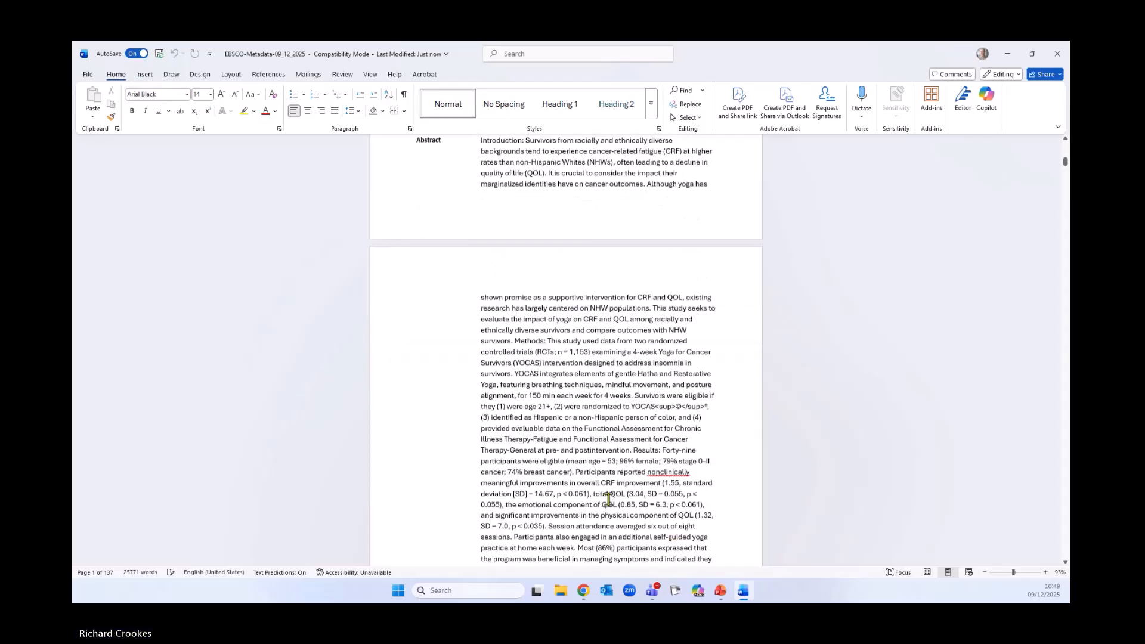
pyautogui.scroll(-13, 608, 499)
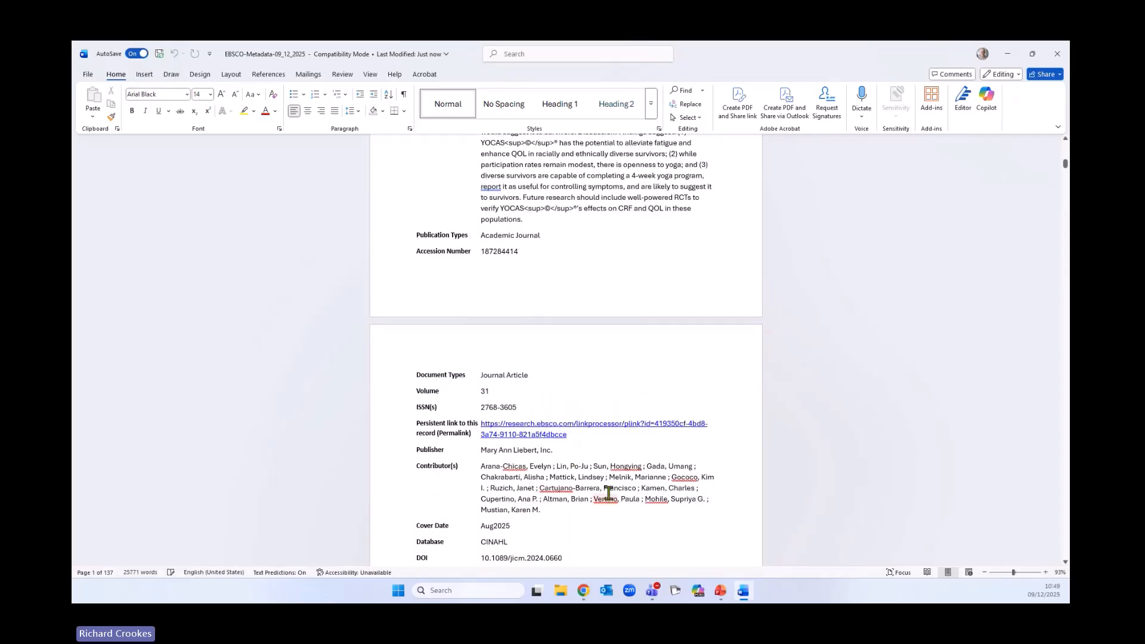
pyautogui.scroll(-2, 606, 497)
pyautogui.scroll(7, 605, 497)
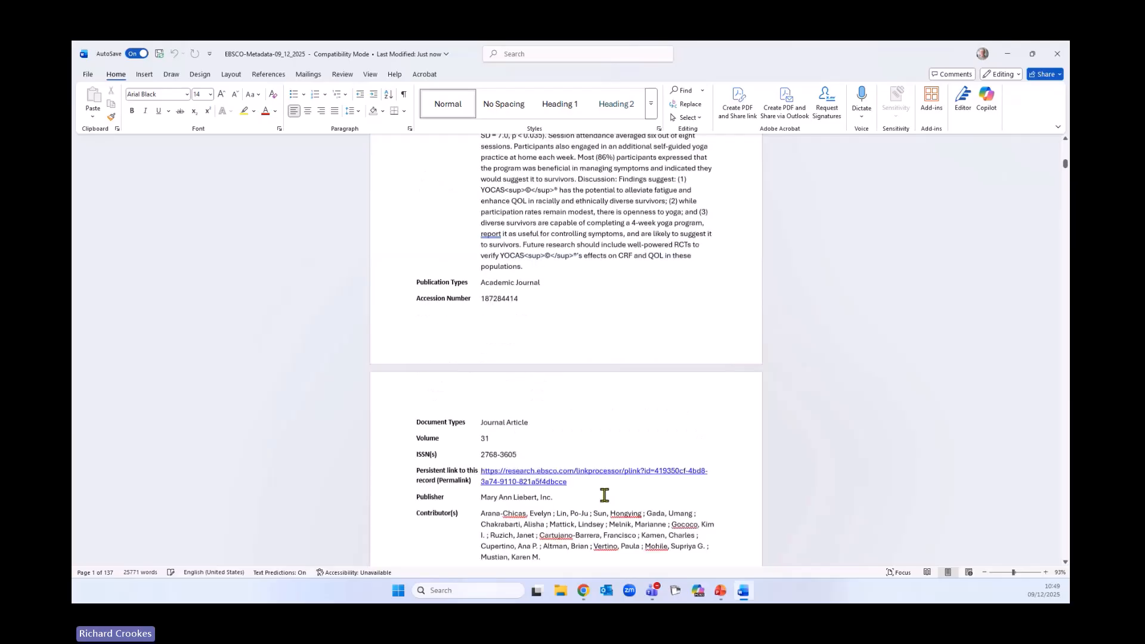
pyautogui.click(1008, 55)
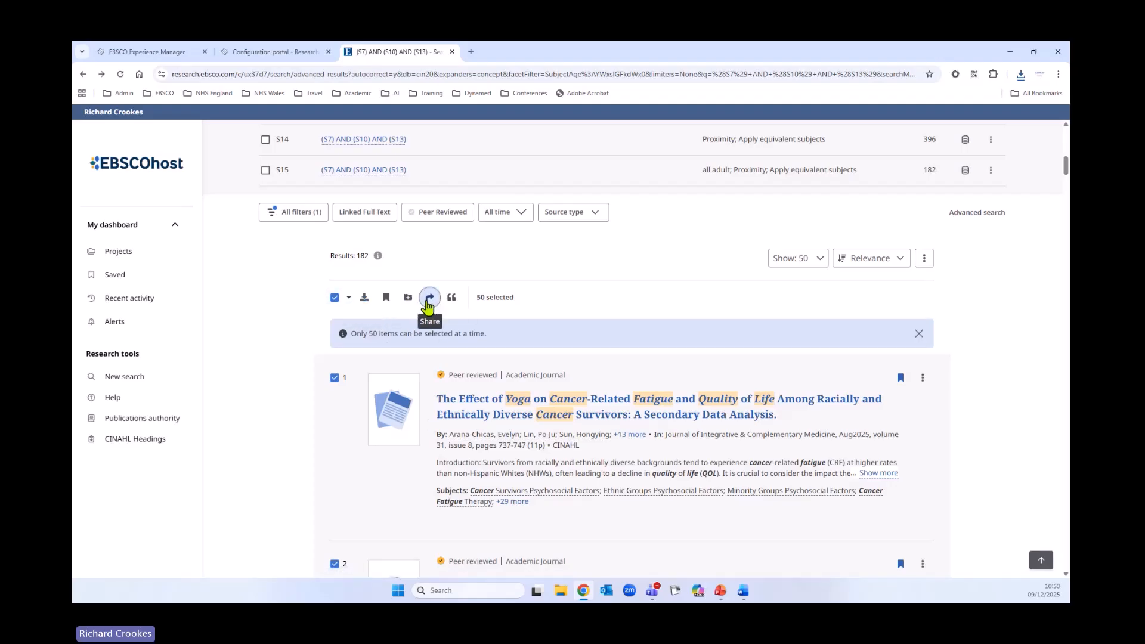
# Share the 50 selected records by email, entering the recipient's email address, and close the confirmation.
pyautogui.click(427, 302)
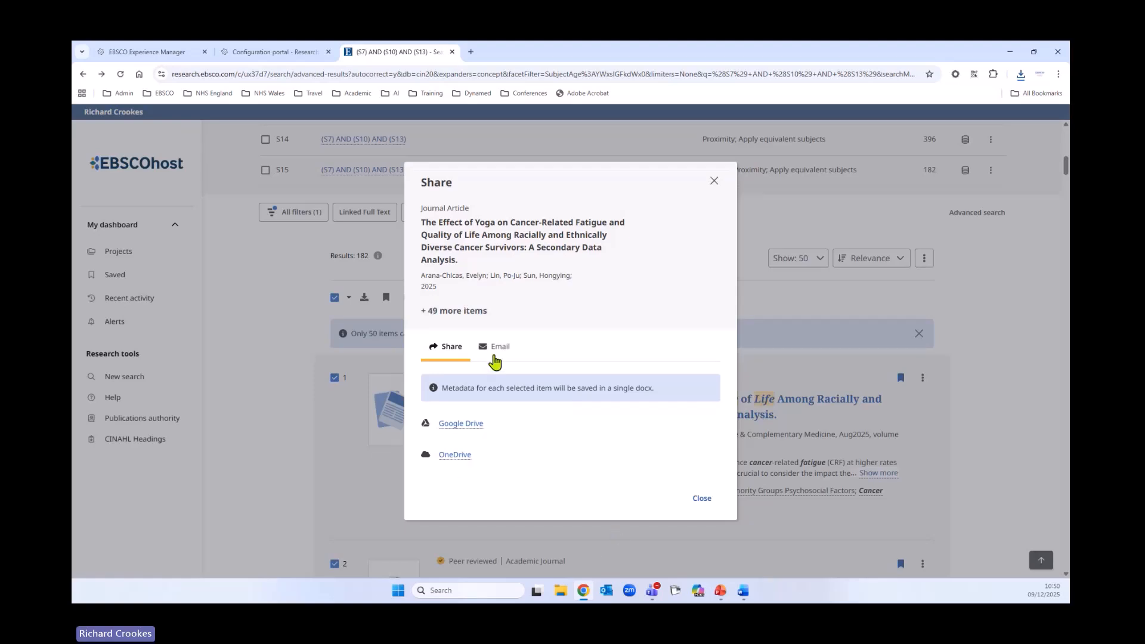
pyautogui.click(498, 348)
pyautogui.click(487, 447)
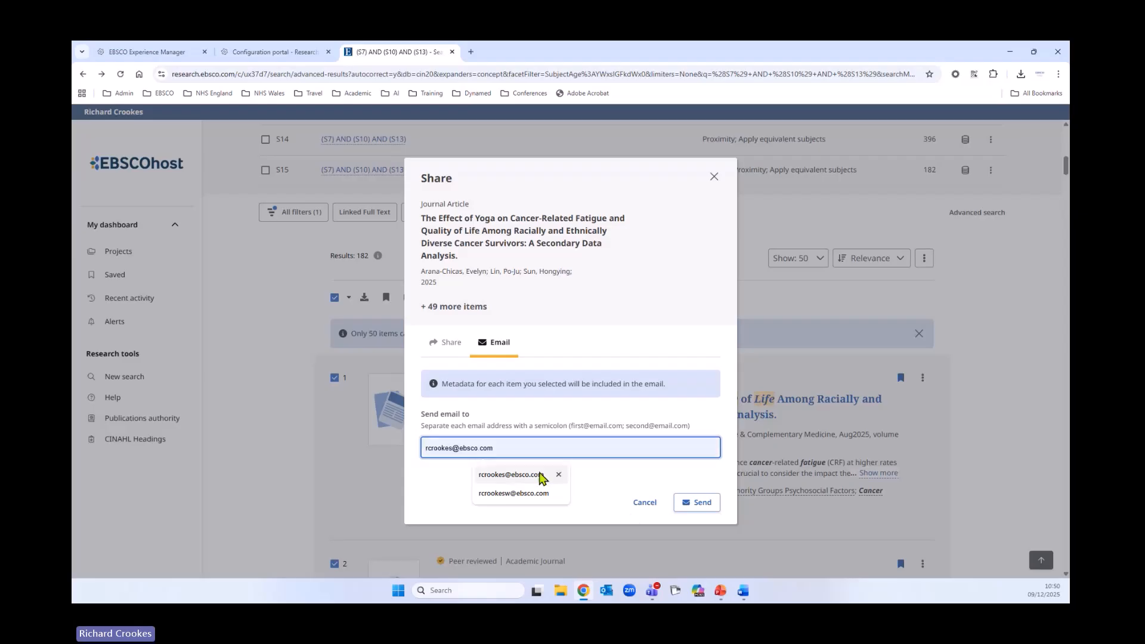
pyautogui.click(530, 476)
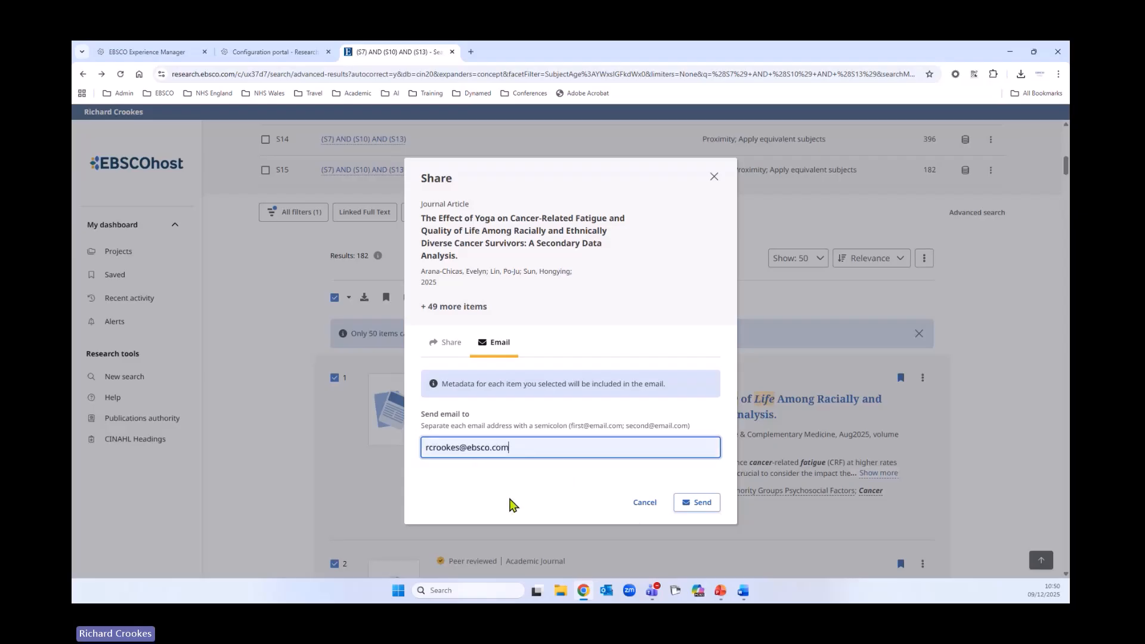
pyautogui.click(697, 502)
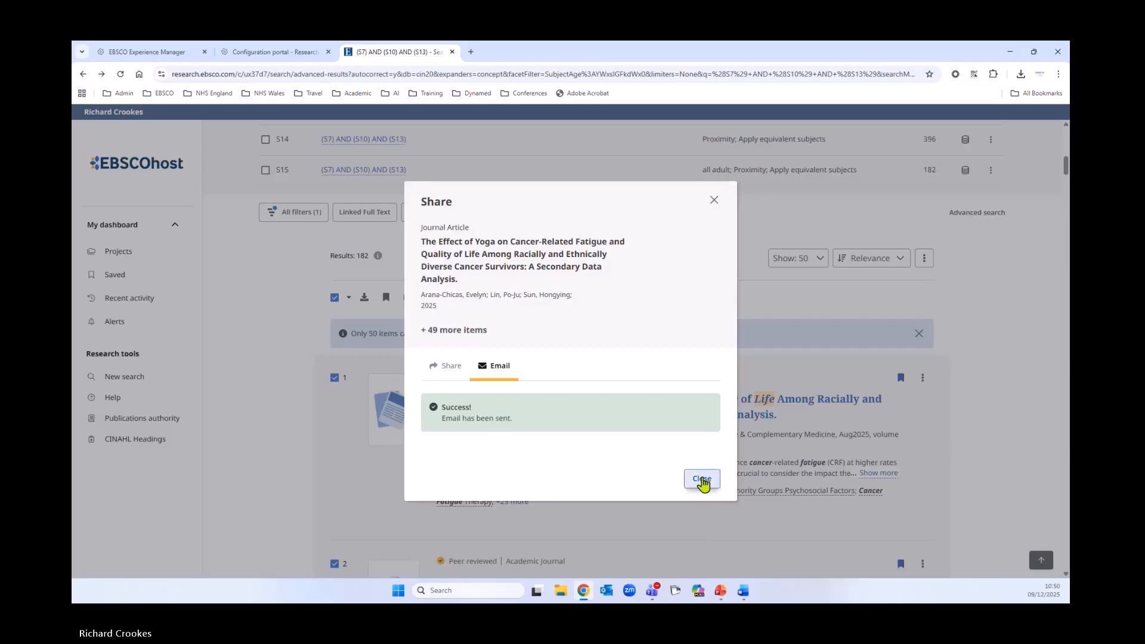
pyautogui.click(702, 478)
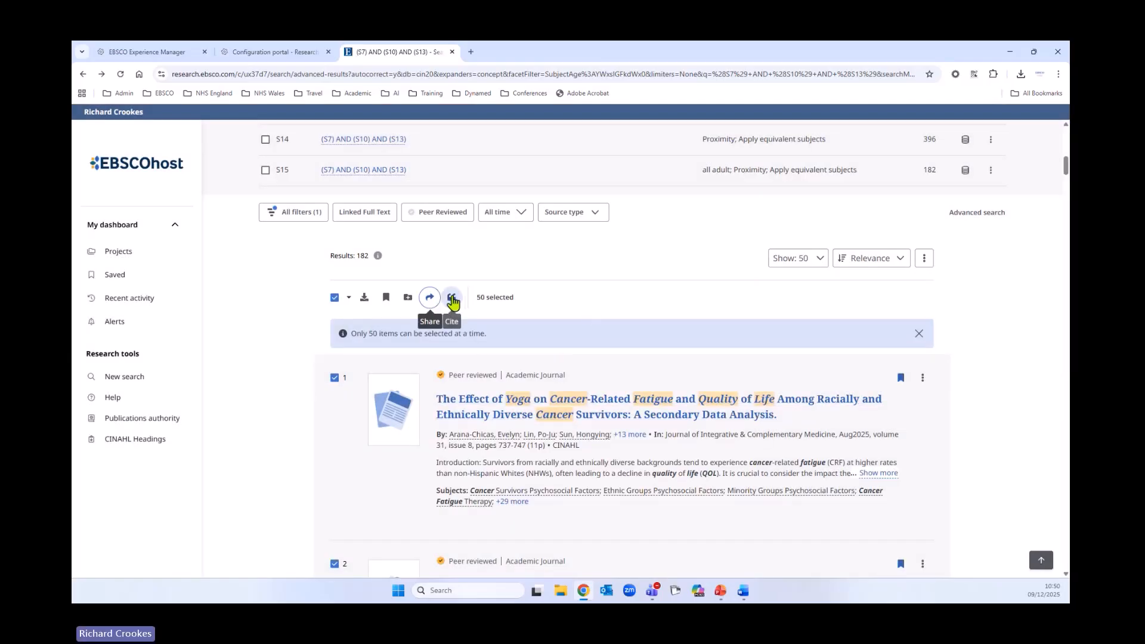
# Bring up the citations for the selected records and look through the available citation styles, keeping Harvard.
pyautogui.click(452, 298)
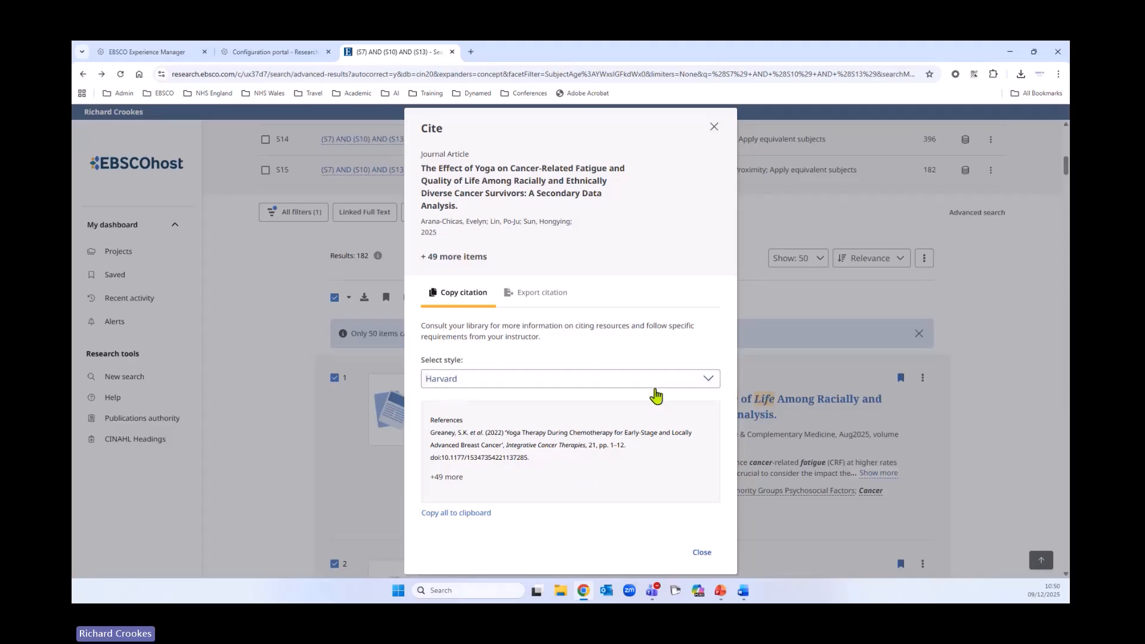
pyautogui.click(659, 385)
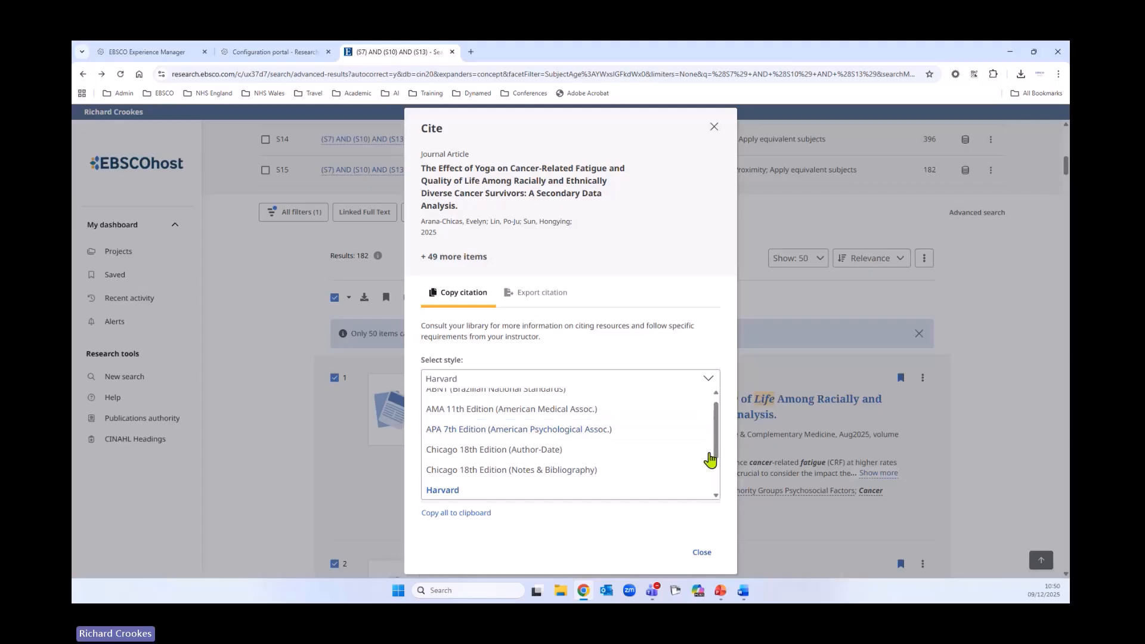
pyautogui.moveTo(718, 424); pyautogui.dragTo(656, 471)
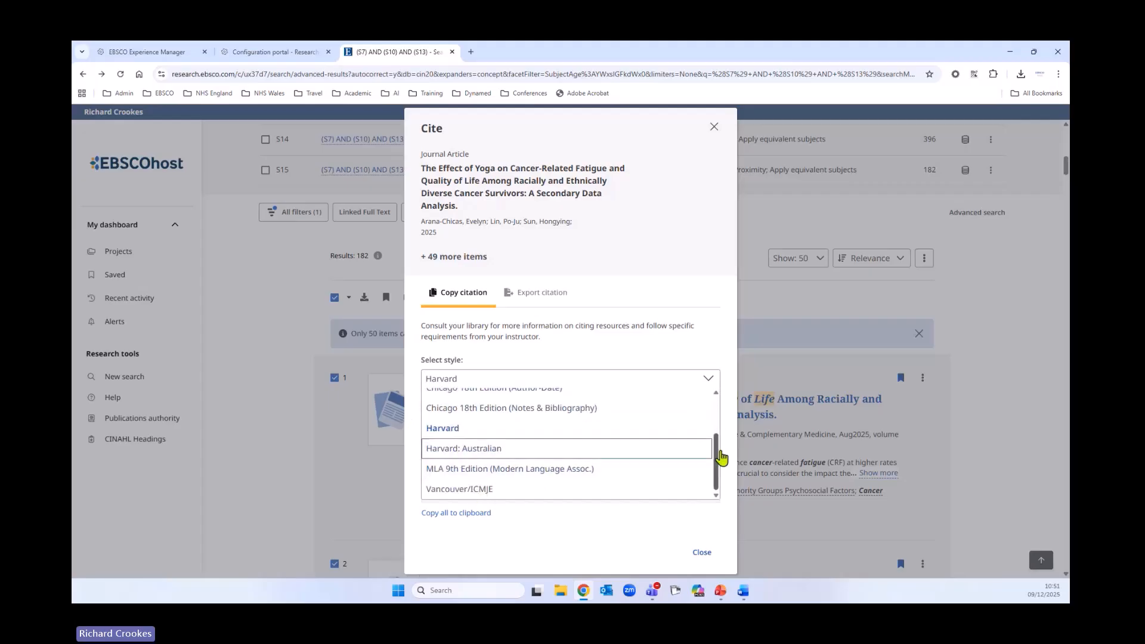
pyautogui.moveTo(718, 468); pyautogui.dragTo(711, 407)
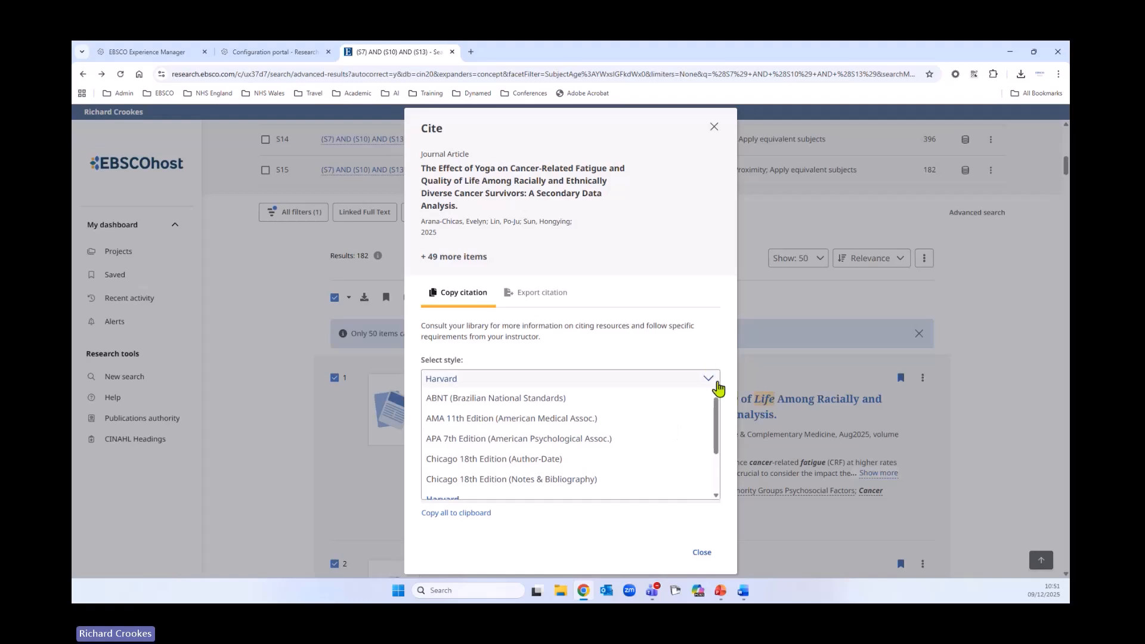
pyautogui.click(656, 344)
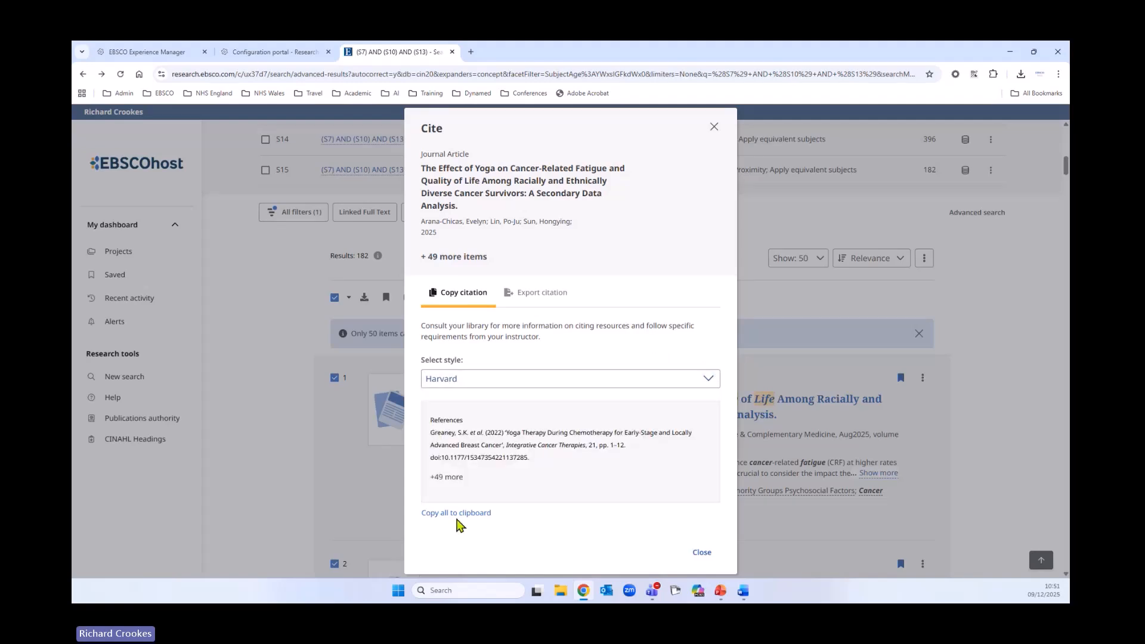
# Copy all the Harvard citations to the clipboard and check the citation export options before closing the Cite dialog.
pyautogui.click(442, 515)
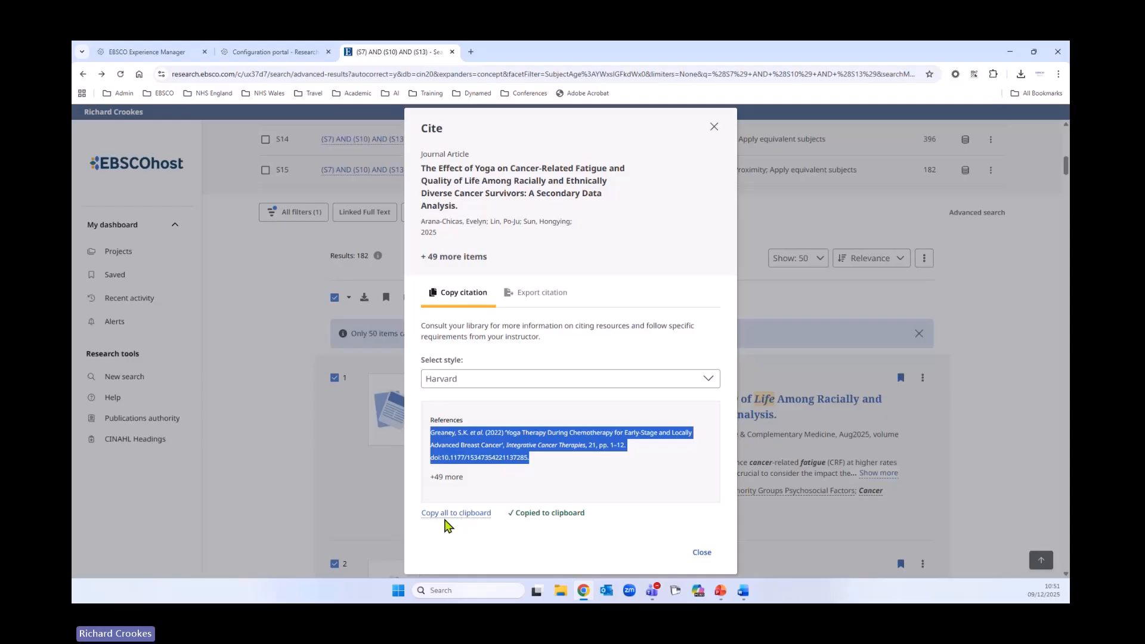
pyautogui.click(553, 292)
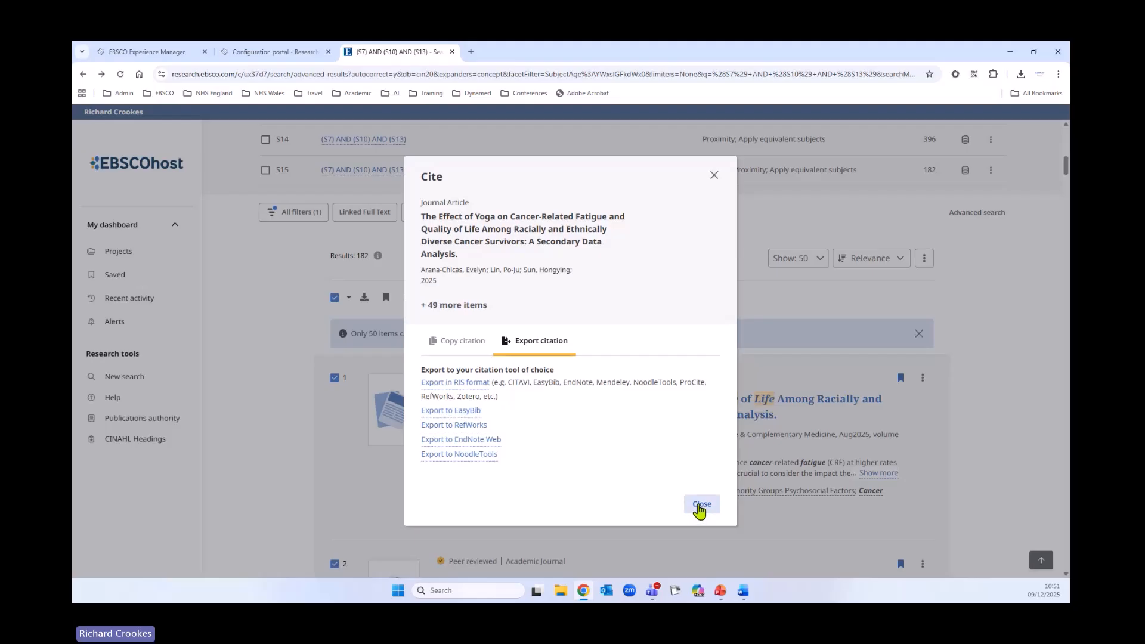
pyautogui.click(732, 531)
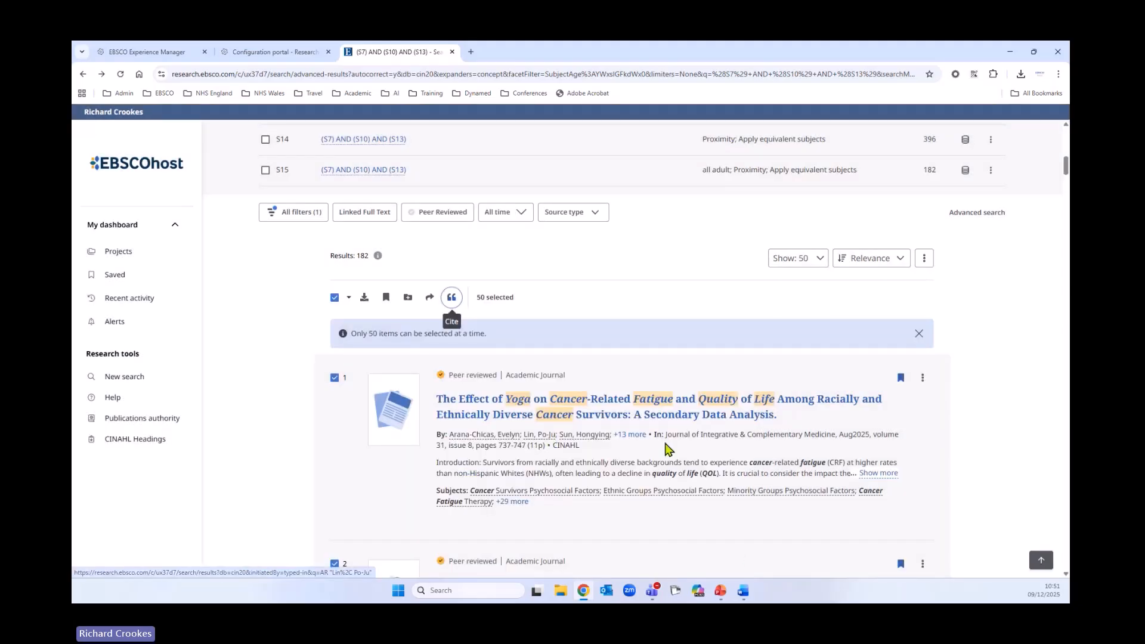
# Clear the selection of results and create a share link for the first record, checking its email form before cancelling.
pyautogui.scroll(-2, 614, 453)
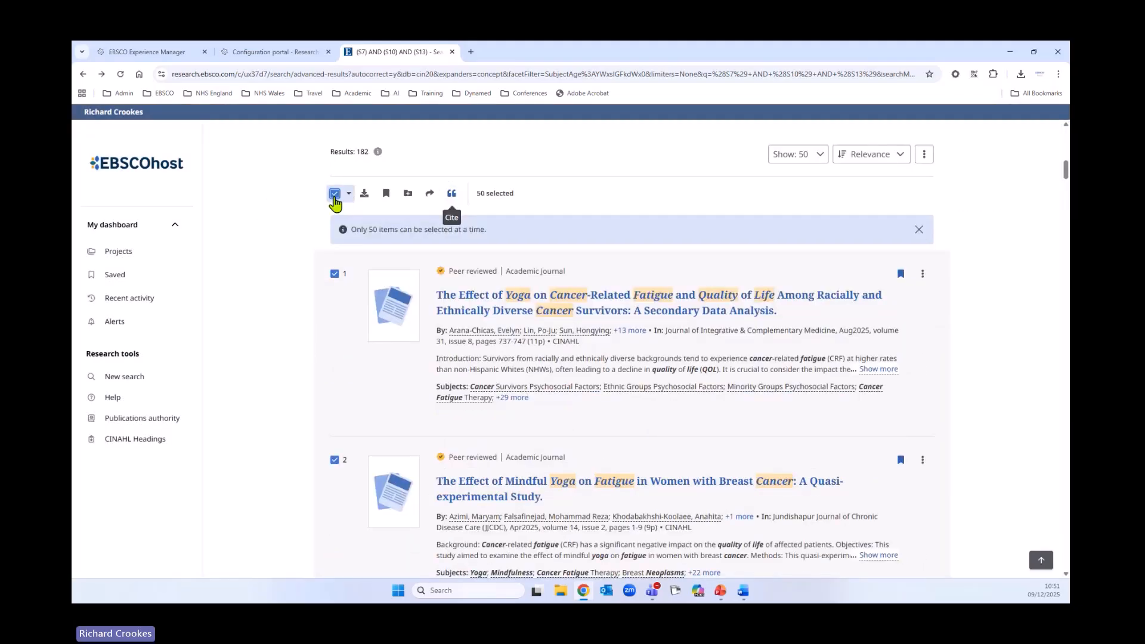
pyautogui.click(335, 193)
pyautogui.click(923, 234)
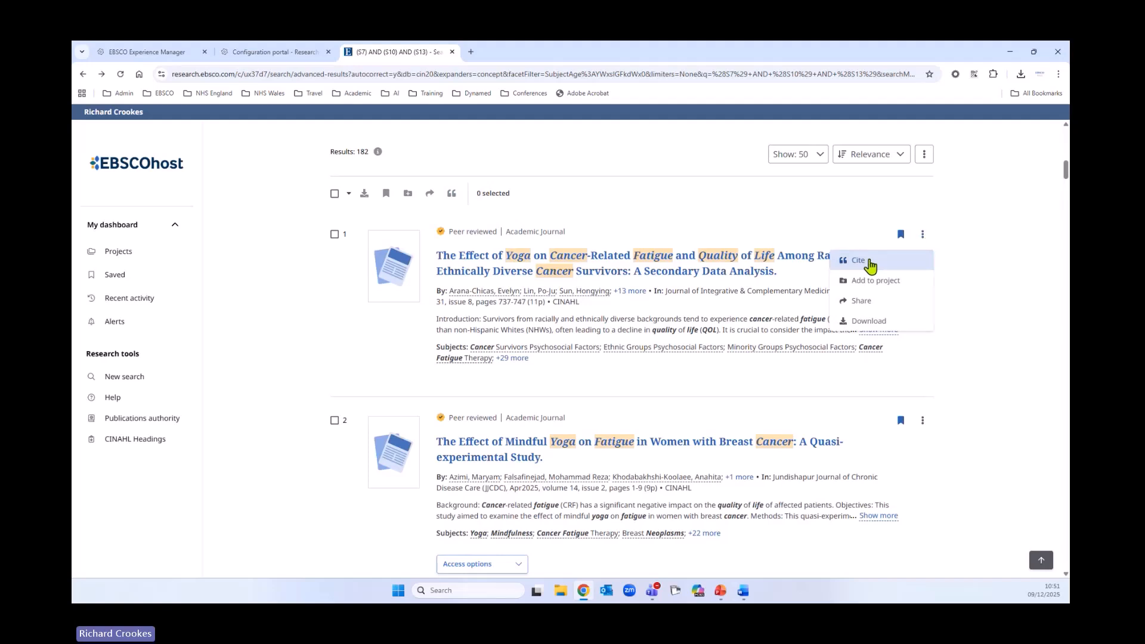
pyautogui.click(872, 303)
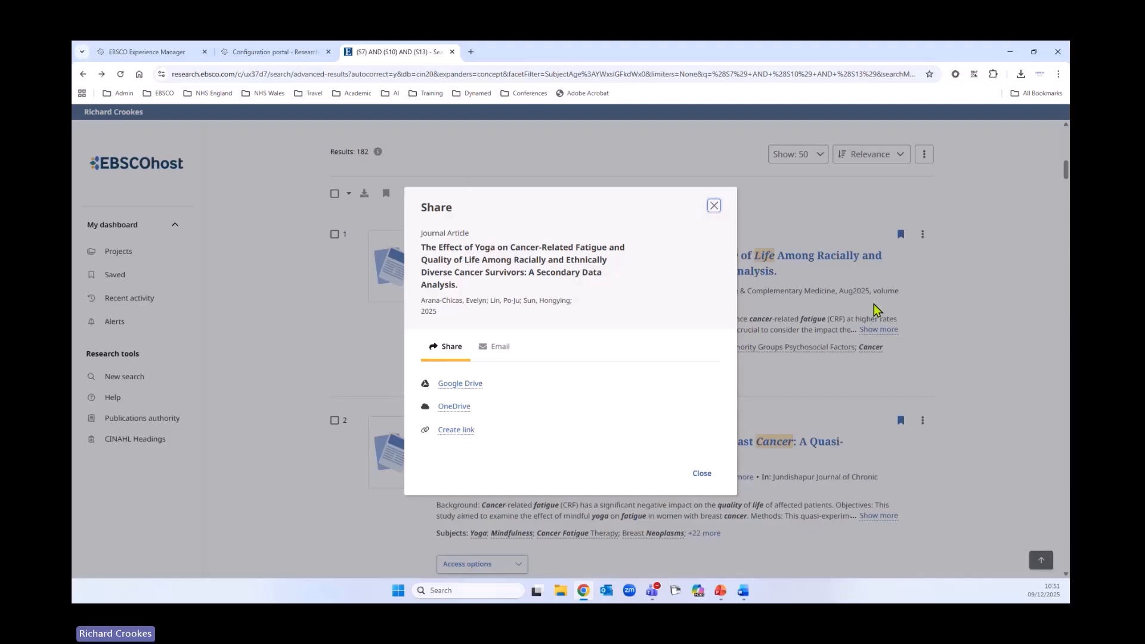
pyautogui.click(469, 431)
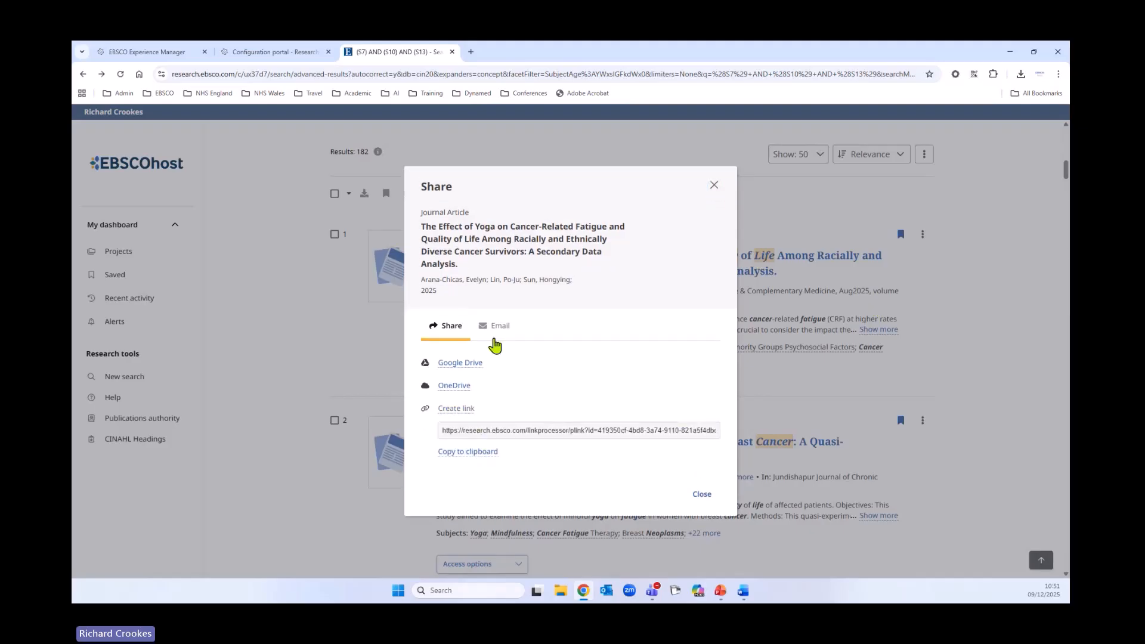
pyautogui.click(495, 327)
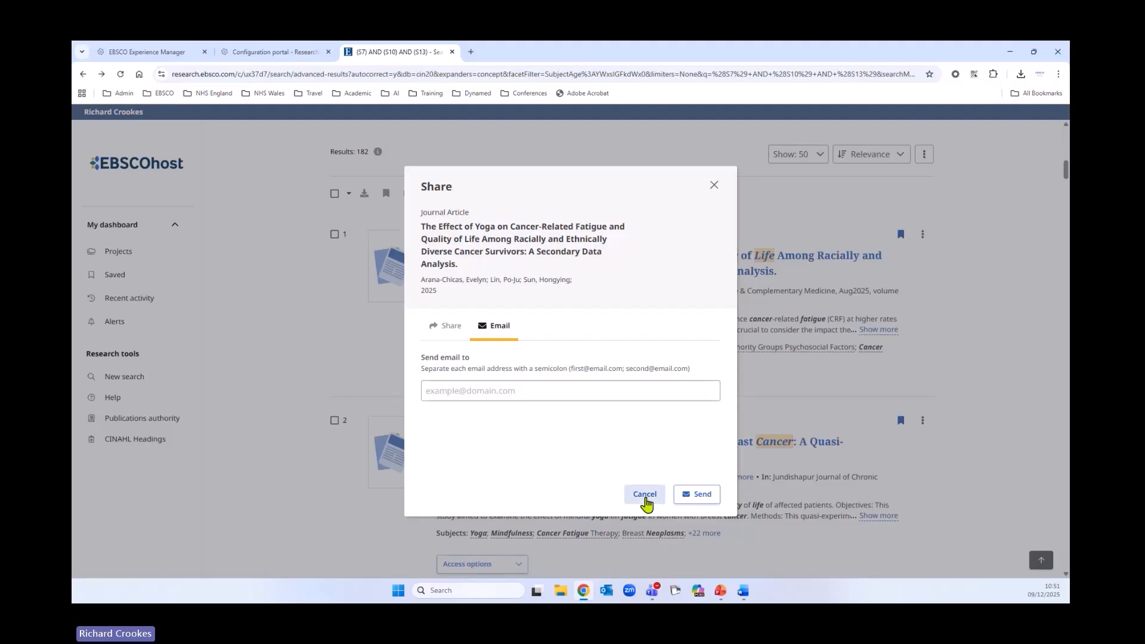
pyautogui.click(645, 494)
# Check which attachments are included when emailing the second record, "The Effect of Mindful Yoga on Fatigue in Women with Breast Cancer", and close the dialog.
pyautogui.scroll(-3, 621, 468)
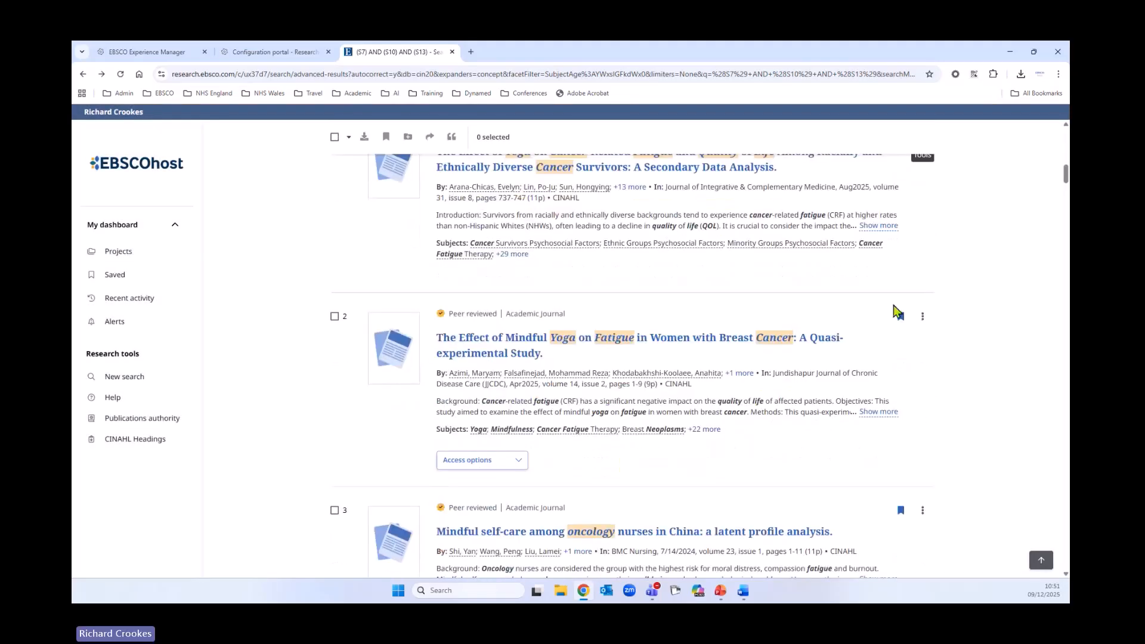
pyautogui.click(922, 264)
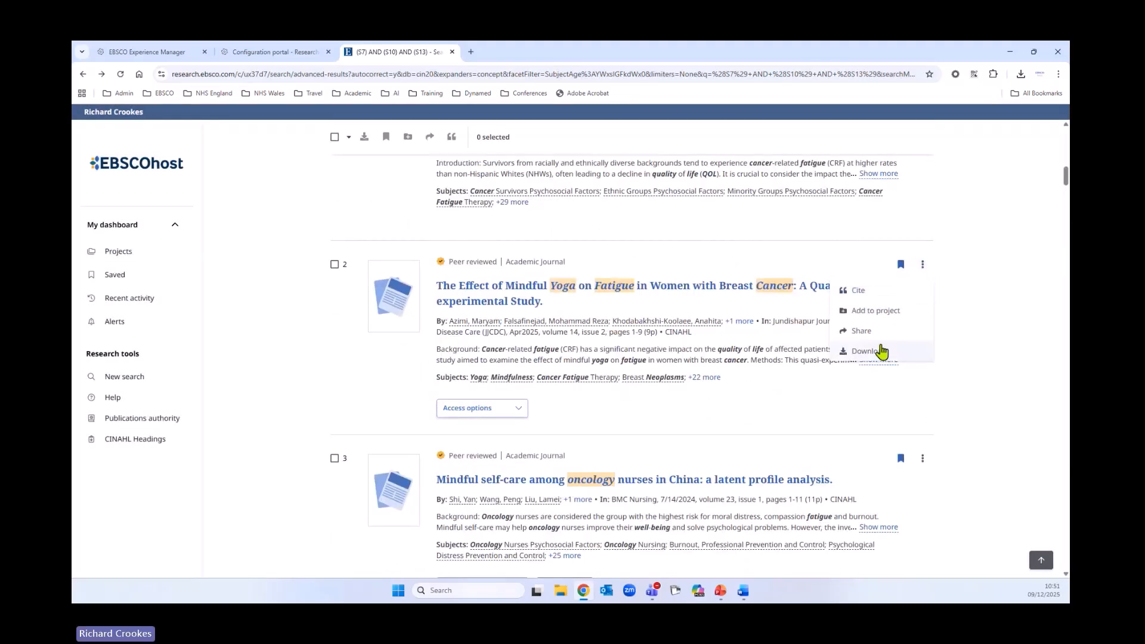
pyautogui.click(873, 334)
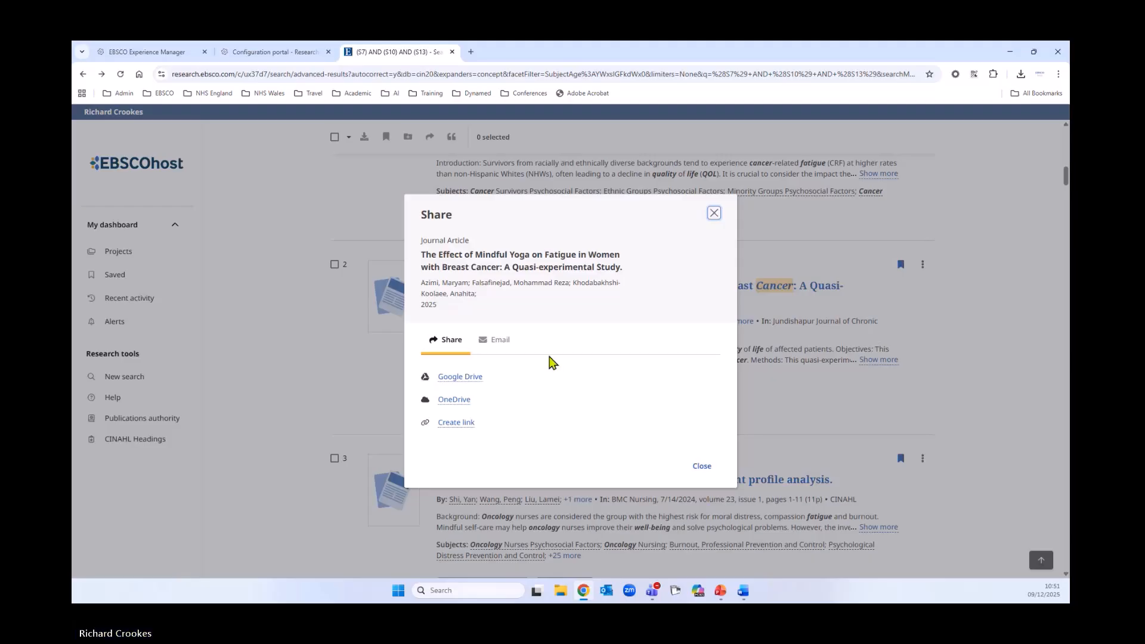
pyautogui.click(505, 343)
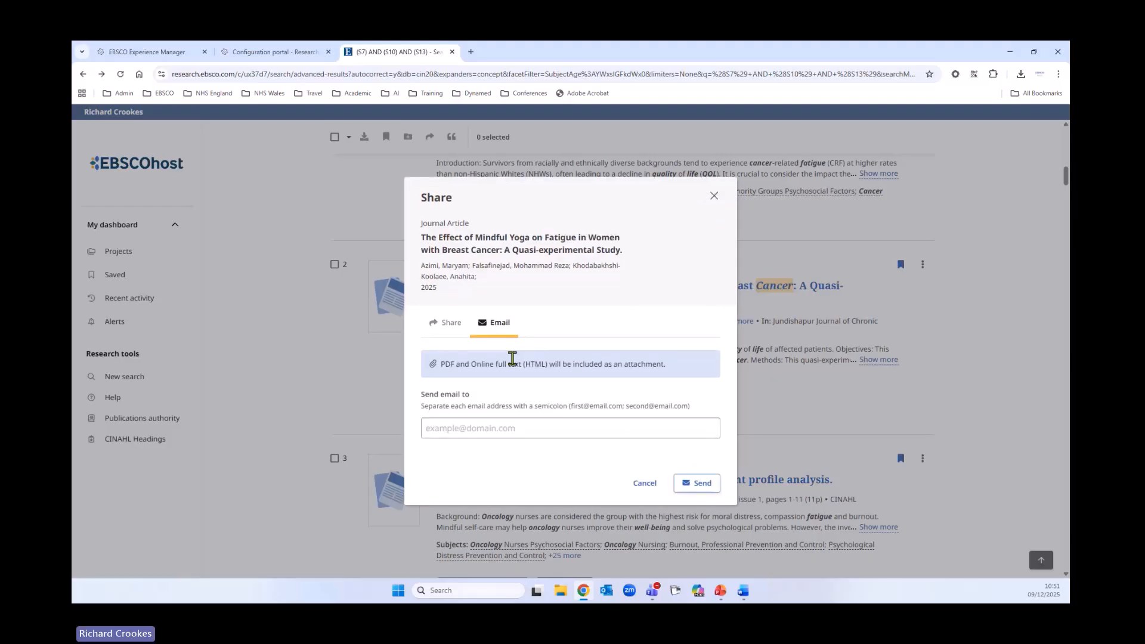
pyautogui.click(716, 196)
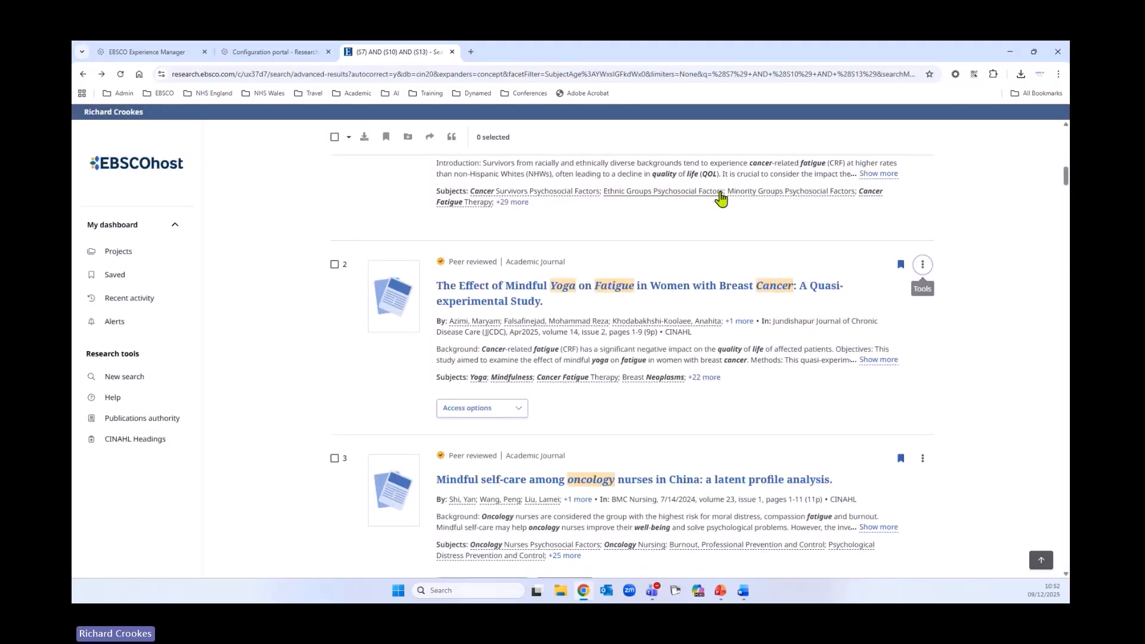
# View the access options of the second record, on mindful yoga and fatigue, and email the record to the recipient's address.
pyautogui.click(510, 409)
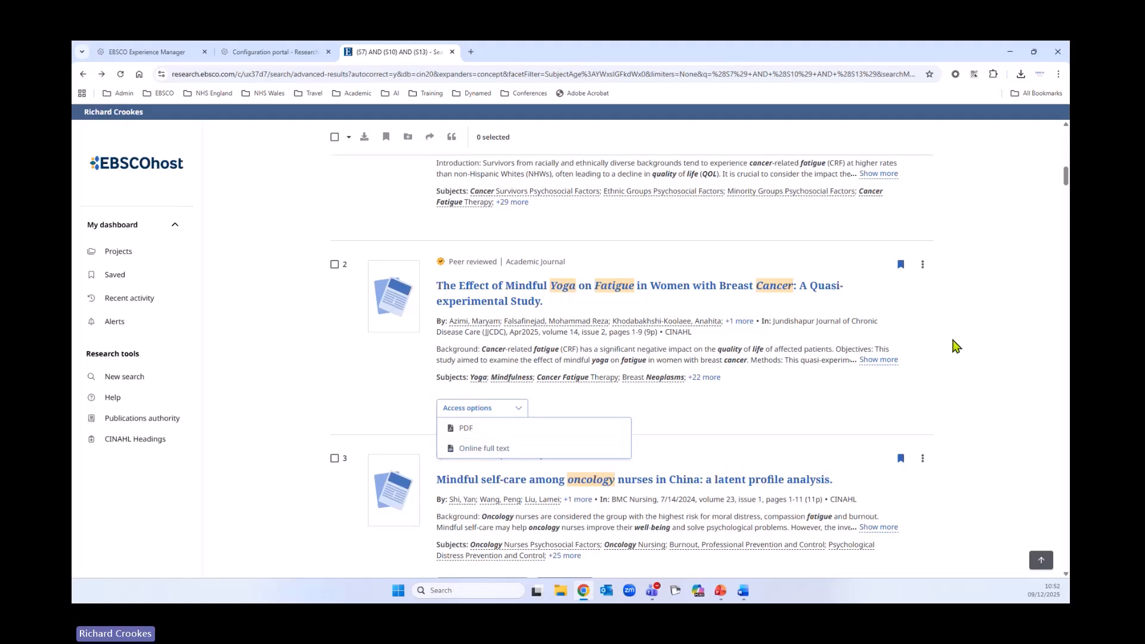
pyautogui.click(923, 265)
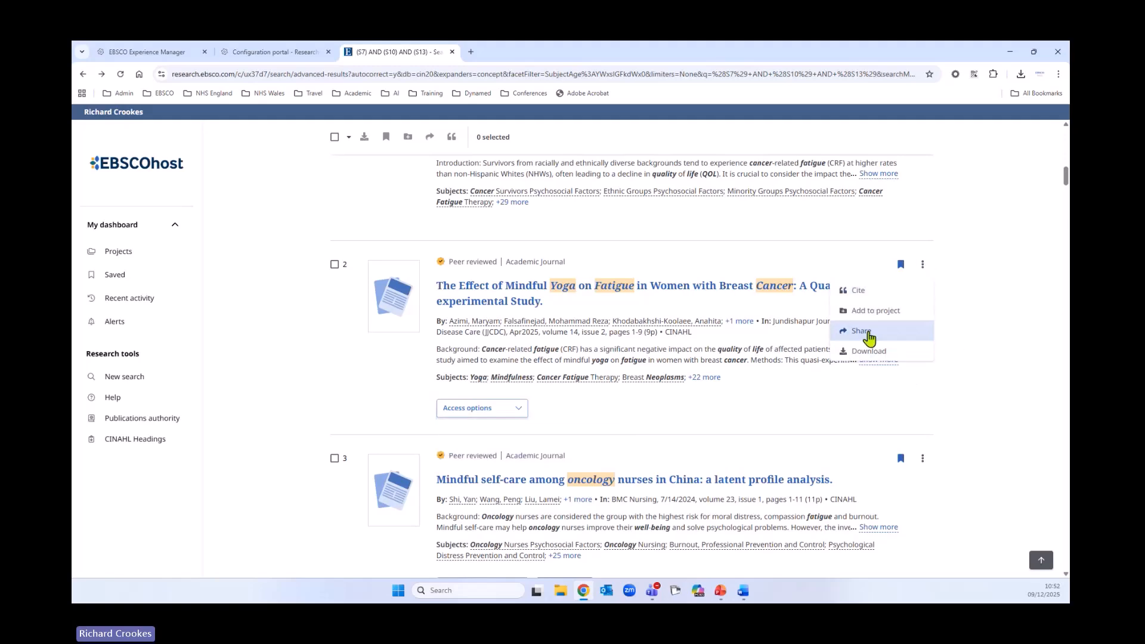
pyautogui.click(869, 334)
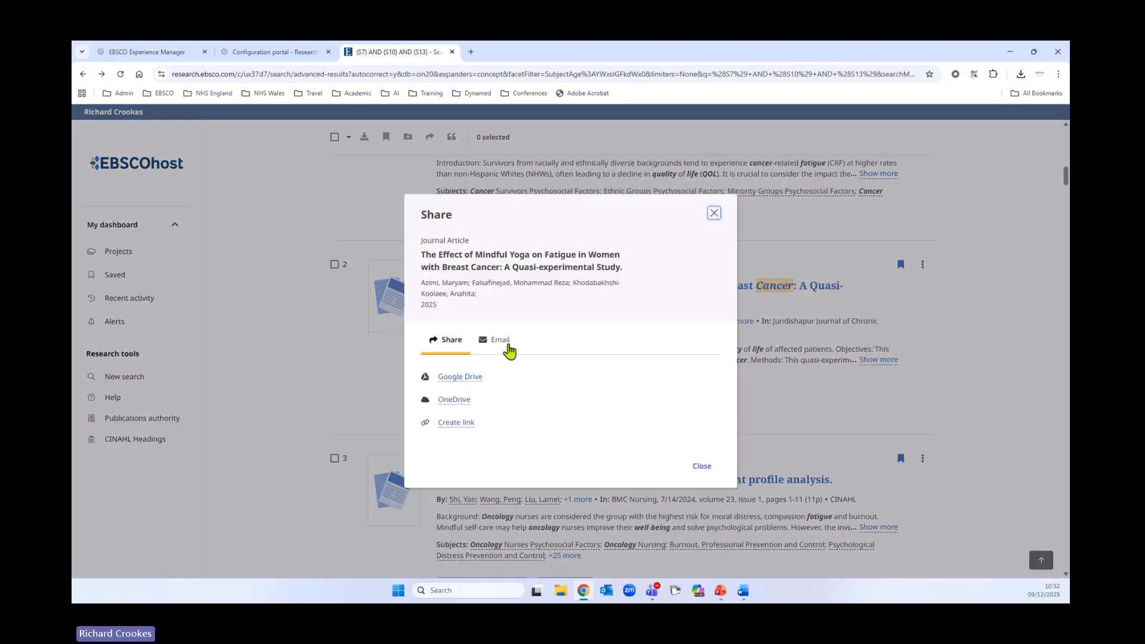
pyautogui.click(502, 340)
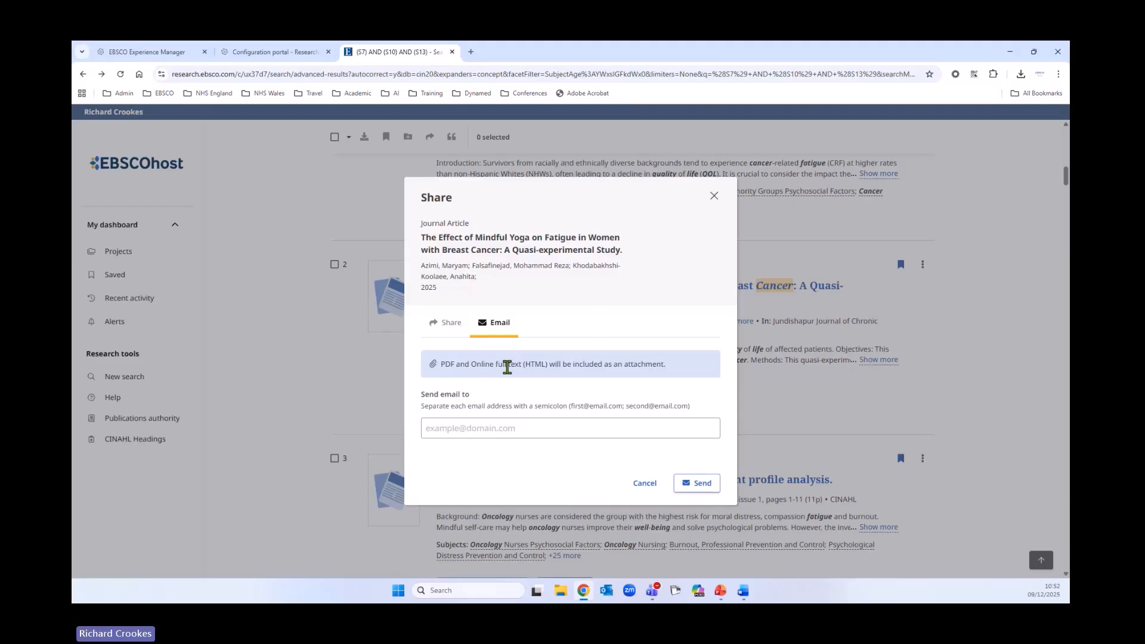
pyautogui.click(485, 427)
pyautogui.click(509, 455)
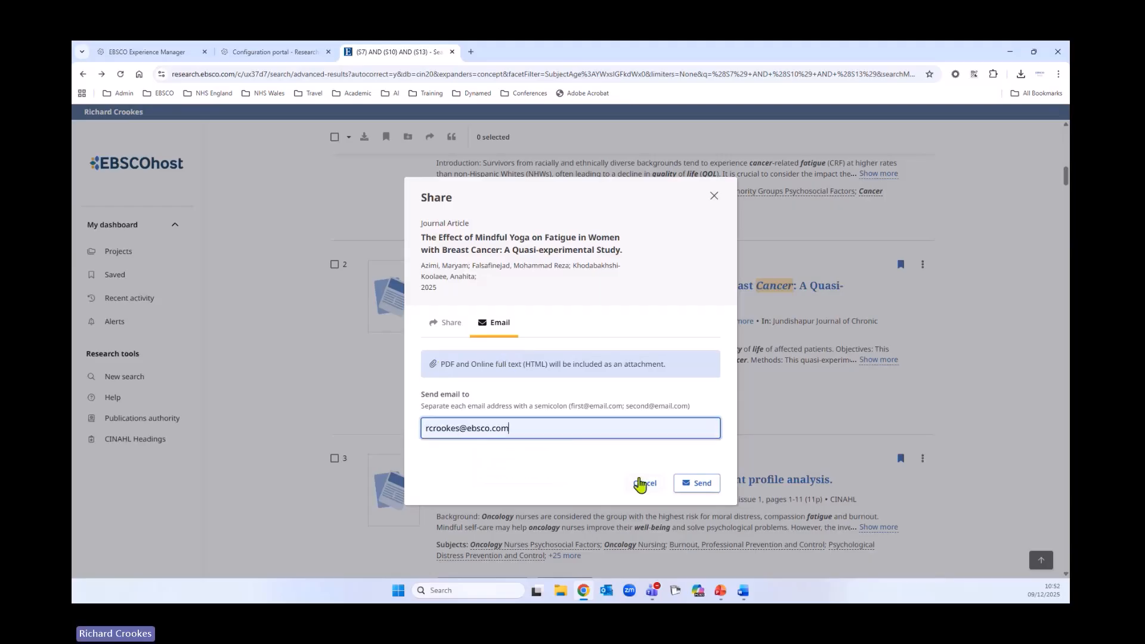
pyautogui.click(698, 485)
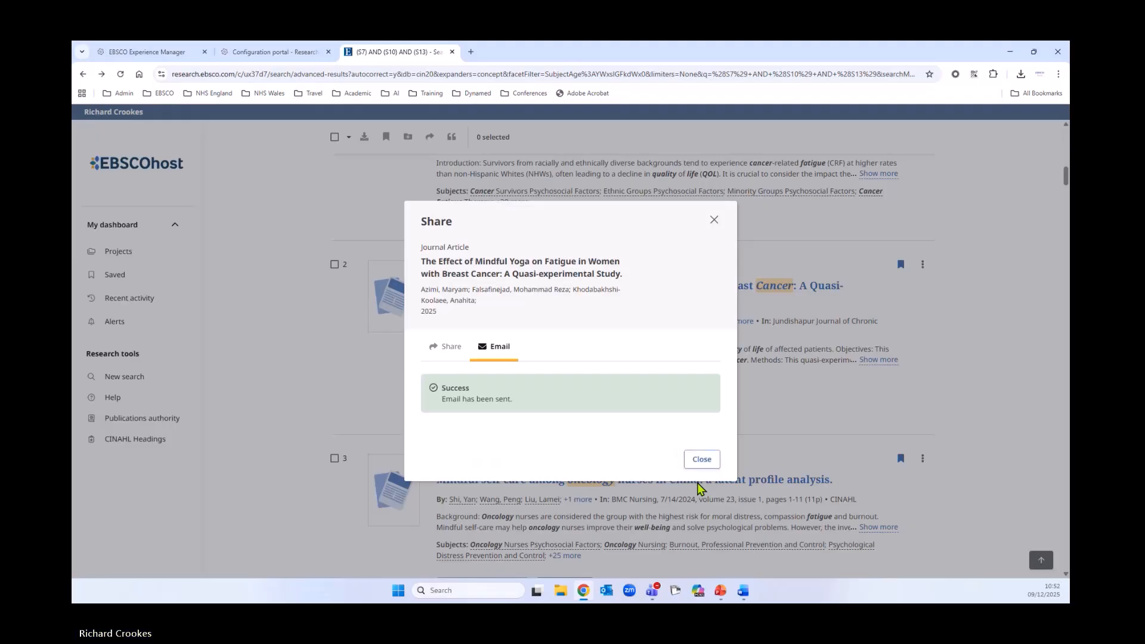
pyautogui.click(697, 467)
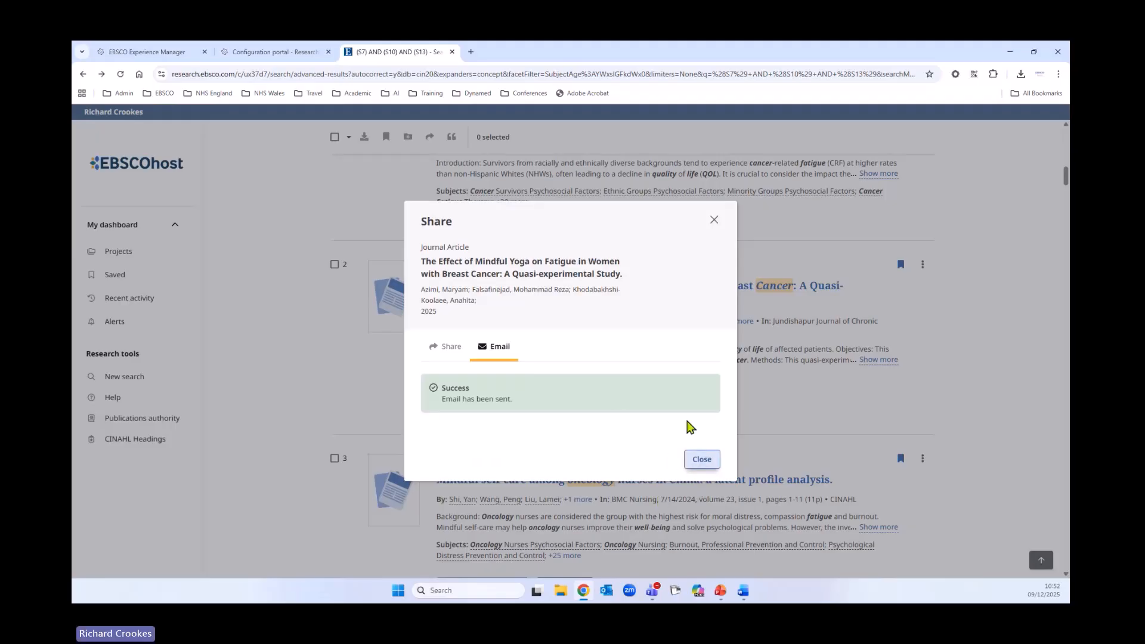
# Open the second record's details page, check its full-text and metadata download formats, cancel the download and return to the results.
pyautogui.scroll(6, 759, 392)
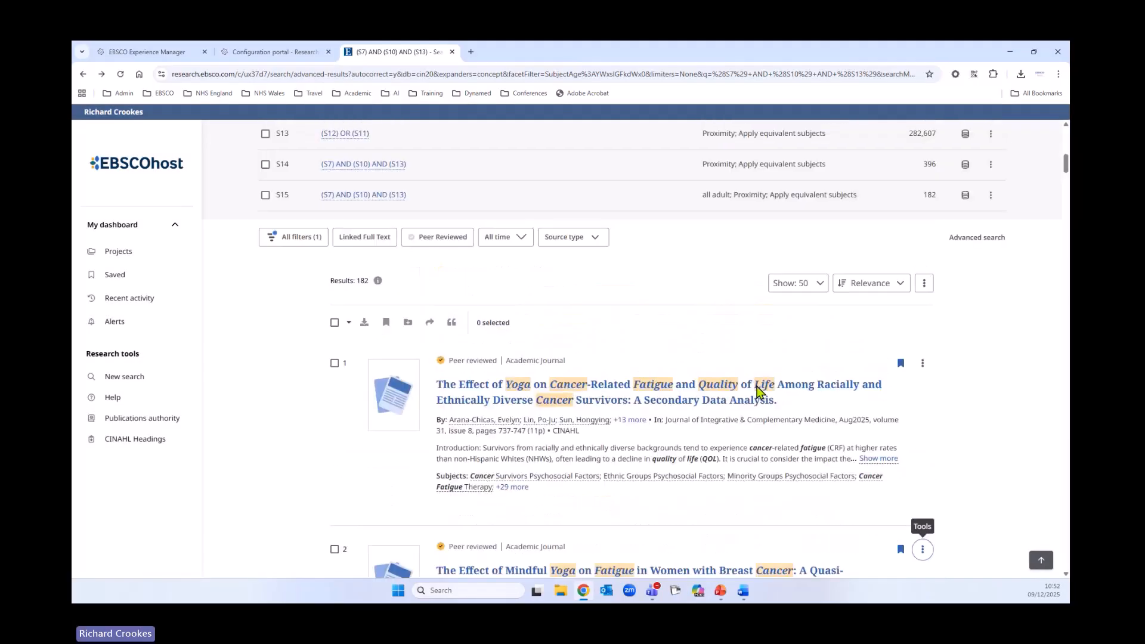
pyautogui.scroll(-1, 758, 392)
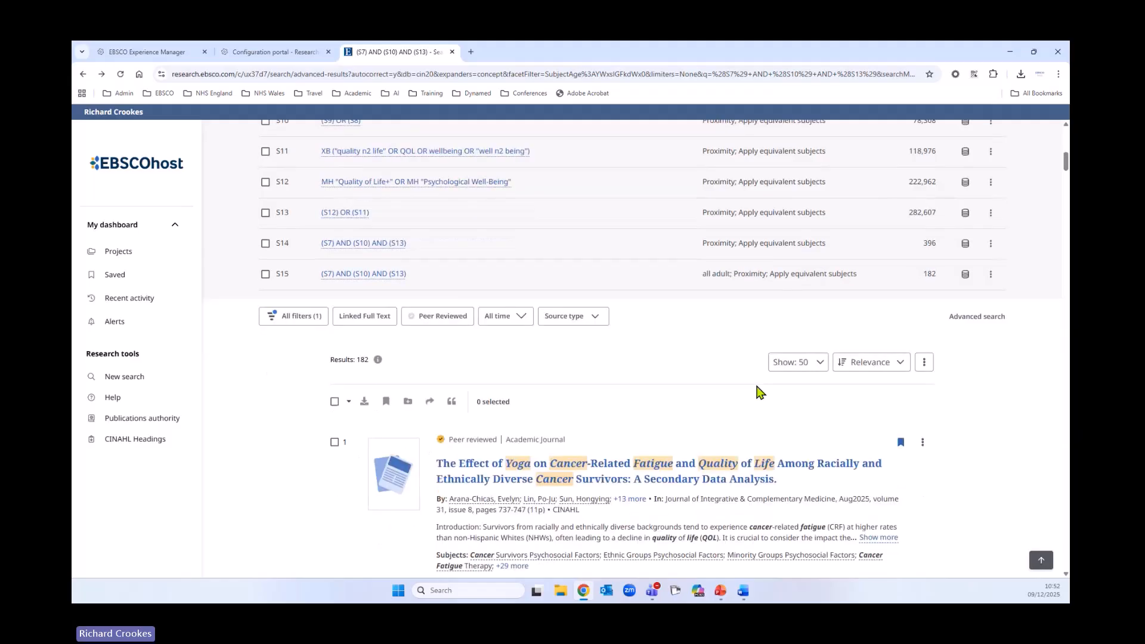
pyautogui.scroll(-1, 756, 392)
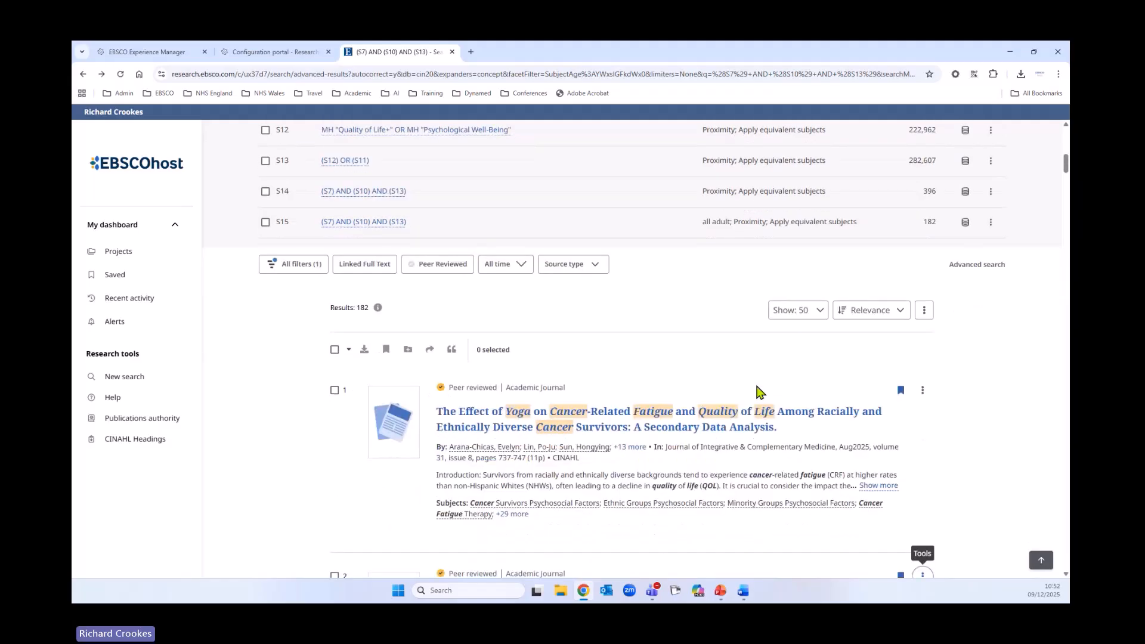
pyautogui.scroll(-3, 757, 394)
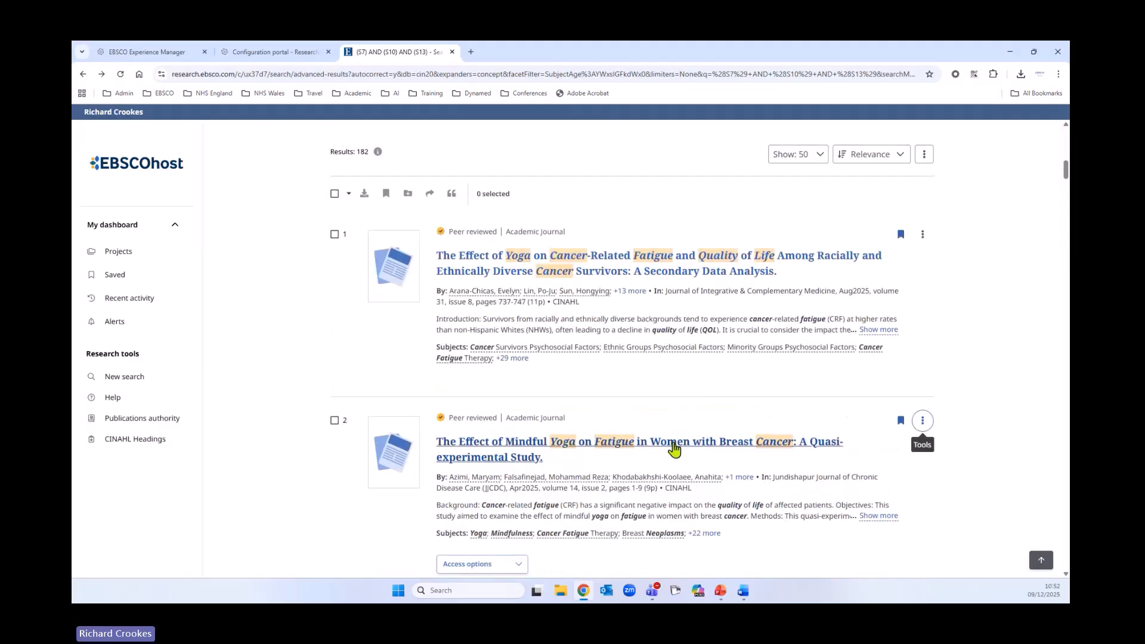
pyautogui.click(675, 448)
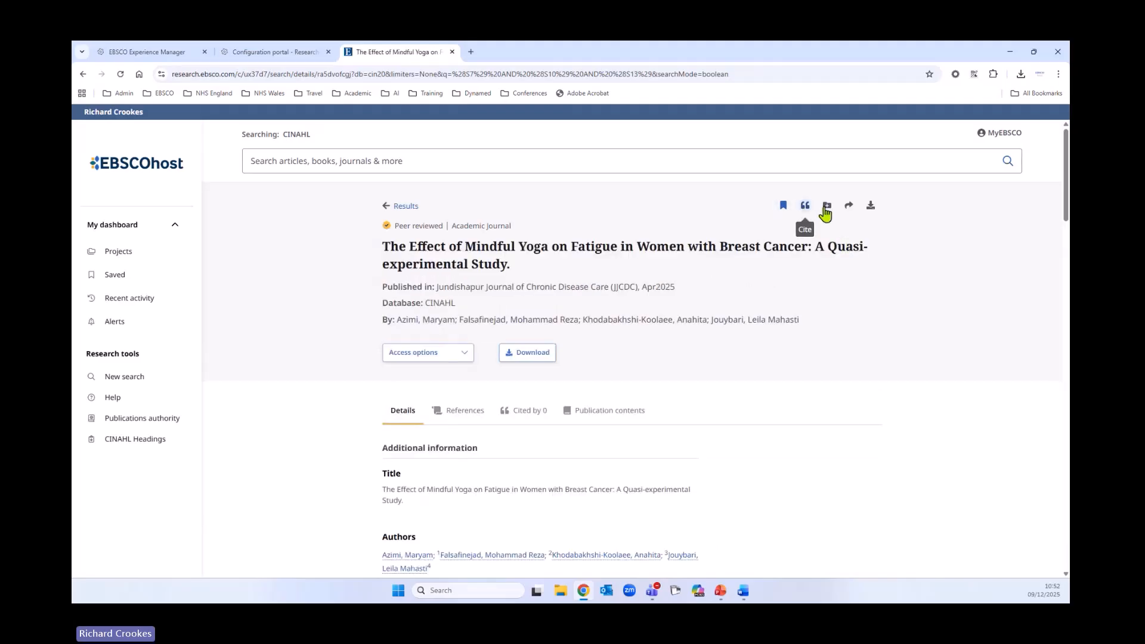
pyautogui.click(871, 209)
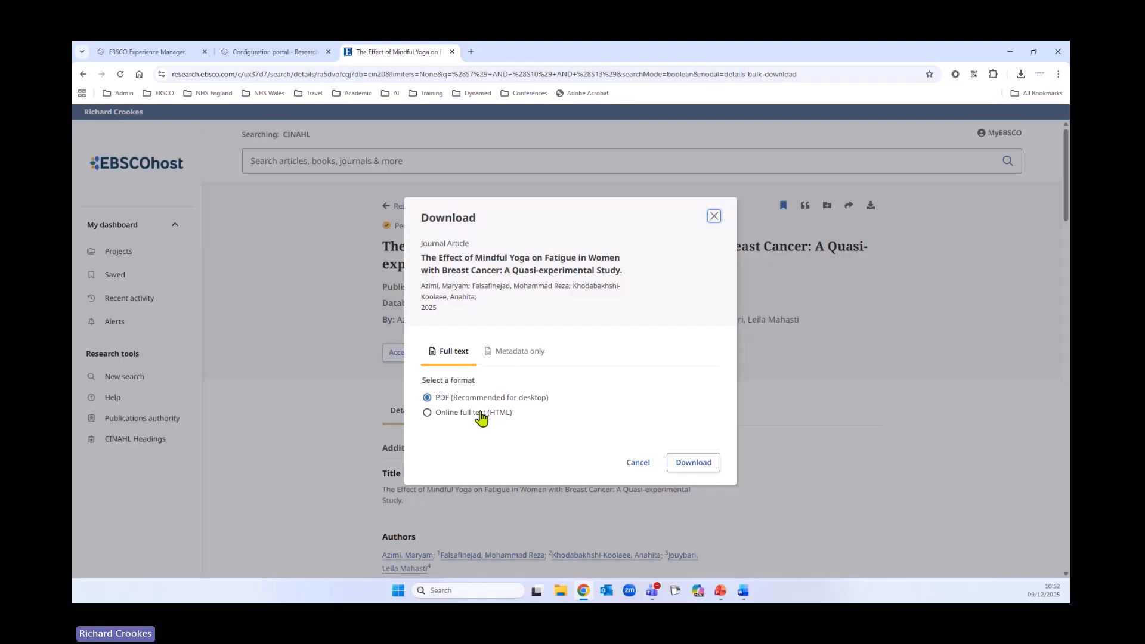
pyautogui.click(489, 355)
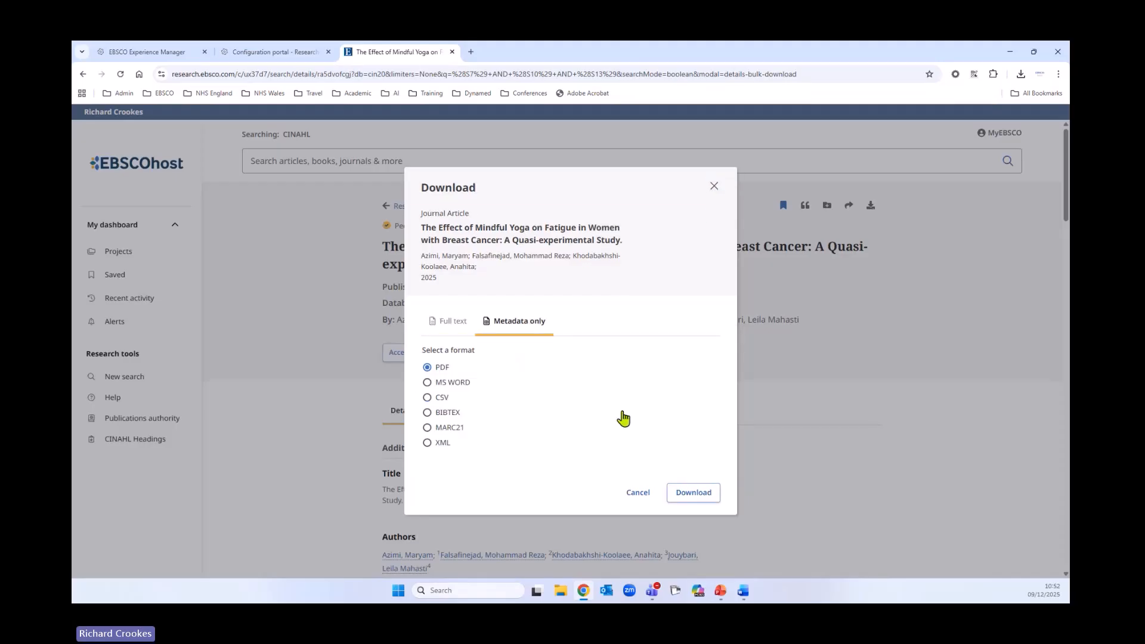
pyautogui.click(638, 494)
pyautogui.click(411, 213)
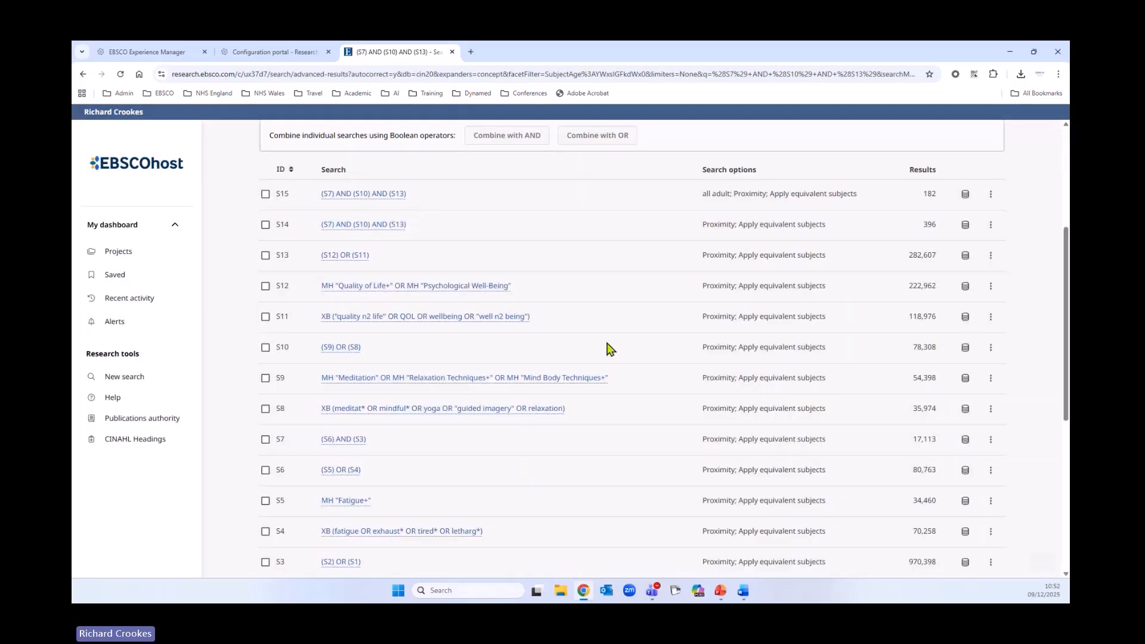
# Select all results on the page, open the export form for up to 25,000 results and examine the stated export limits.
pyautogui.scroll(-6, 550, 331)
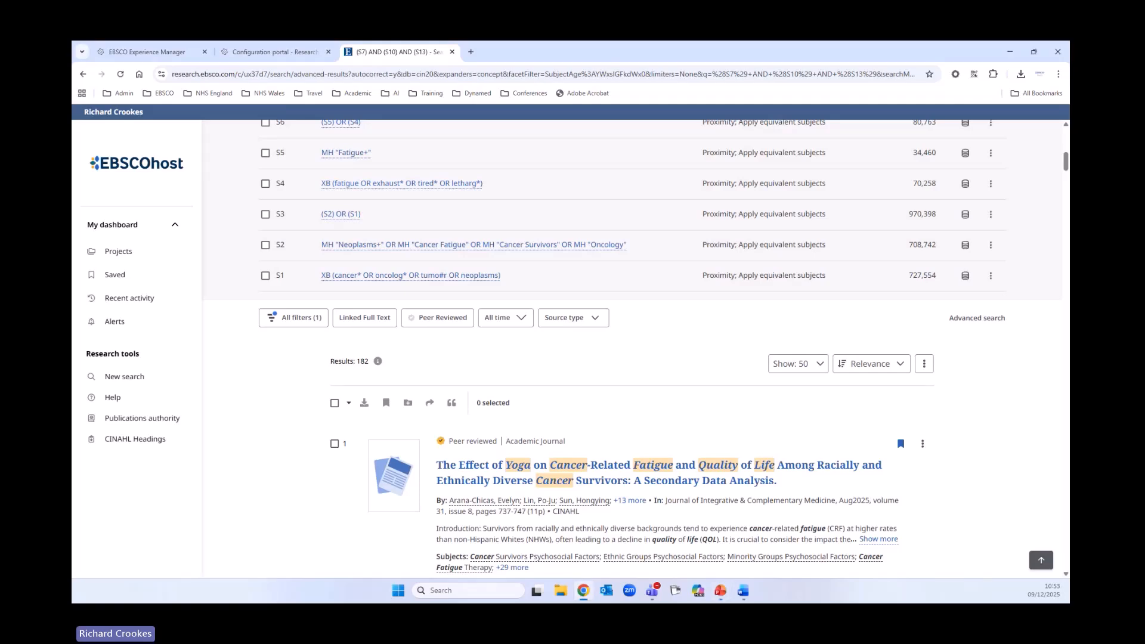
pyautogui.scroll(-3, 808, 343)
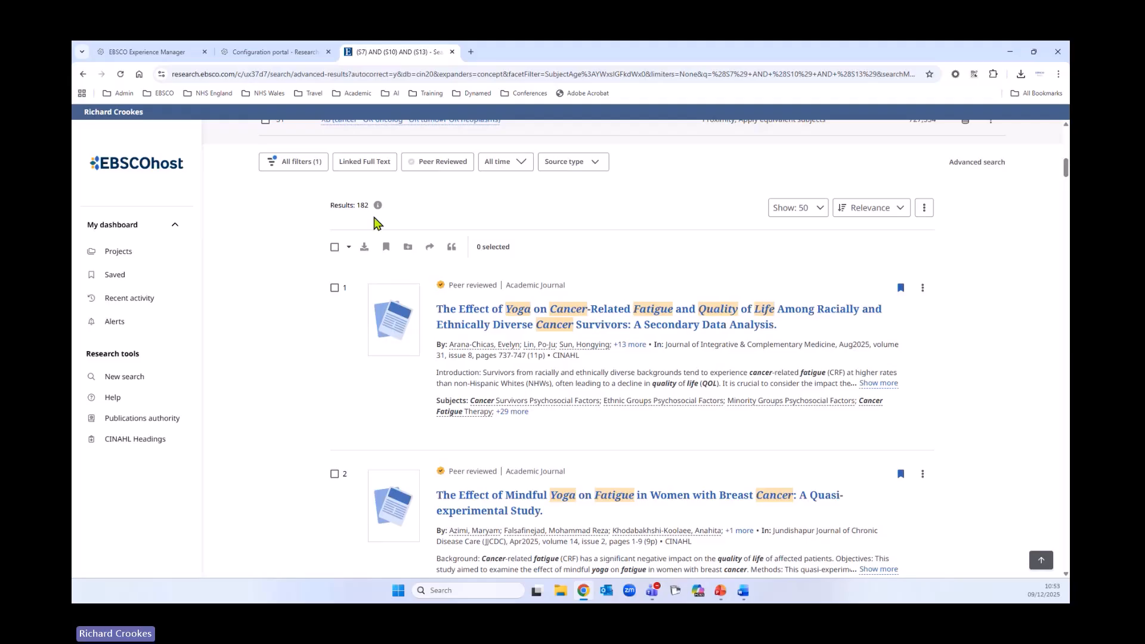
pyautogui.click(335, 248)
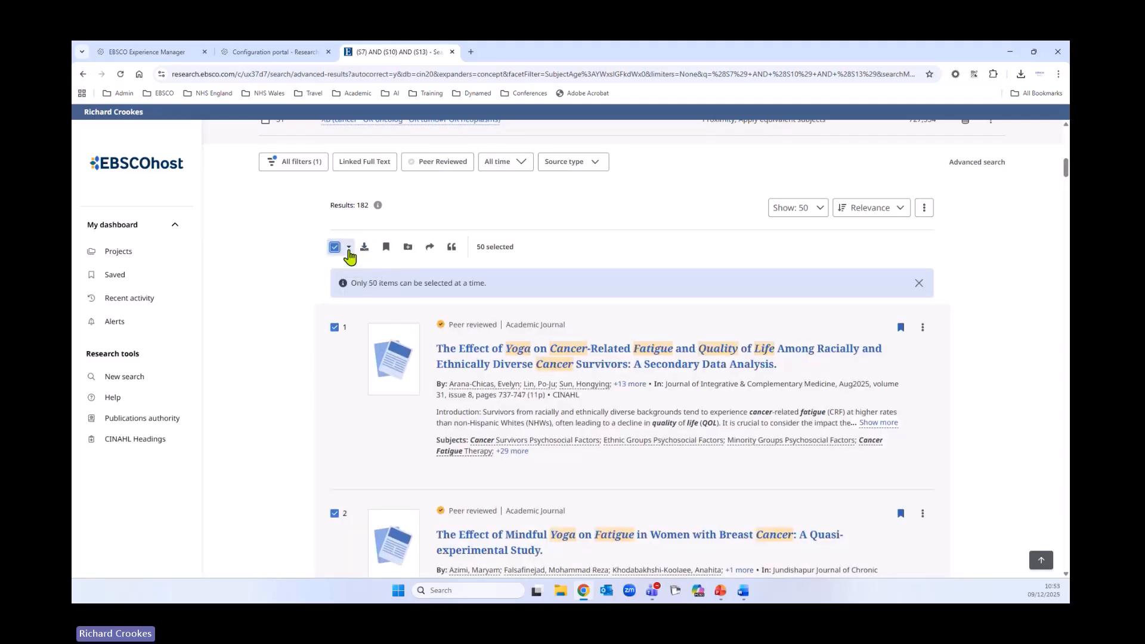
pyautogui.click(349, 248)
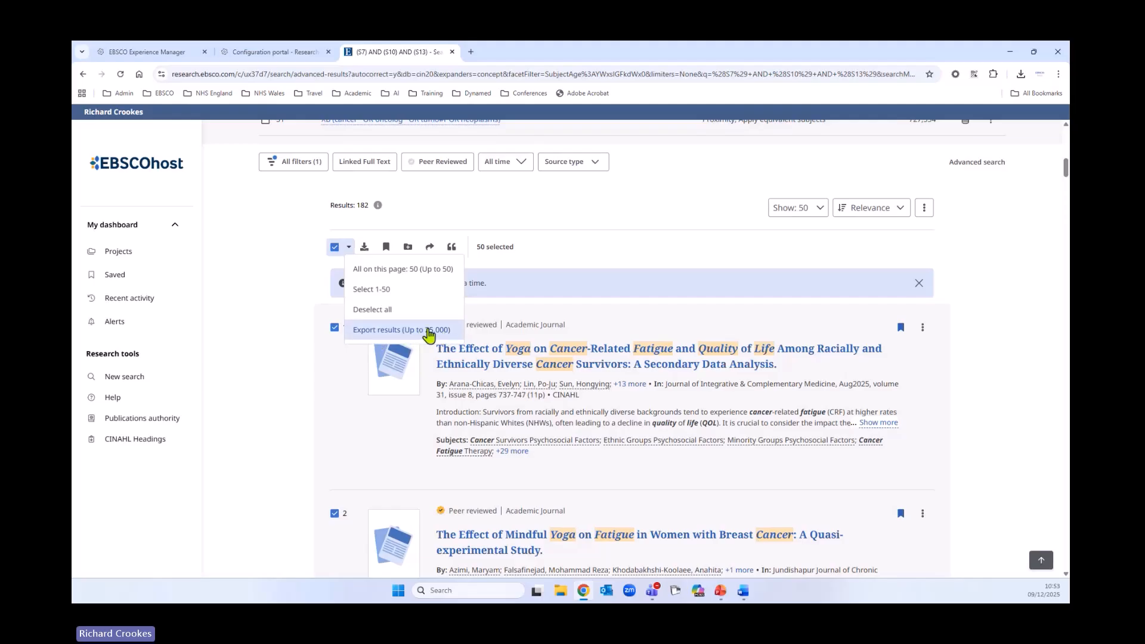
pyautogui.click(430, 331)
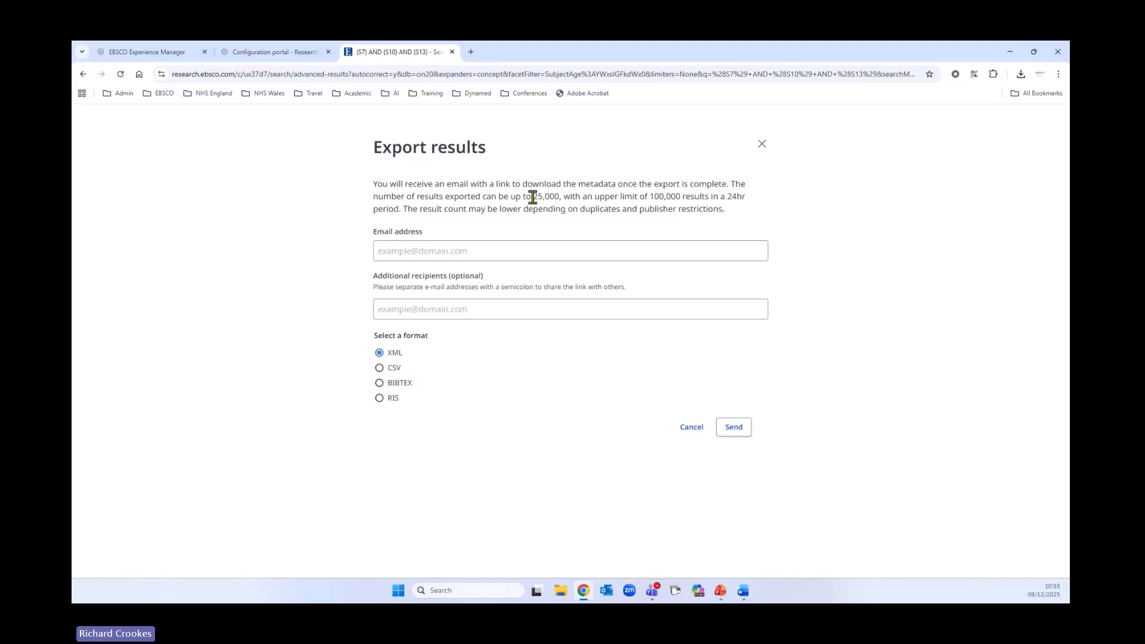
pyautogui.moveTo(533, 197); pyautogui.dragTo(560, 198)
pyautogui.moveTo(650, 197); pyautogui.dragTo(739, 197)
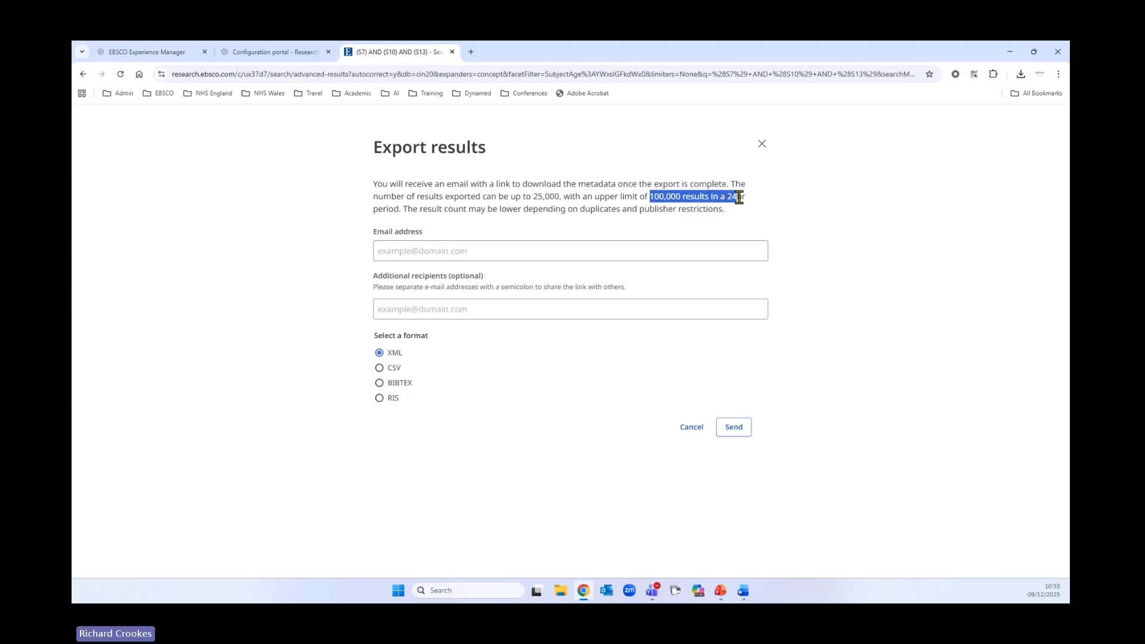
# Request the results export in RIS format, entering the recipient's email address, and return to the results list.
pyautogui.click(483, 251)
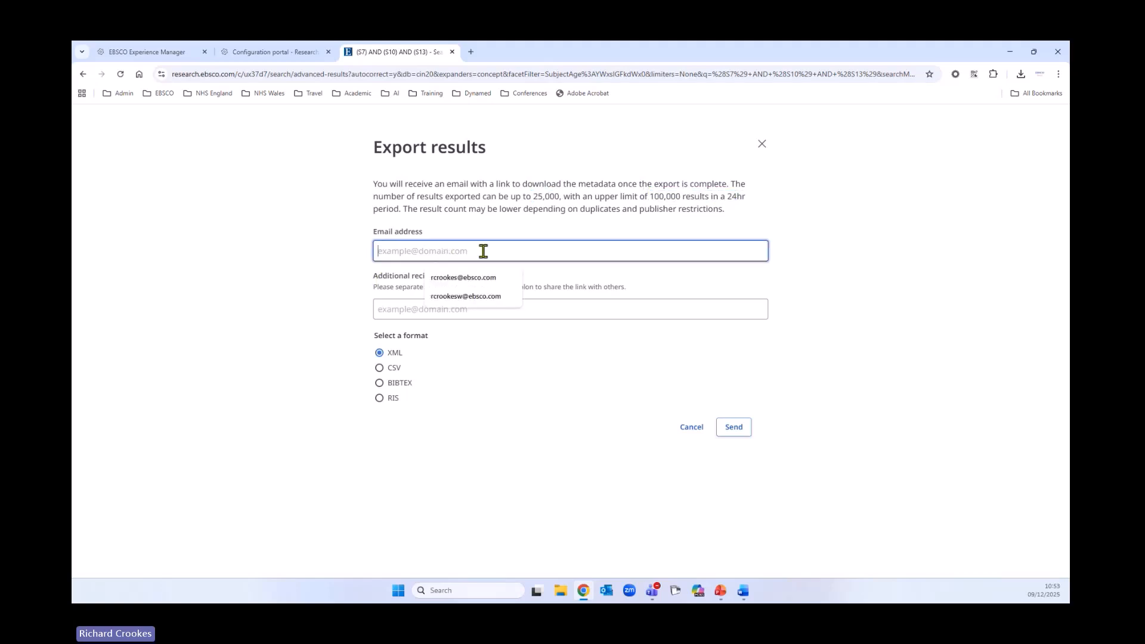
pyautogui.click(464, 277)
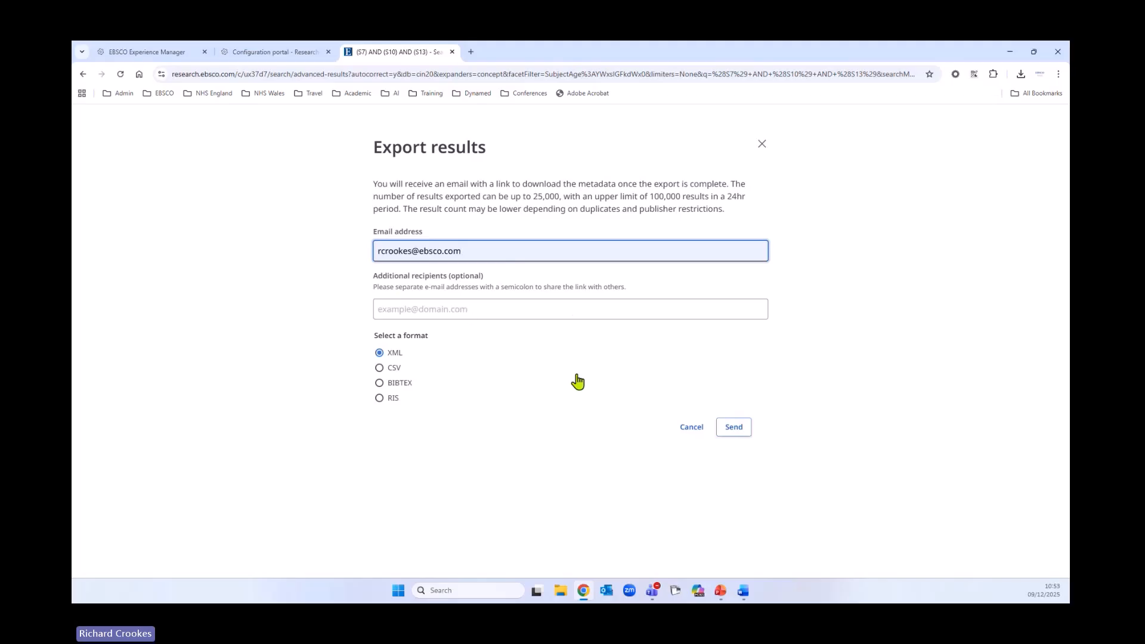
pyautogui.click(380, 398)
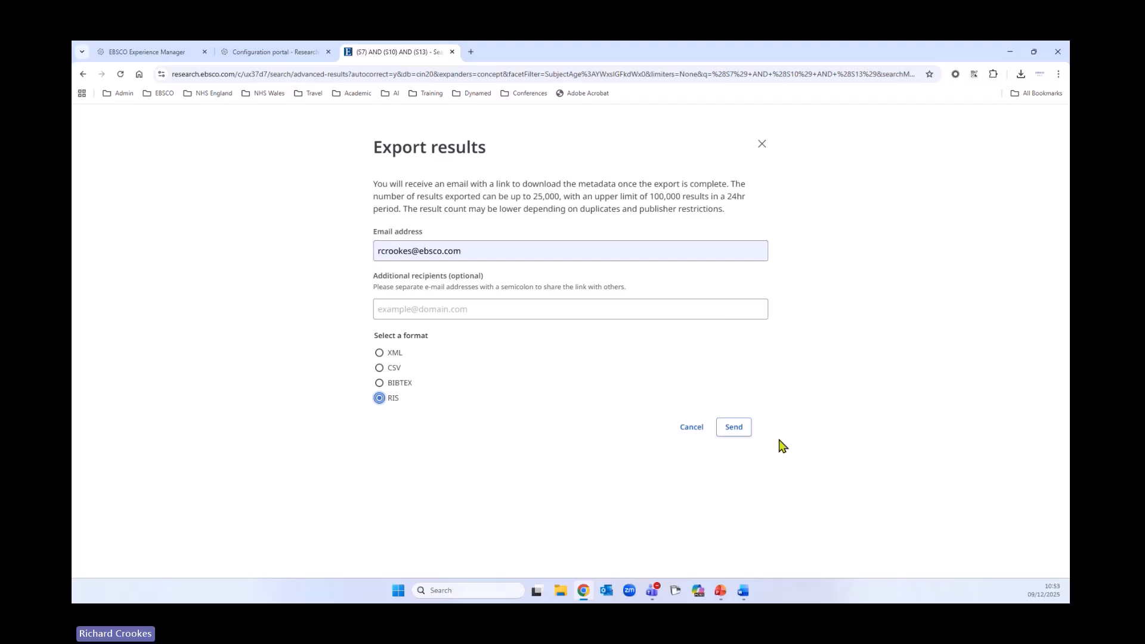
pyautogui.click(735, 428)
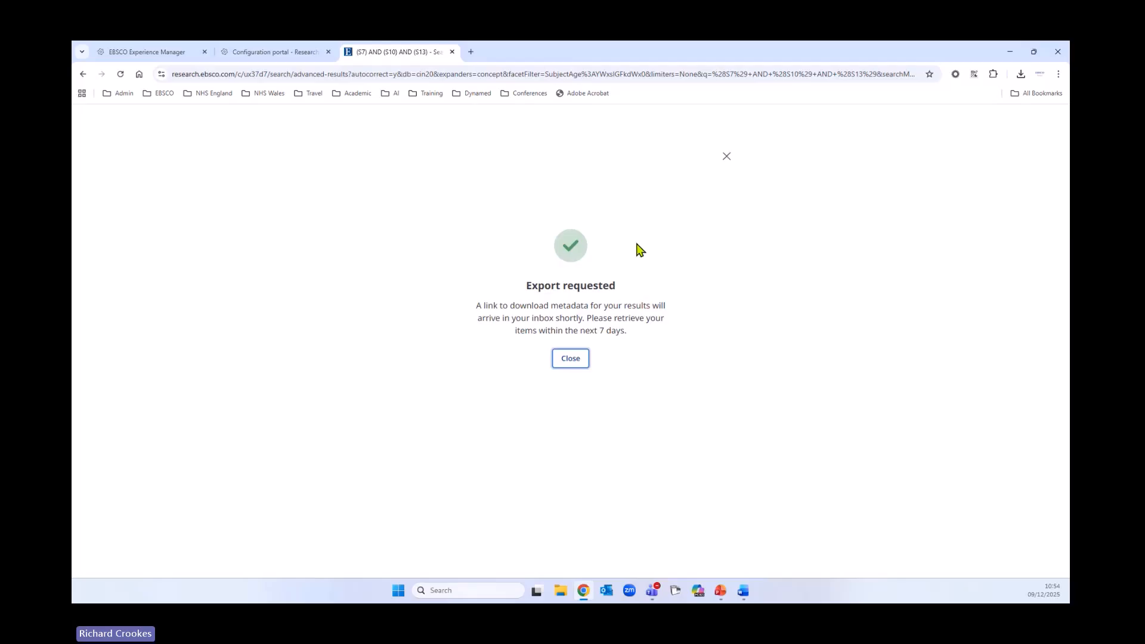
pyautogui.click(570, 359)
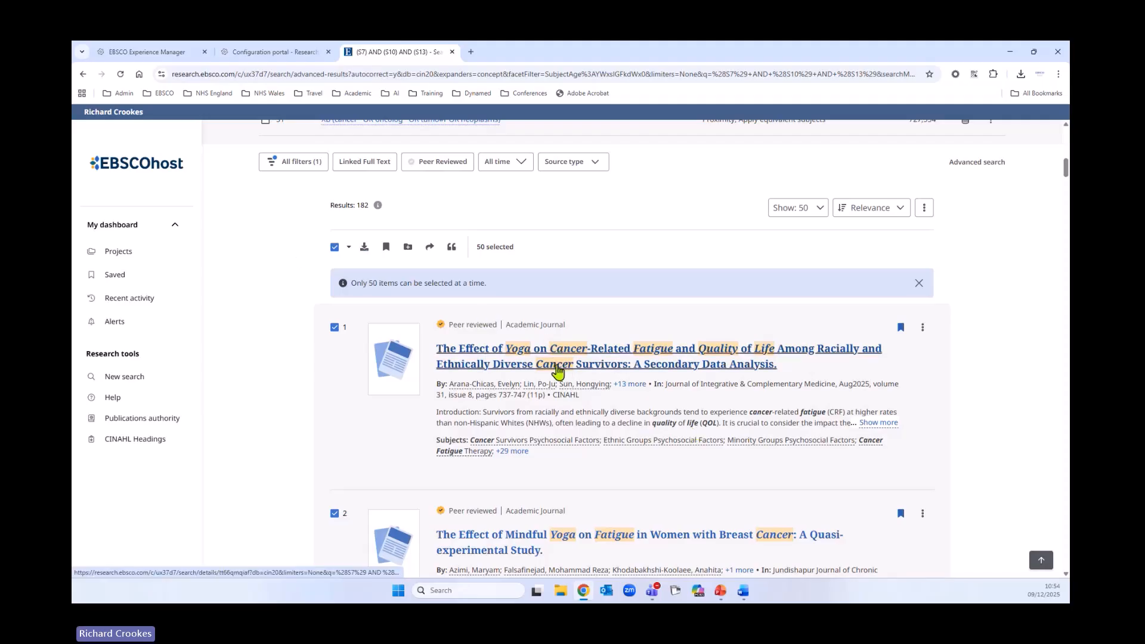
# Sort the search history by ID in ascending order and select all of its searches.
pyautogui.scroll(3, 555, 370)
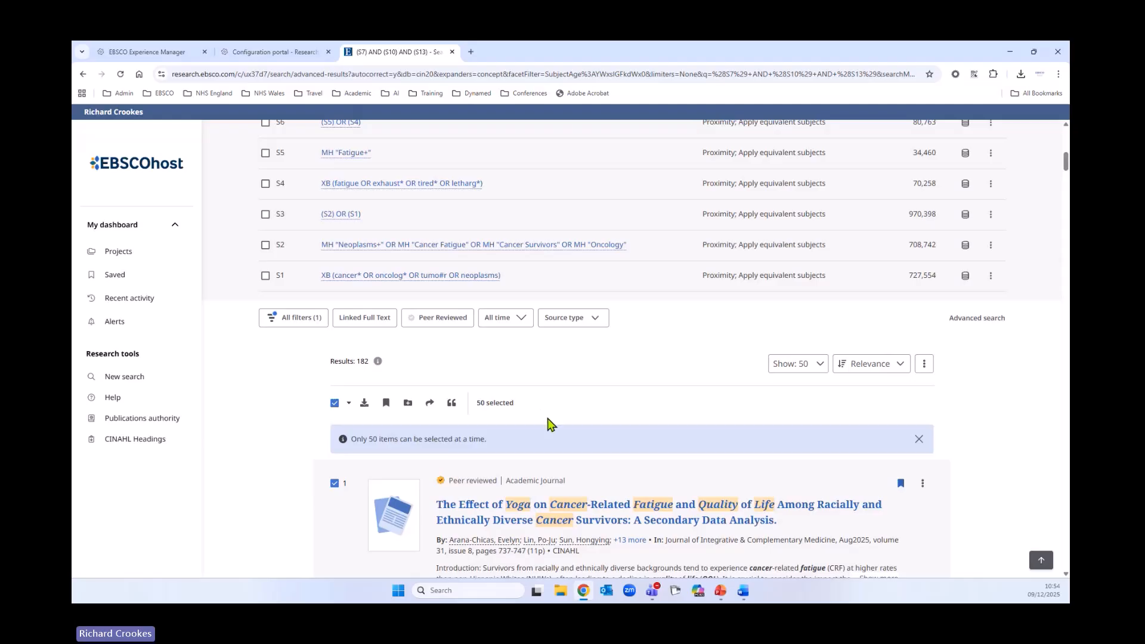
pyautogui.scroll(2, 546, 417)
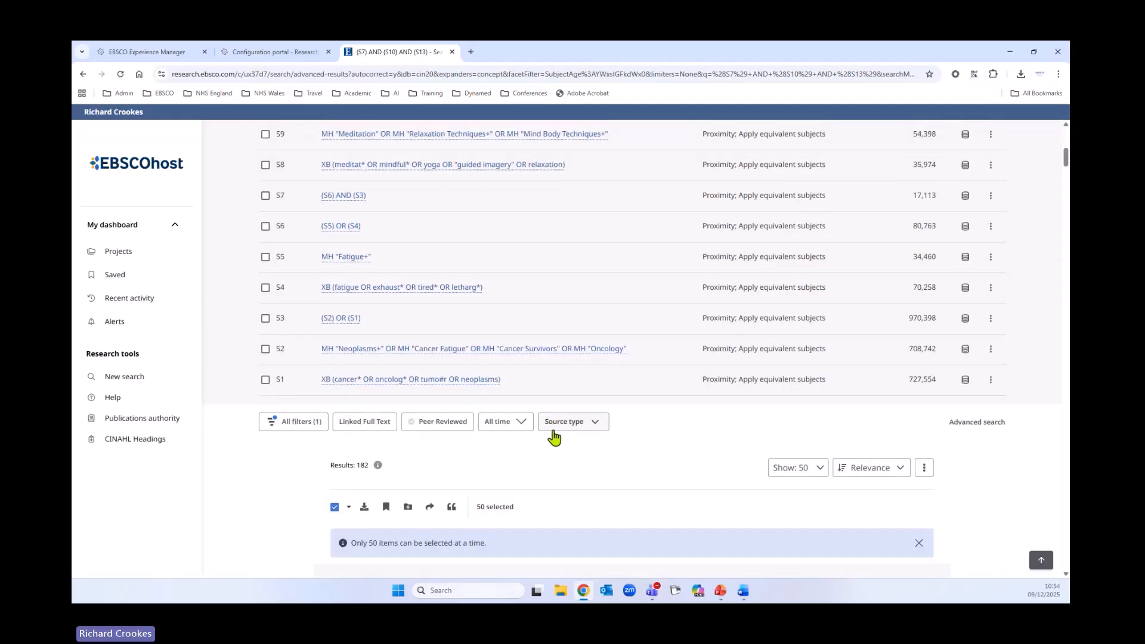
pyautogui.scroll(5, 642, 510)
pyautogui.scroll(1, 647, 511)
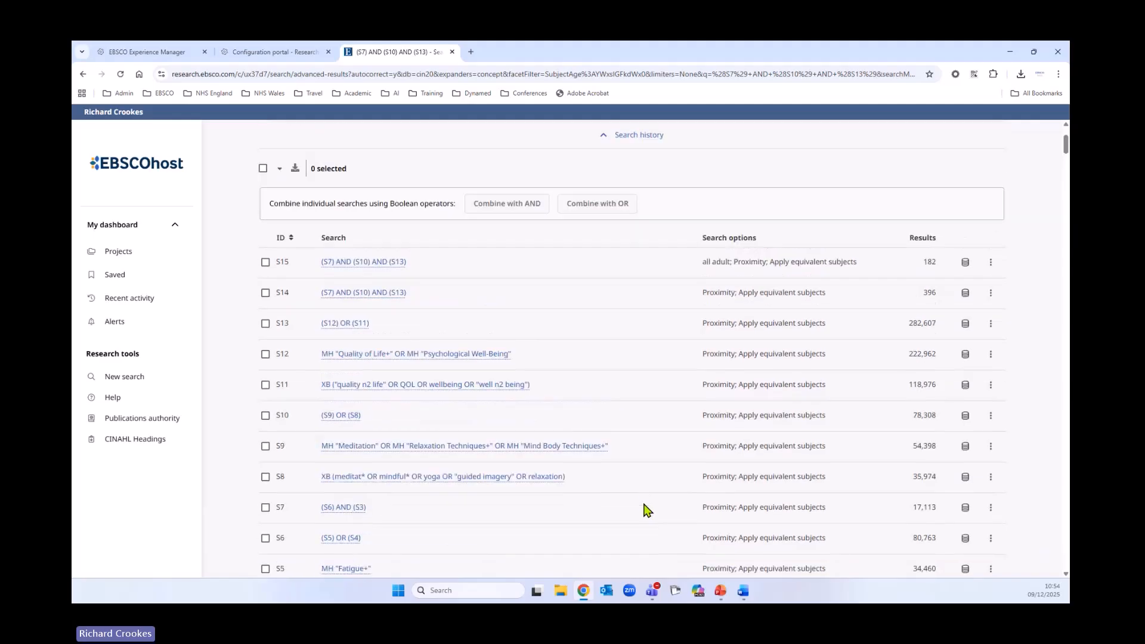
pyautogui.click(290, 238)
pyautogui.scroll(2, 779, 448)
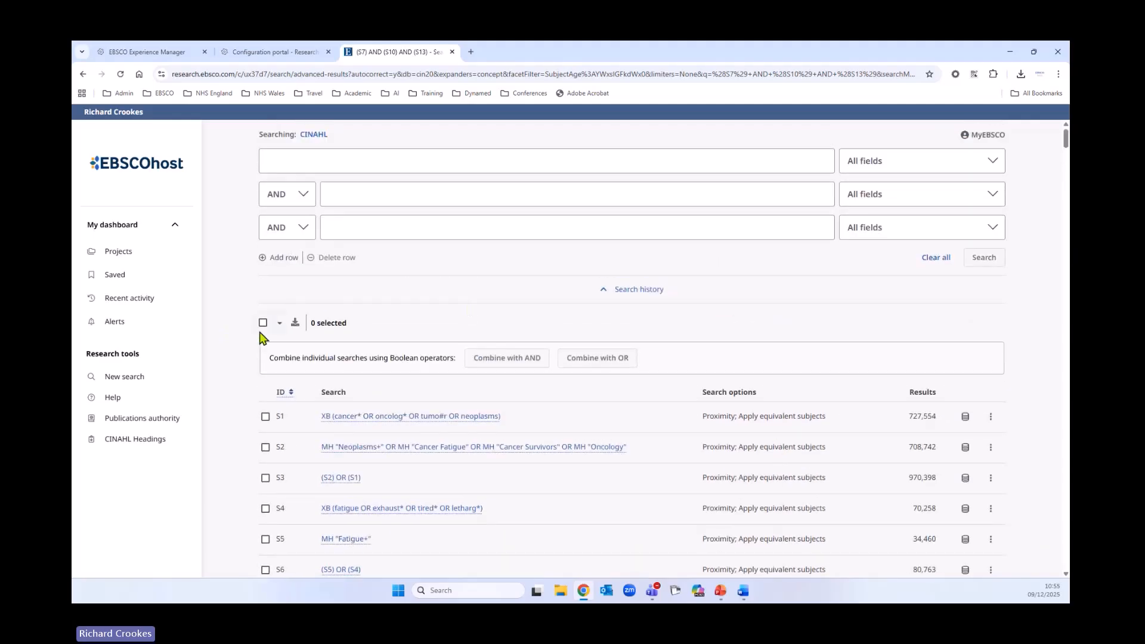
pyautogui.click(263, 323)
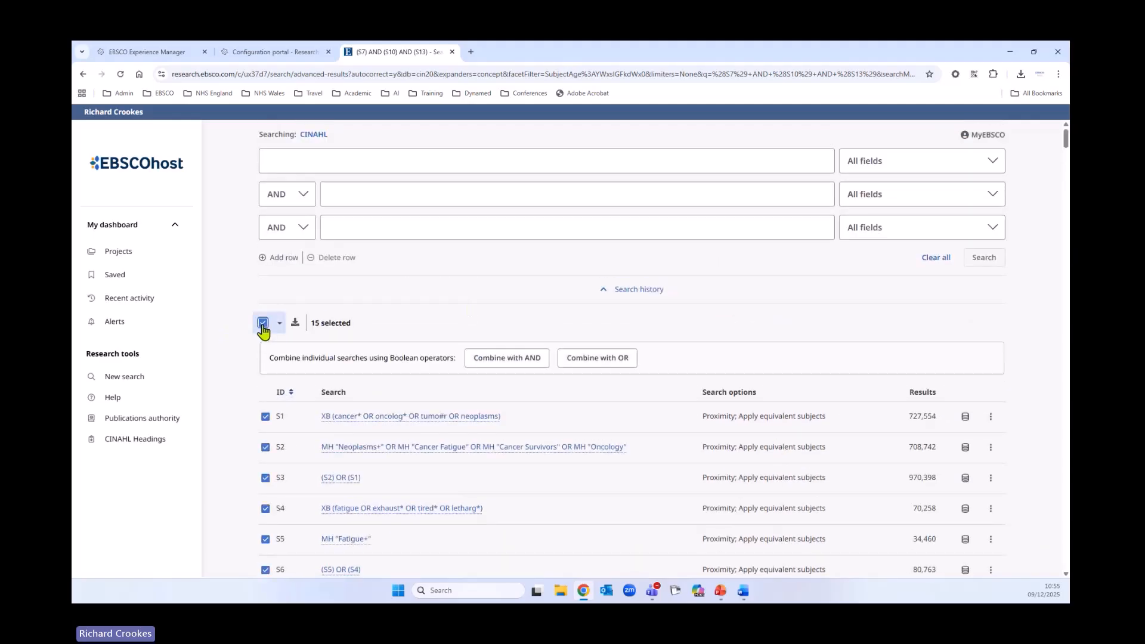
# Download the selected searches in RTF format and save the file as EBSCO-Search-history-metadata-09_12_2025 in the Supporting SRs Part 2 folder.
pyautogui.click(294, 325)
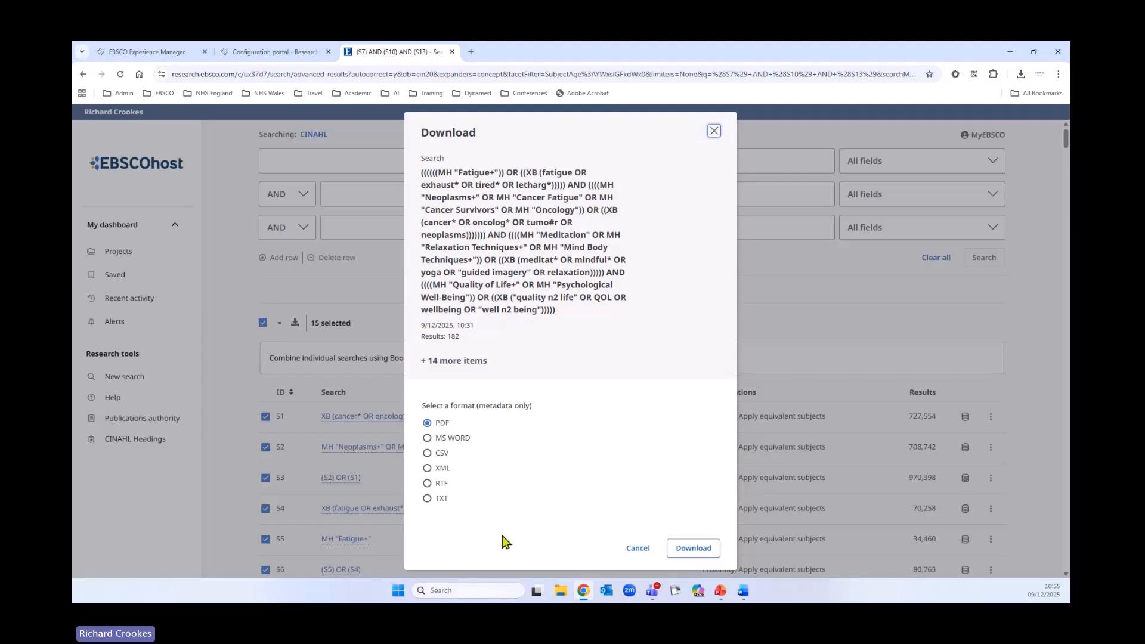
pyautogui.click(428, 483)
pyautogui.click(692, 554)
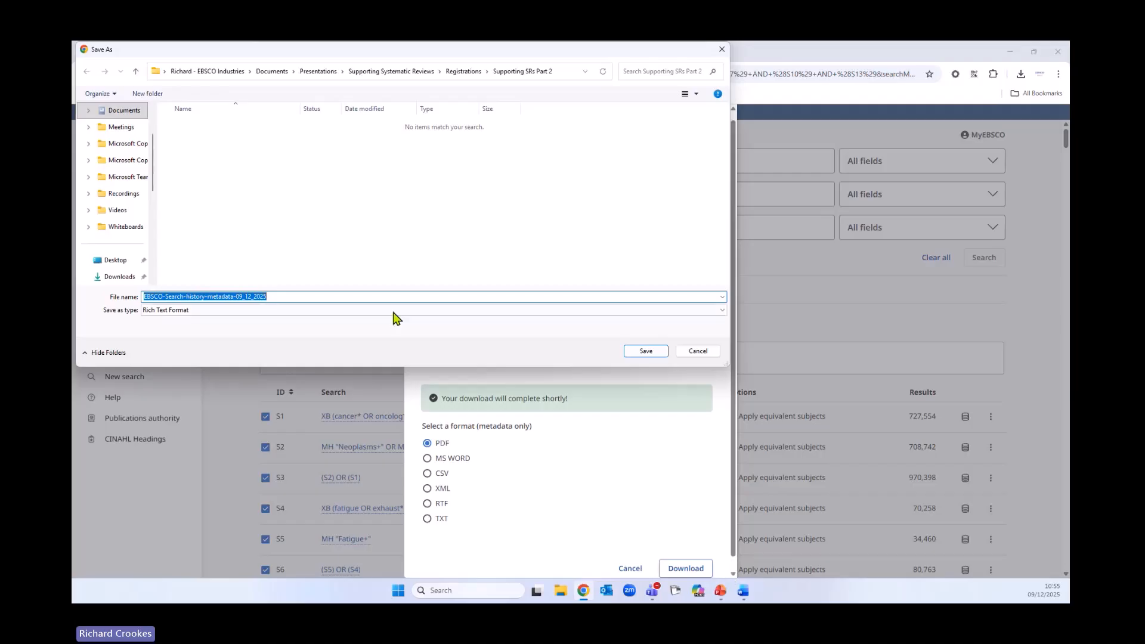
pyautogui.click(653, 352)
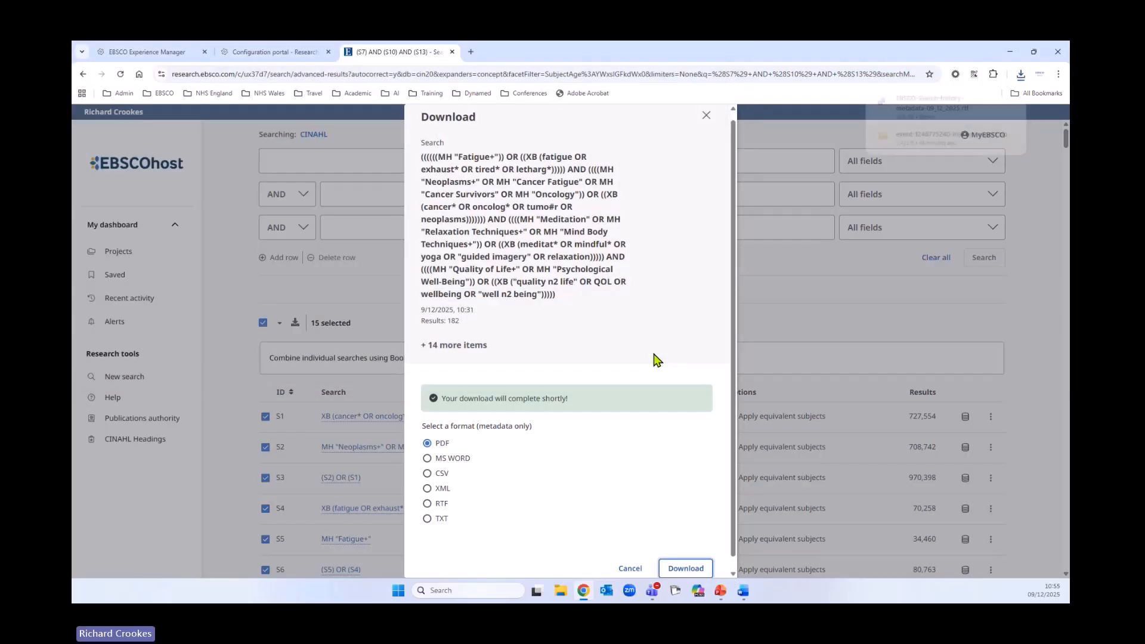
# Open the downloaded EBSCO-Search-history-metadata-09_12_2025 file in Word and examine search S1's user-entered query, run date and time, and expander.
pyautogui.rightClick(953, 115)
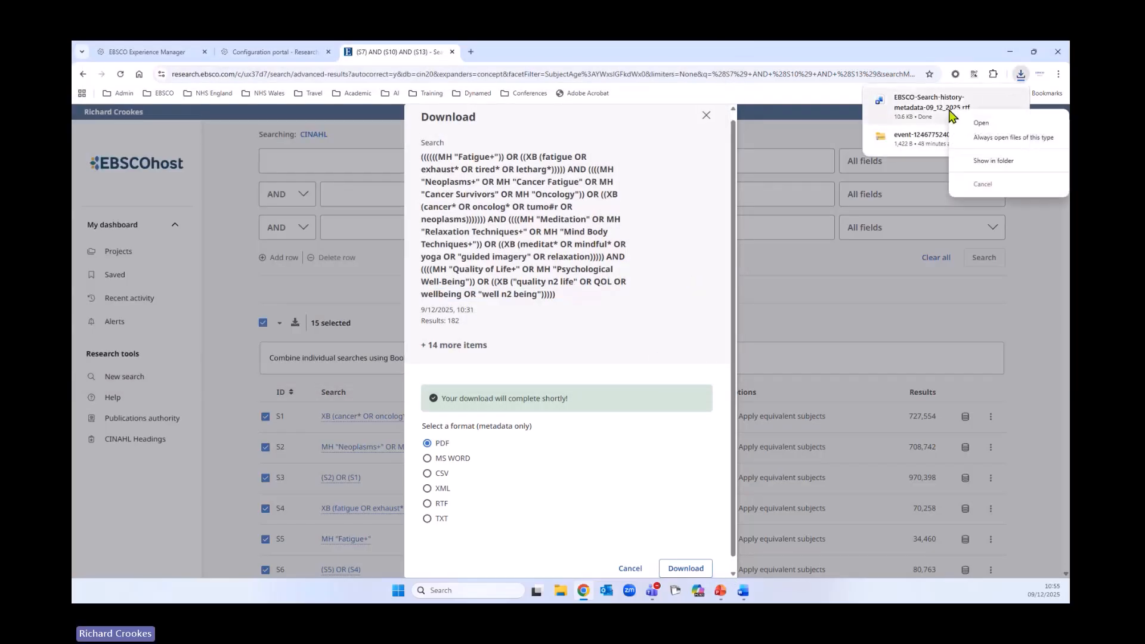
pyautogui.click(966, 125)
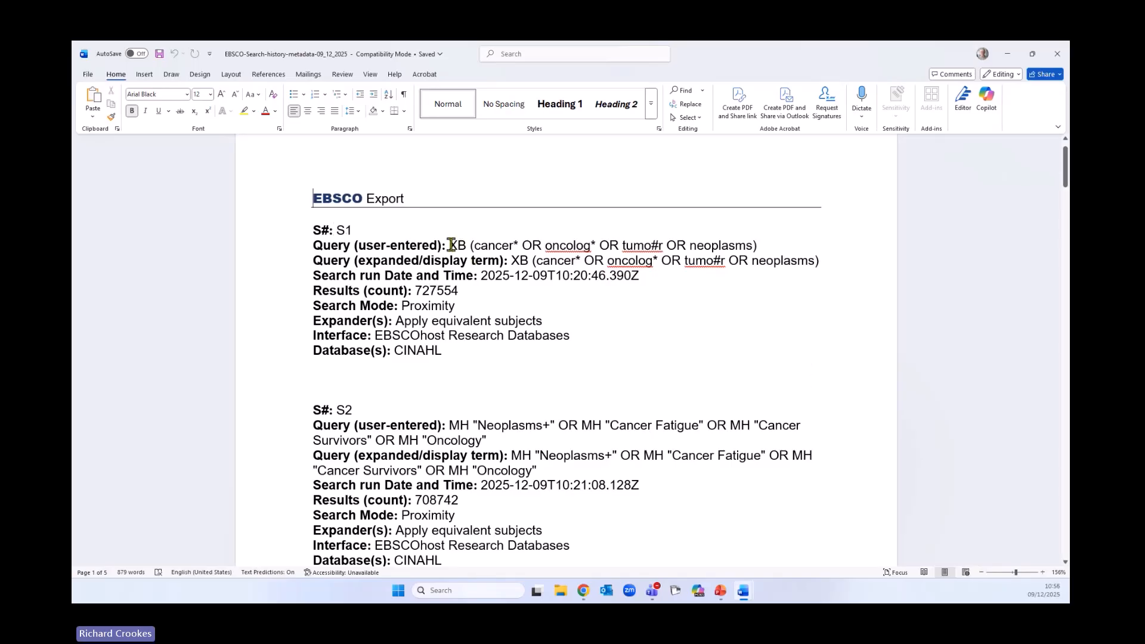
pyautogui.moveTo(451, 245); pyautogui.dragTo(768, 239)
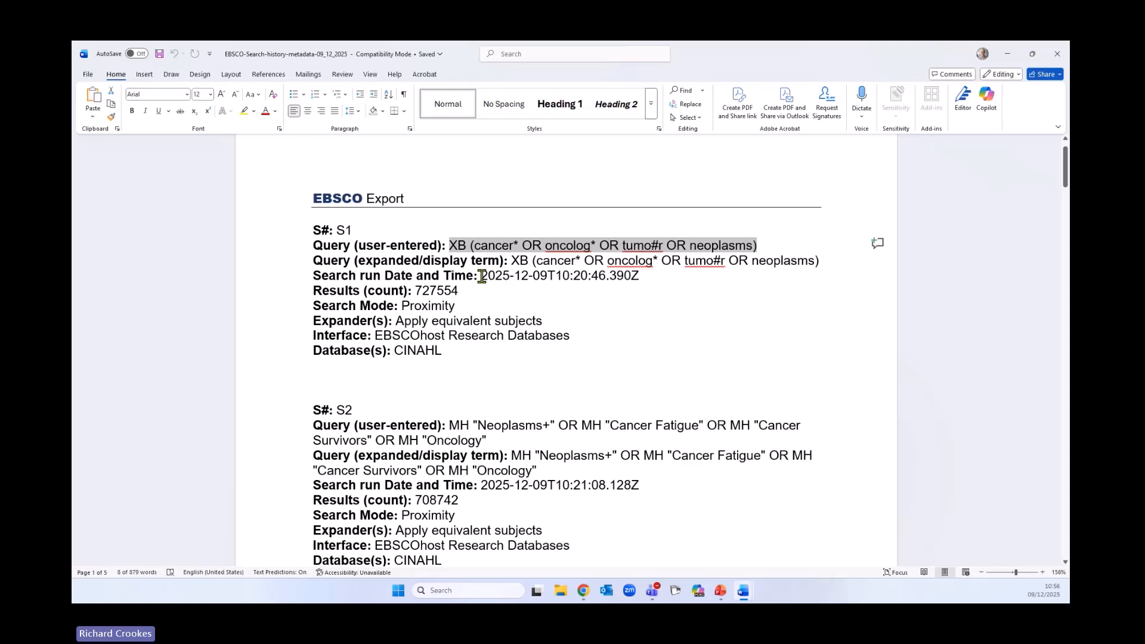
pyautogui.moveTo(481, 275); pyautogui.dragTo(640, 276)
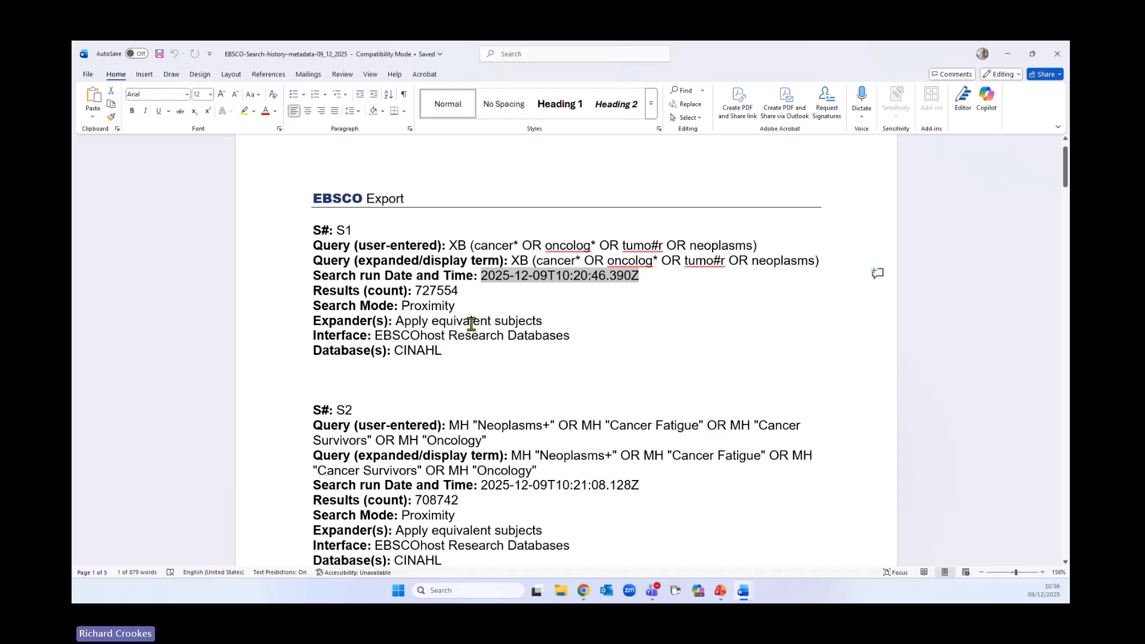
pyautogui.moveTo(401, 320); pyautogui.dragTo(548, 323)
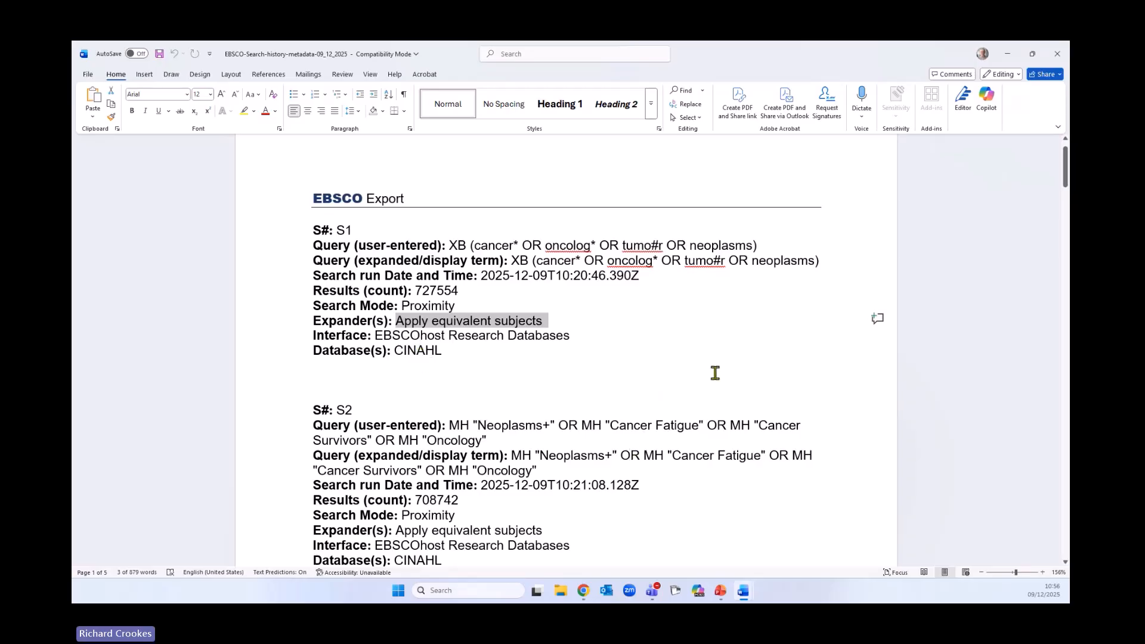
# Compare search S3's user-entered query with its expanded version by highlighting the expanded terms.
pyautogui.scroll(-3, 716, 382)
pyautogui.scroll(-10, 731, 383)
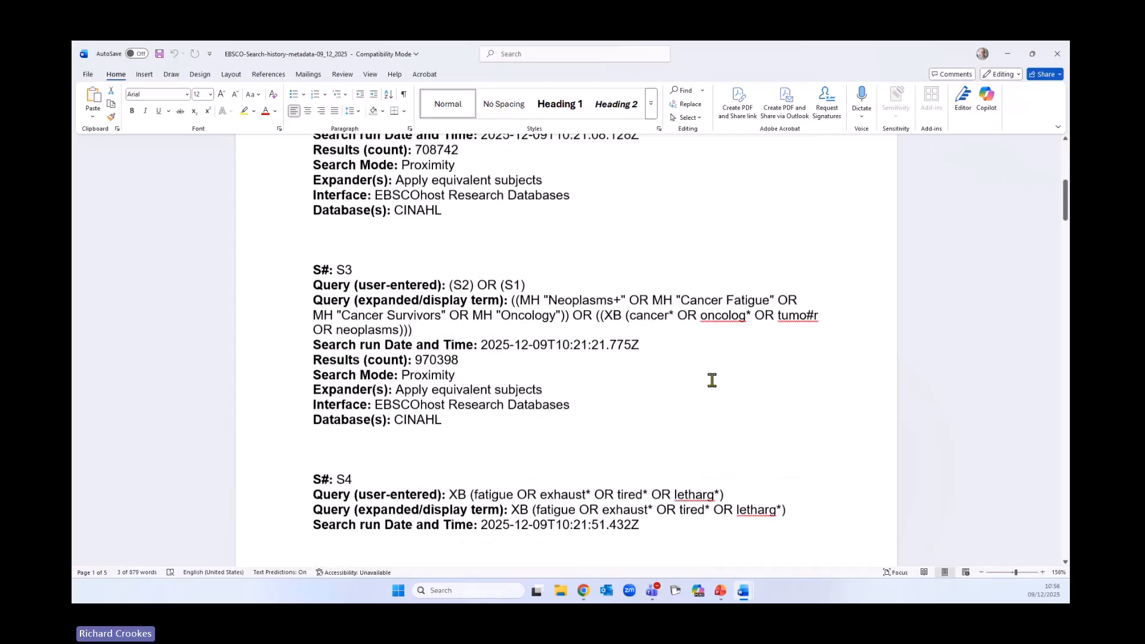
pyautogui.scroll(11, 701, 381)
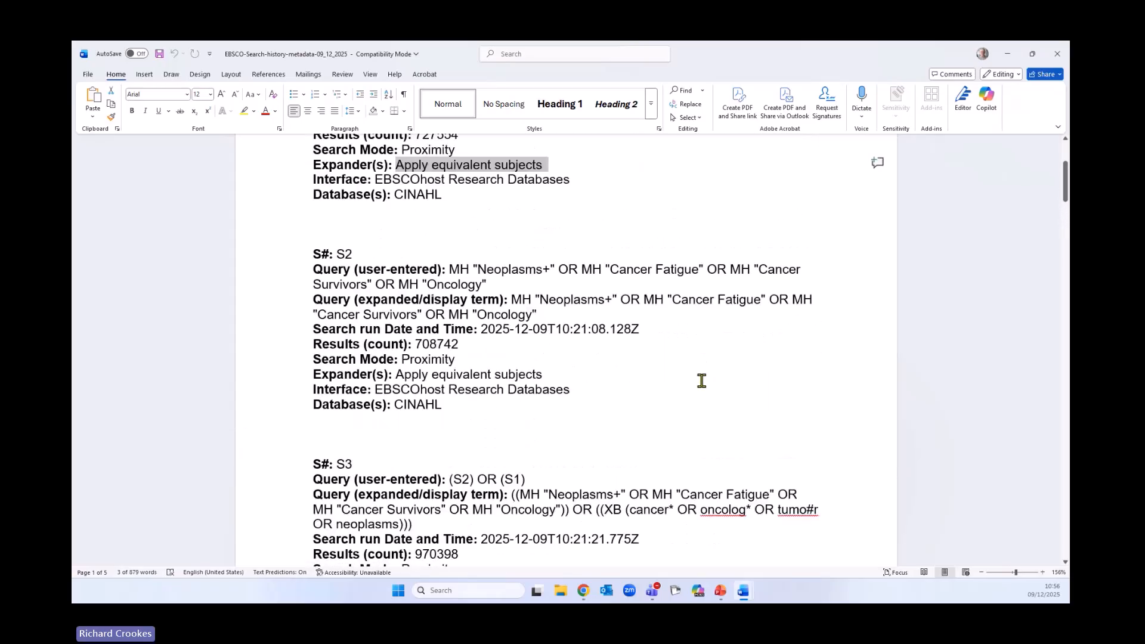
pyautogui.scroll(-8, 701, 380)
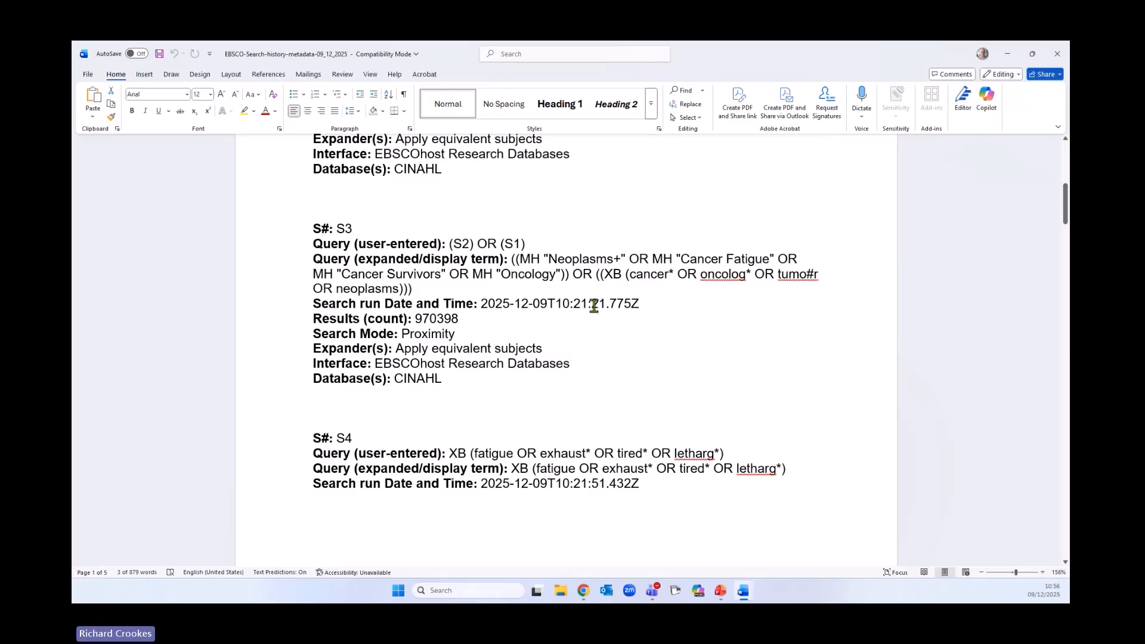
pyautogui.moveTo(450, 243); pyautogui.dragTo(818, 274)
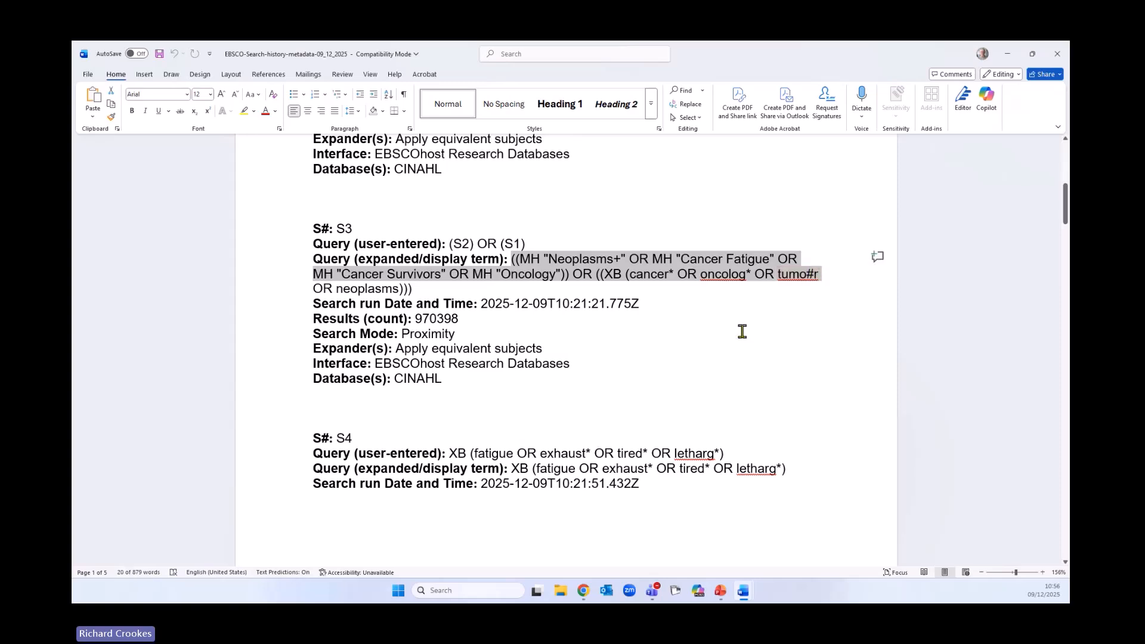
# Review the remaining exported searches from S4 through S14, and return to the beginning of the document.
pyautogui.scroll(-4, 744, 337)
pyautogui.scroll(-15, 744, 341)
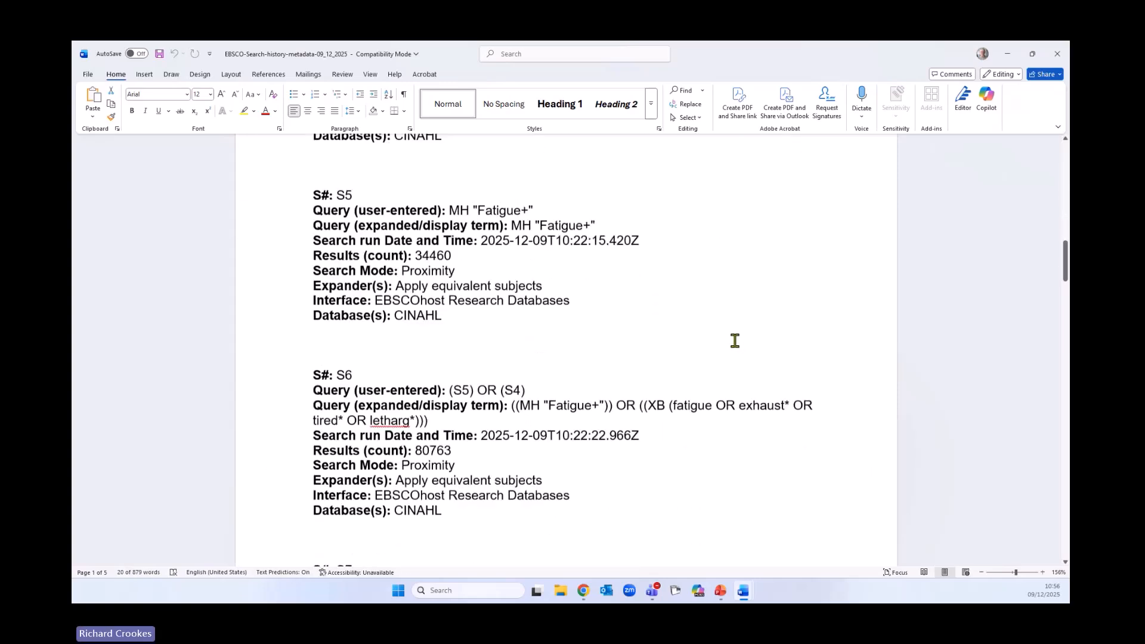
pyautogui.scroll(-12, 732, 343)
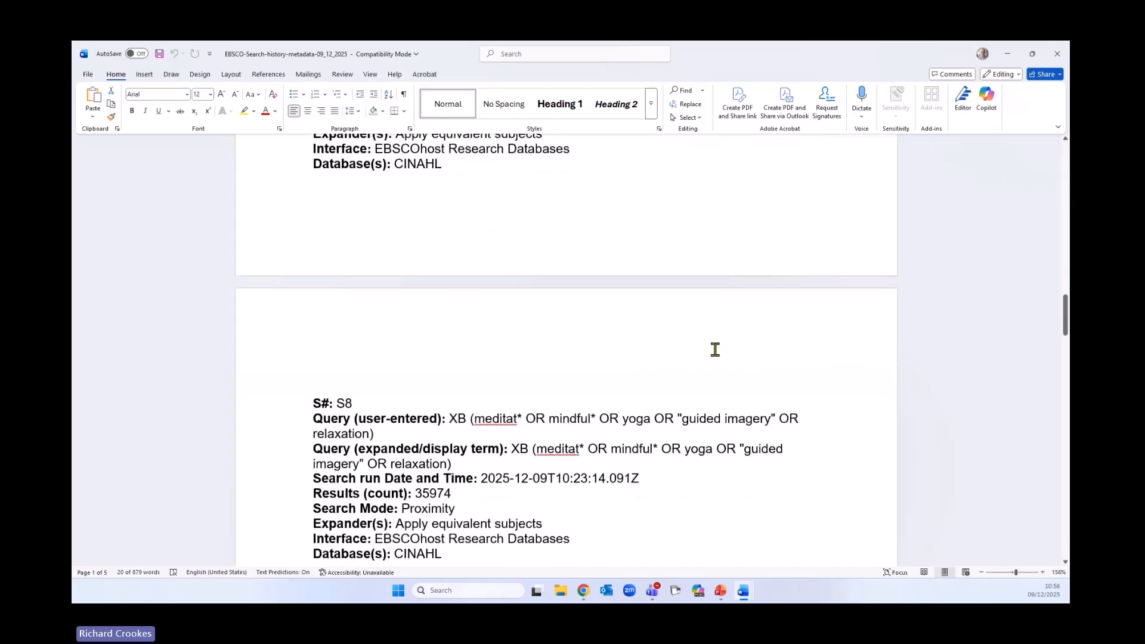
pyautogui.scroll(-12, 714, 347)
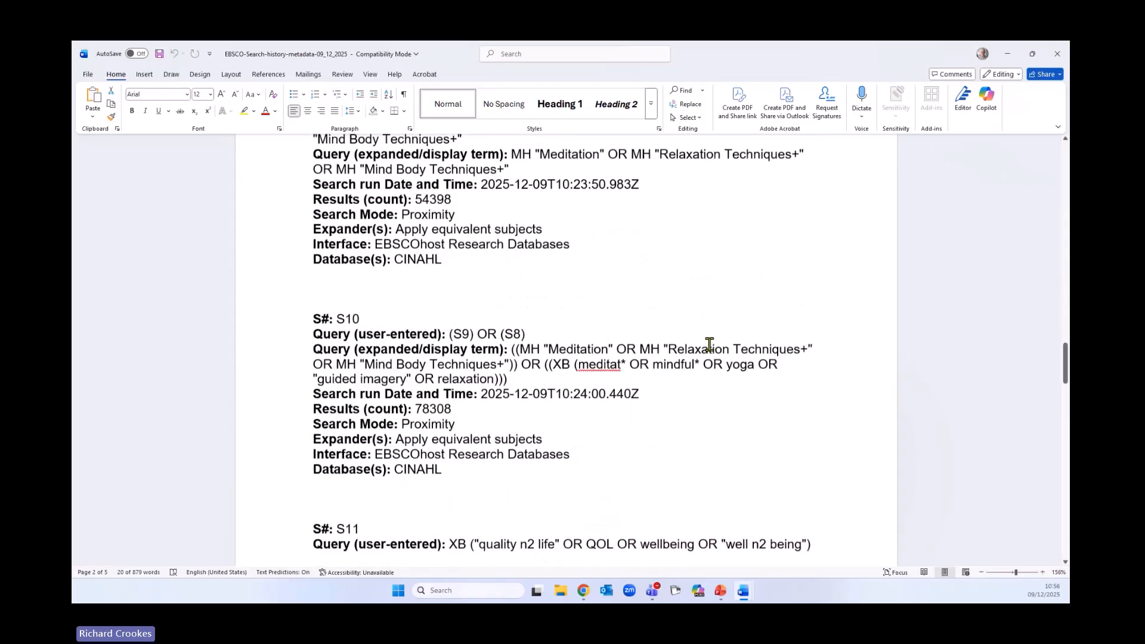
pyautogui.scroll(-12, 708, 344)
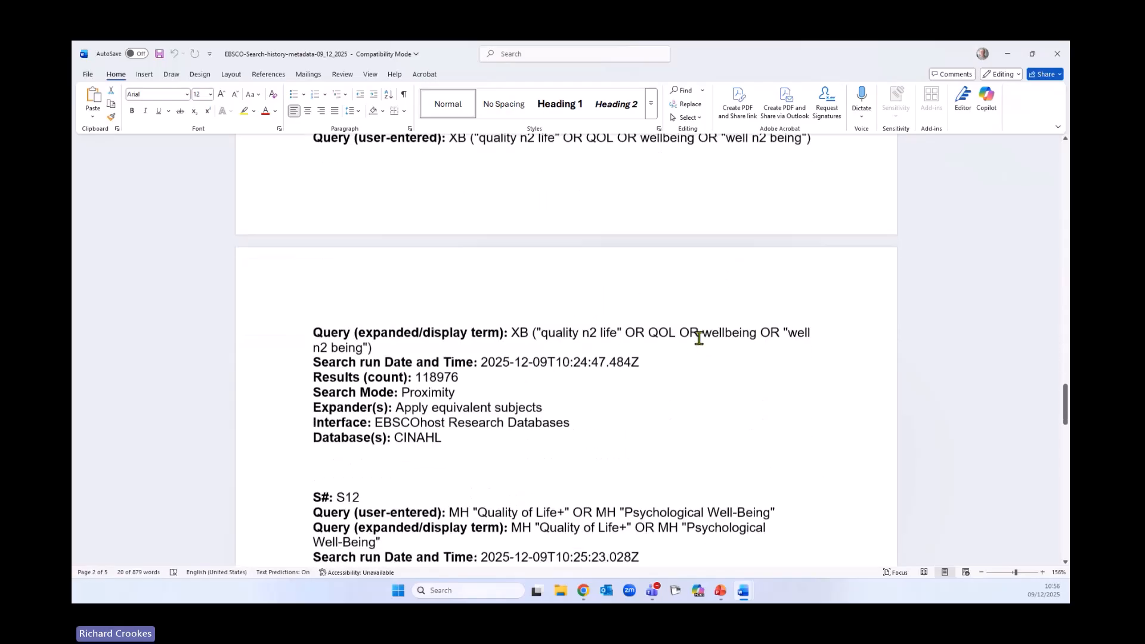
pyautogui.scroll(-9, 689, 338)
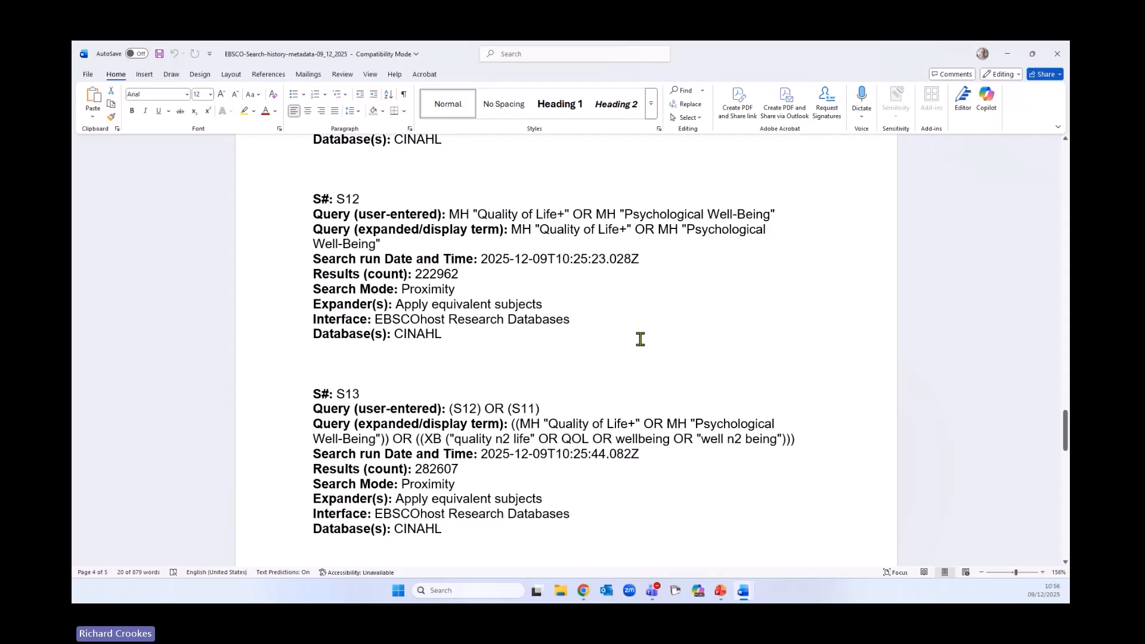
pyautogui.scroll(-5, 630, 343)
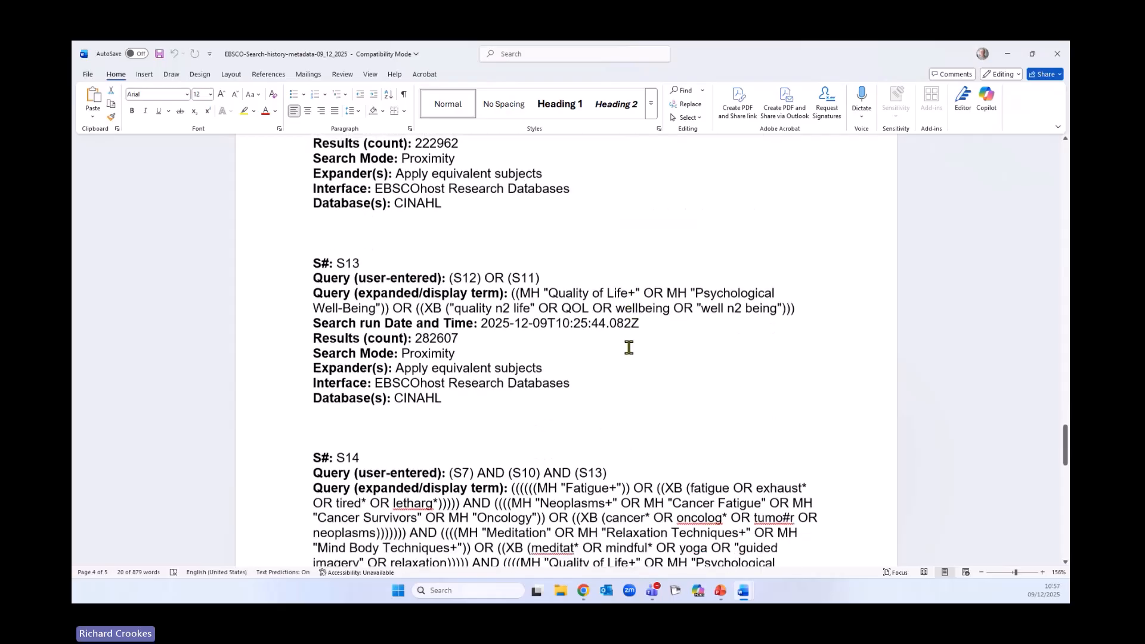
pyautogui.scroll(6, 627, 349)
pyautogui.scroll(12, 627, 350)
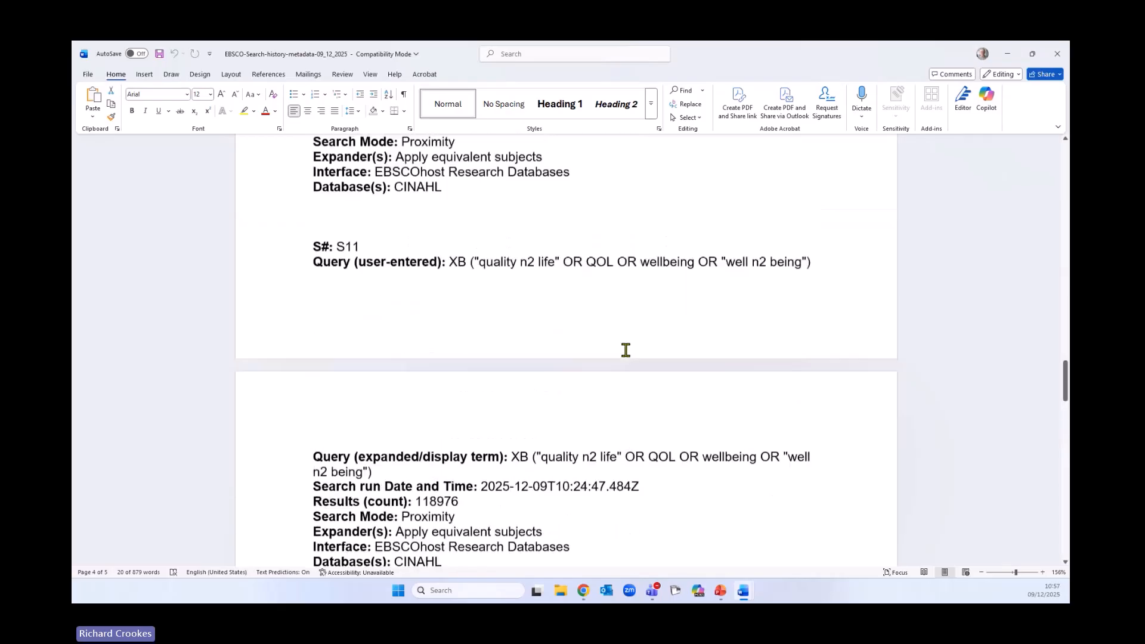
pyautogui.scroll(12, 625, 350)
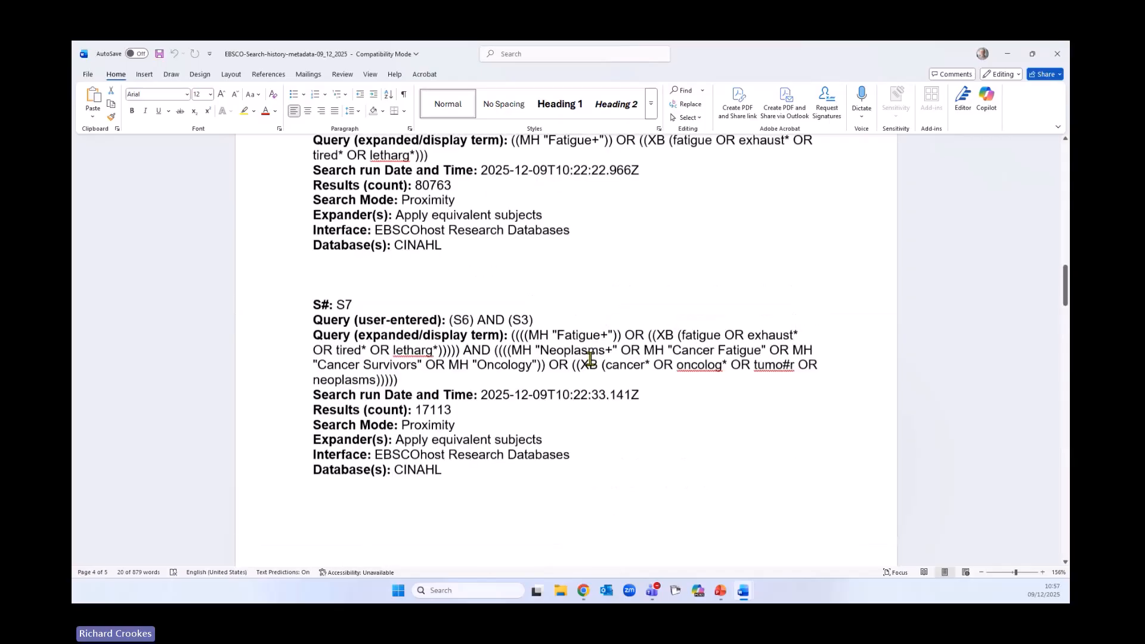
pyautogui.scroll(10, 590, 359)
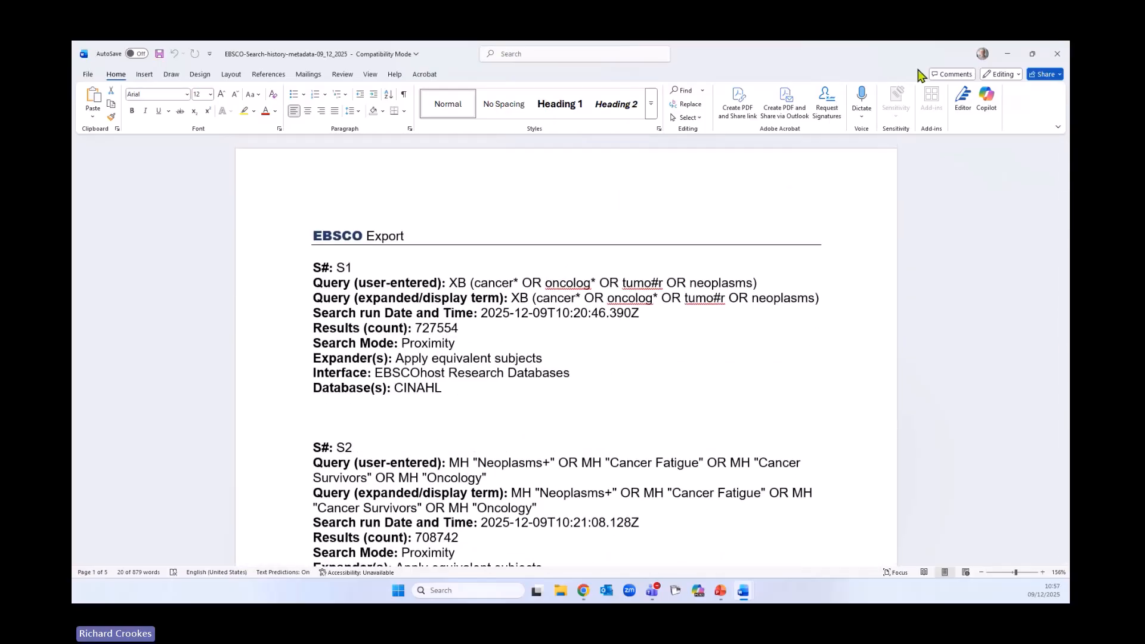
# Put the Word documents away, return to EBSCOhost in the browser and dismiss the search history download form.
pyautogui.click(1007, 53)
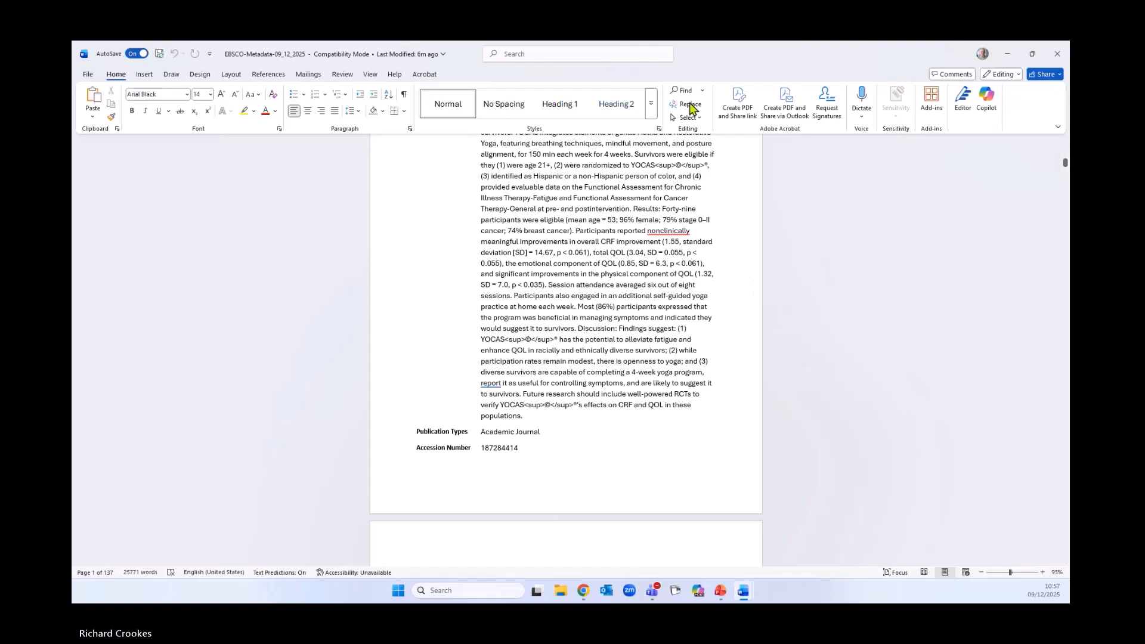
pyautogui.click(1056, 58)
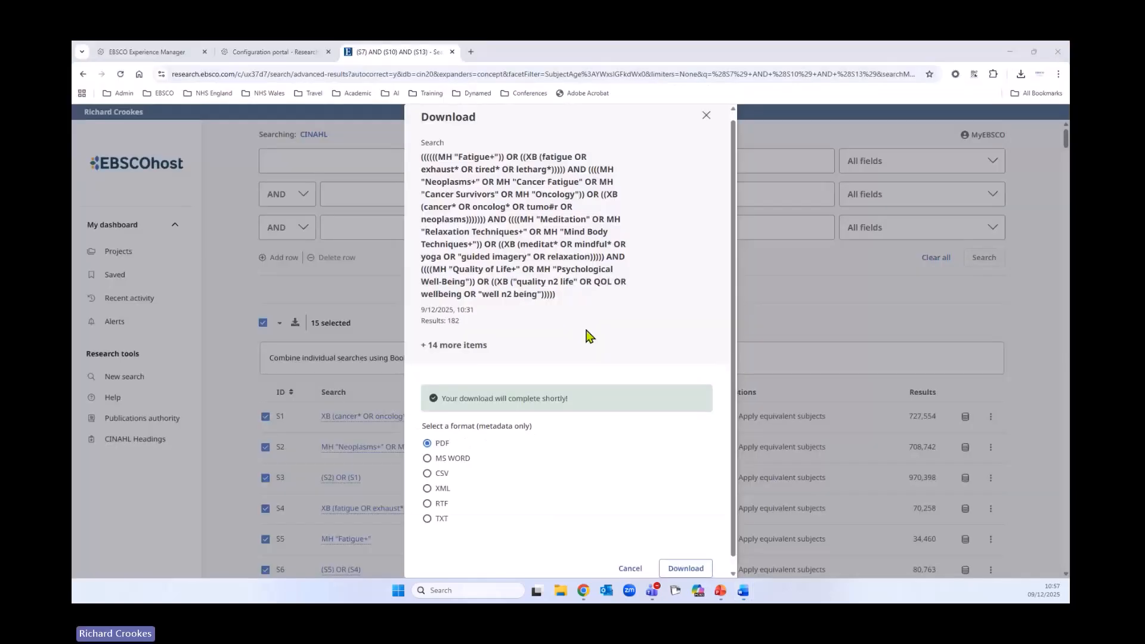
pyautogui.scroll(-1, 525, 394)
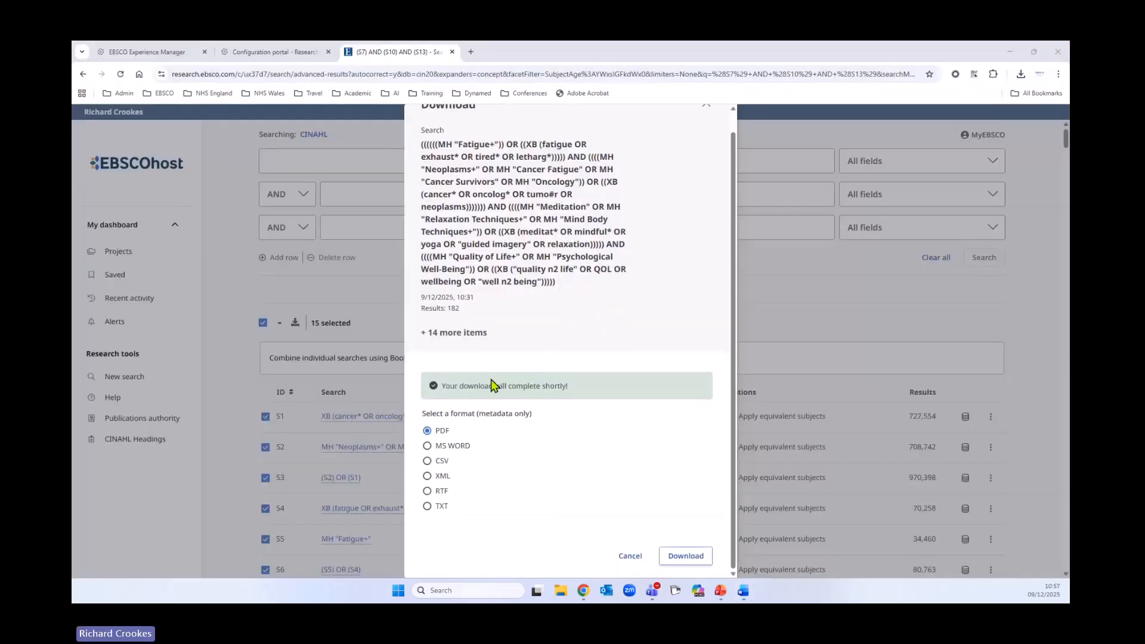
pyautogui.click(631, 558)
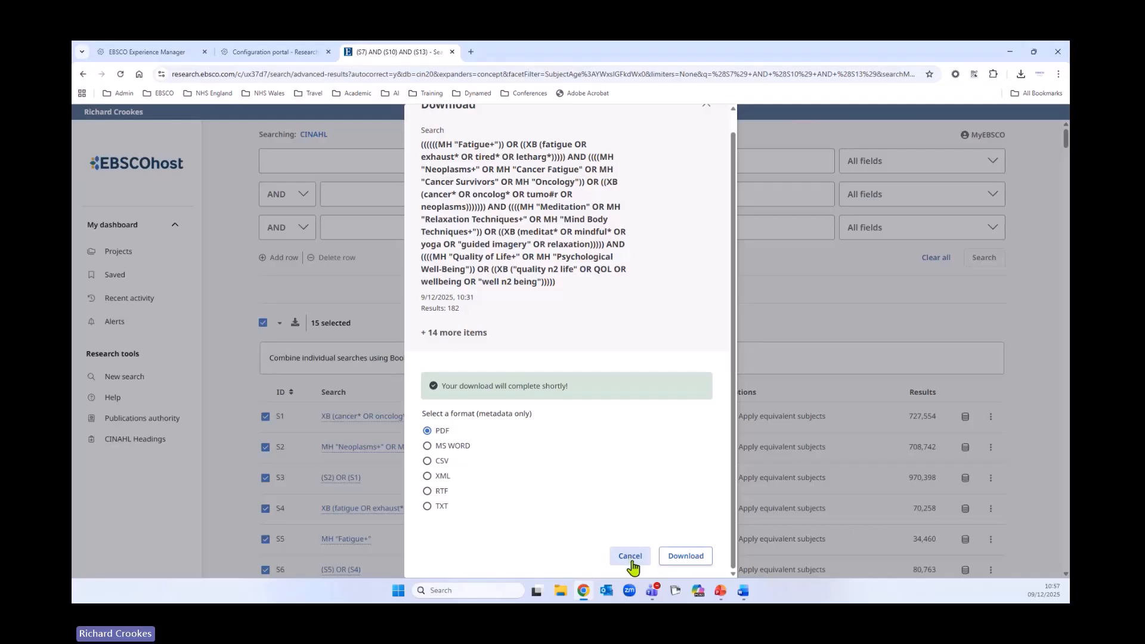
pyautogui.click(631, 559)
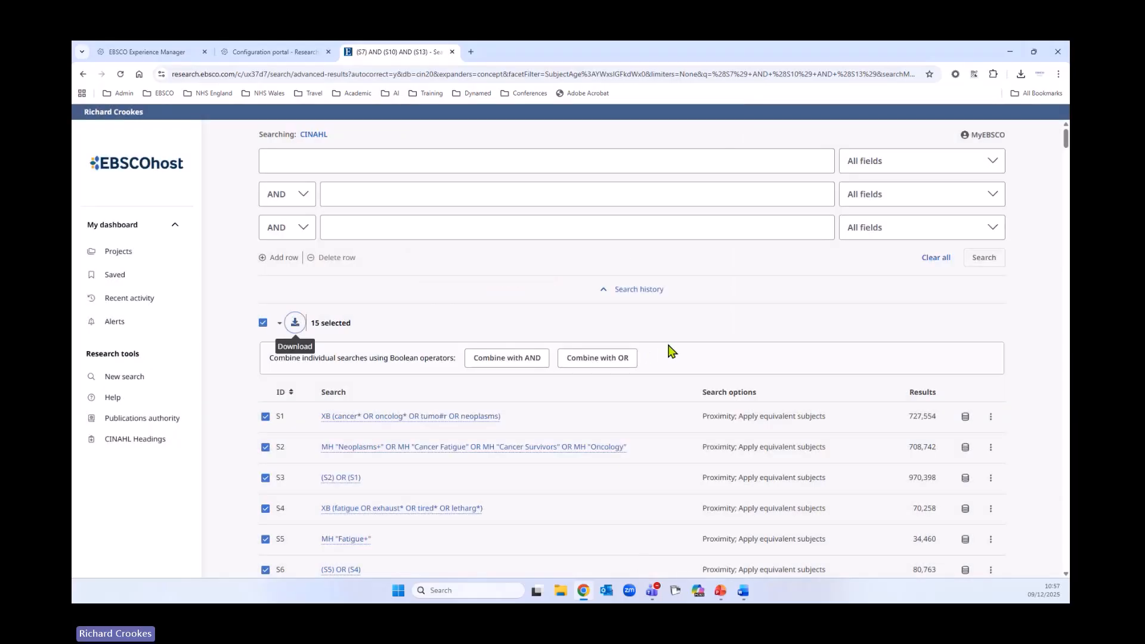
# Open the search history under the dashboard's recent activity and sort its searches by oldest first.
pyautogui.scroll(-2, 616, 352)
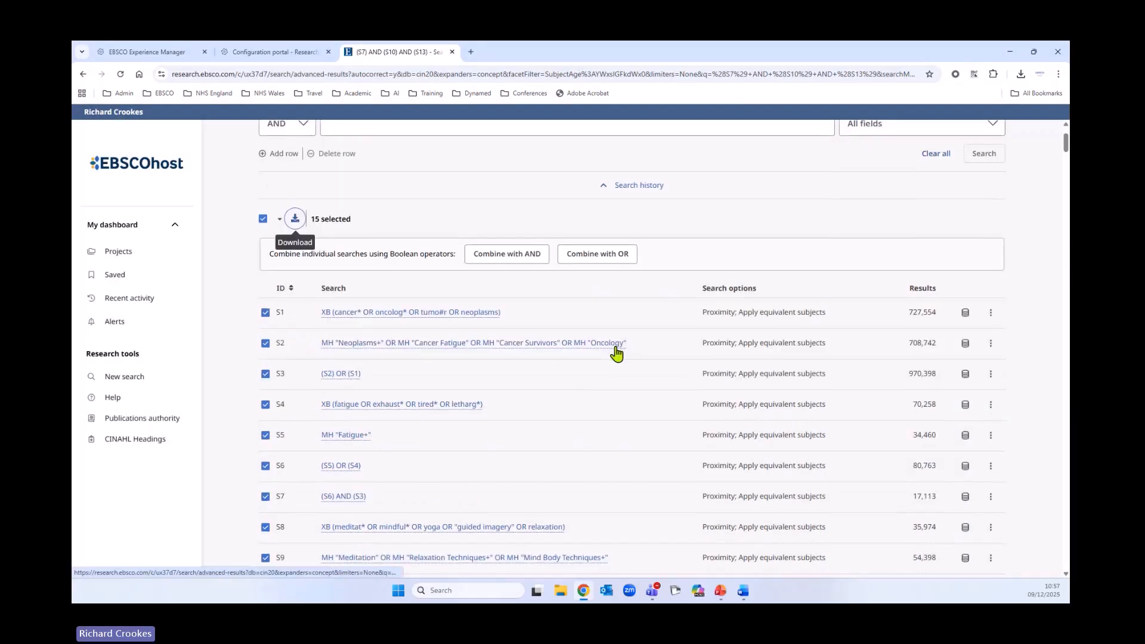
pyautogui.click(140, 306)
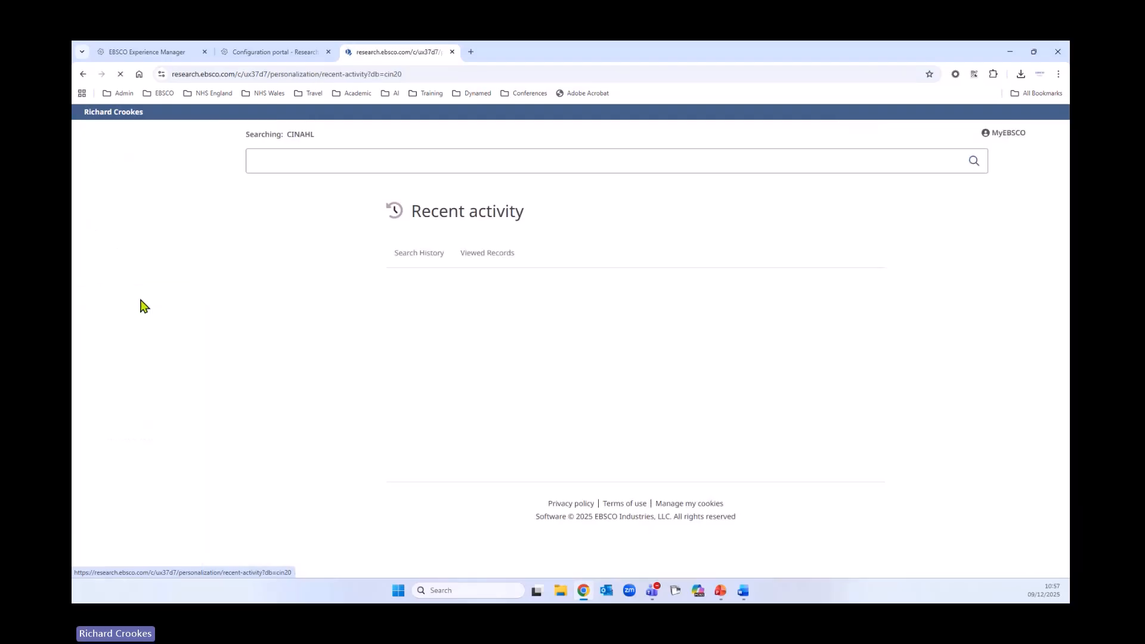
pyautogui.scroll(-8, 561, 413)
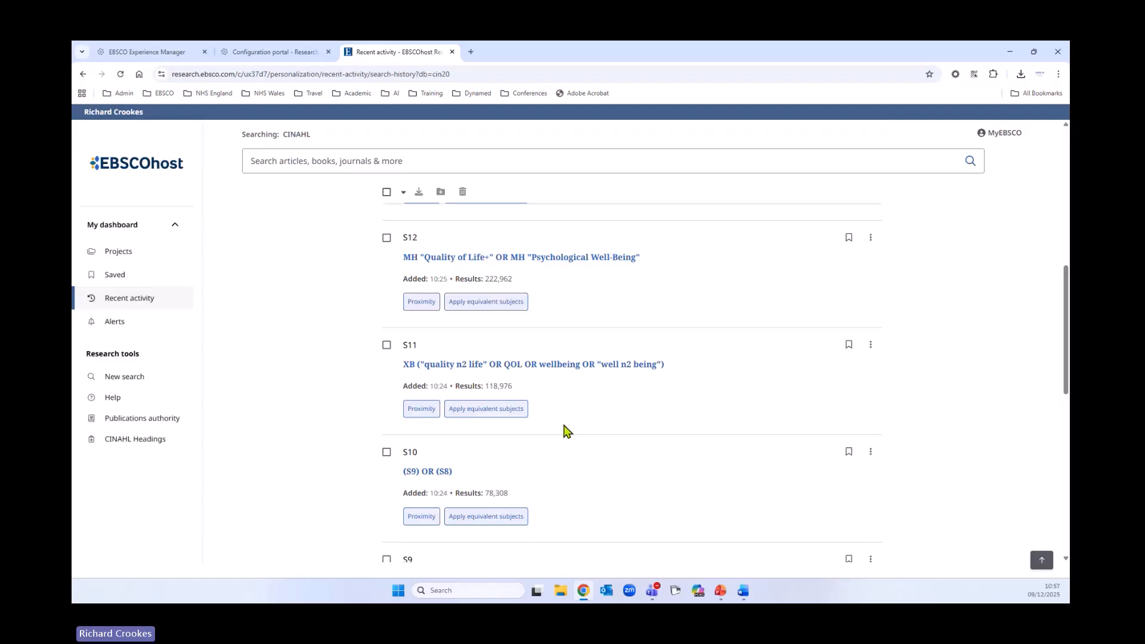
pyautogui.scroll(8, 563, 431)
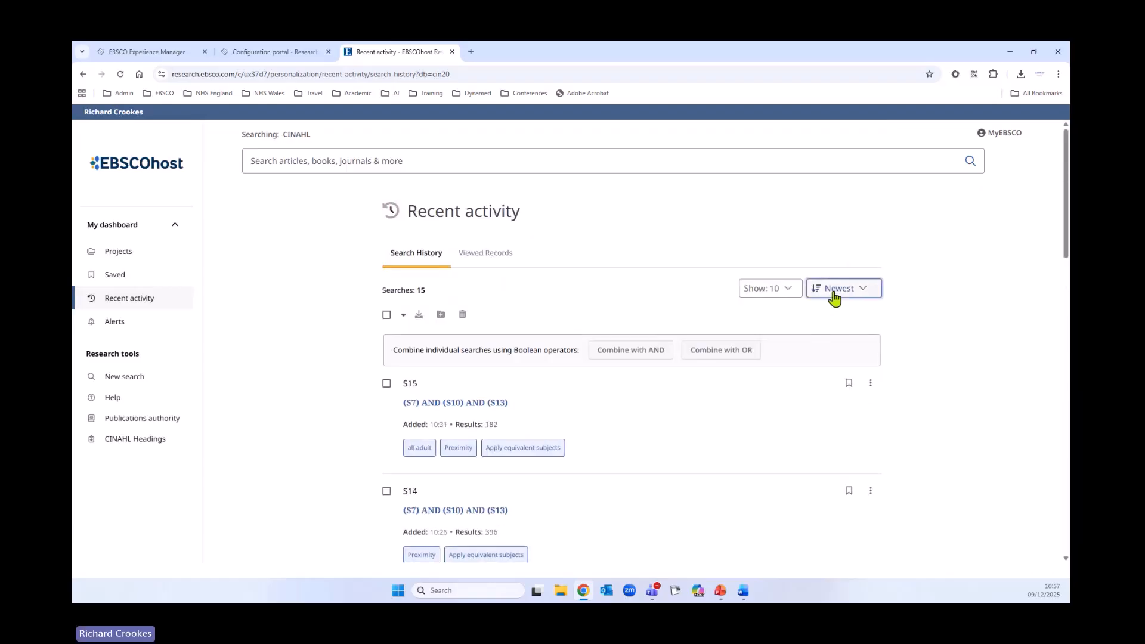
pyautogui.click(834, 293)
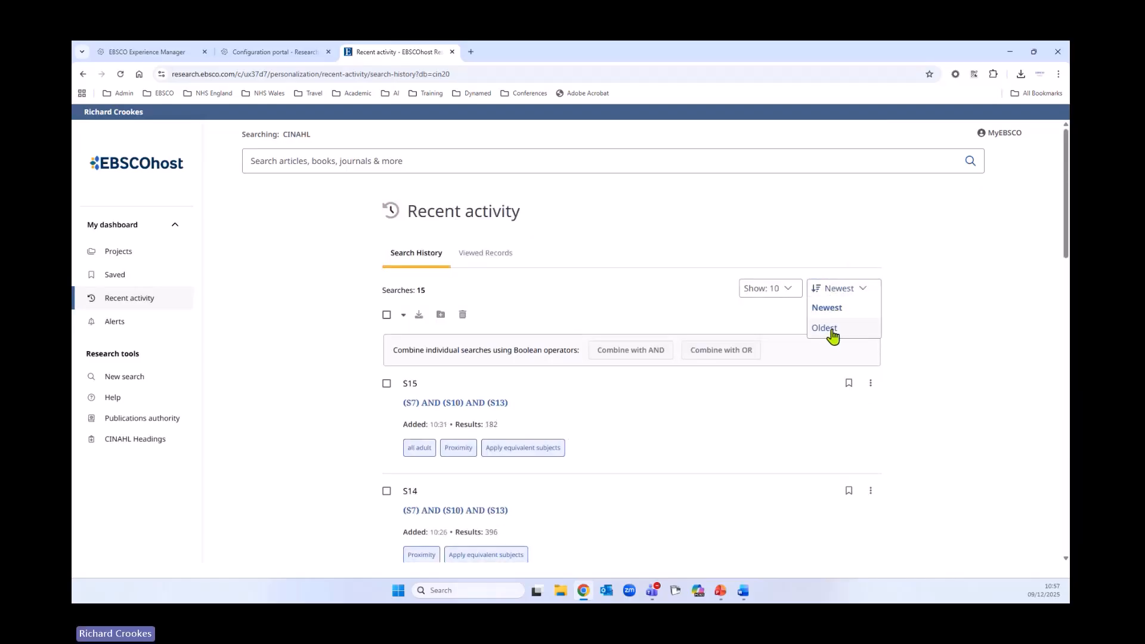
pyautogui.click(829, 329)
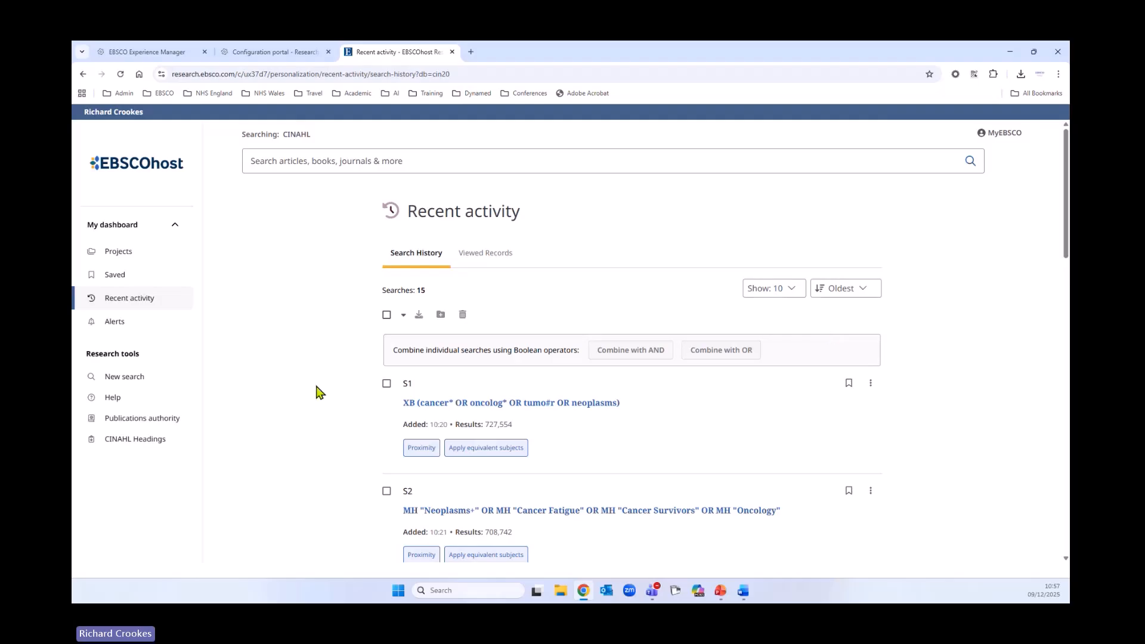
# Examine the recent activity search entries from S1 through S10, including their applied search options.
pyautogui.scroll(-2, 262, 367)
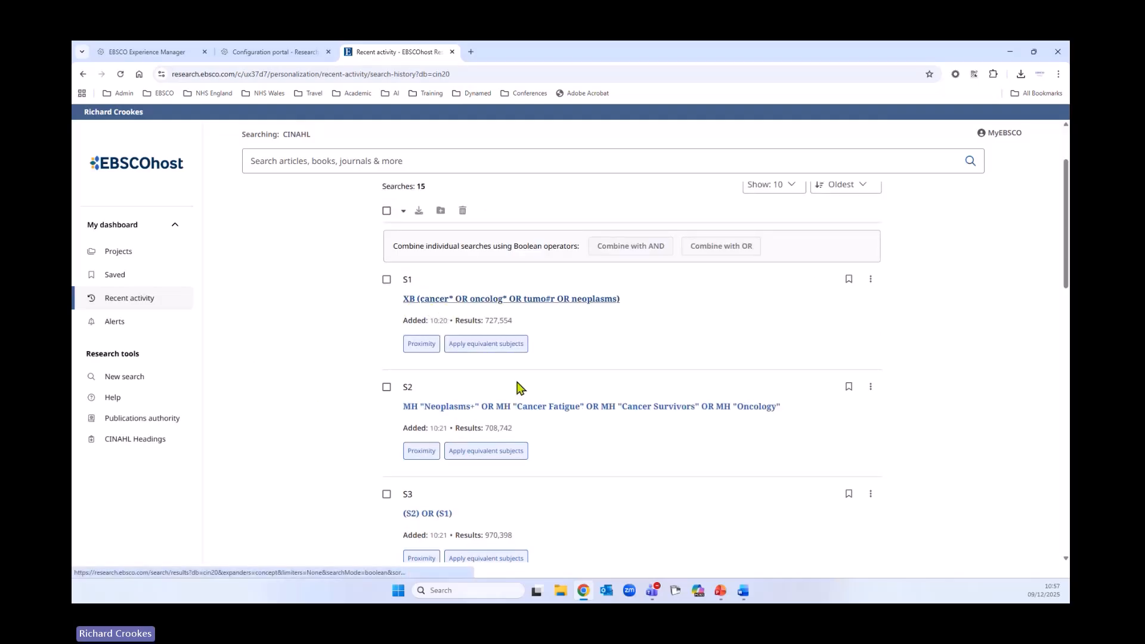
pyautogui.scroll(-2, 298, 399)
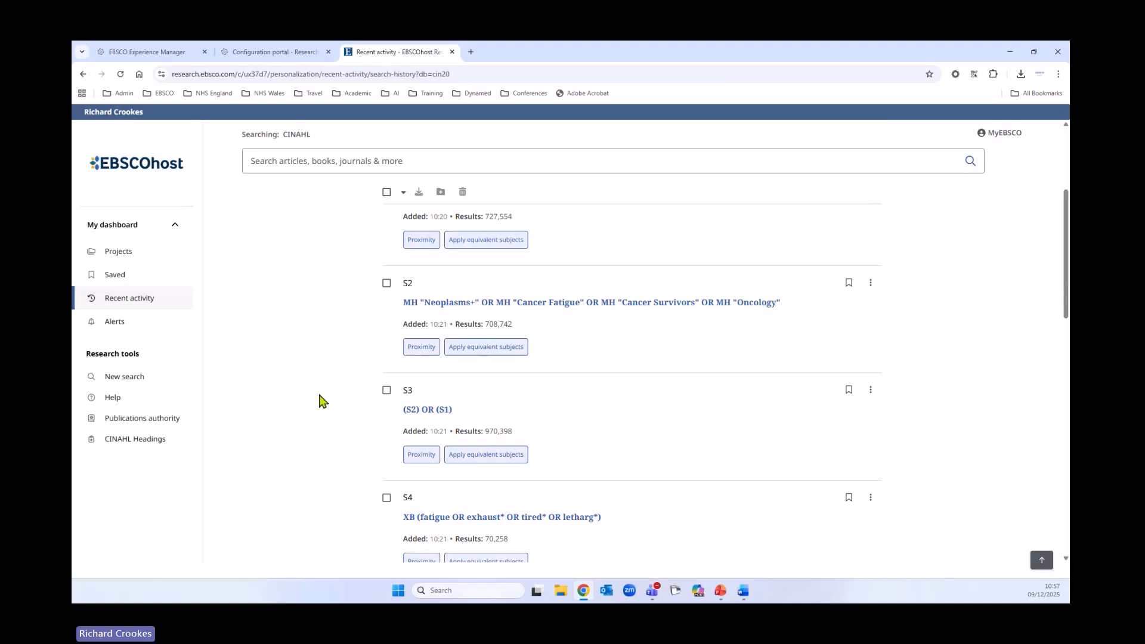
pyautogui.scroll(-3, 295, 434)
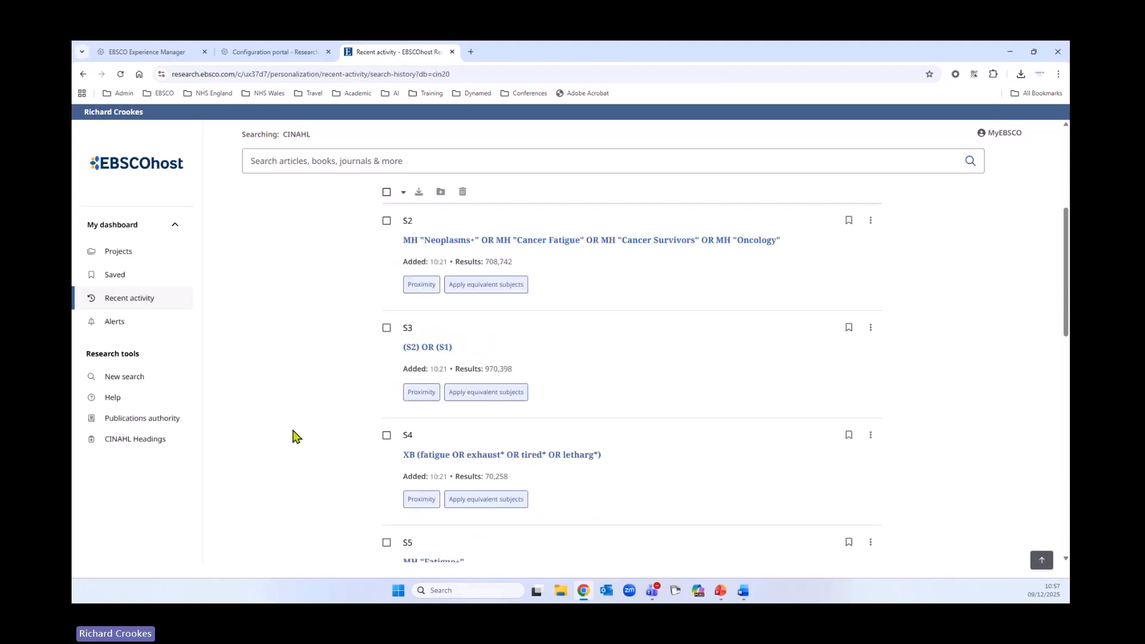
pyautogui.scroll(-2, 287, 458)
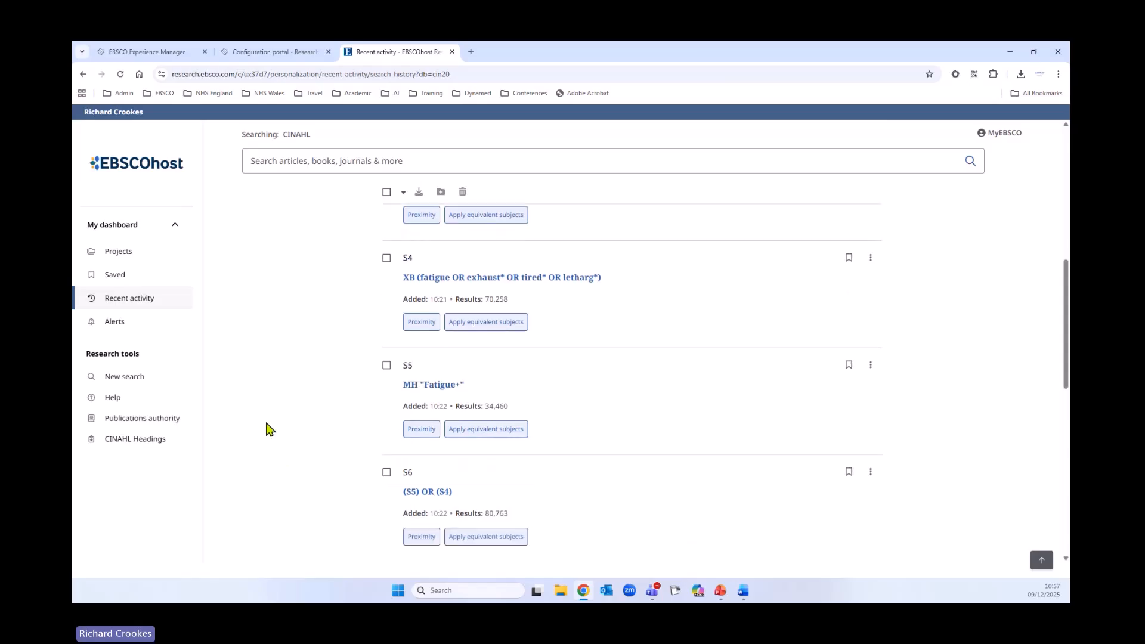
pyautogui.scroll(-5, 356, 418)
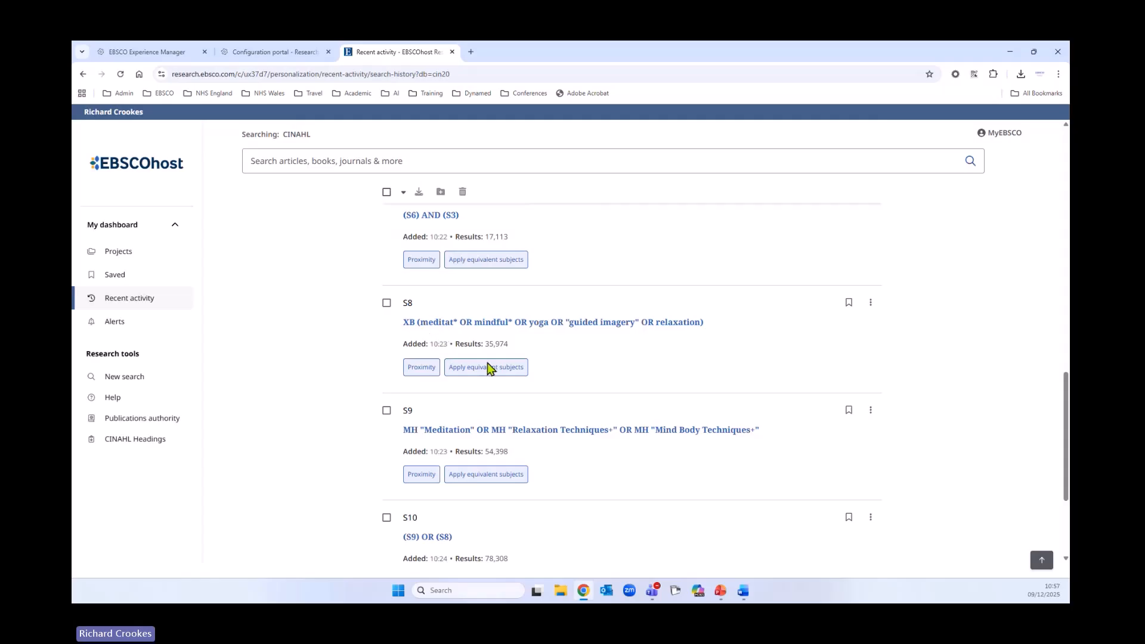
pyautogui.scroll(-1, 343, 387)
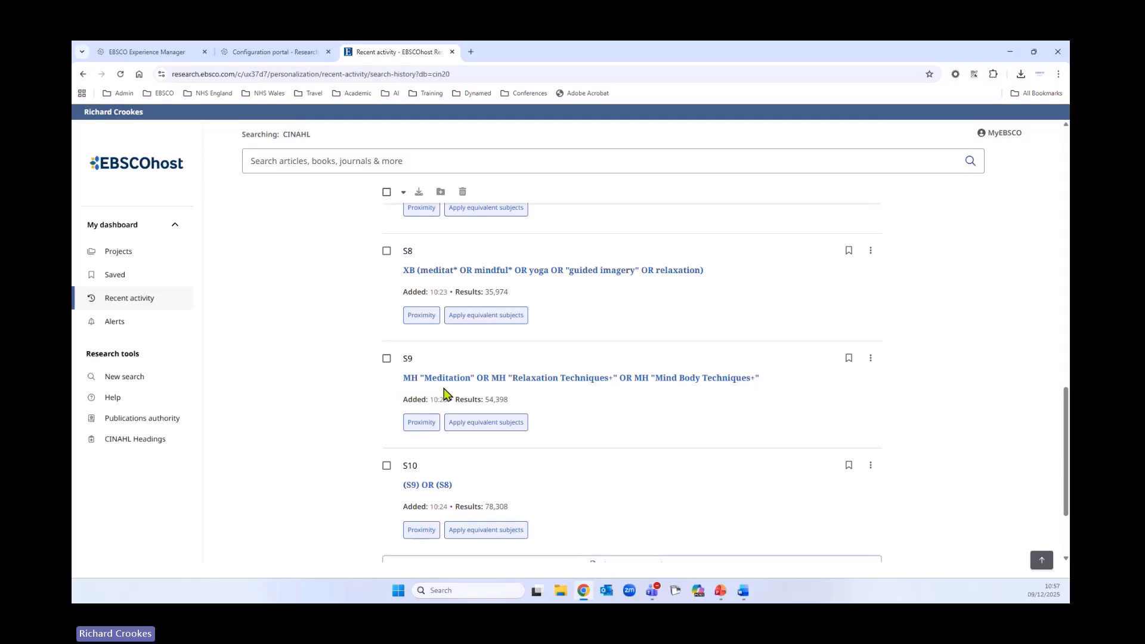
# Load the remaining recent searches and examine entries S11 through S15, including the options applied to each, before returning to the list's start.
pyautogui.scroll(-3, 358, 442)
pyautogui.click(613, 442)
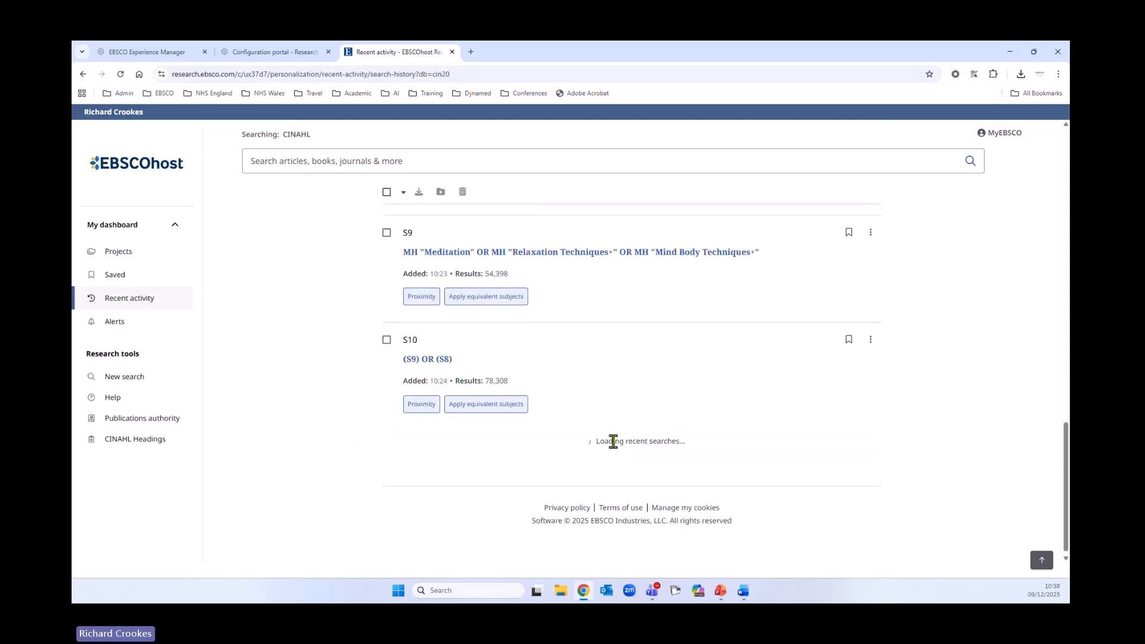
pyautogui.scroll(-8, 262, 408)
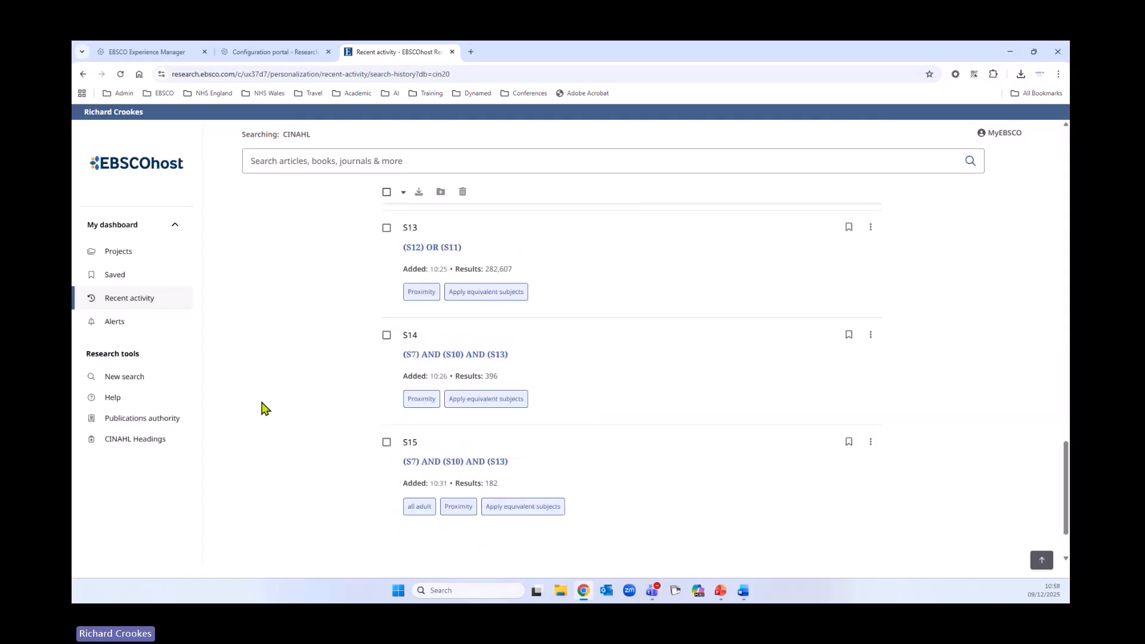
pyautogui.scroll(-2, 262, 408)
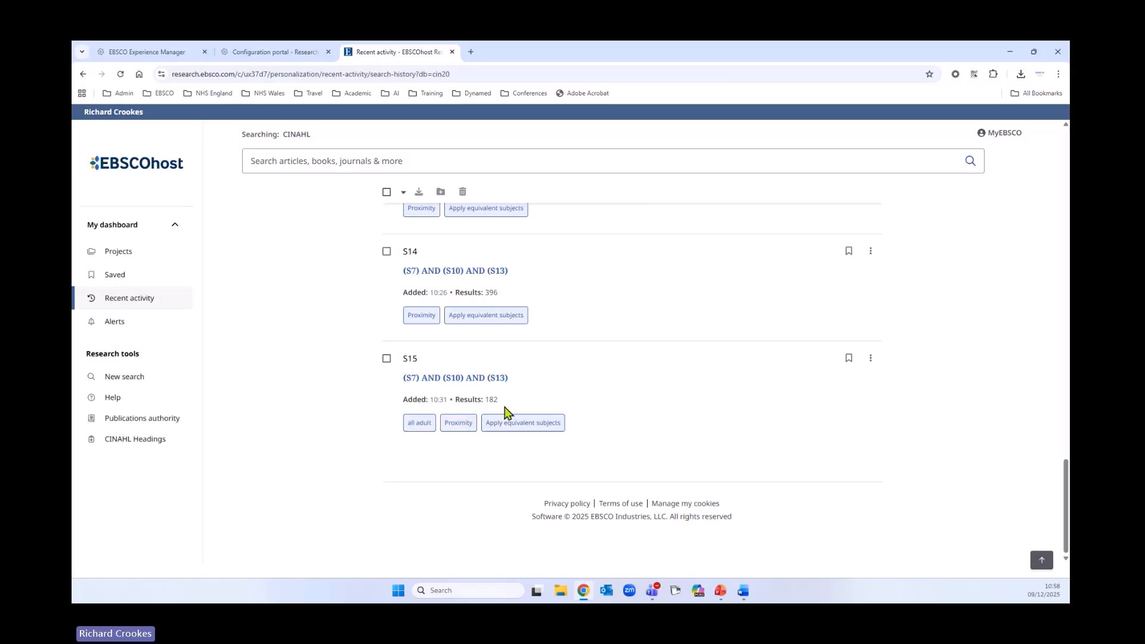
pyautogui.scroll(6, 338, 447)
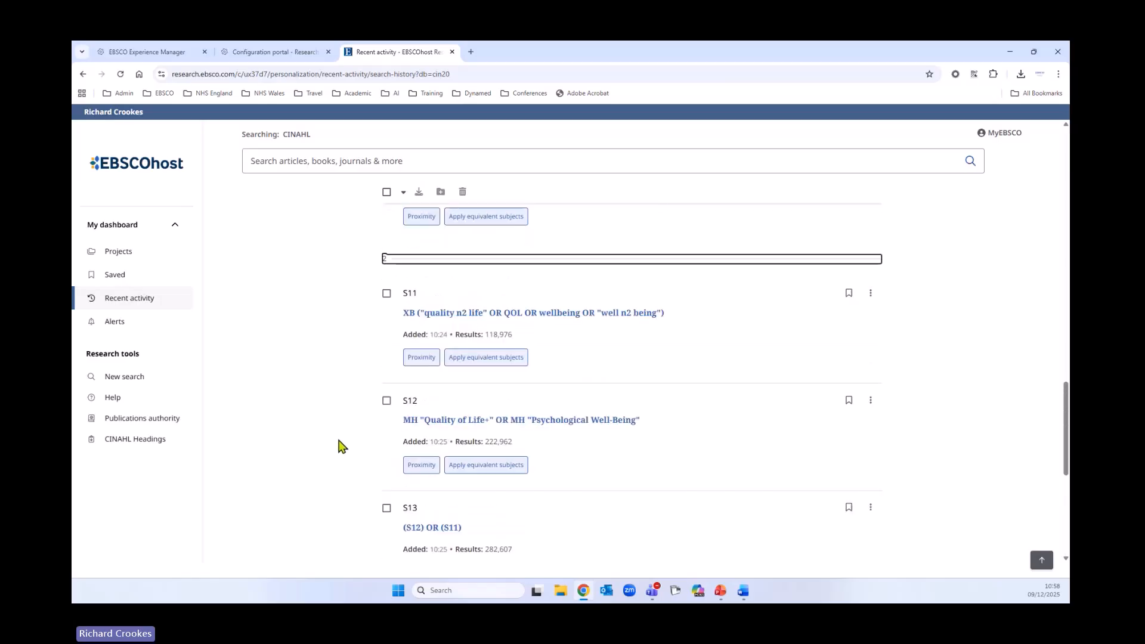
pyautogui.scroll(4, 352, 323)
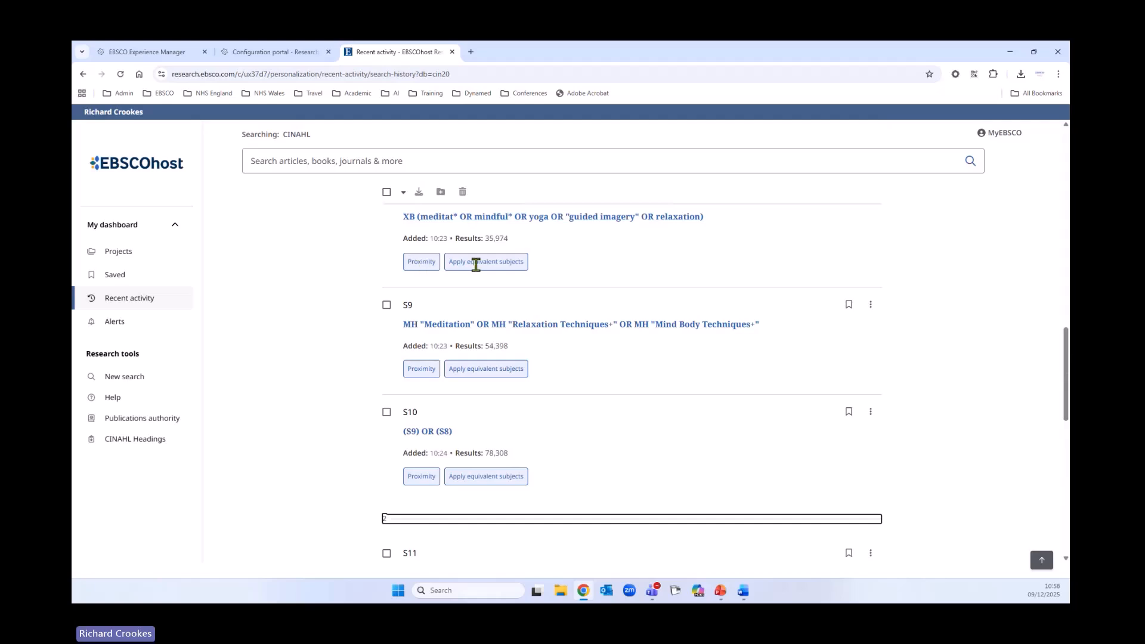
pyautogui.scroll(-10, 331, 388)
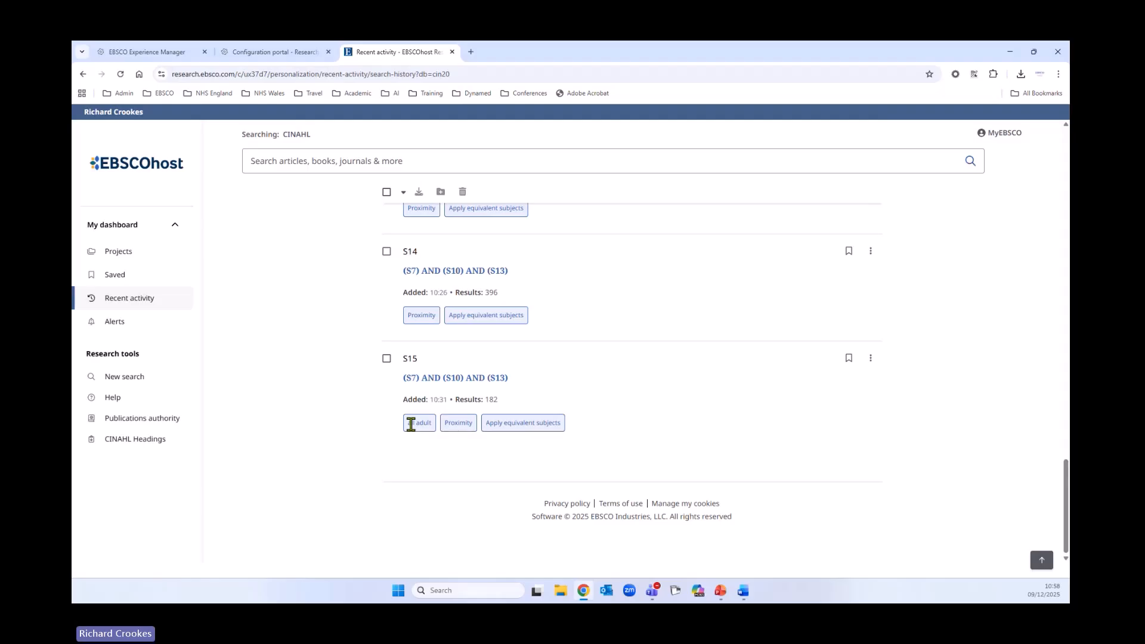
pyautogui.scroll(6, 326, 458)
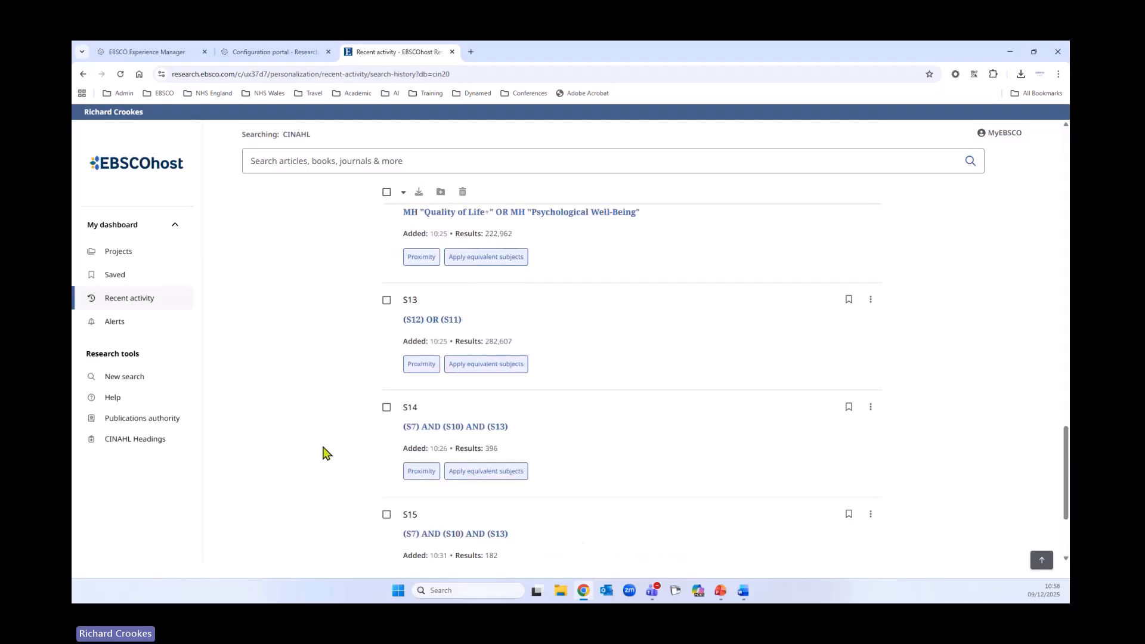
pyautogui.scroll(10, 326, 458)
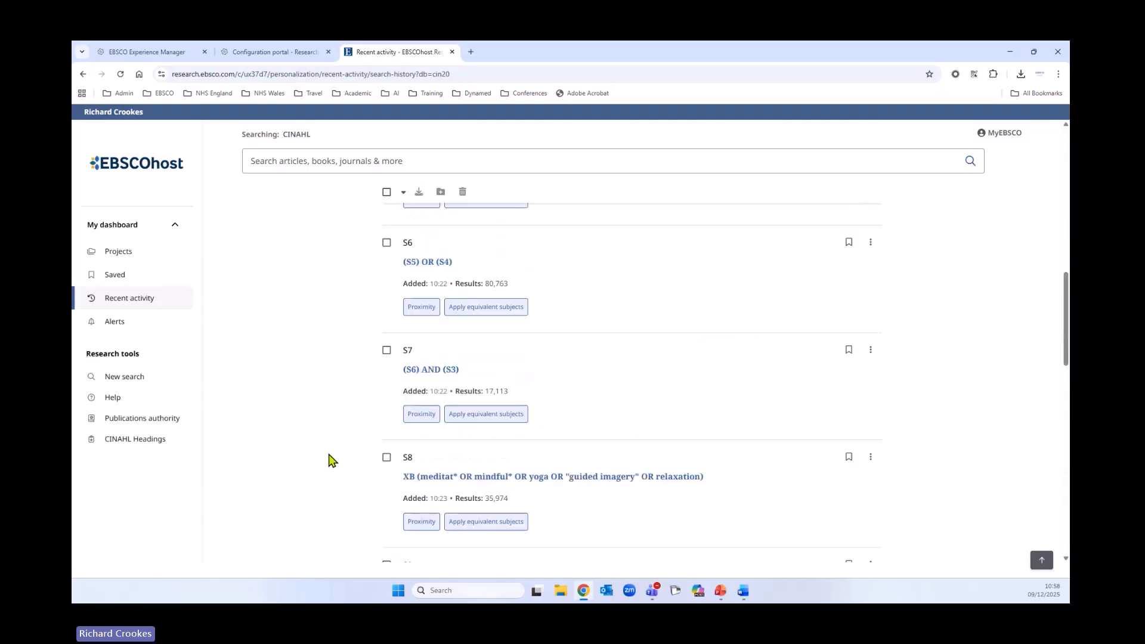
pyautogui.scroll(10, 330, 460)
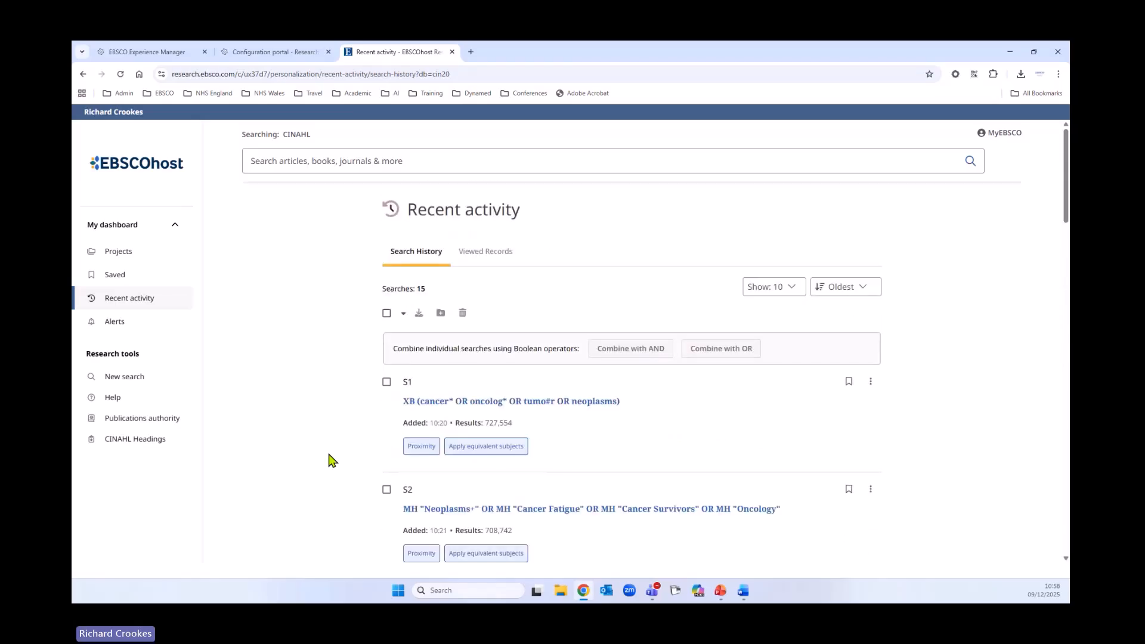
# Select all the searches in the history, check the available download formats, and cancel the download.
pyautogui.click(386, 314)
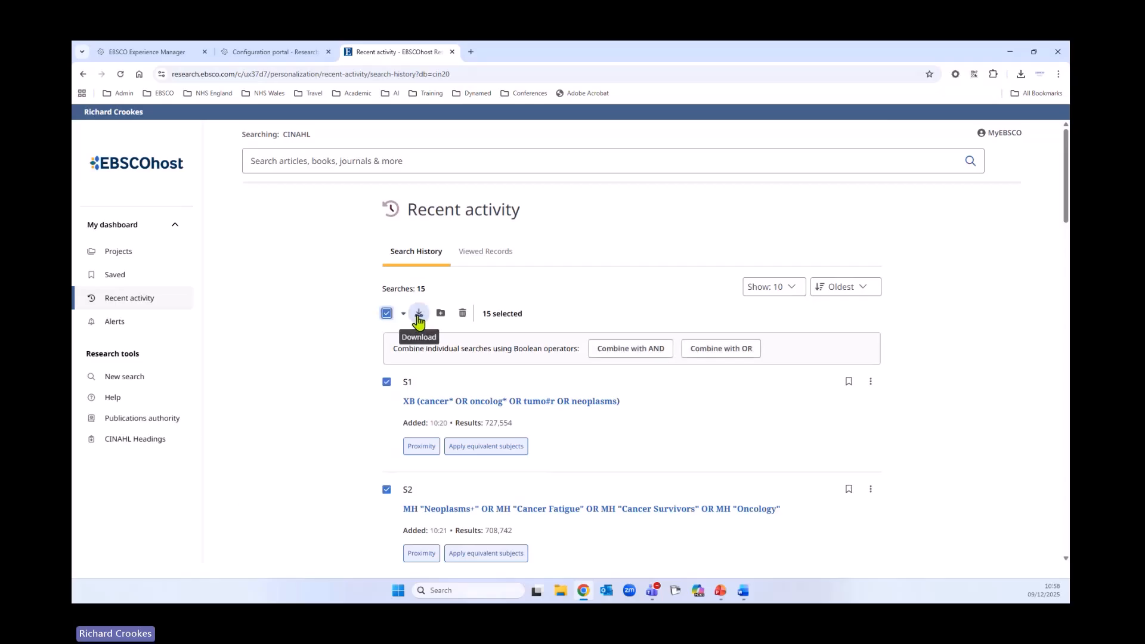
pyautogui.click(418, 314)
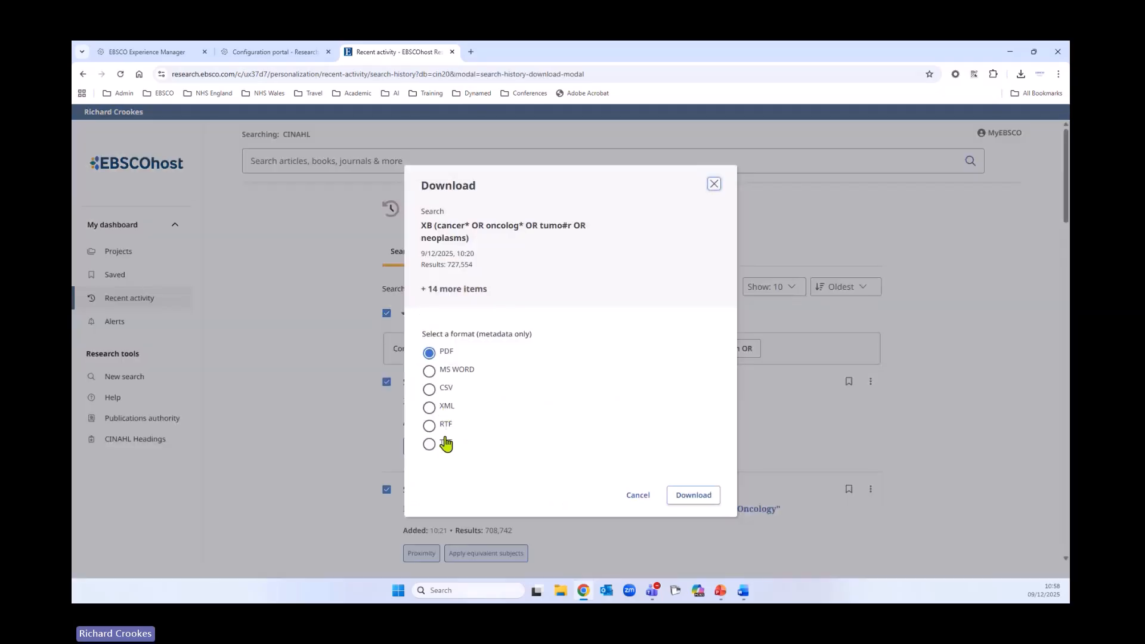
pyautogui.click(644, 503)
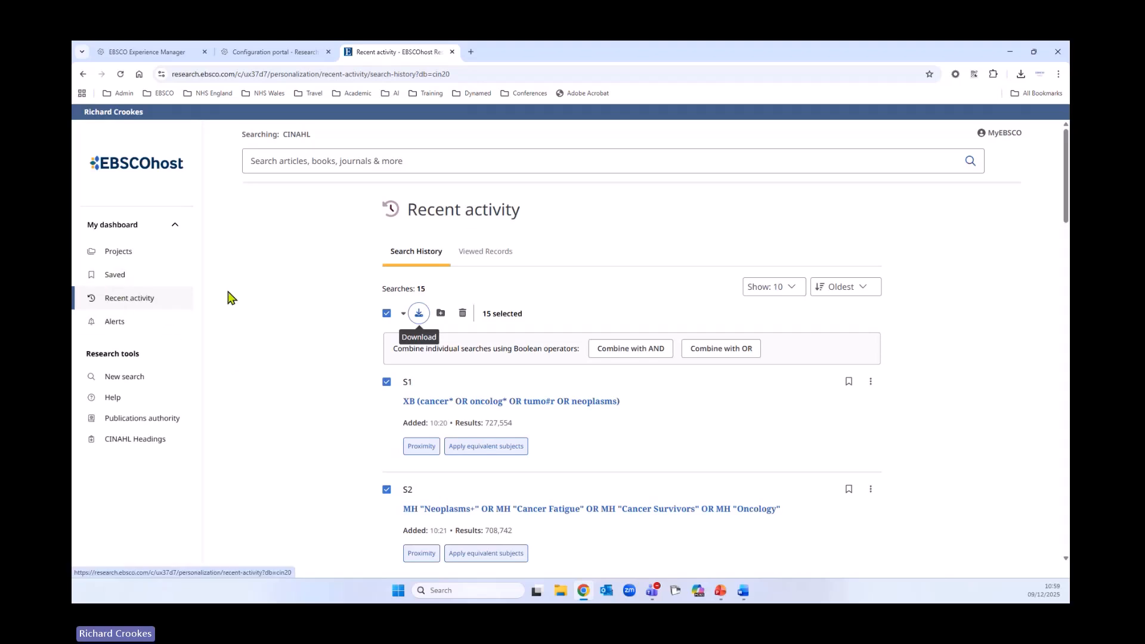
# Open the dashboard's projects list and delete the Bowel Cancer Screening project, confirming the deletion.
pyautogui.click(113, 250)
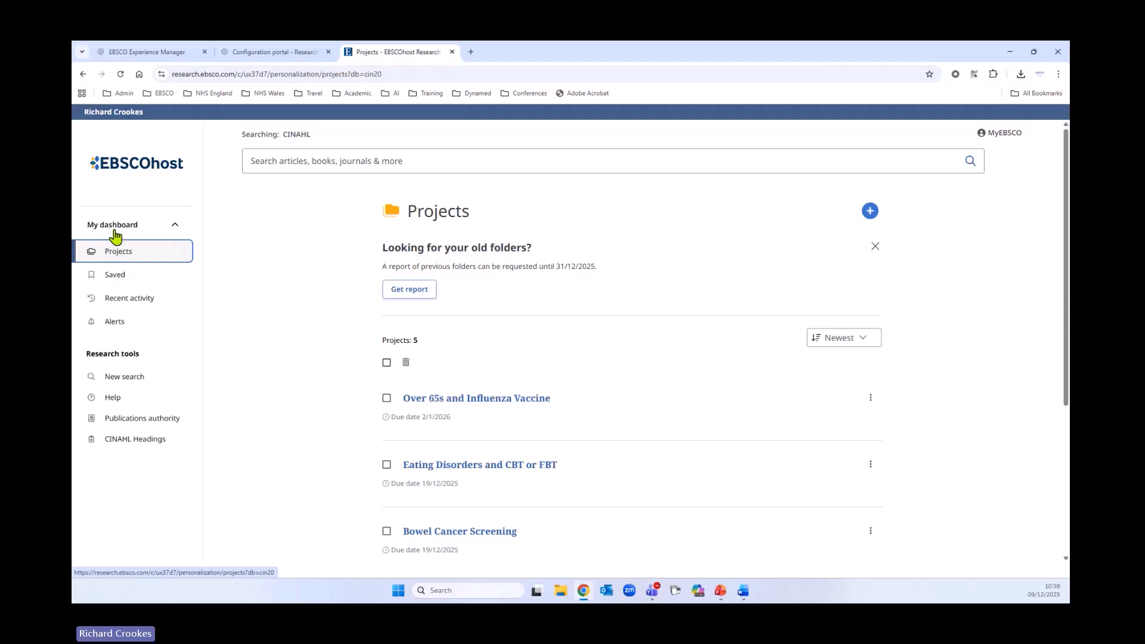
pyautogui.scroll(-4, 363, 389)
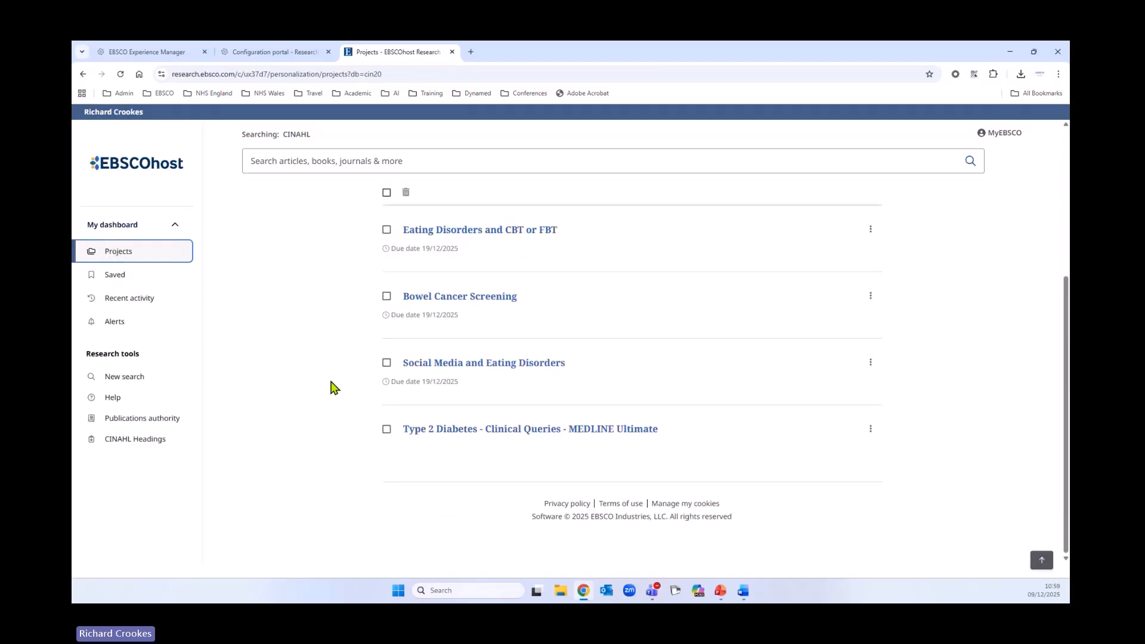
pyautogui.scroll(2, 334, 388)
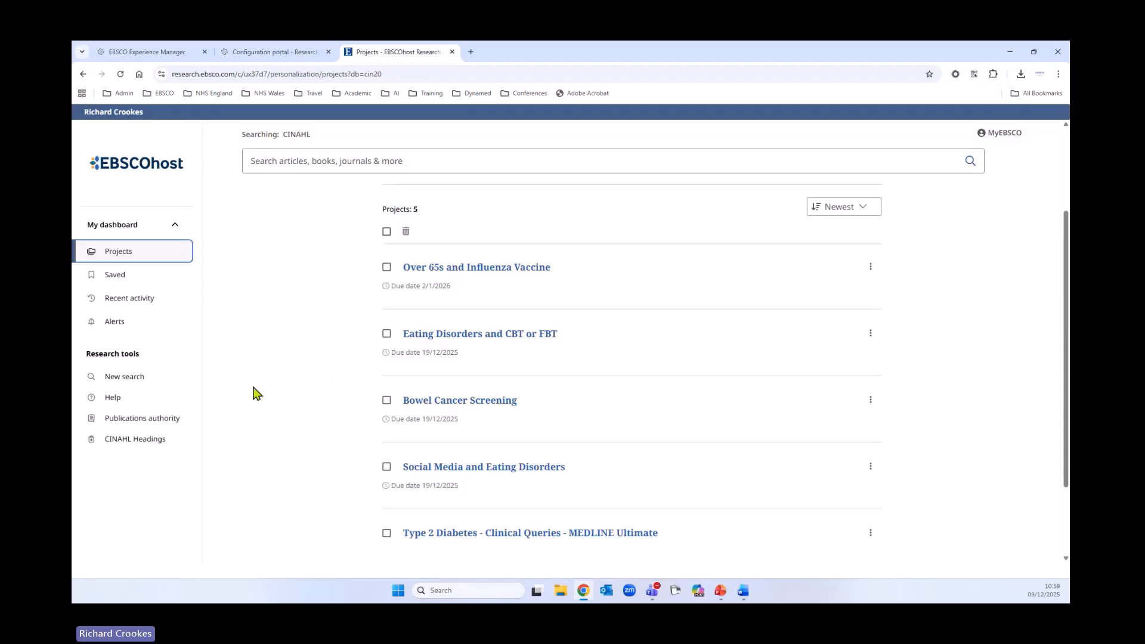
pyautogui.click(871, 400)
pyautogui.click(820, 447)
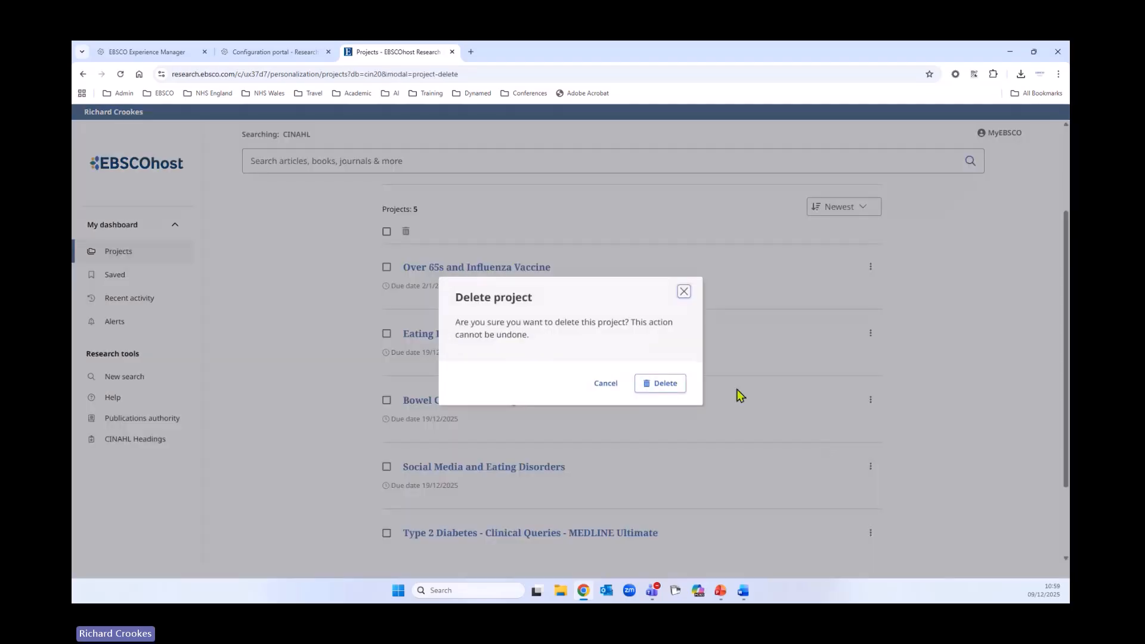
pyautogui.click(667, 385)
pyautogui.scroll(-2, 673, 406)
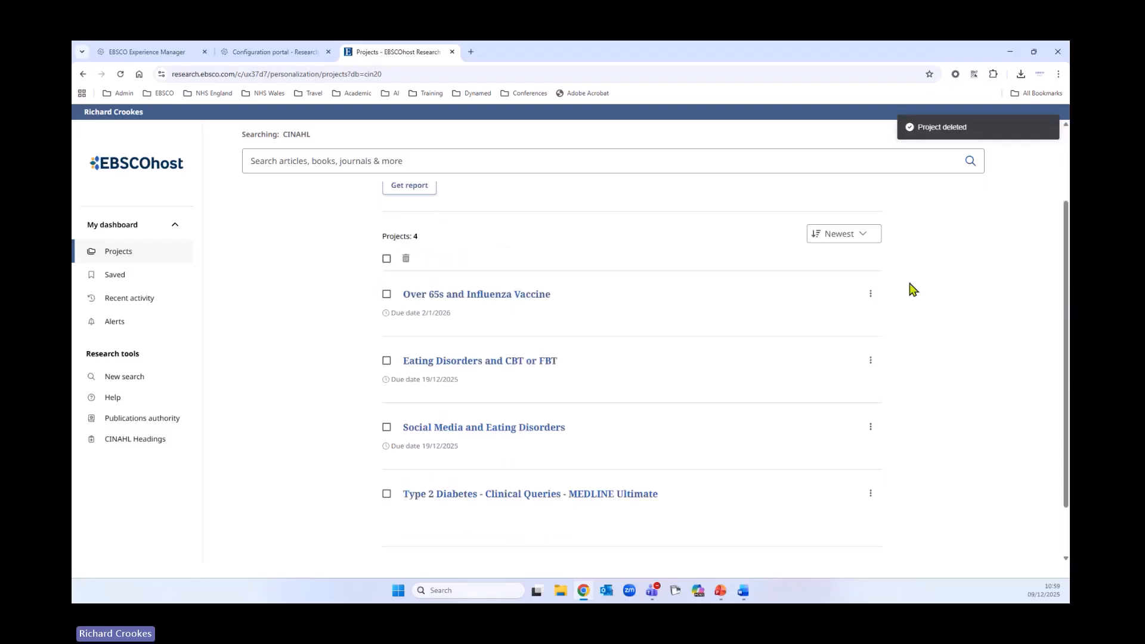
# Check the editable details of the Over 65s and Influenza Vaccine project and leave without saving changes.
pyautogui.click(871, 293)
pyautogui.click(831, 322)
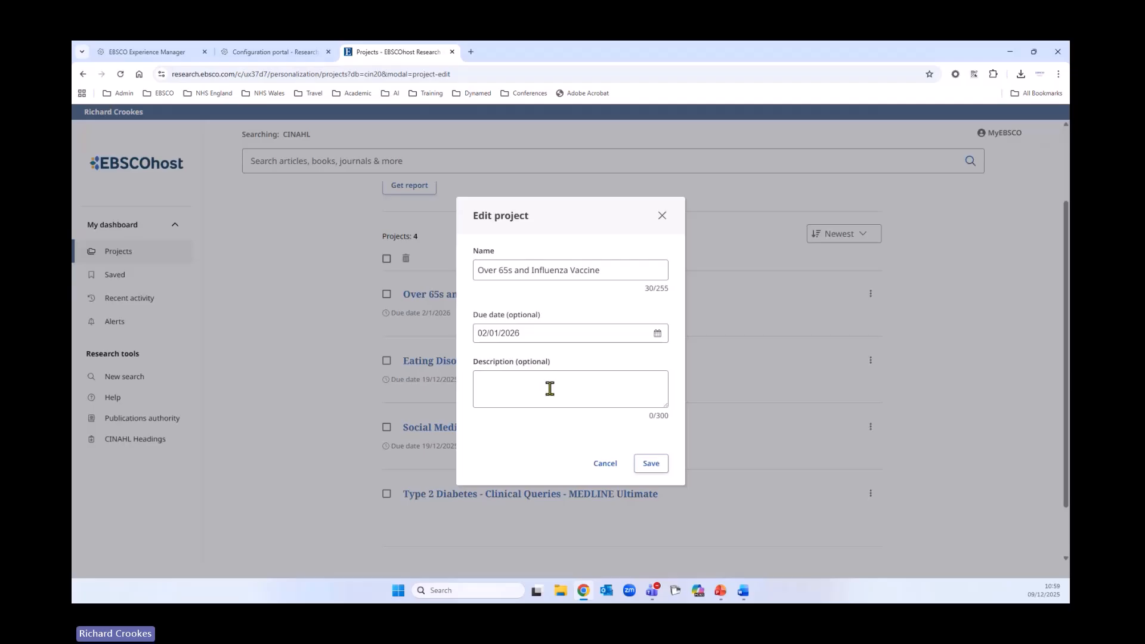
pyautogui.click(619, 469)
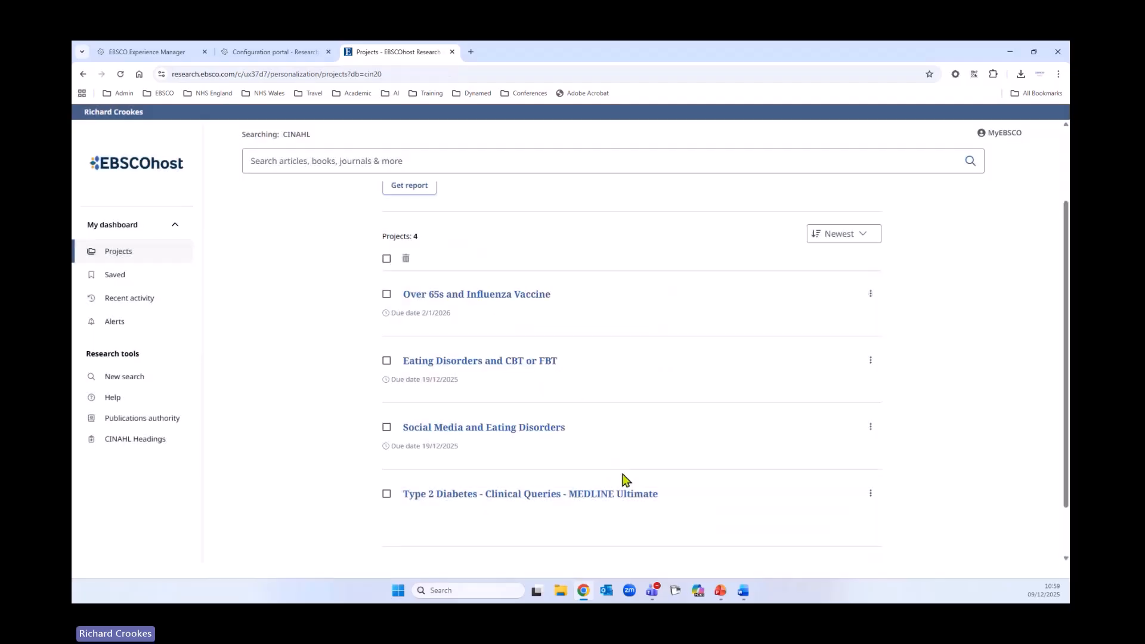
pyautogui.scroll(2, 745, 374)
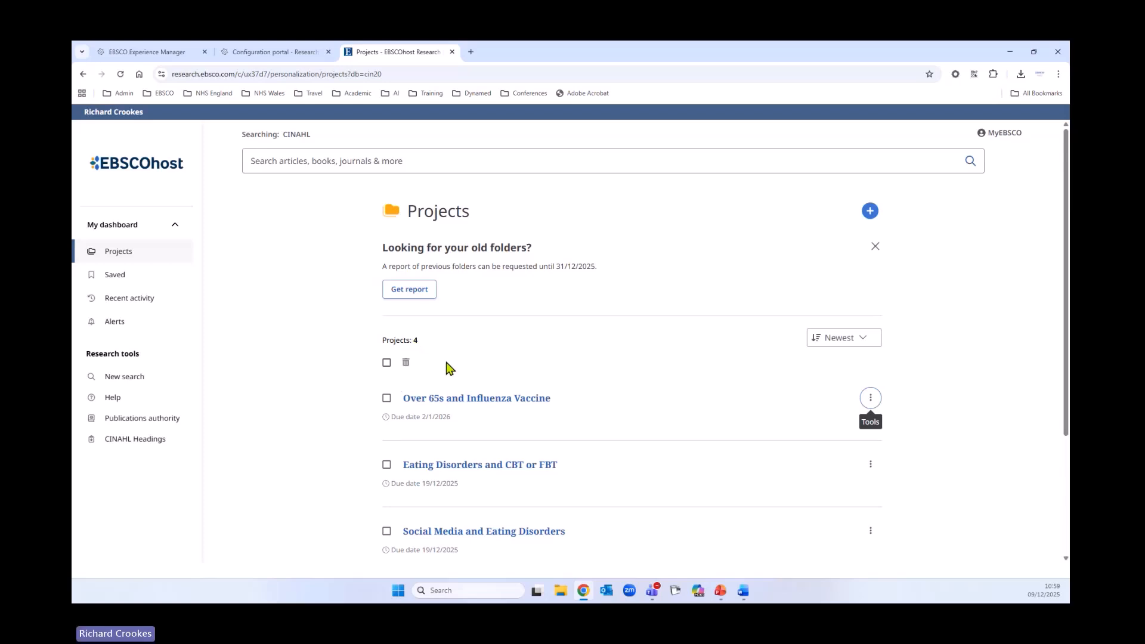
# Start a new project and name it "Adults Cancer Patients and Meditation".
pyautogui.click(870, 213)
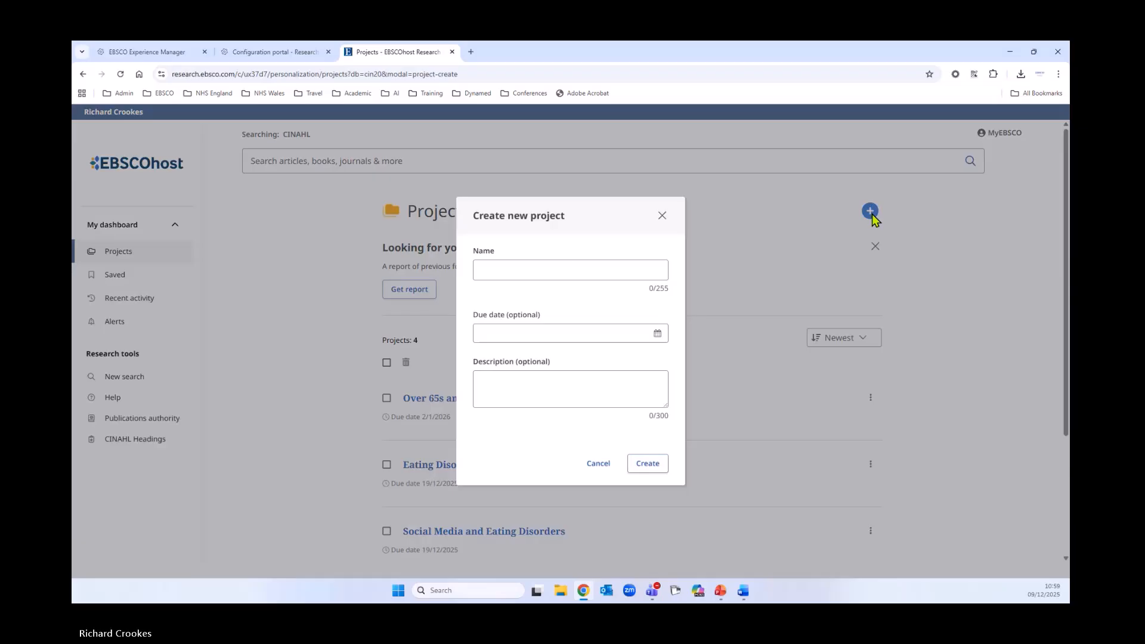
pyautogui.click(564, 269)
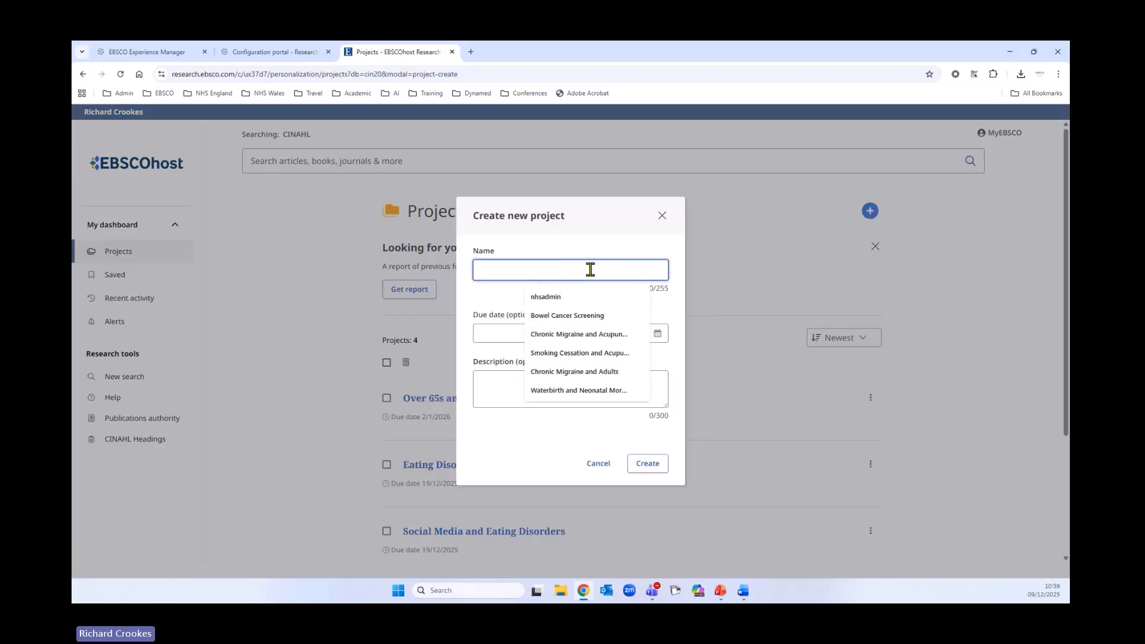
pyautogui.write('Adults Can')
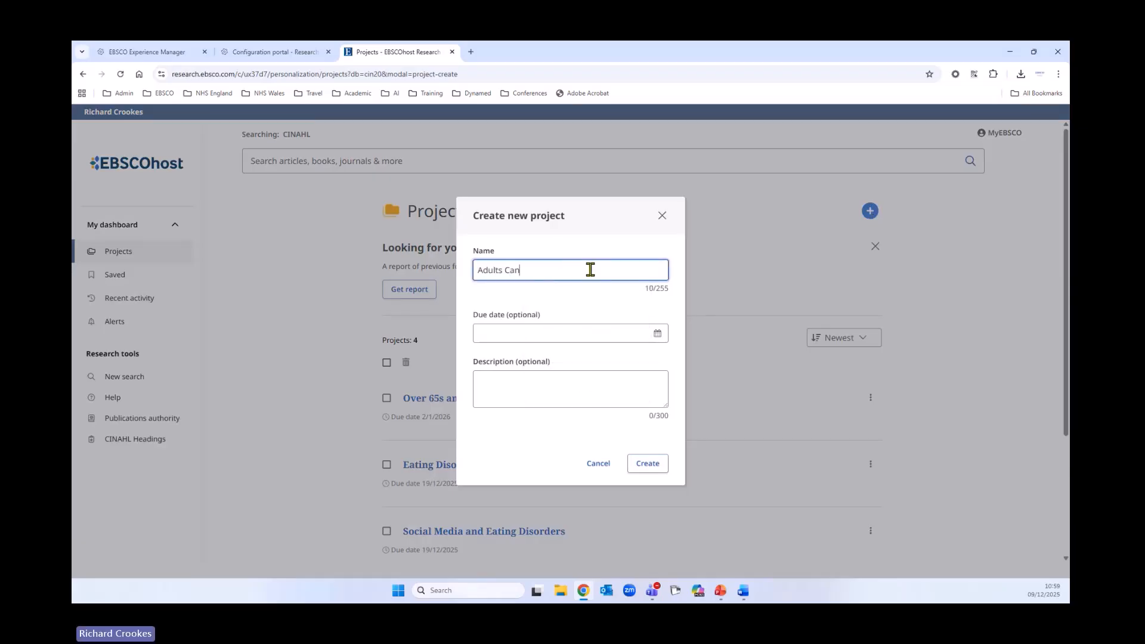
pyautogui.write('cer Patient')
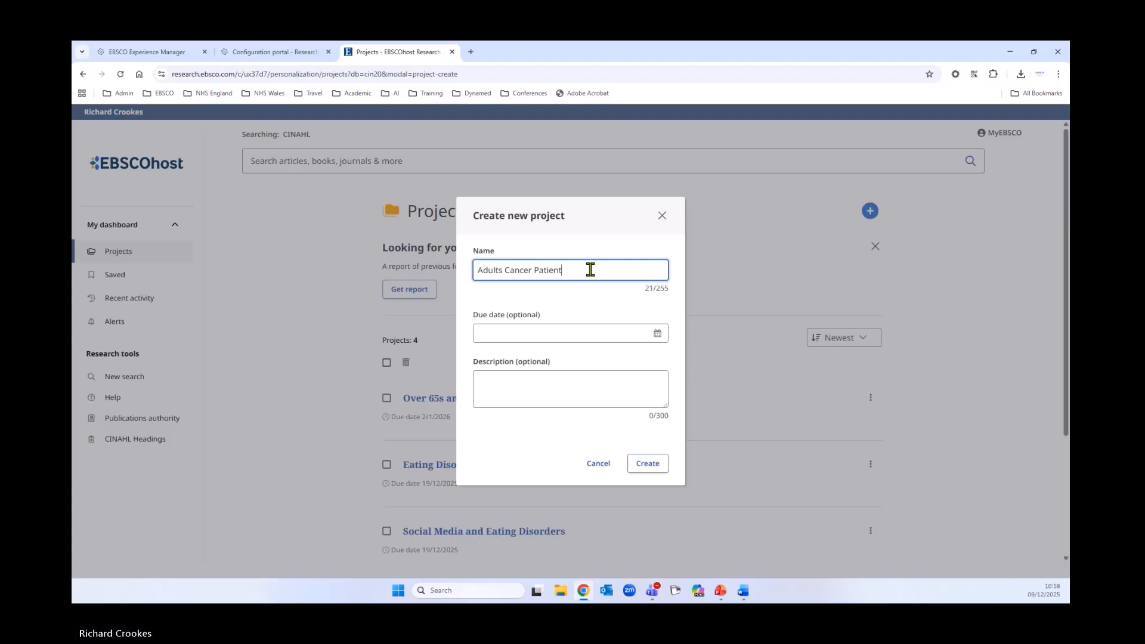
pyautogui.write('s and Meditation')
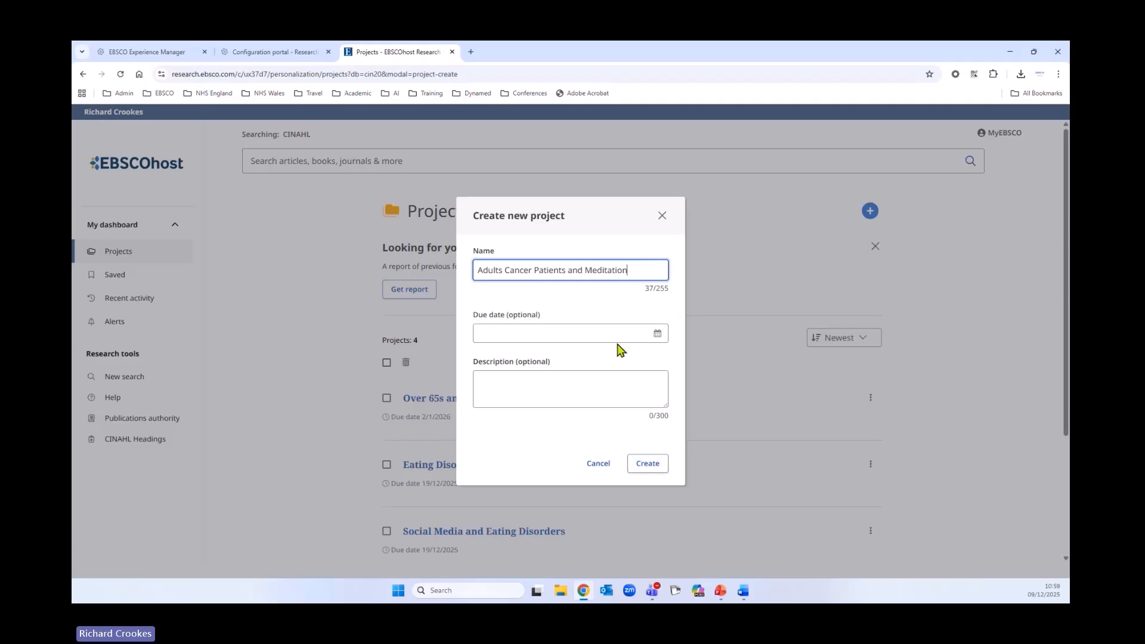
# Set the new project's due date to 02/02/2026, leave the description empty and create the project.
pyautogui.click(657, 335)
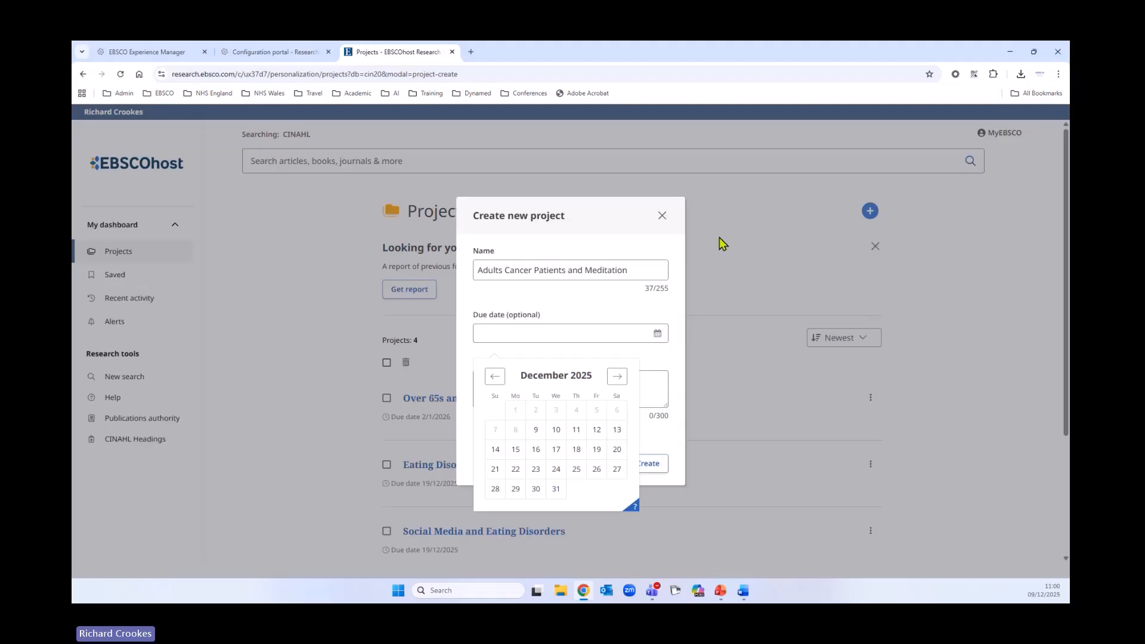
pyautogui.click(618, 377)
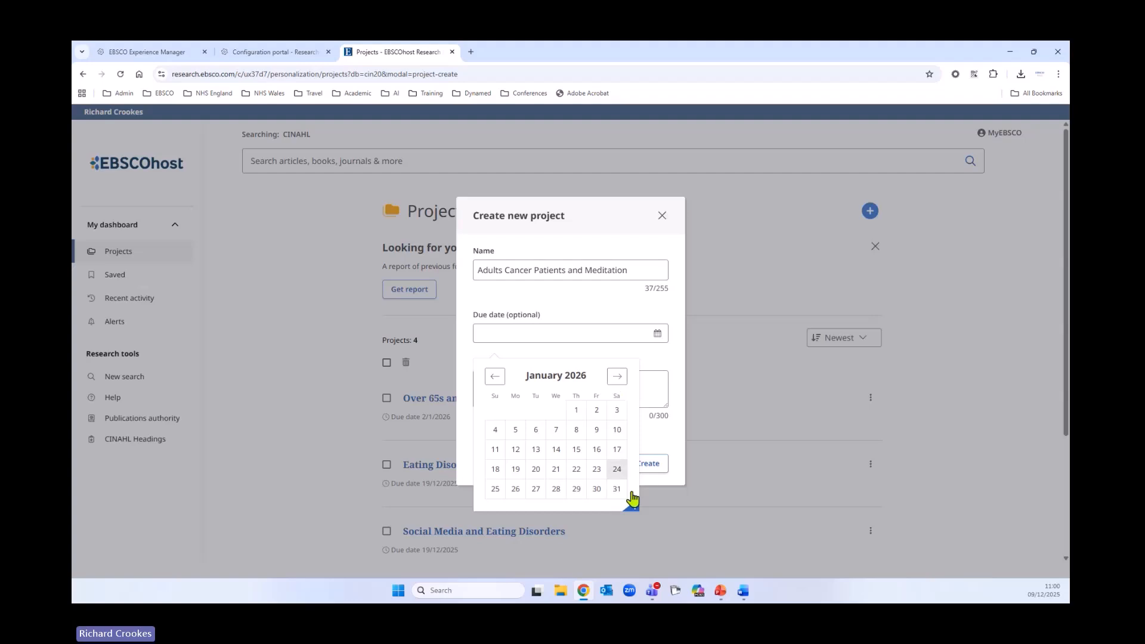
pyautogui.click(618, 380)
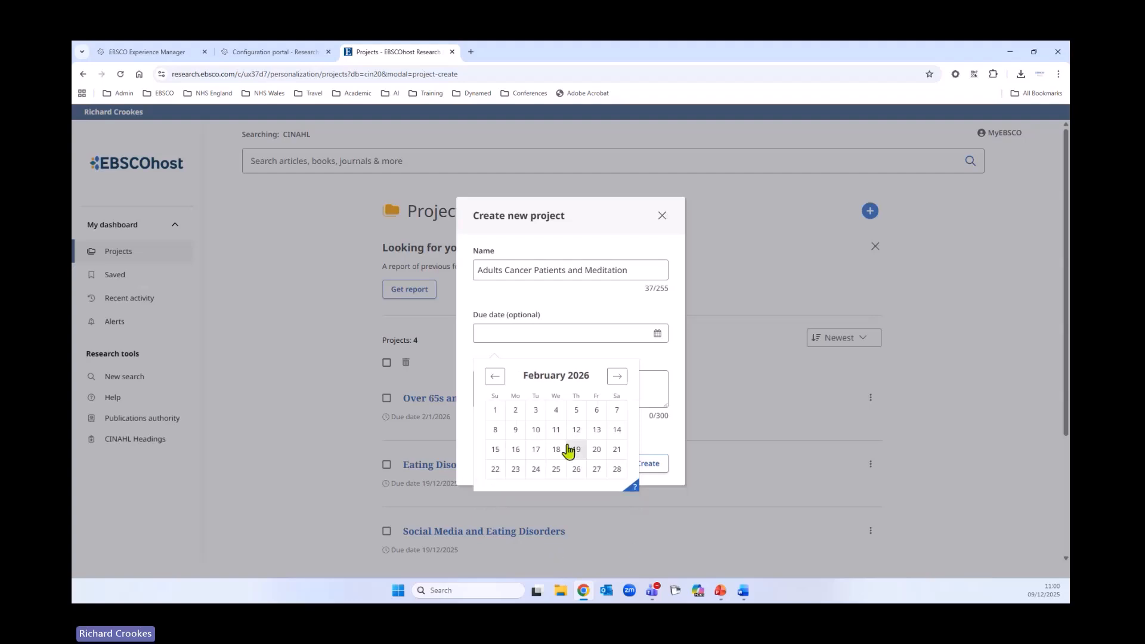
pyautogui.click(497, 415)
pyautogui.click(658, 338)
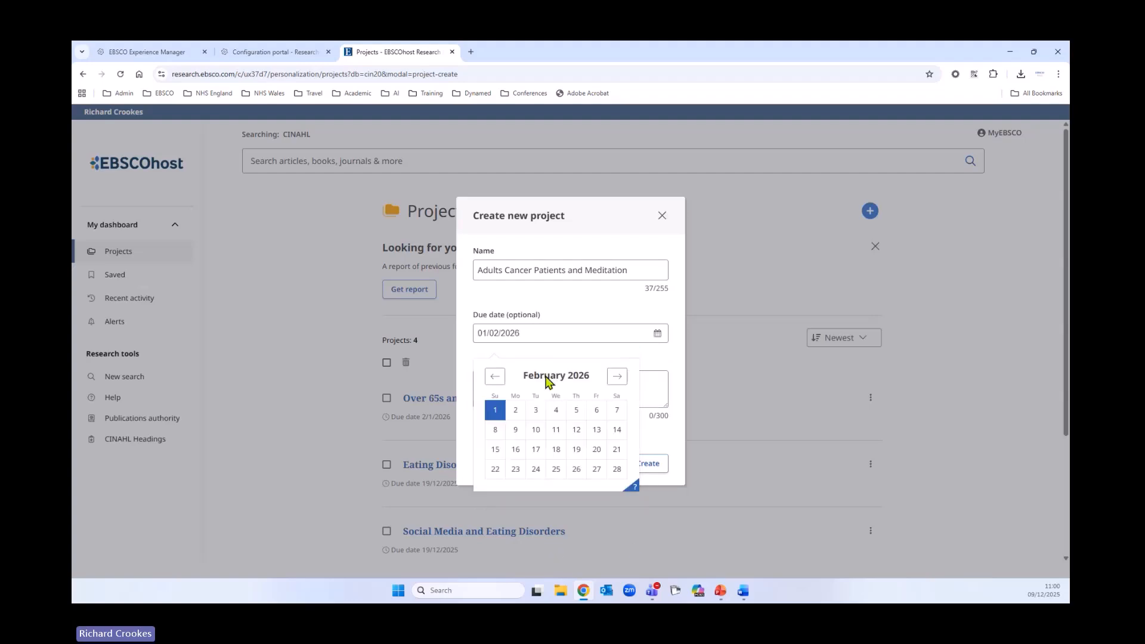
pyautogui.click(514, 416)
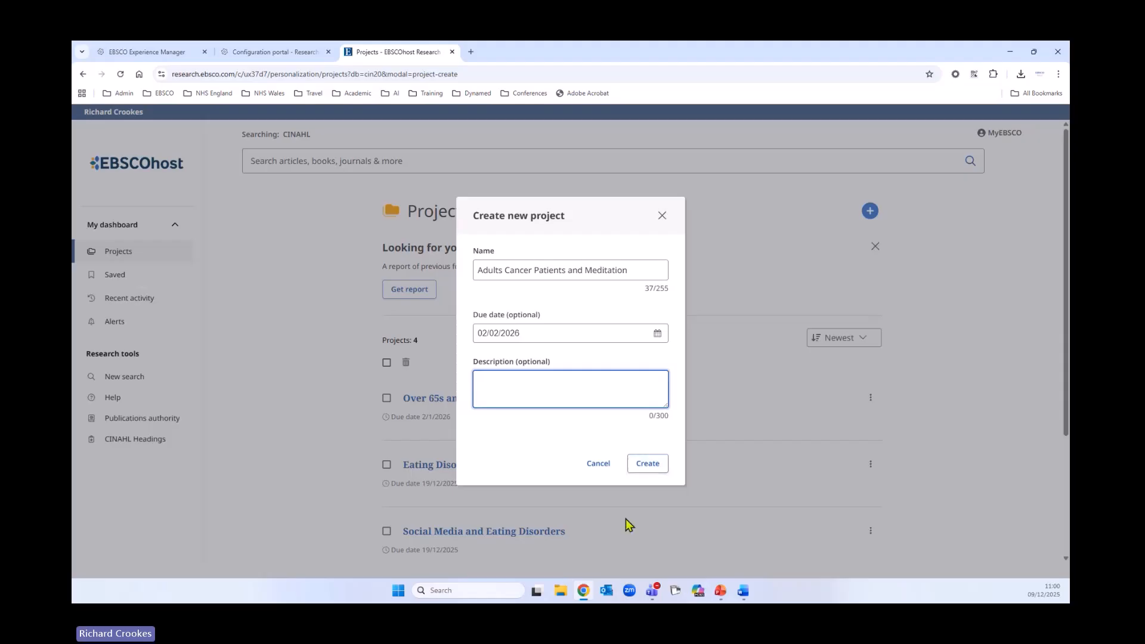
pyautogui.click(648, 465)
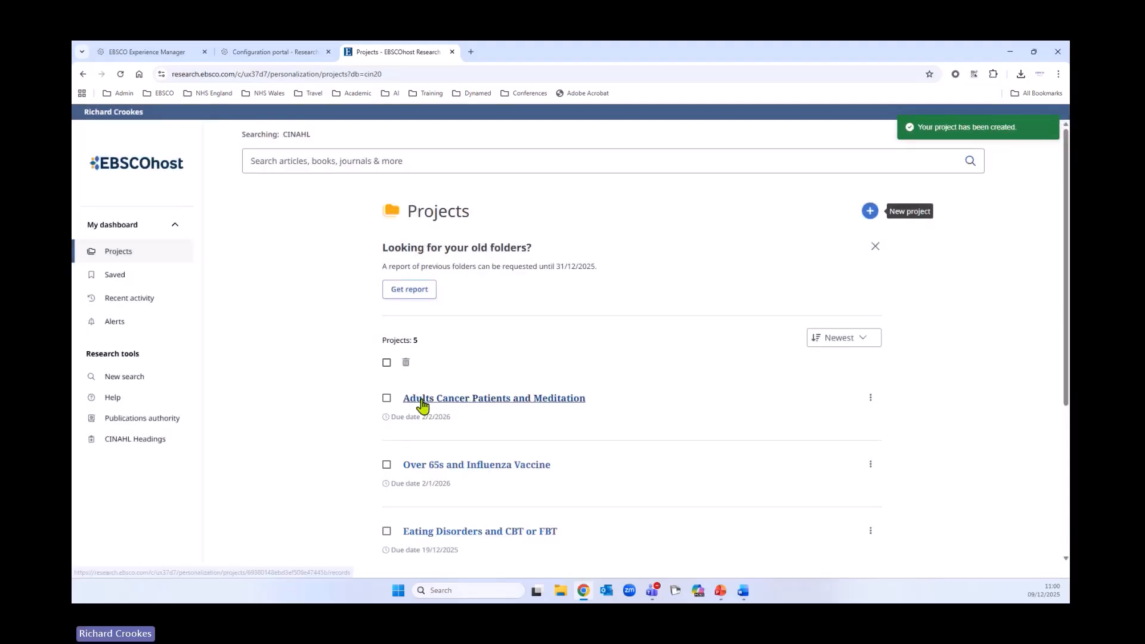
# Open the Adults Cancer Patients and Meditation project and view its searches and records sections.
pyautogui.click(464, 400)
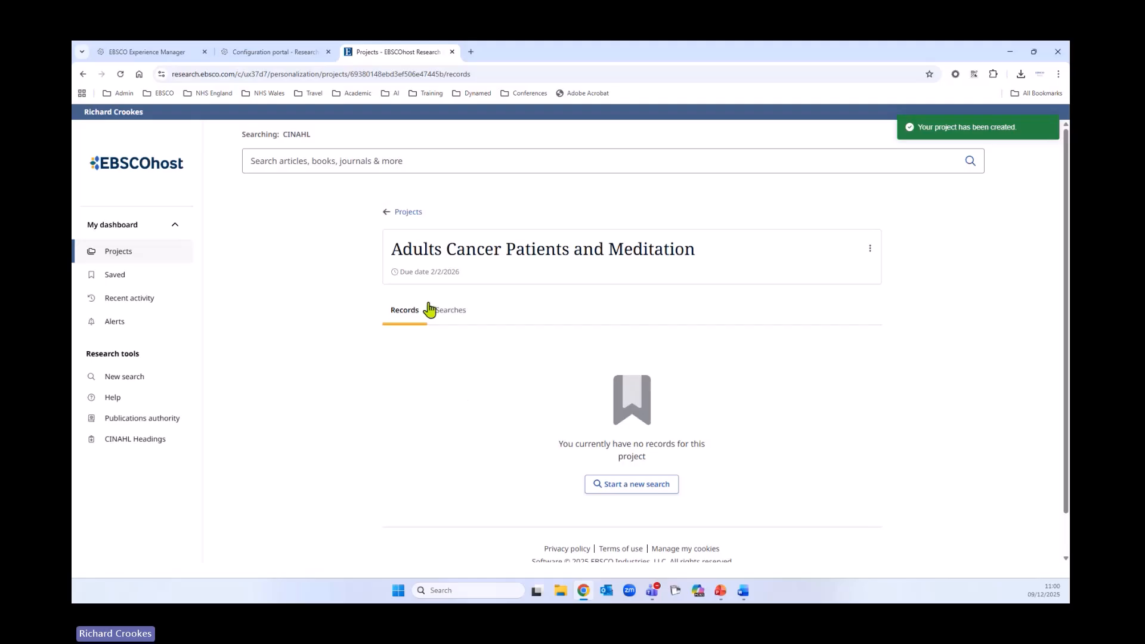
pyautogui.click(454, 320)
pyautogui.click(403, 316)
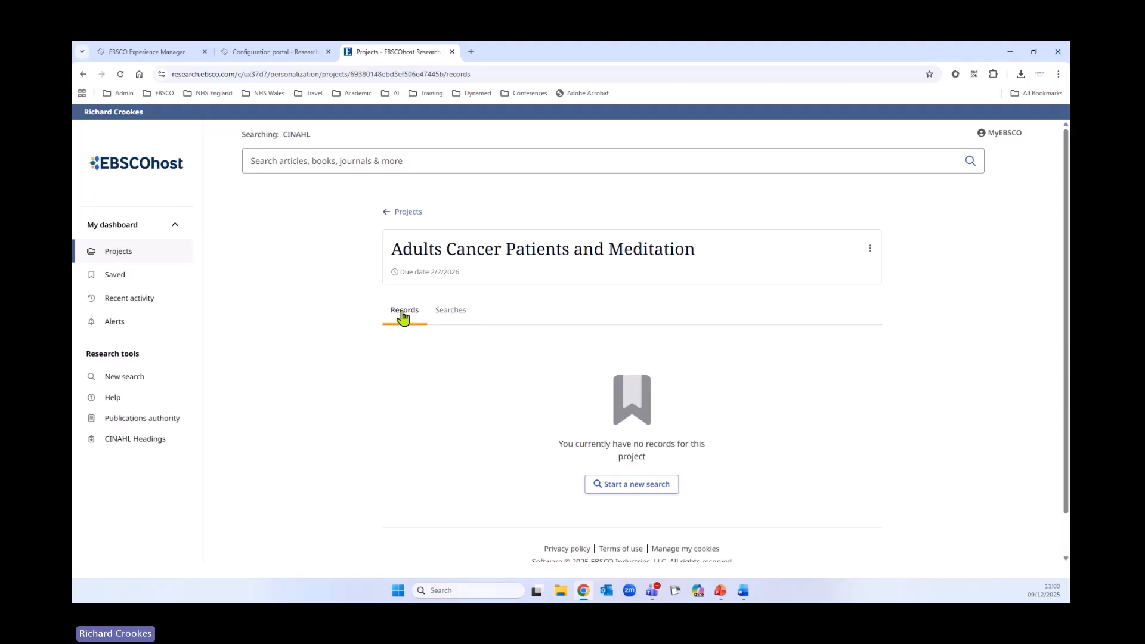
# Select the ten newest searches in the recent search history and add them to the Adults Cancer Patients and Meditation project.
pyautogui.click(133, 302)
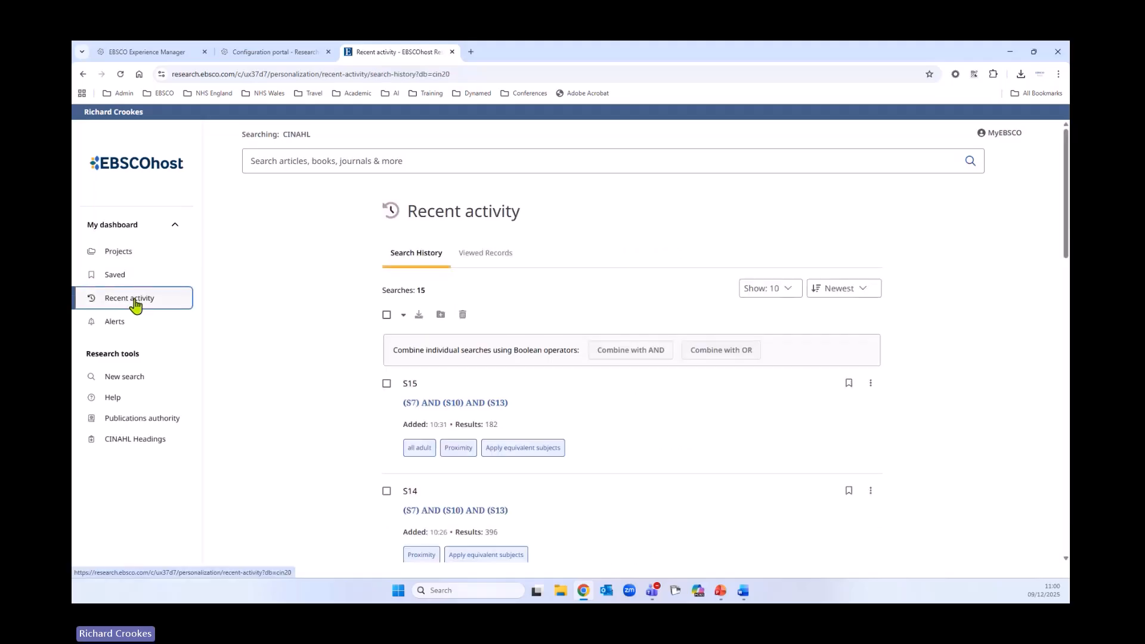
pyautogui.click(386, 315)
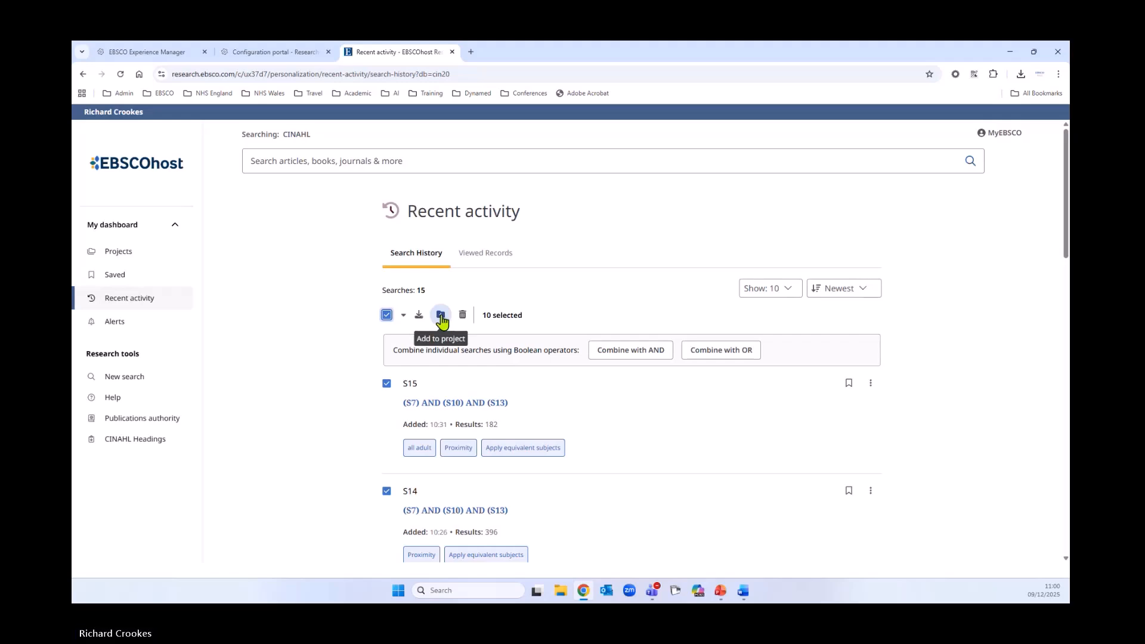
pyautogui.click(440, 316)
pyautogui.click(499, 348)
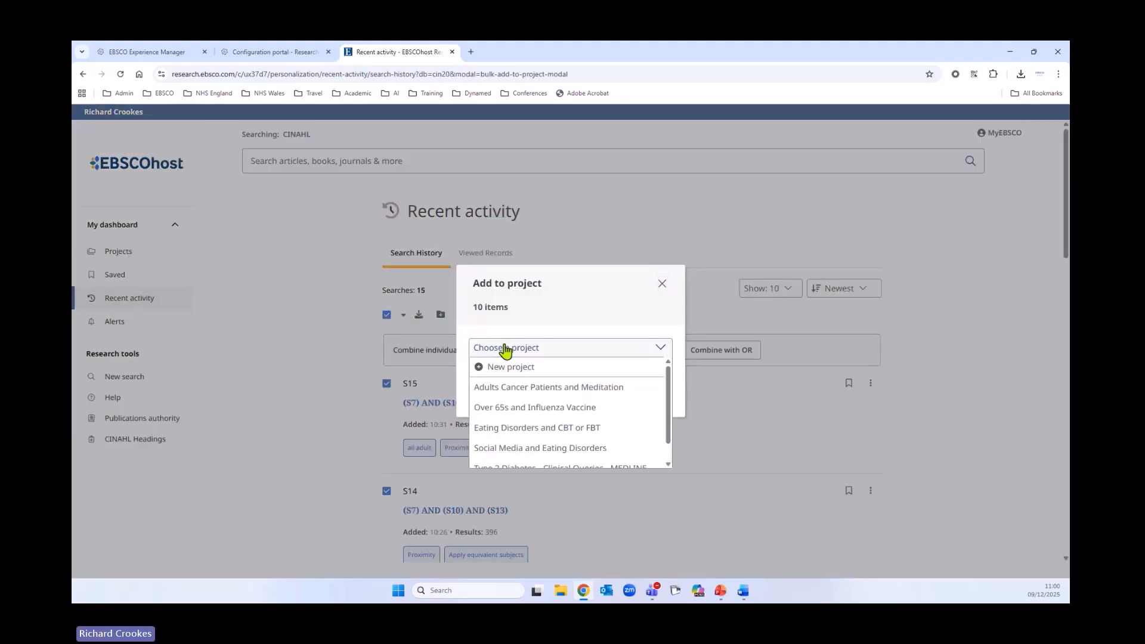
pyautogui.click(514, 386)
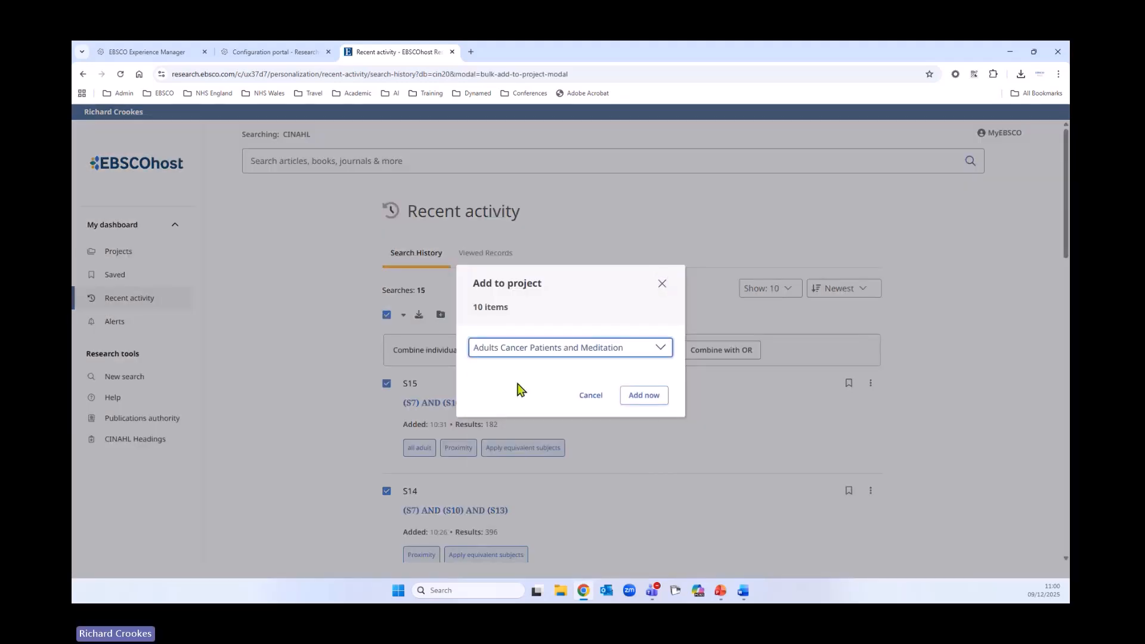
pyautogui.click(645, 403)
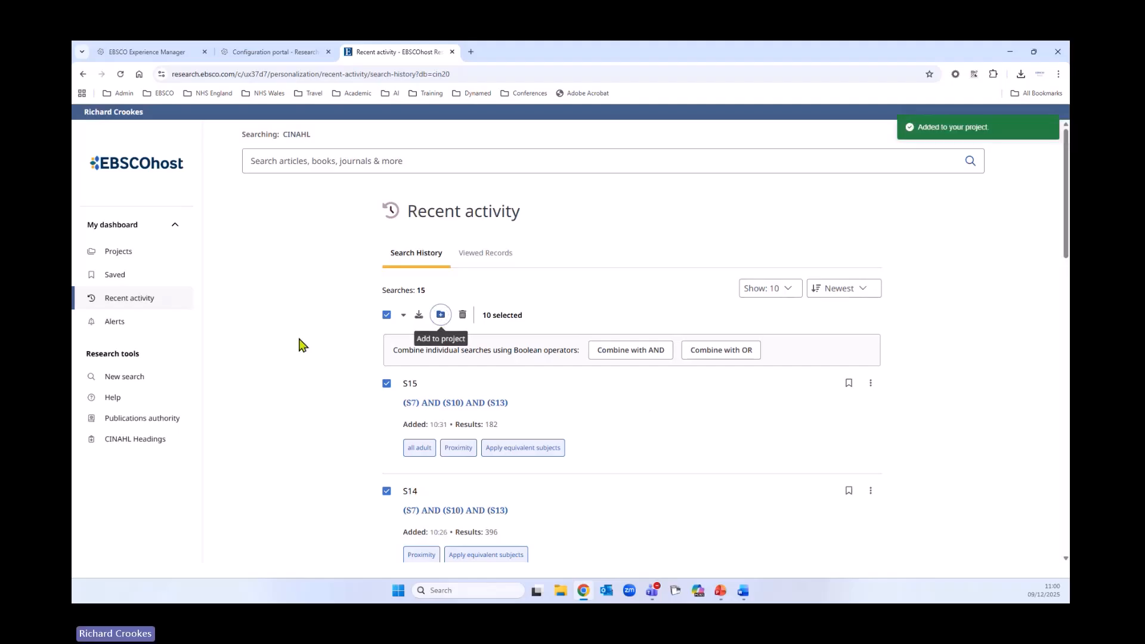
# Open the Adults Cancer Patients and Meditation project and review its list of searches.
pyautogui.click(127, 255)
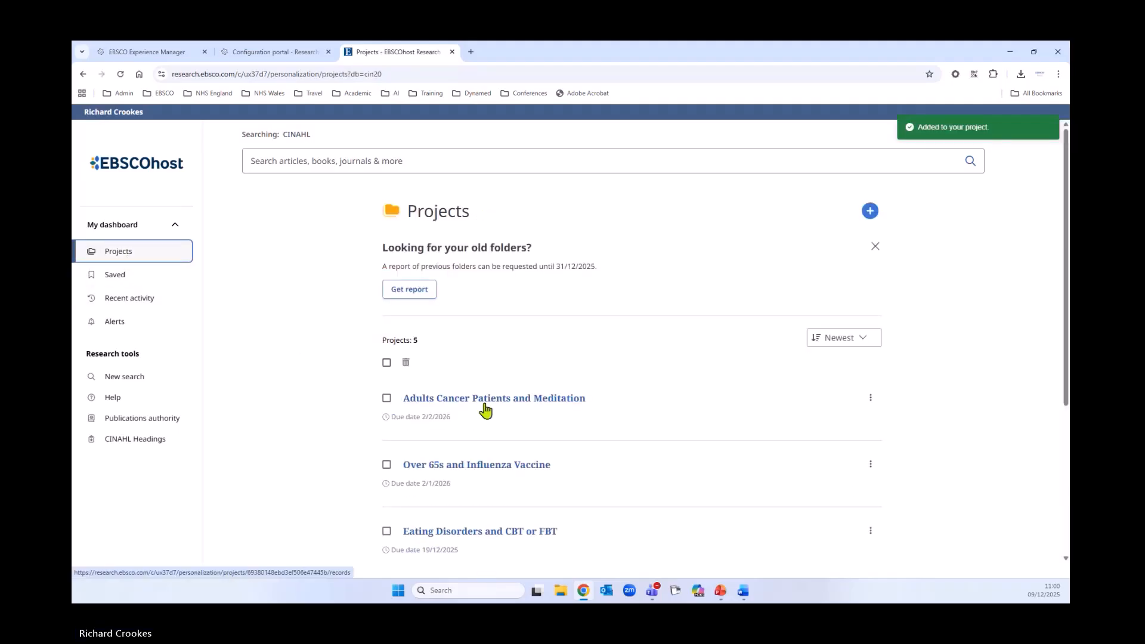
pyautogui.click(514, 406)
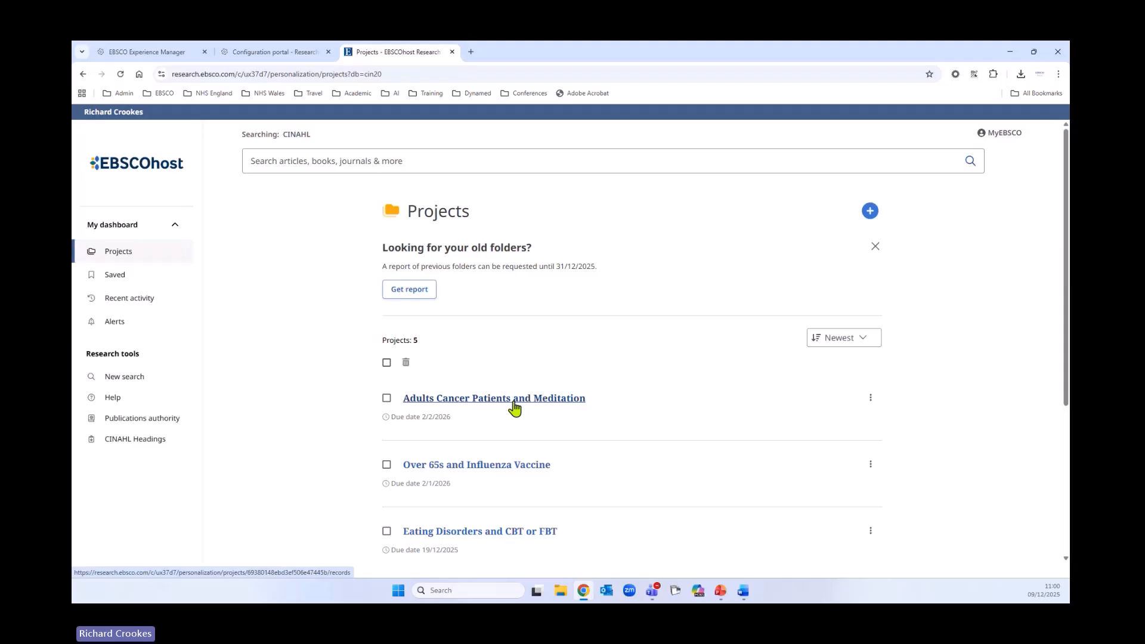
pyautogui.click(452, 319)
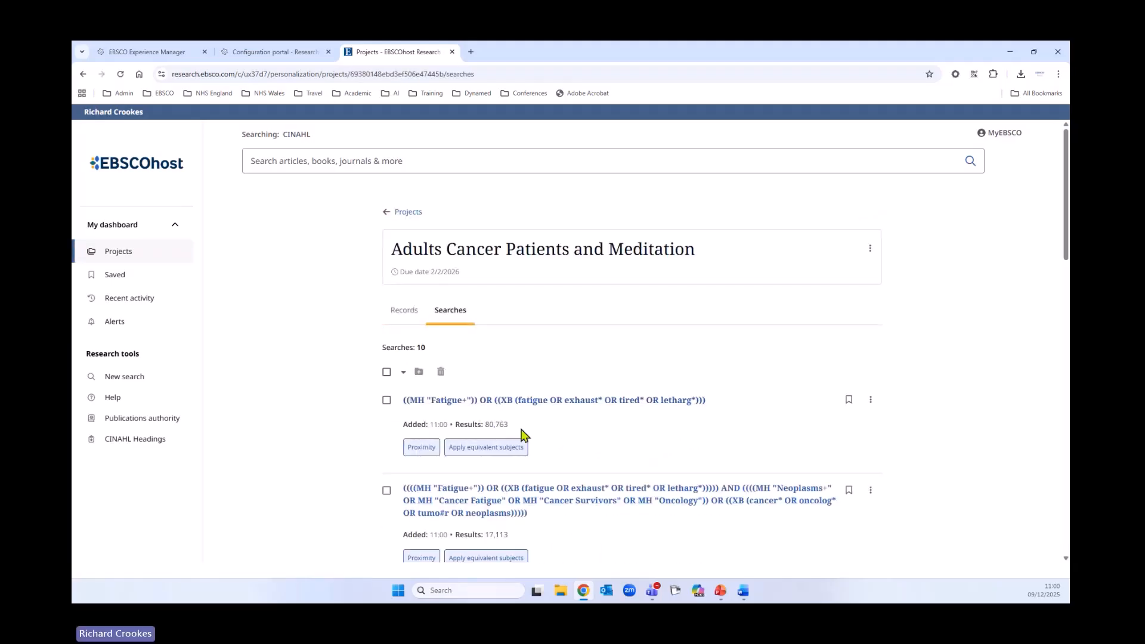
pyautogui.scroll(-4, 507, 454)
pyautogui.scroll(4, 484, 456)
pyautogui.scroll(-7, 353, 406)
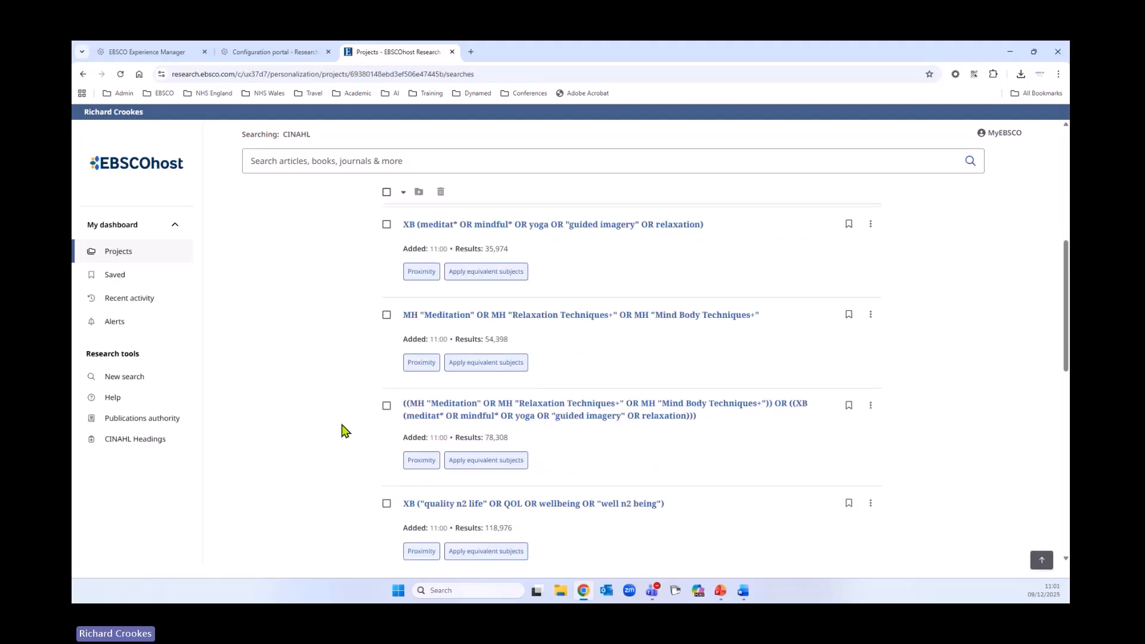
pyautogui.scroll(-10, 342, 437)
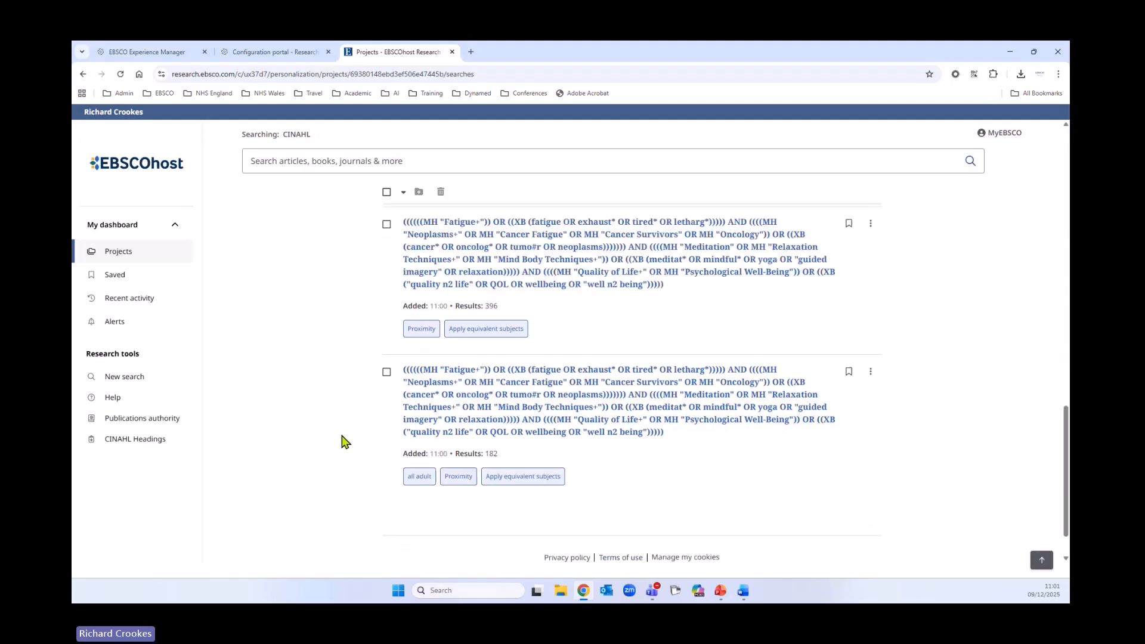
pyautogui.scroll(10, 342, 442)
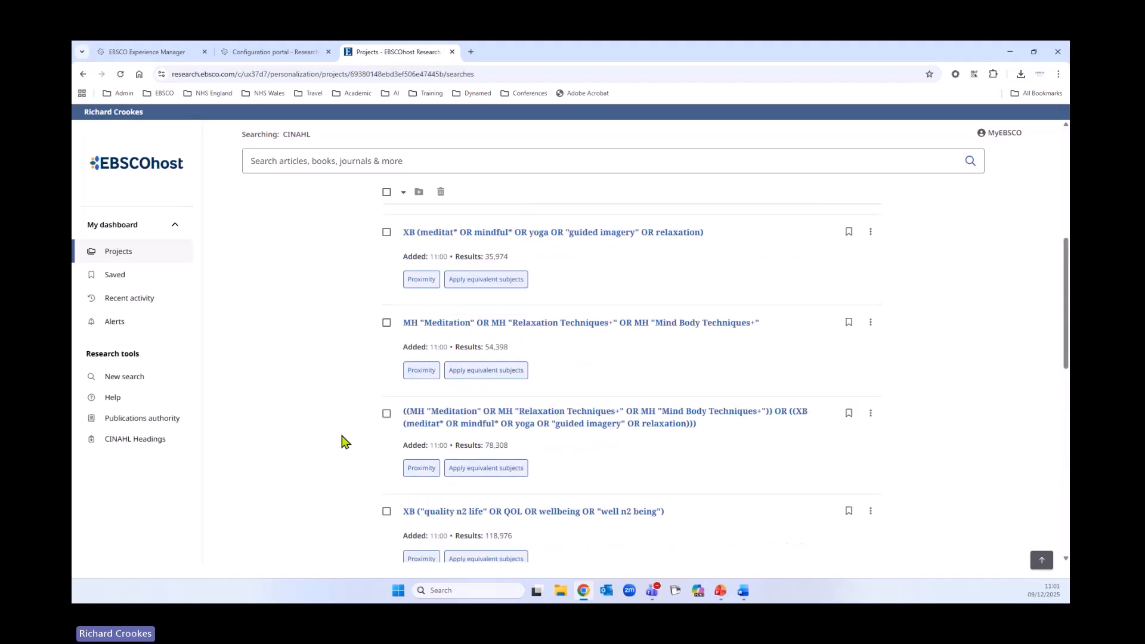
pyautogui.scroll(4, 342, 441)
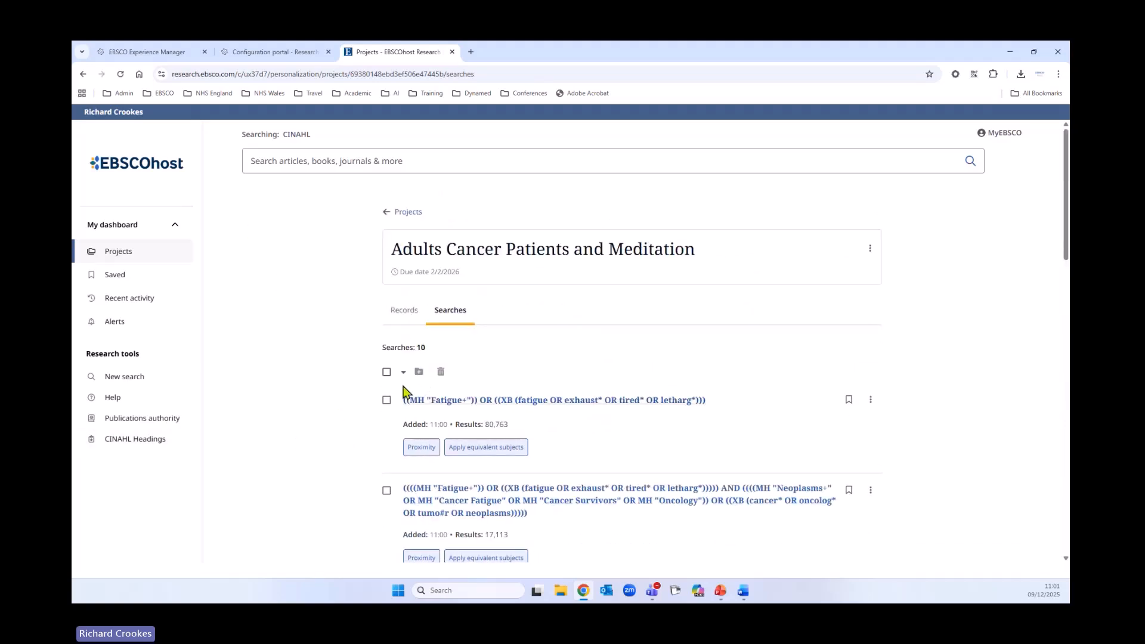
# Delete all searches from the Adults Cancer Patients and Meditation project and return to the projects list.
pyautogui.click(386, 372)
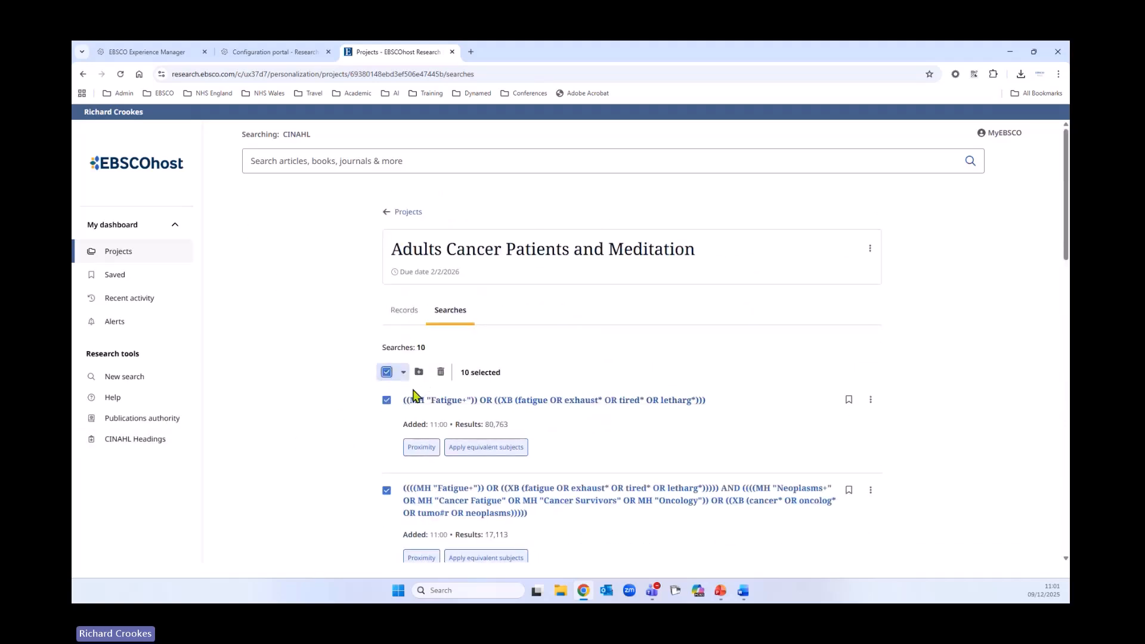
pyautogui.click(441, 373)
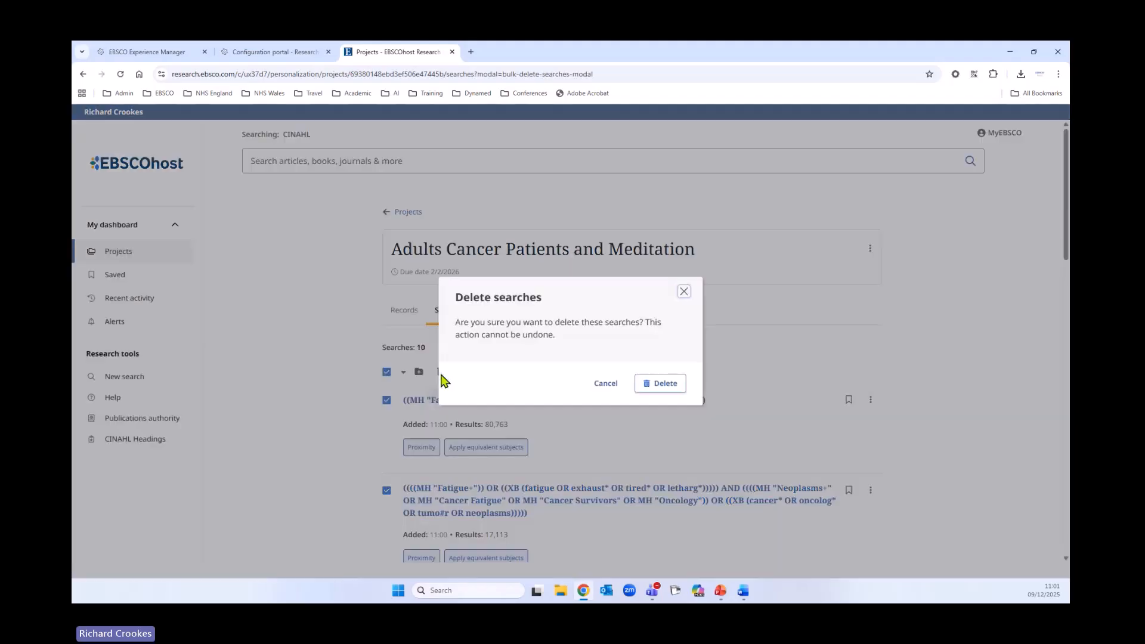
pyautogui.click(646, 385)
pyautogui.click(408, 213)
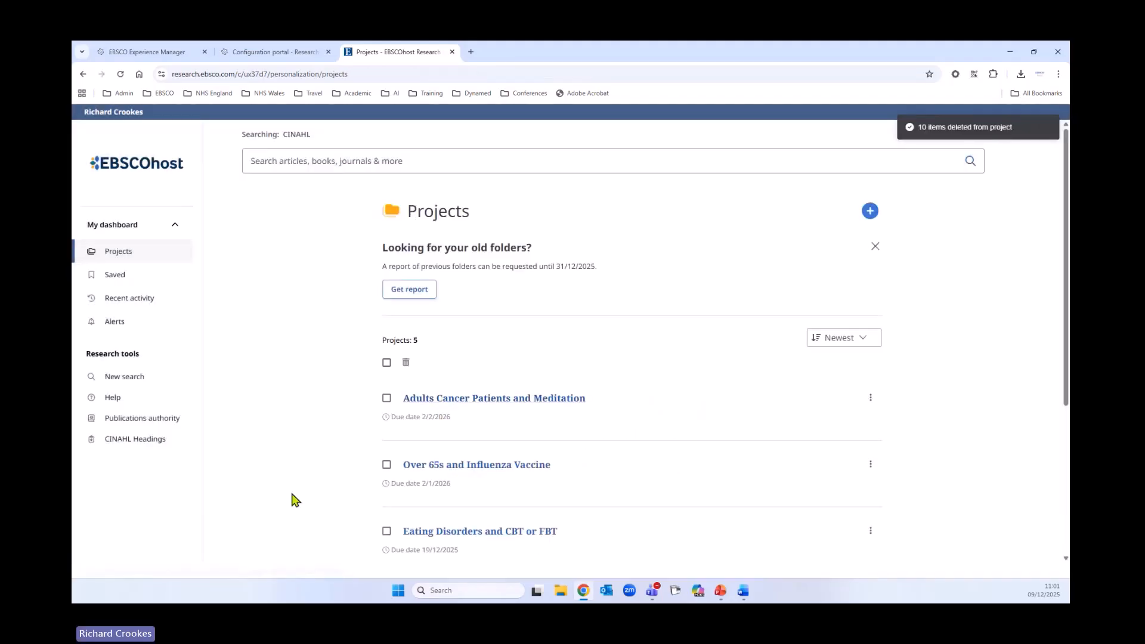
# Go back to the (S7) AND (S10) AND (S13) results, review the Save search form and close it without saving.
pyautogui.rightClick(82, 75)
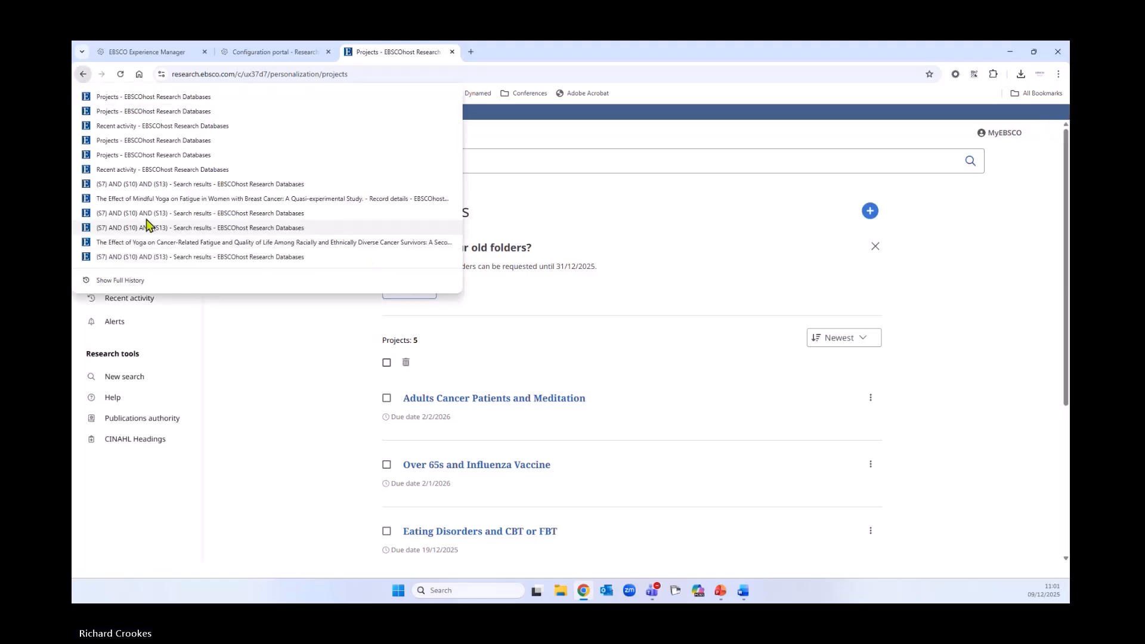
pyautogui.click(223, 192)
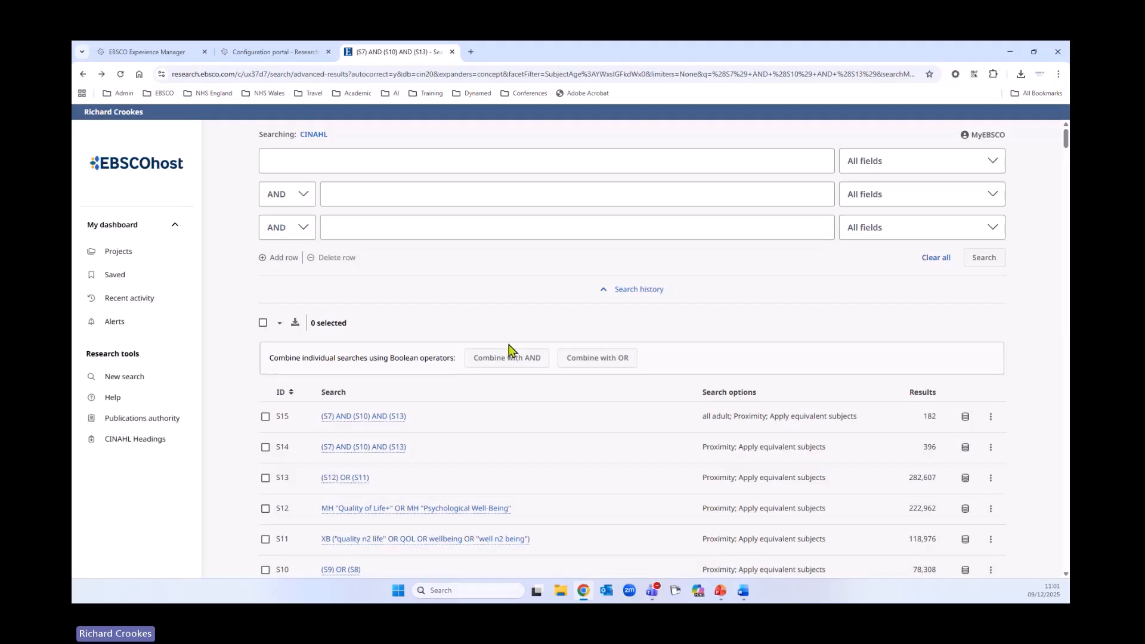
pyautogui.scroll(-7, 540, 397)
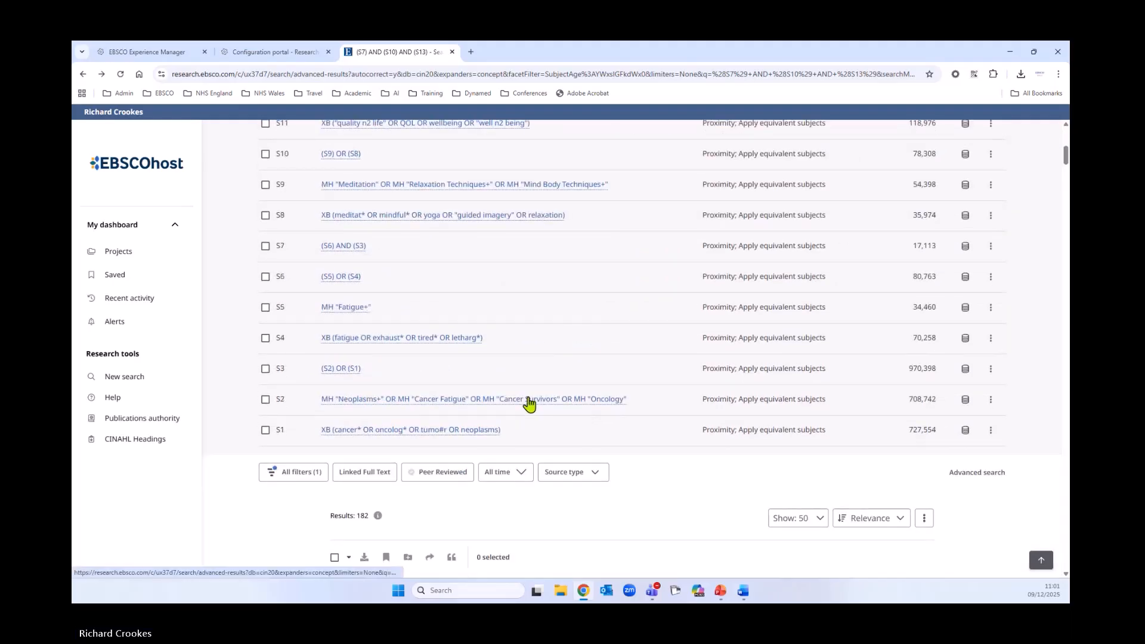
pyautogui.scroll(-3, 530, 403)
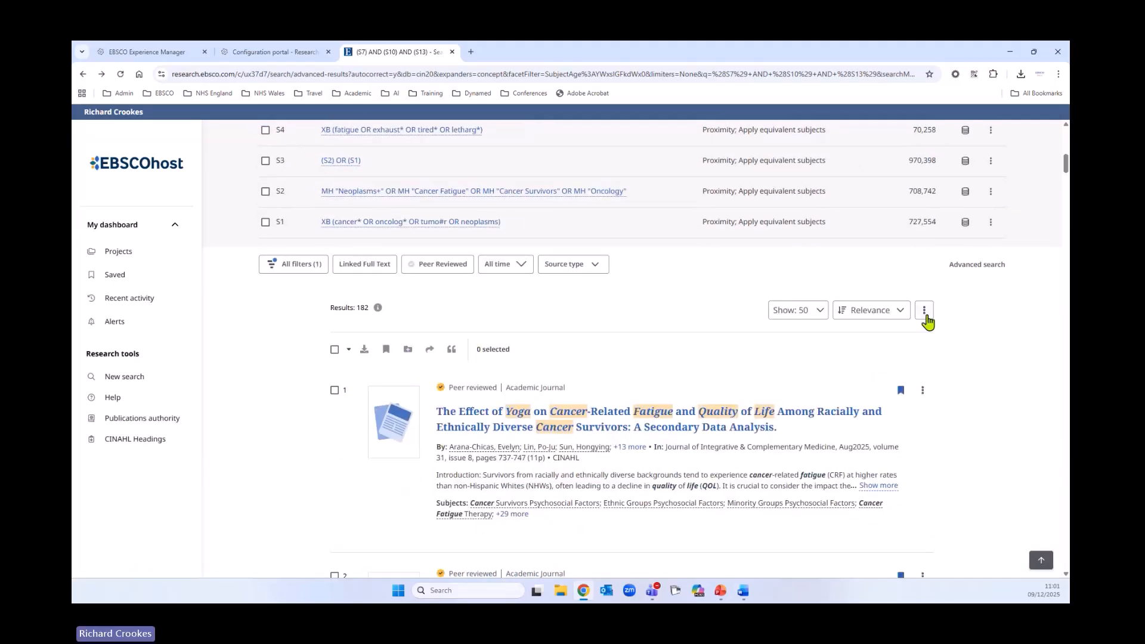
pyautogui.click(925, 310)
pyautogui.click(898, 334)
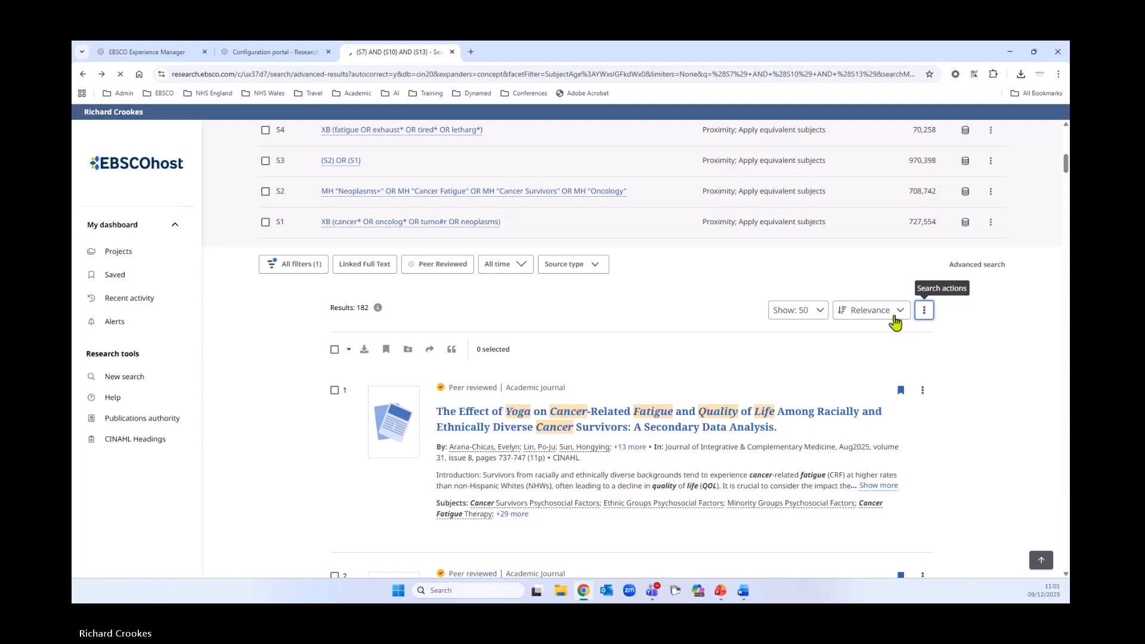
pyautogui.scroll(-10, 740, 429)
pyautogui.scroll(-3, 757, 494)
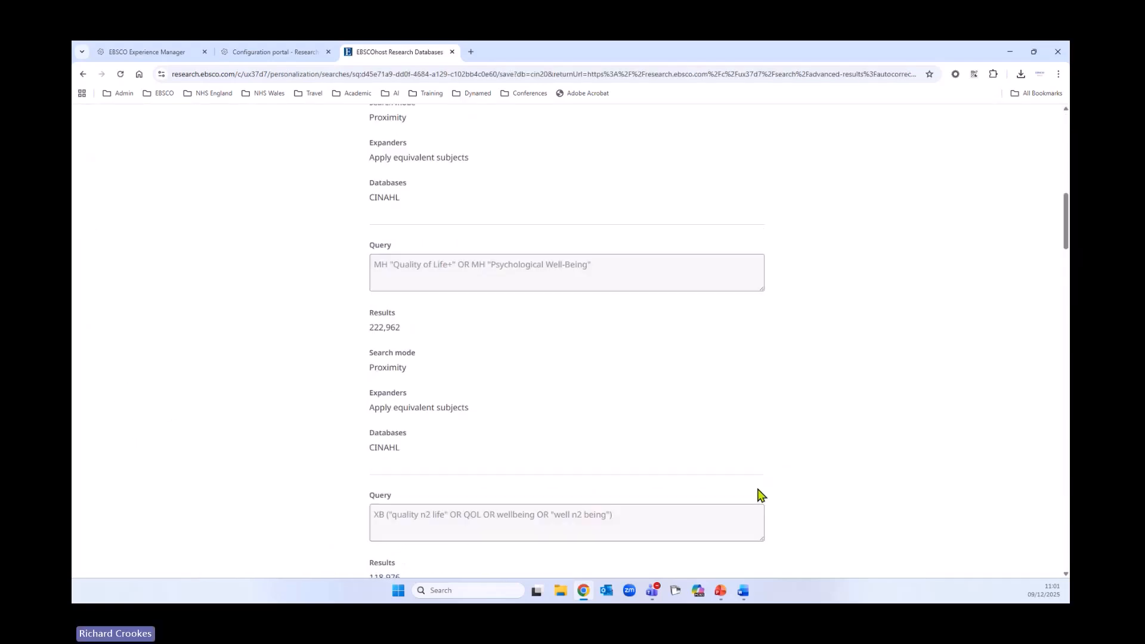
pyautogui.scroll(15, 757, 494)
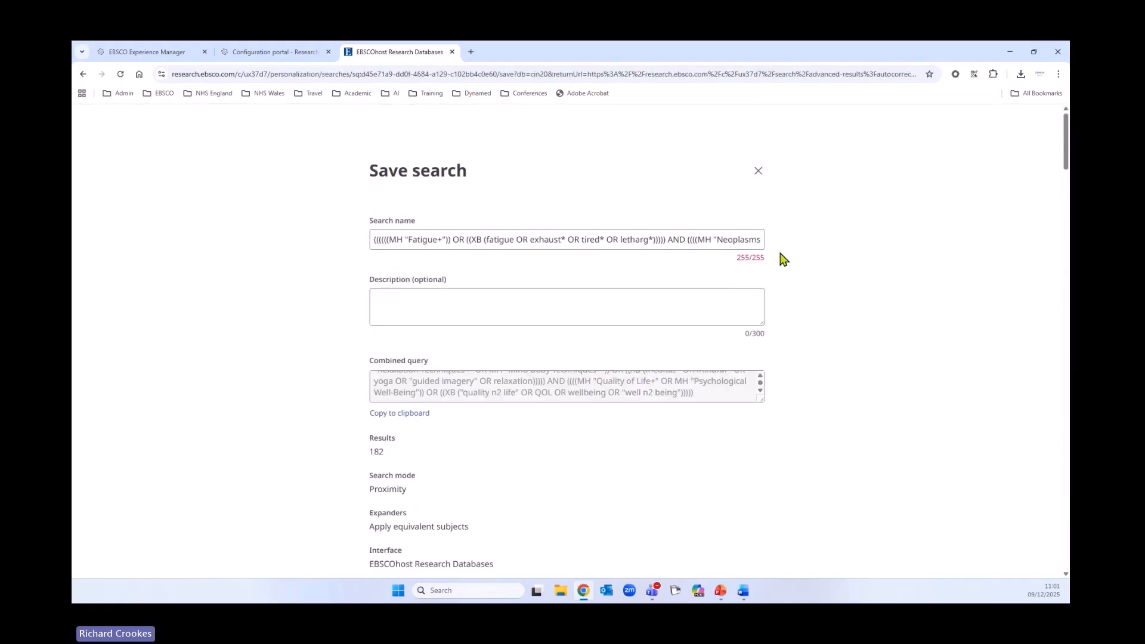
pyautogui.click(758, 171)
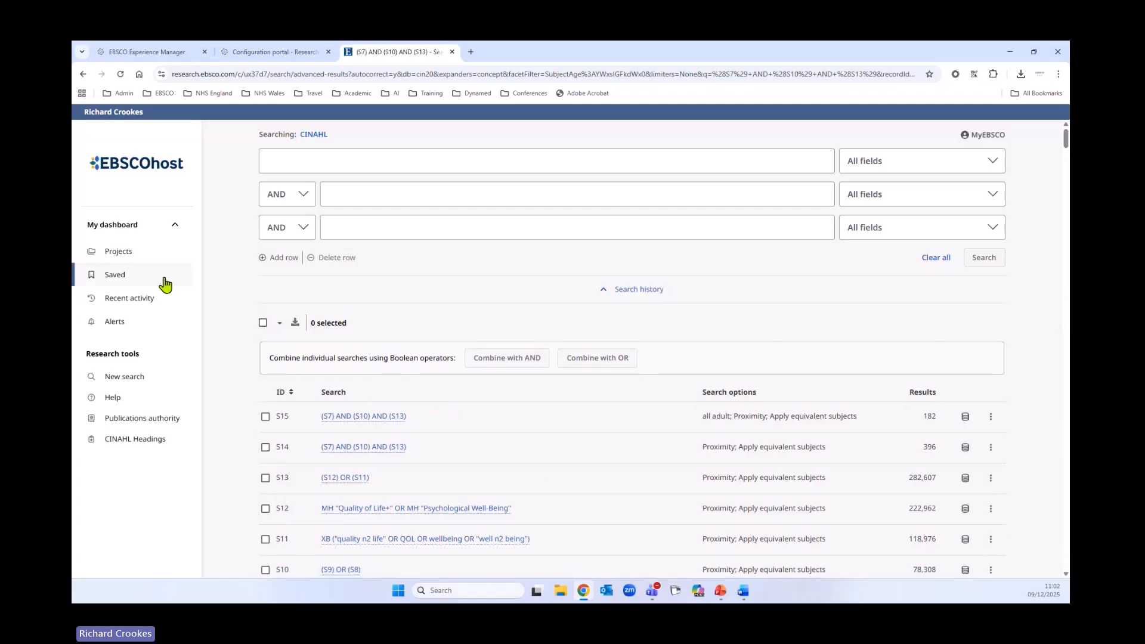
# Add the saved search Adult Cancer Patients and Meditation to the Adults Cancer Patients and Meditation project.
pyautogui.click(120, 277)
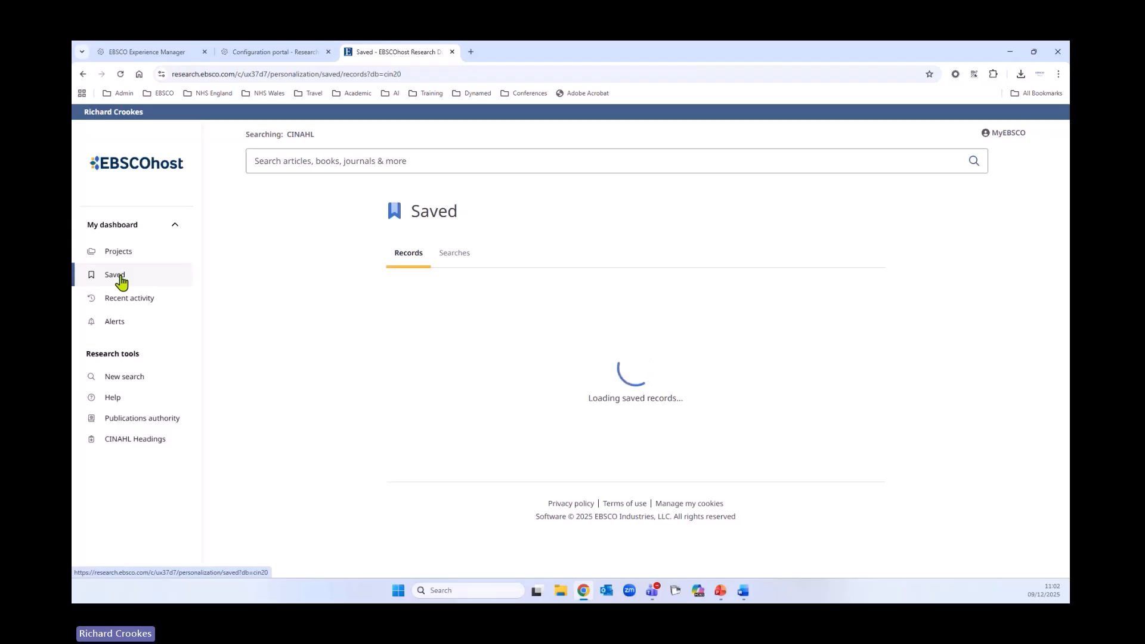
pyautogui.click(448, 256)
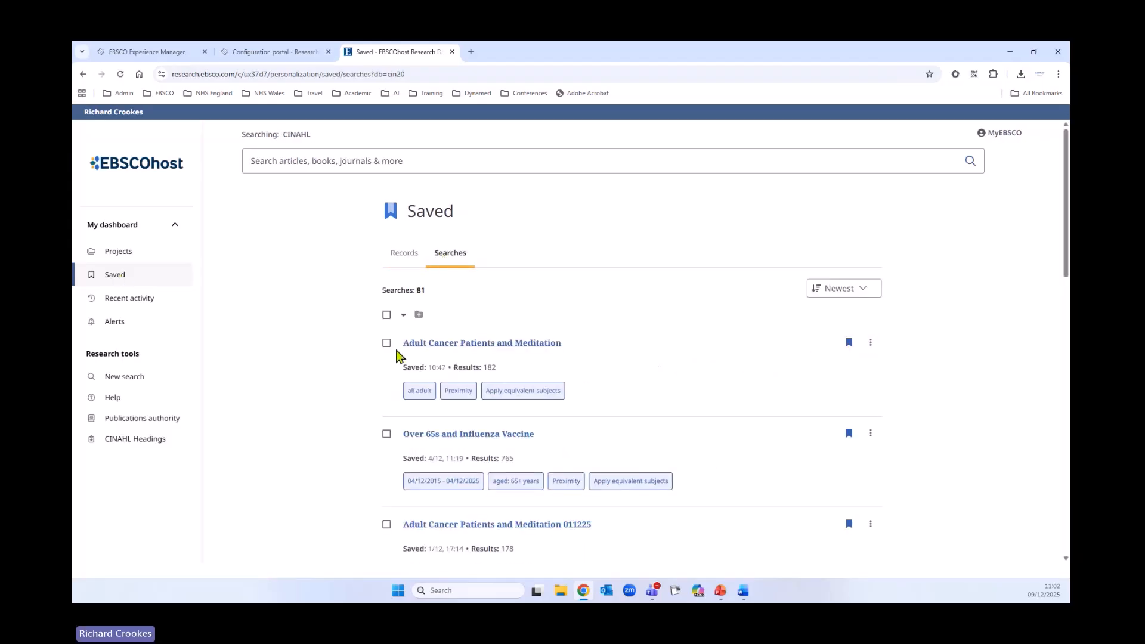
pyautogui.click(386, 343)
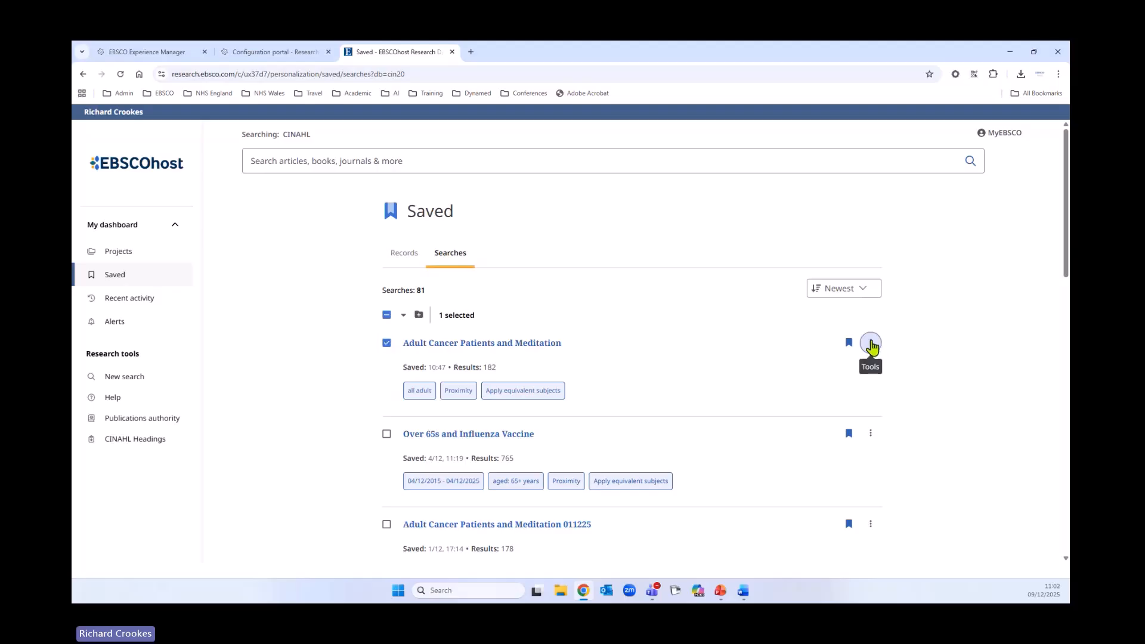
pyautogui.click(869, 344)
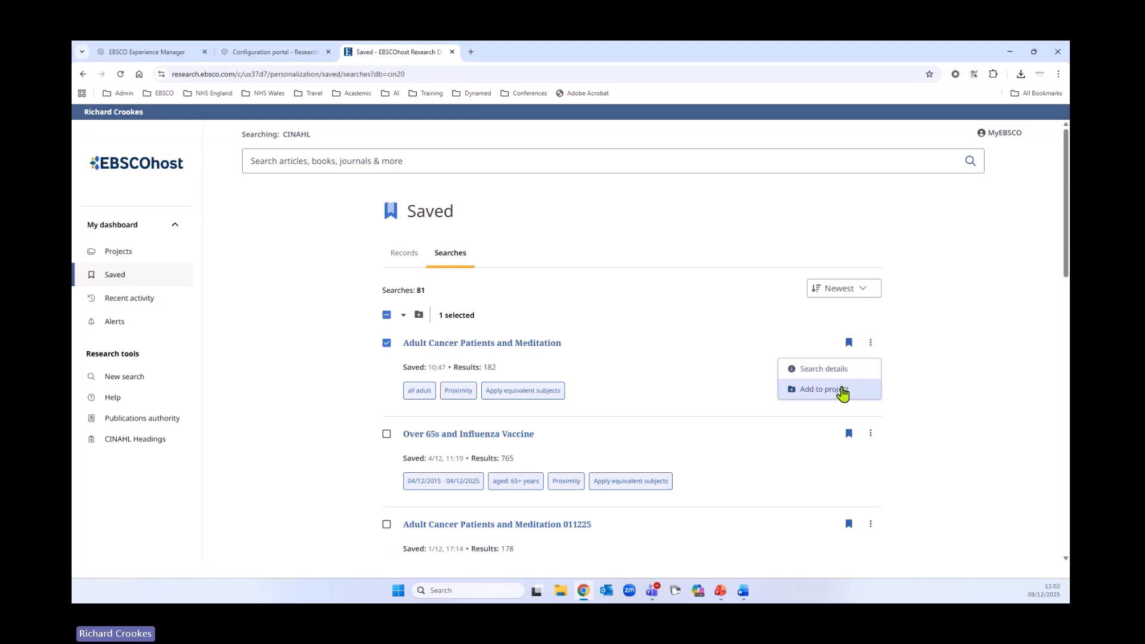
pyautogui.click(835, 391)
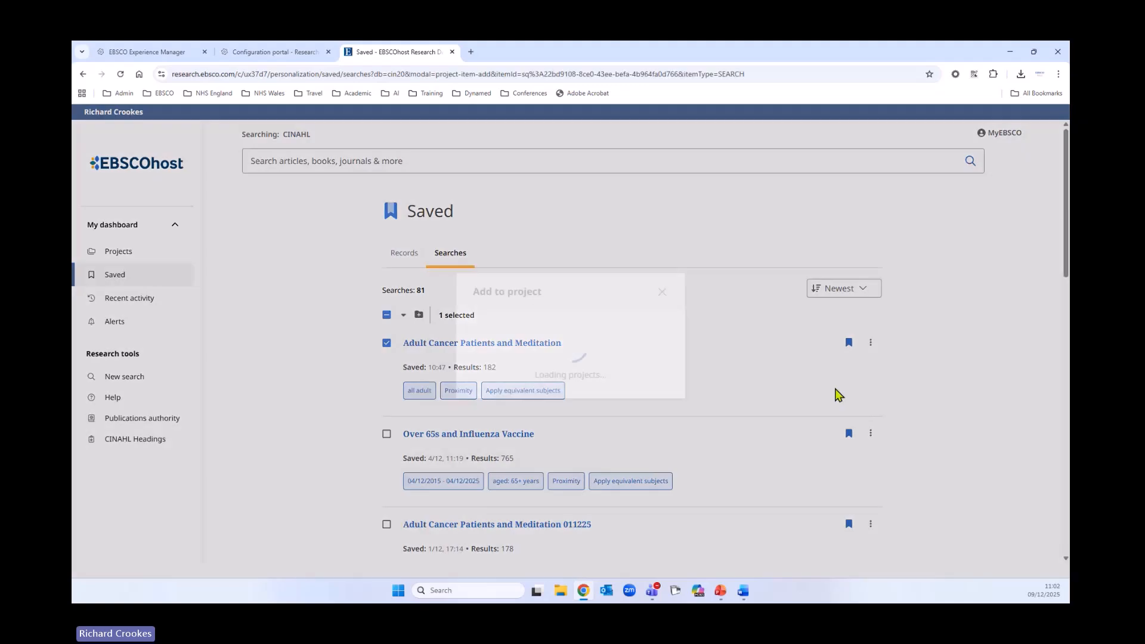
pyautogui.click(574, 335)
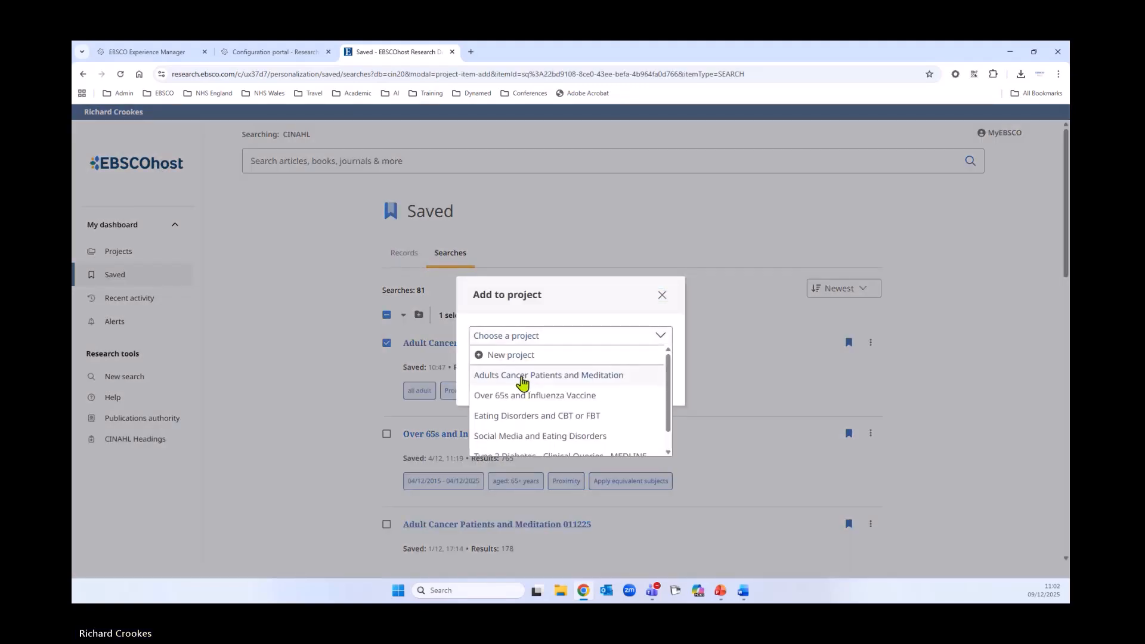
pyautogui.click(524, 381)
pyautogui.click(655, 386)
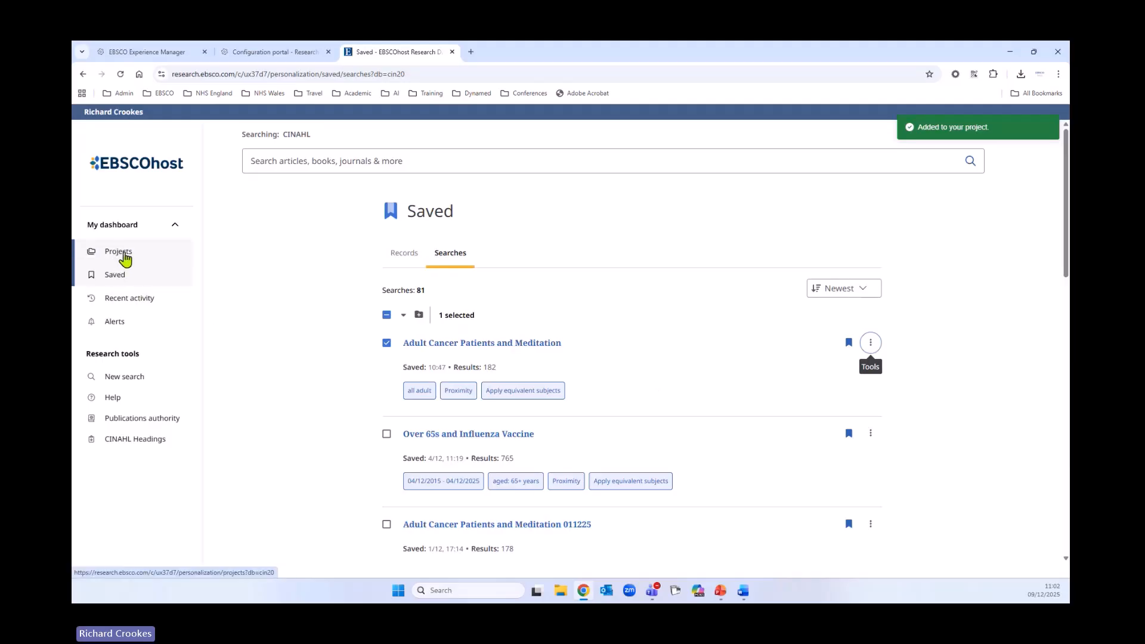
# Open the Adults Cancer Patients and Meditation project and check its searches section.
pyautogui.click(124, 256)
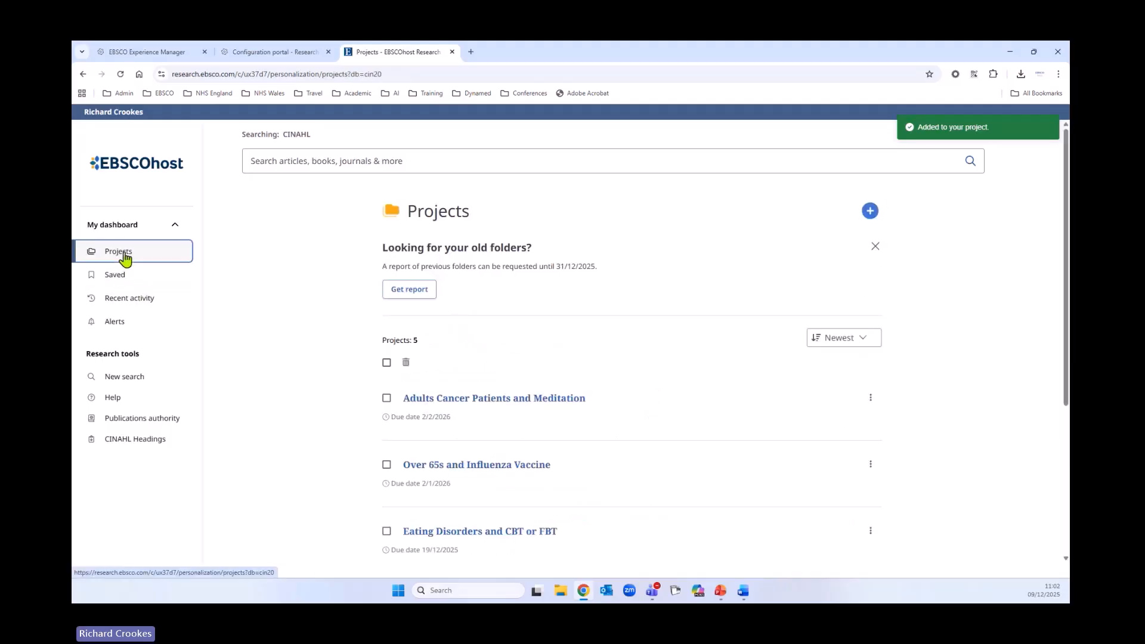
pyautogui.click(548, 398)
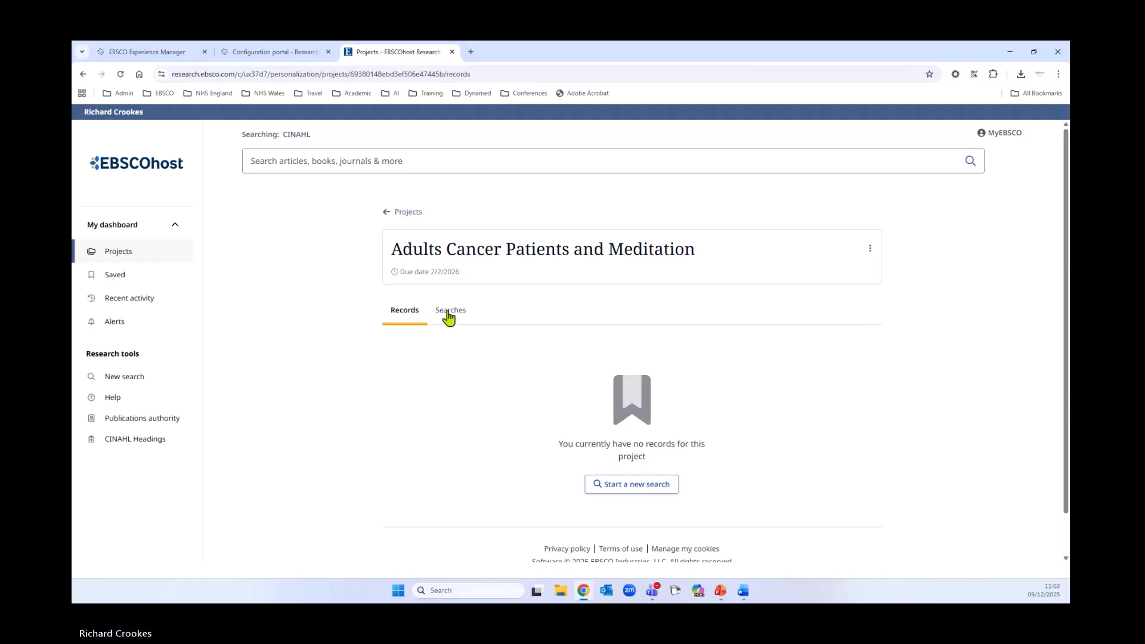
pyautogui.click(445, 311)
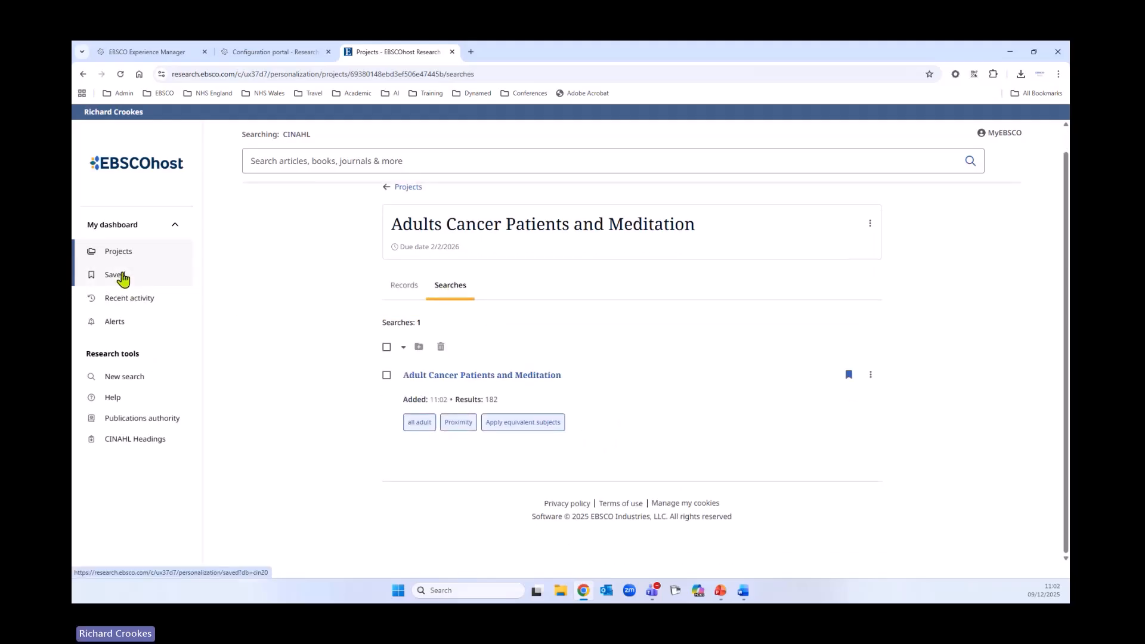
# Try to add the saved search Adult Cancer Patients and Meditation to the Adults Cancer Patients and Meditation project again.
pyautogui.click(123, 279)
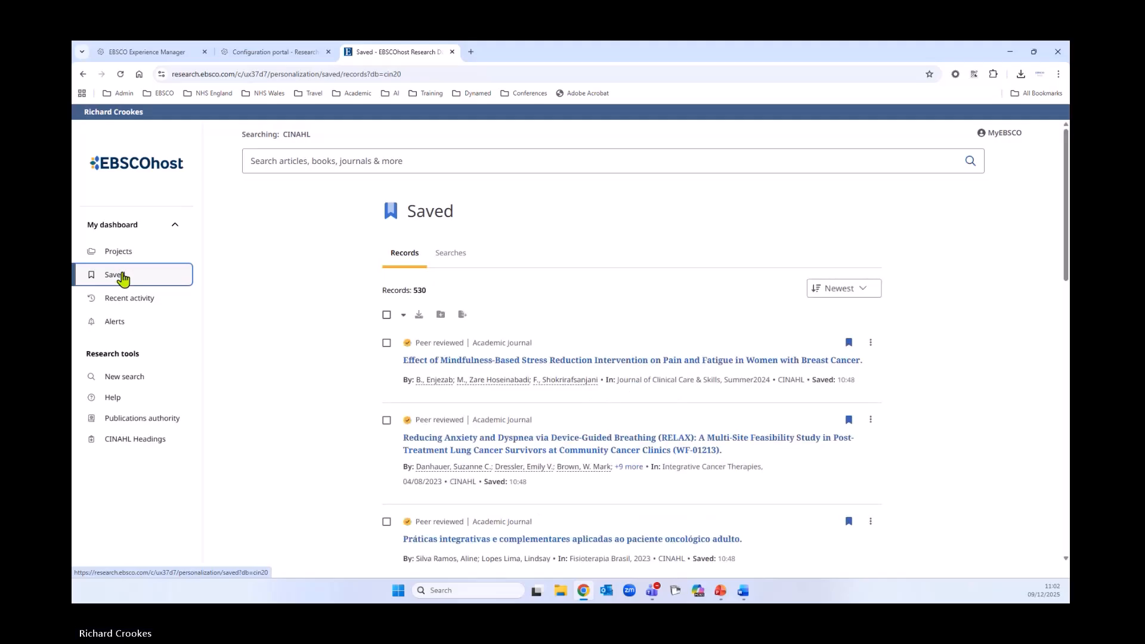
pyautogui.click(451, 253)
pyautogui.click(387, 342)
pyautogui.click(871, 342)
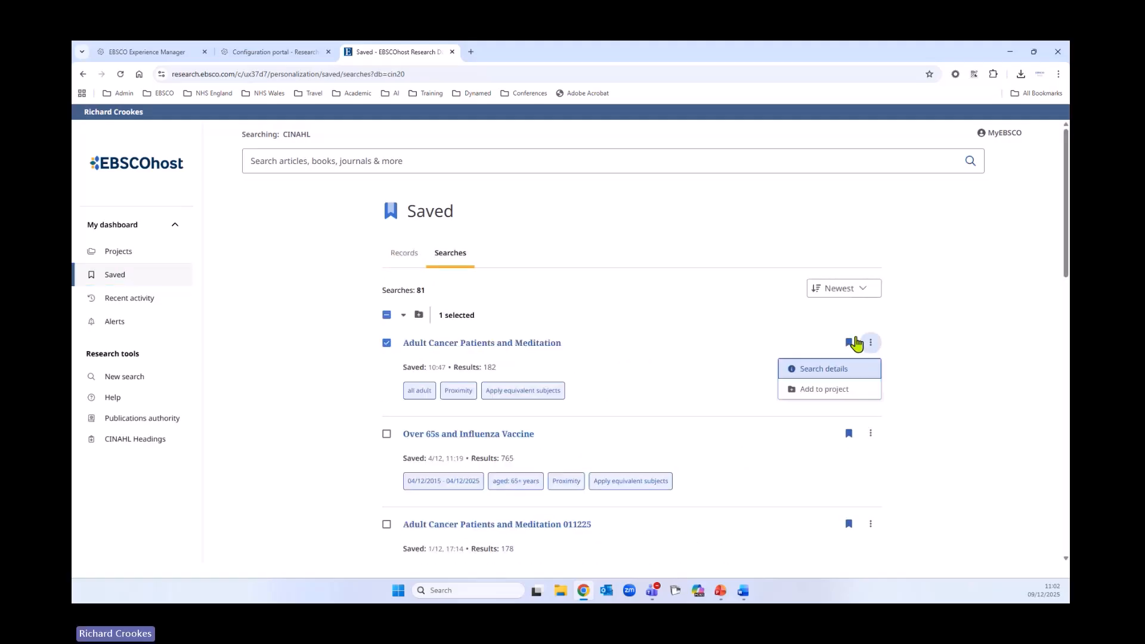
pyautogui.click(826, 388)
pyautogui.click(555, 337)
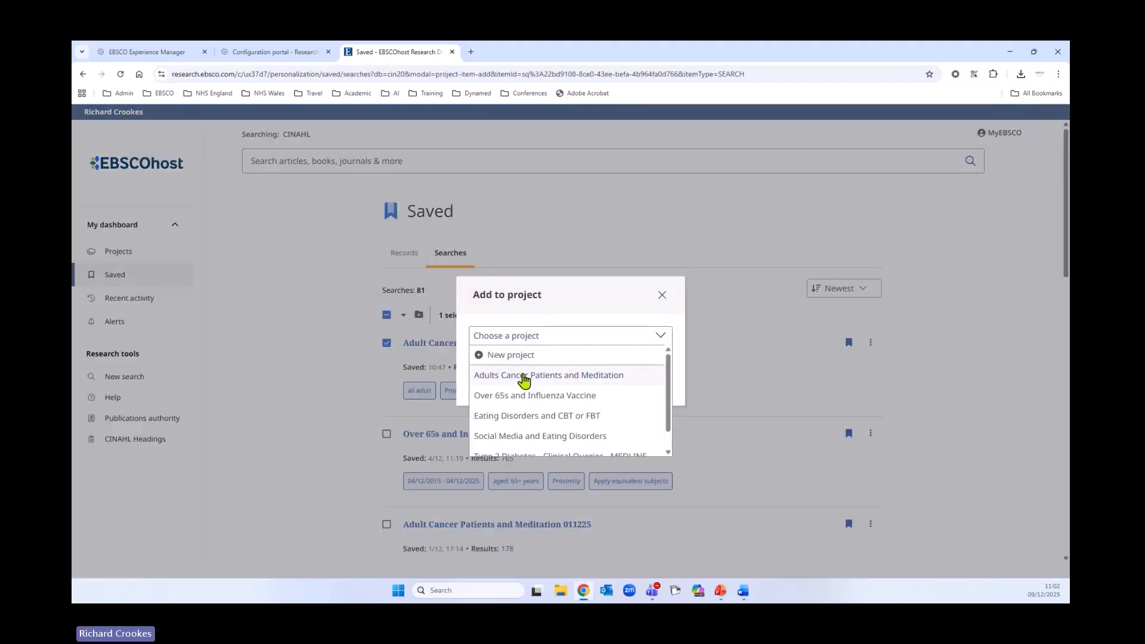
pyautogui.click(525, 377)
pyautogui.click(647, 390)
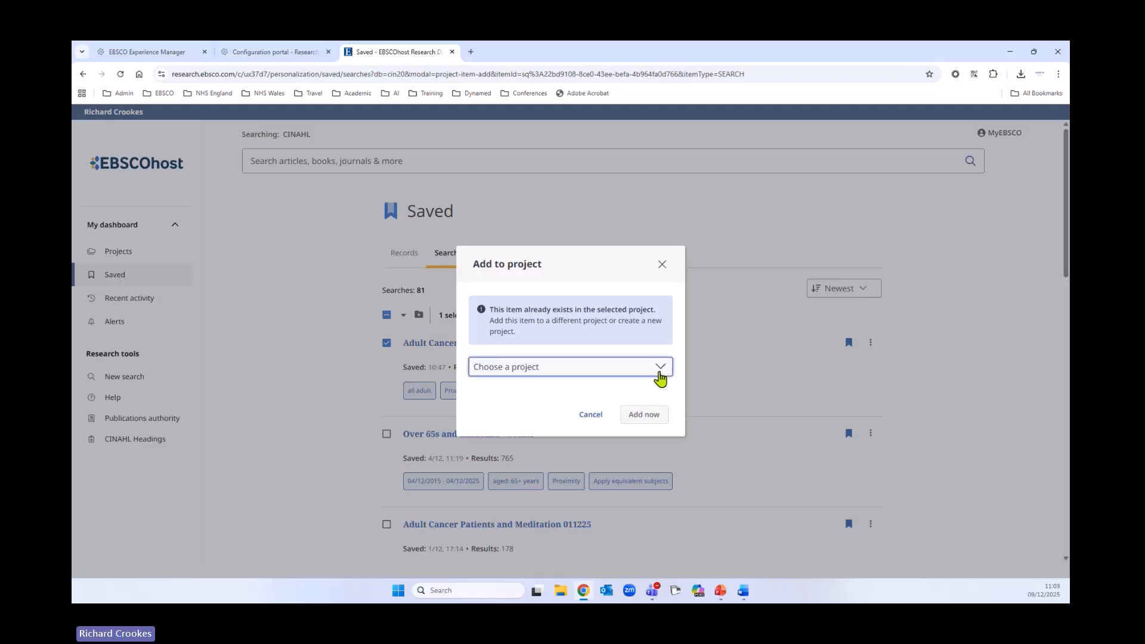
# Check the list of available projects, close the Add to project form and deselect the saved search.
pyautogui.click(658, 372)
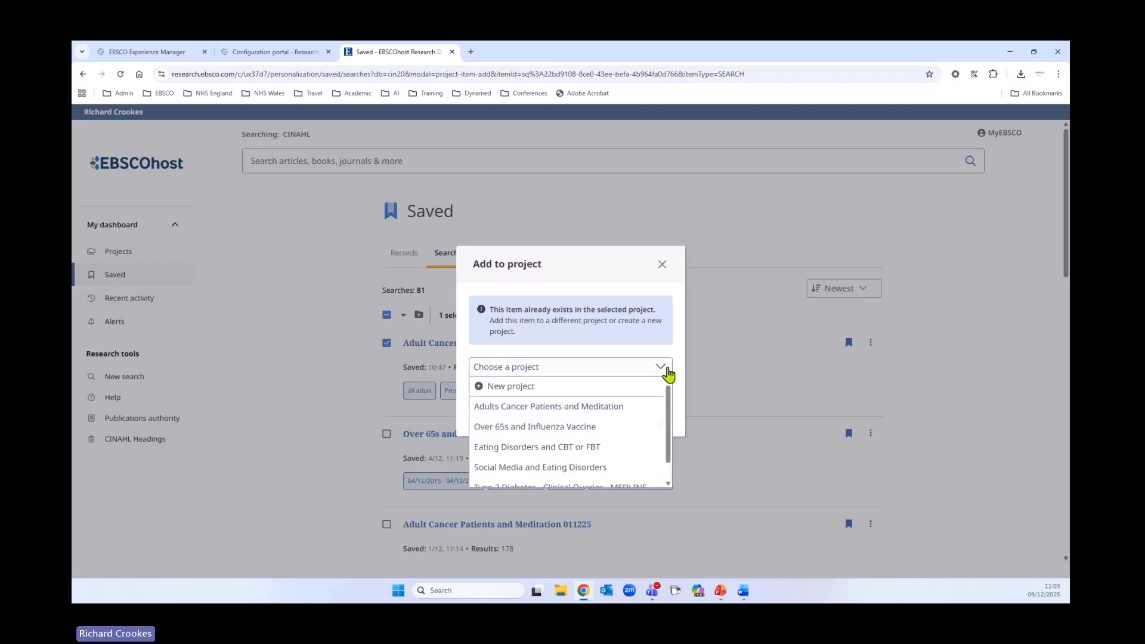
pyautogui.click(661, 368)
pyautogui.click(661, 267)
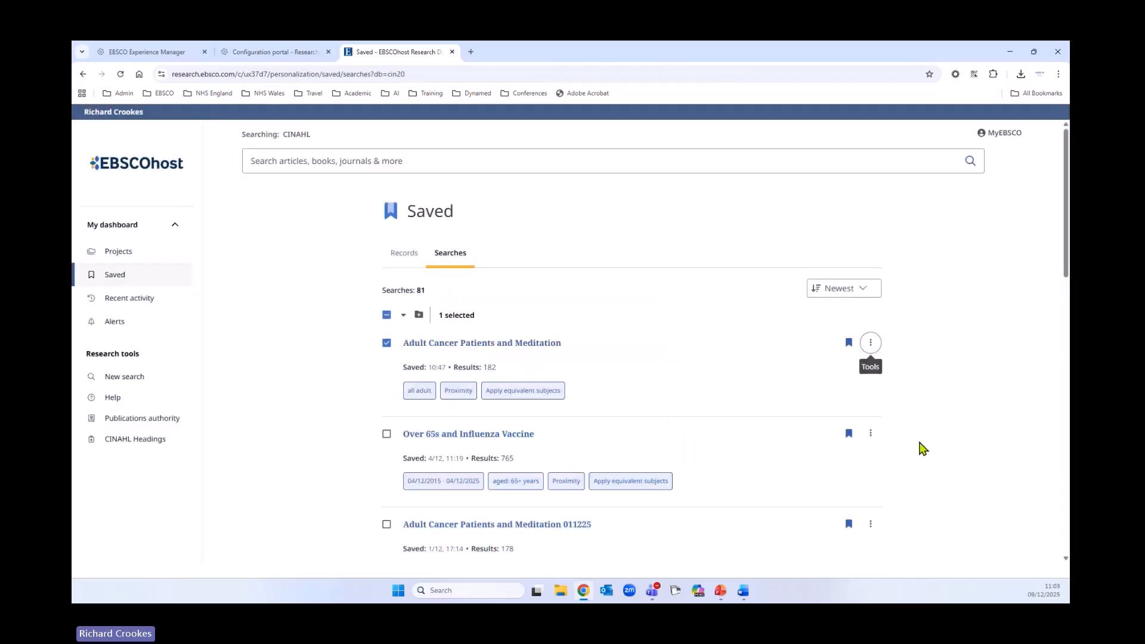
pyautogui.click(386, 343)
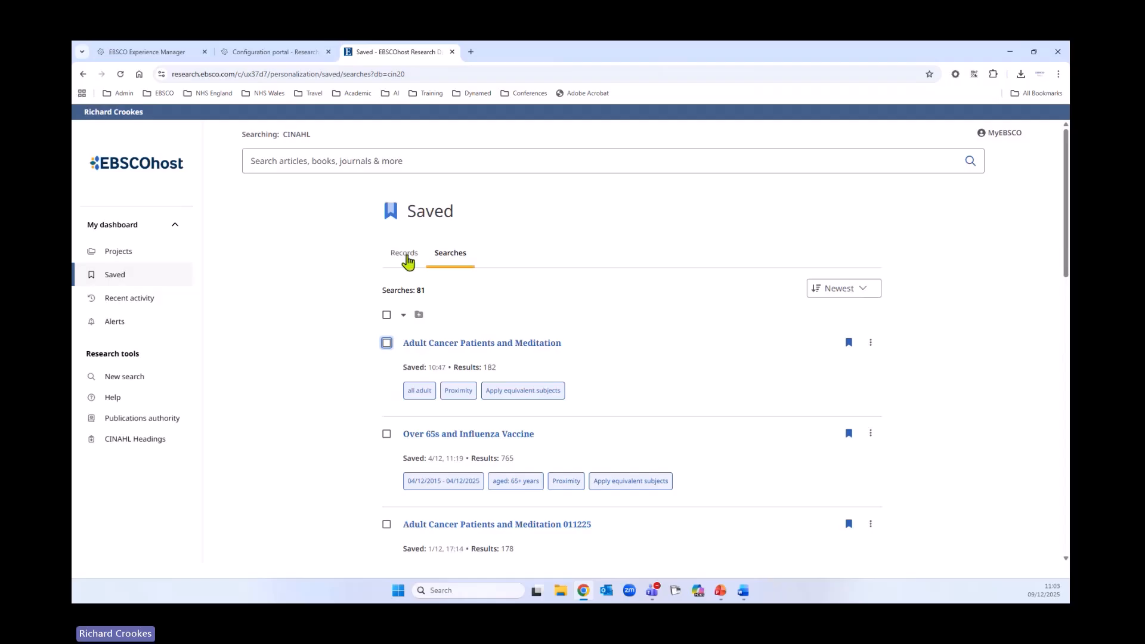
pyautogui.click(871, 342)
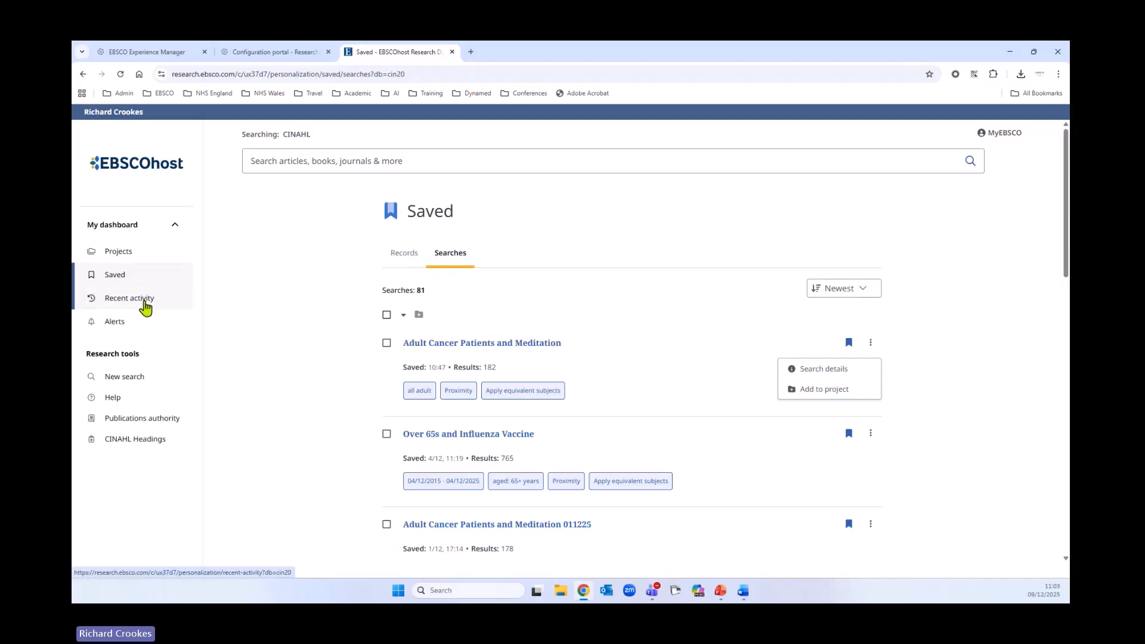
# Open search S15 from recent activity and add its first 50 results to the Adults Cancer Patients and Meditation project.
pyautogui.click(145, 308)
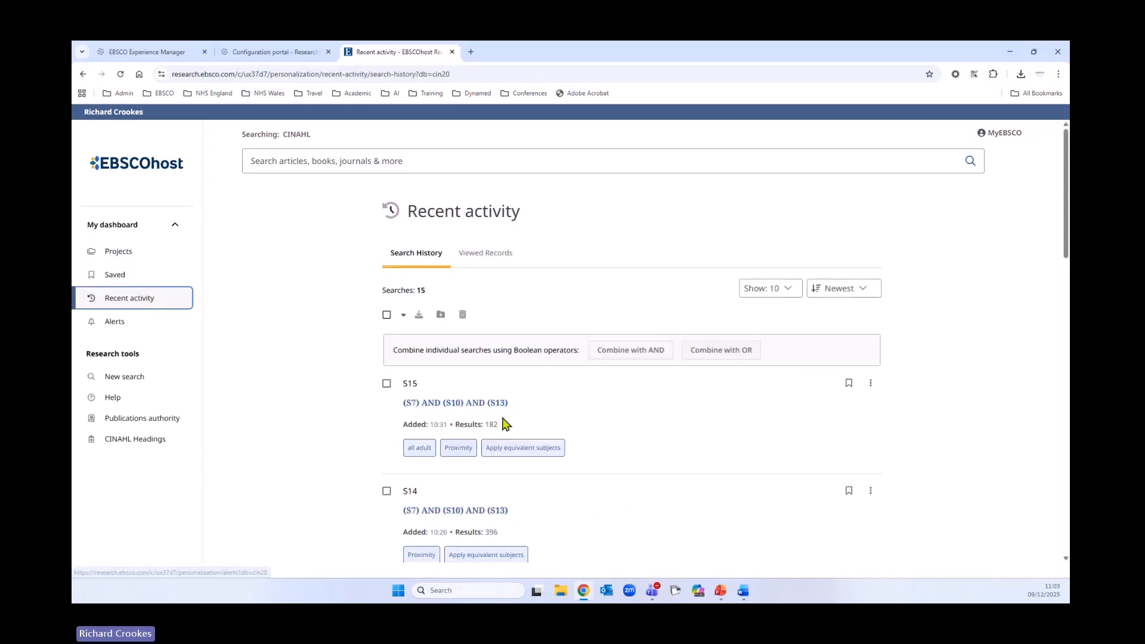
pyautogui.click(473, 410)
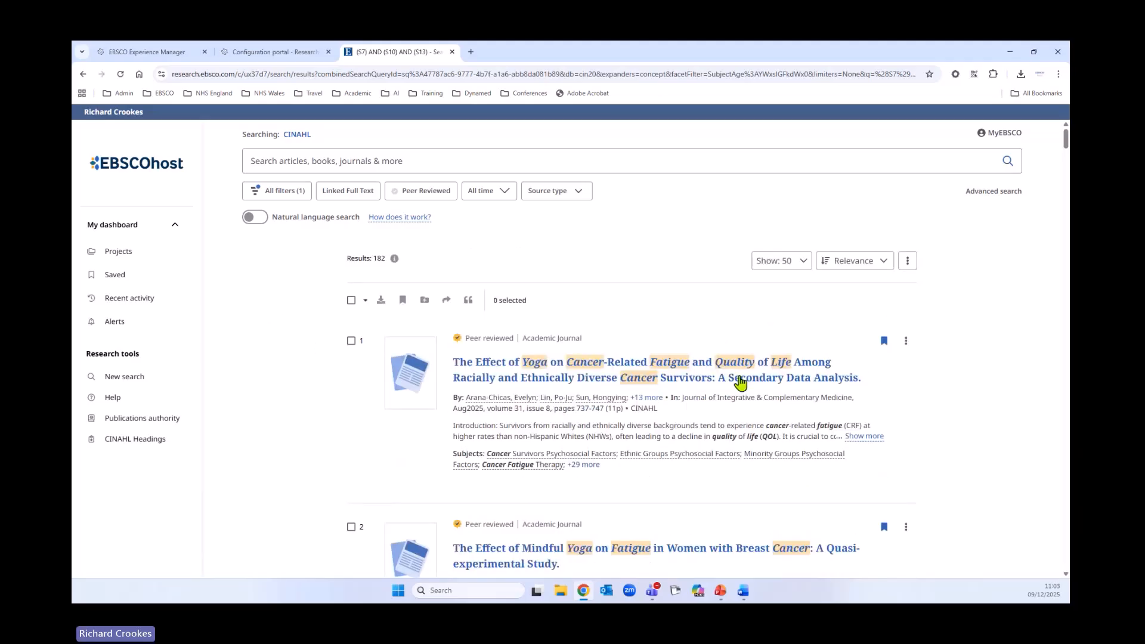
pyautogui.click(351, 301)
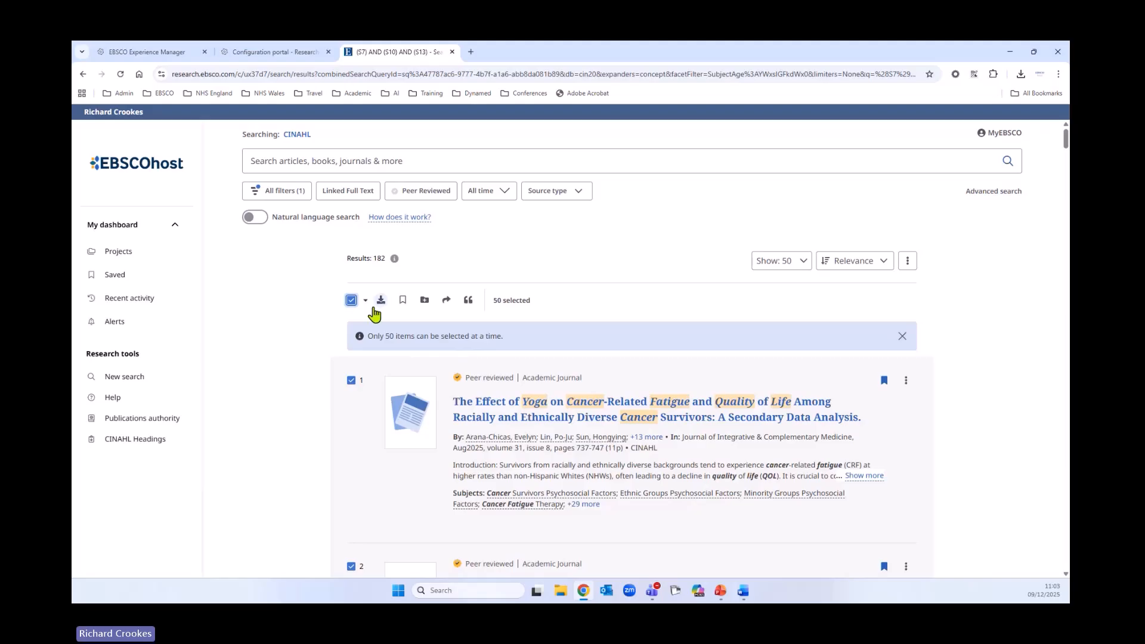
pyautogui.click(424, 303)
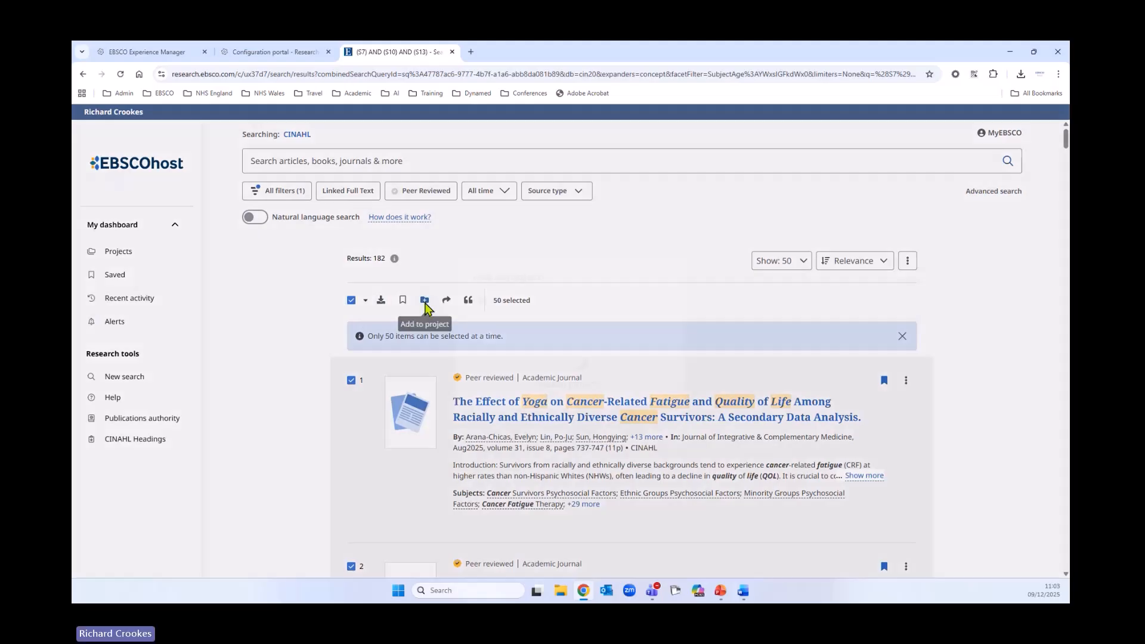
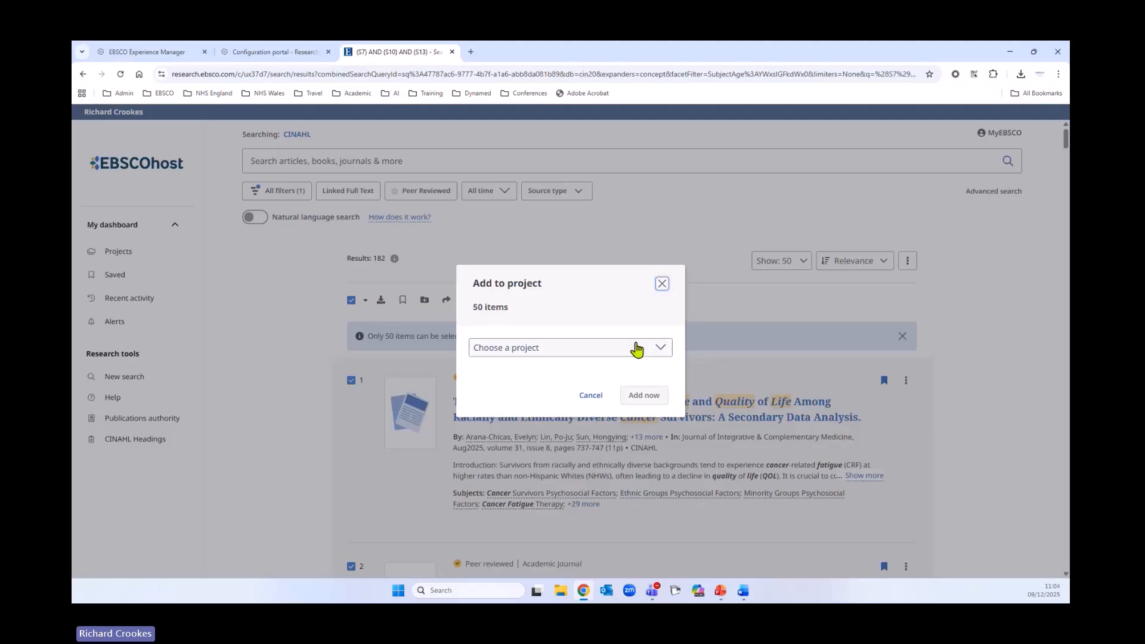
pyautogui.click(636, 346)
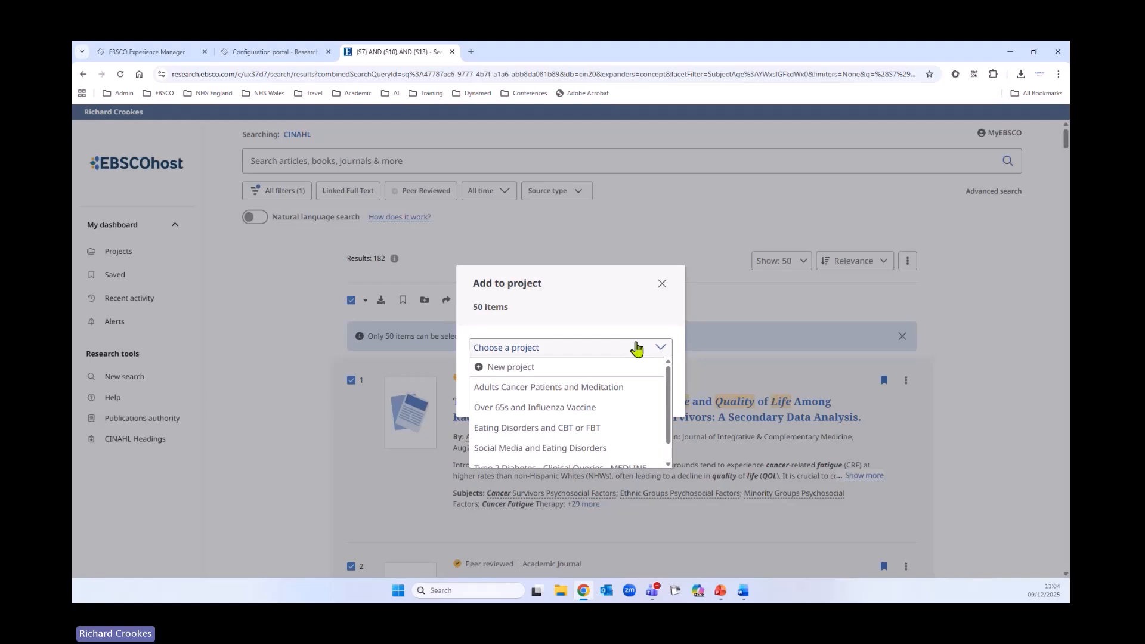
pyautogui.click(549, 389)
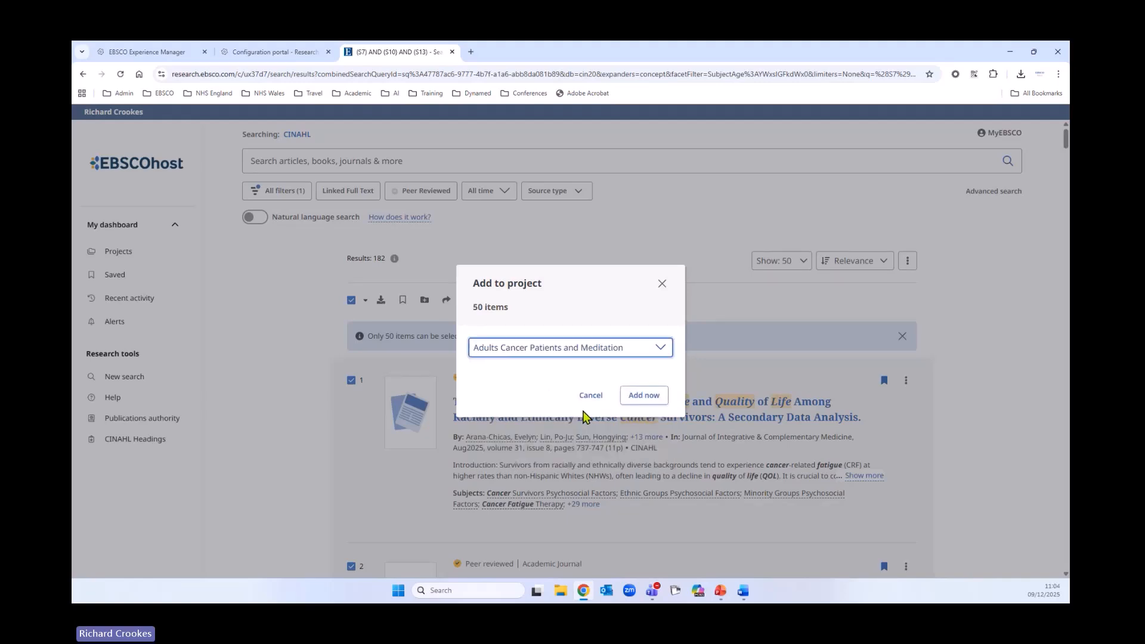
pyautogui.click(652, 401)
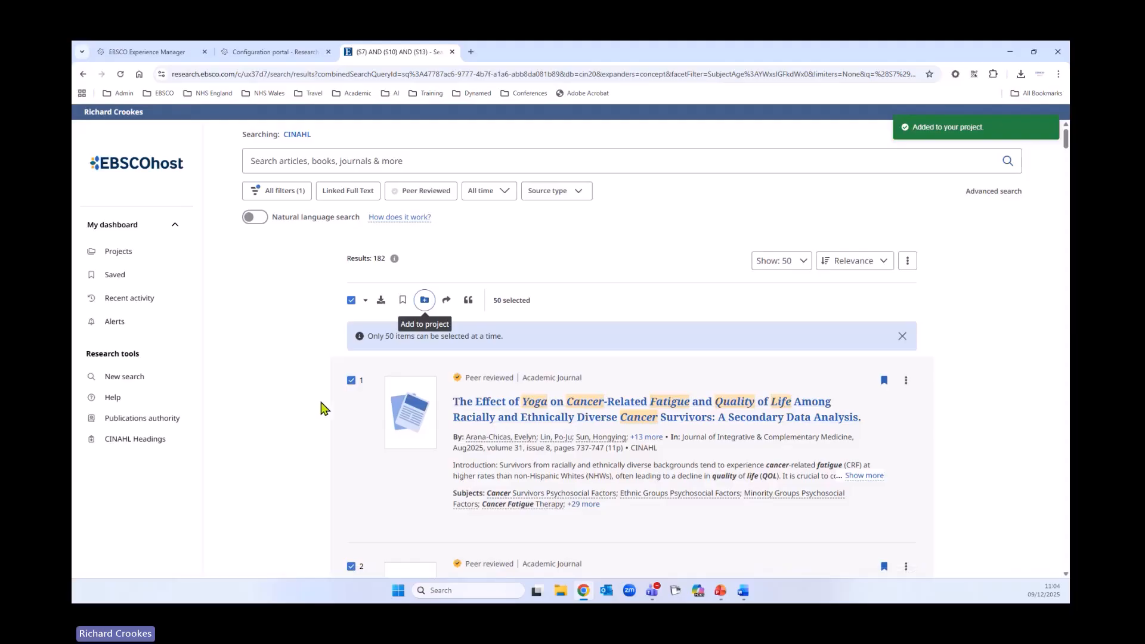
# Deselect all the selected records in the results list.
pyautogui.scroll(-2, 303, 414)
pyautogui.scroll(2, 308, 443)
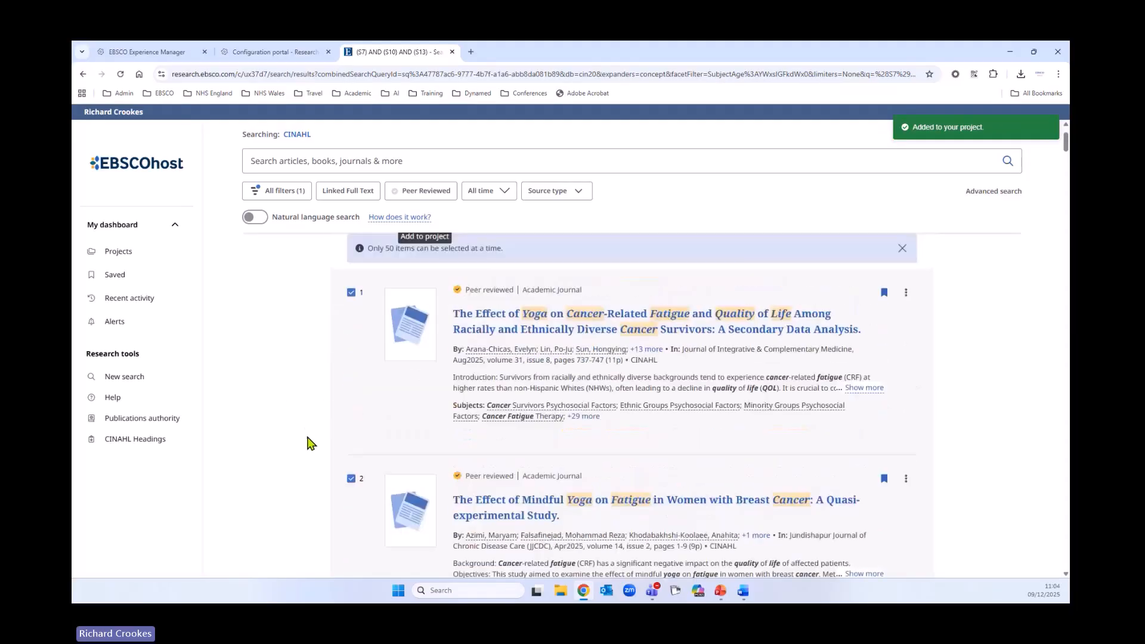
pyautogui.scroll(-3, 721, 453)
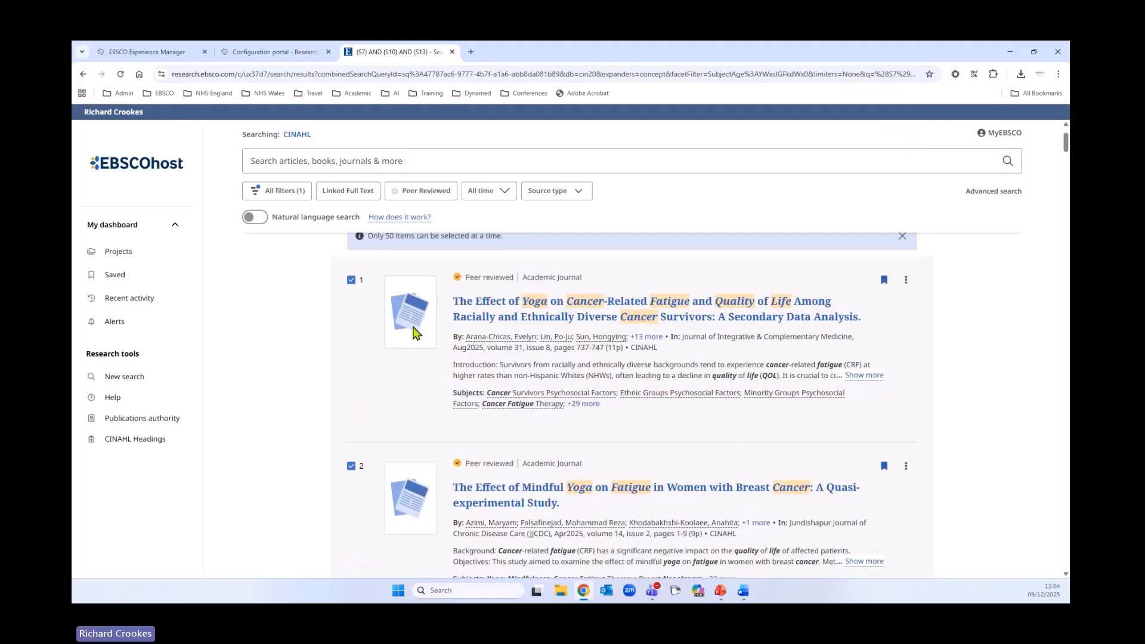
pyautogui.scroll(3, 350, 327)
pyautogui.click(351, 300)
# View the record tools for the first two results, including the Add to project option.
pyautogui.scroll(-2, 656, 334)
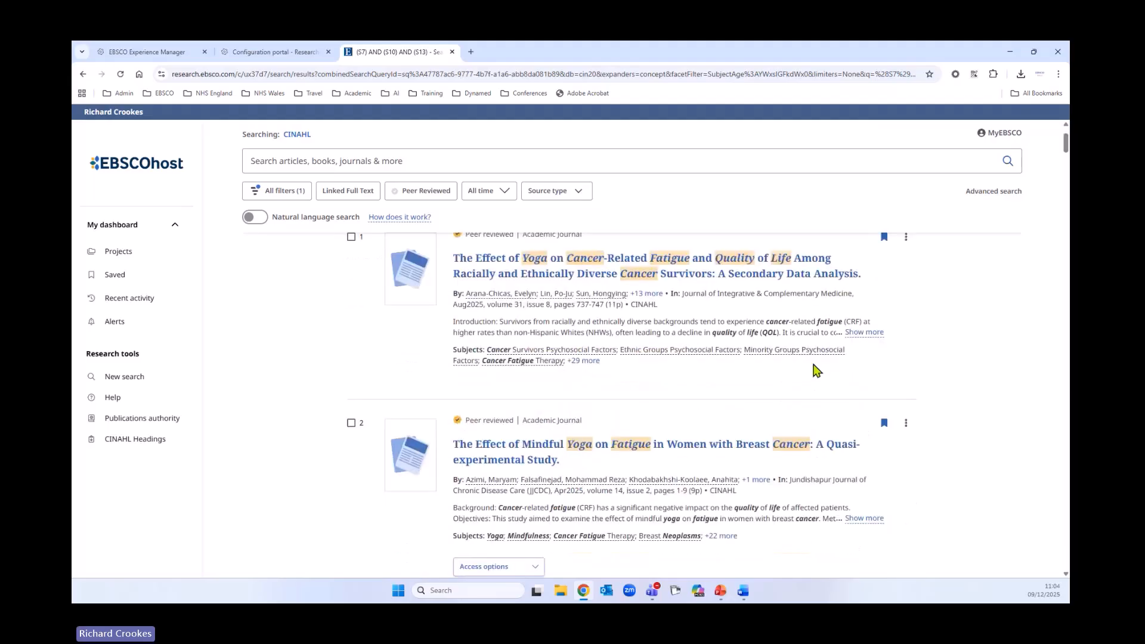
pyautogui.click(906, 248)
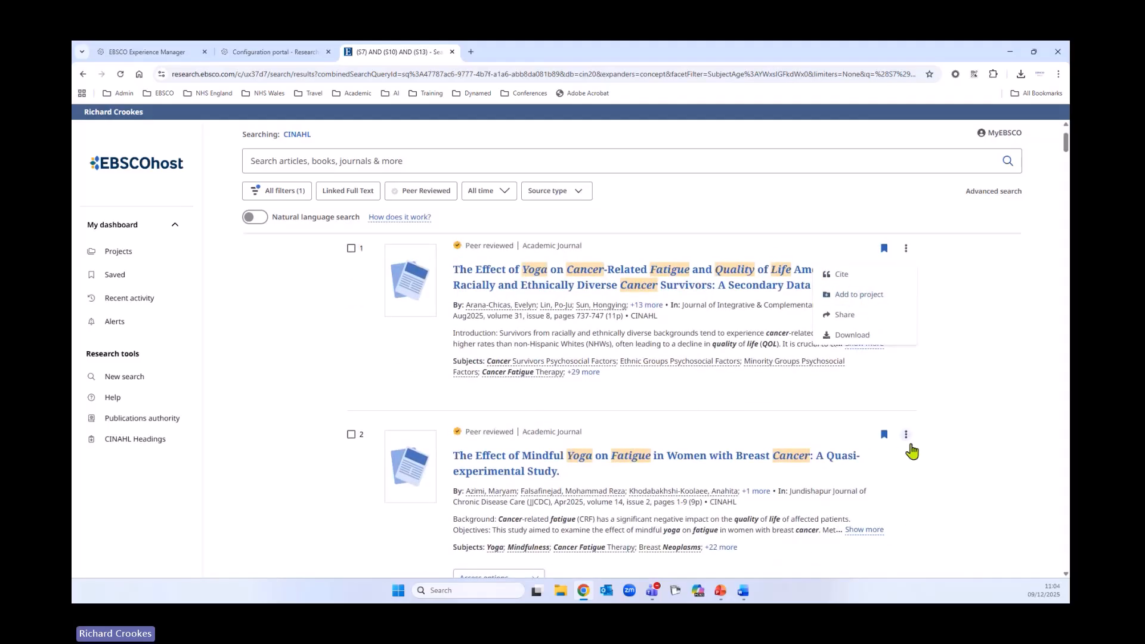
pyautogui.click(906, 435)
# Open the fourth result, on yoga and cancer-related fatigue, try to add it to the Adults Cancer Patients and Meditation project, and cancel.
pyautogui.scroll(-2, 853, 485)
pyautogui.scroll(-4, 660, 455)
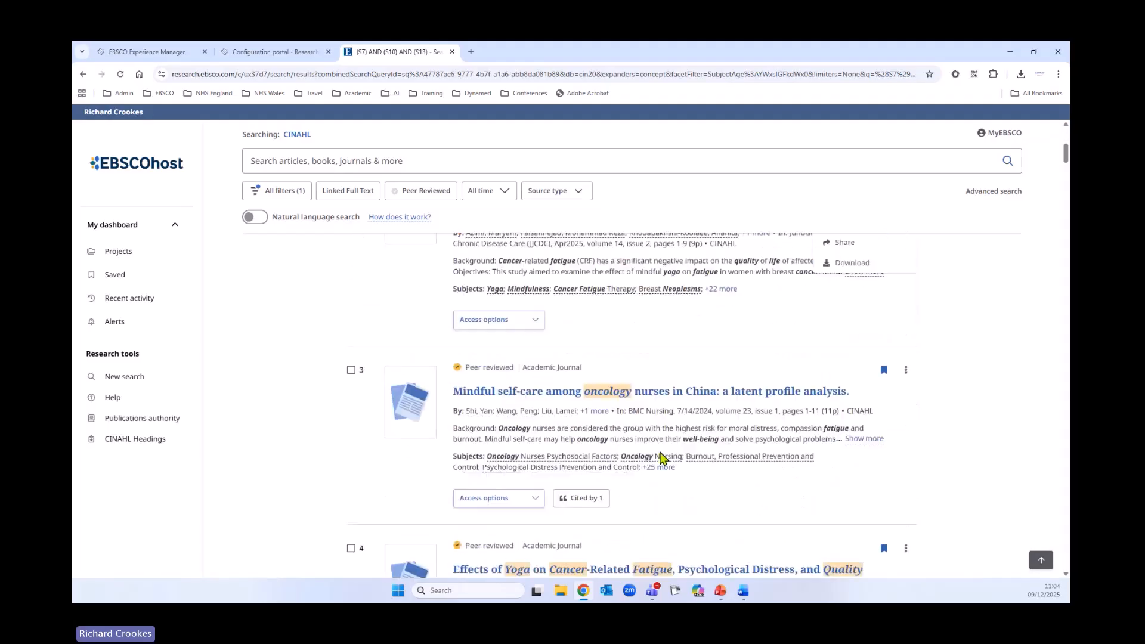
pyautogui.click(576, 487)
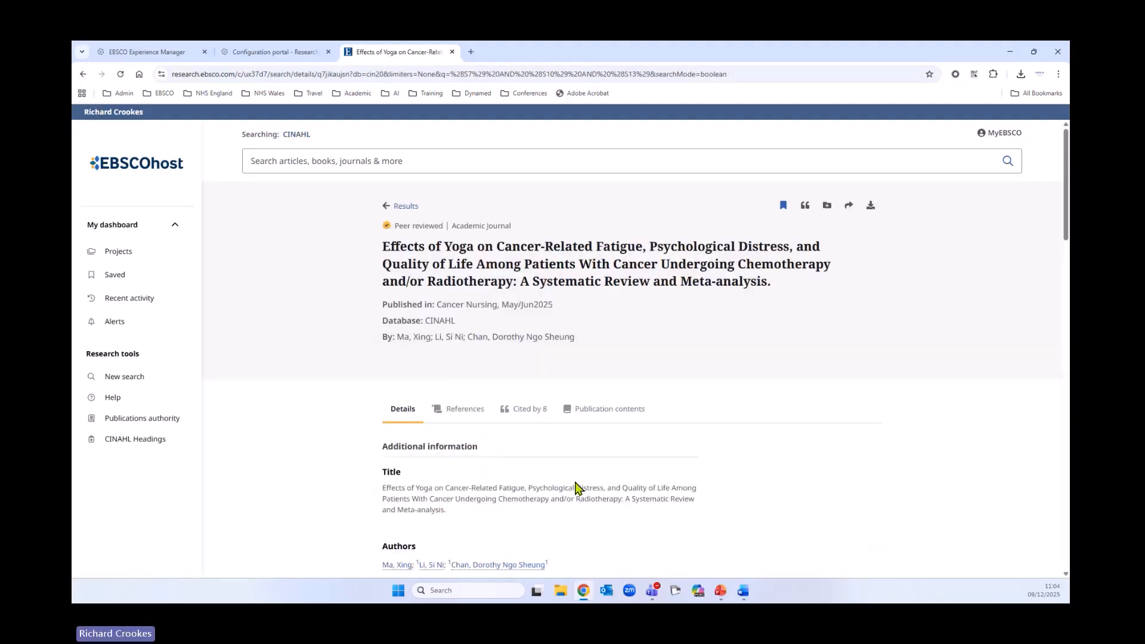
pyautogui.click(827, 206)
pyautogui.click(572, 335)
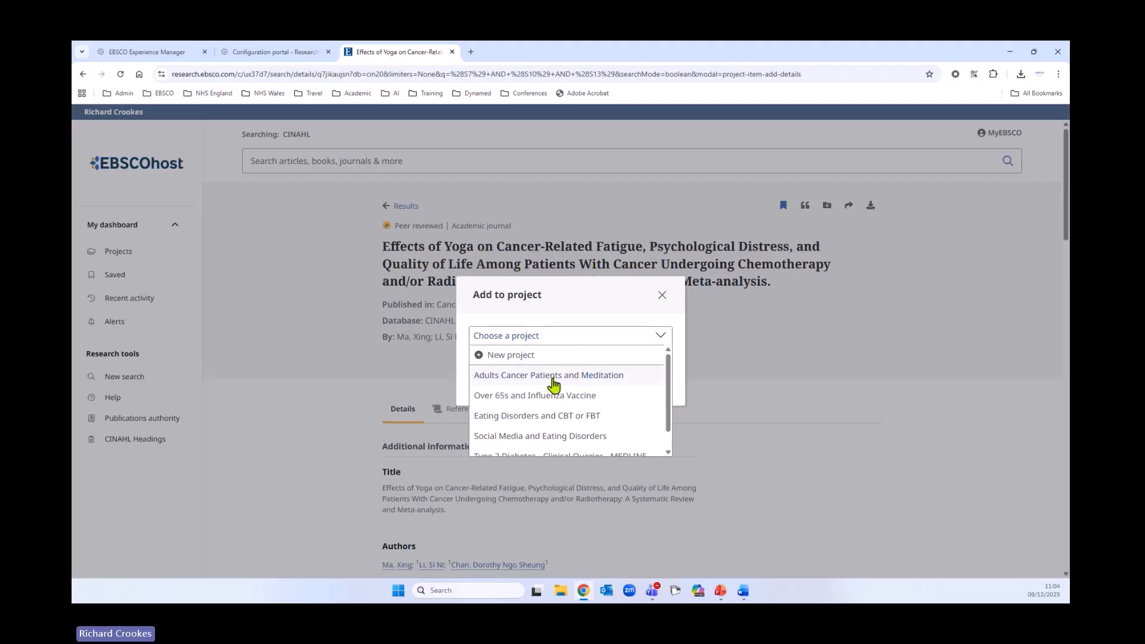
pyautogui.click(553, 375)
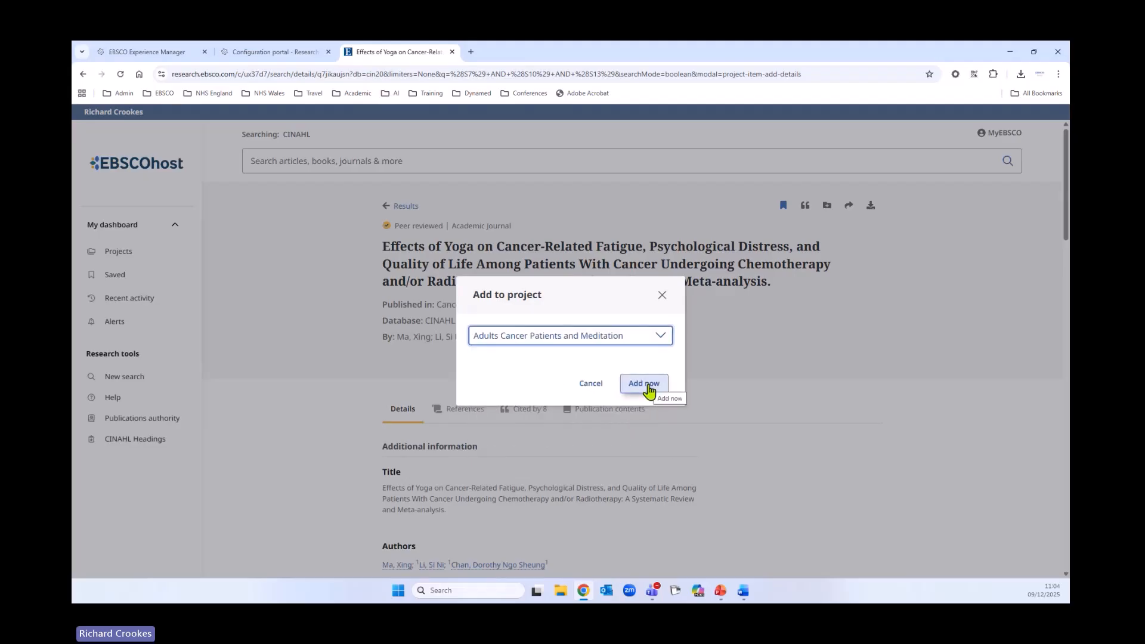
pyautogui.click(649, 389)
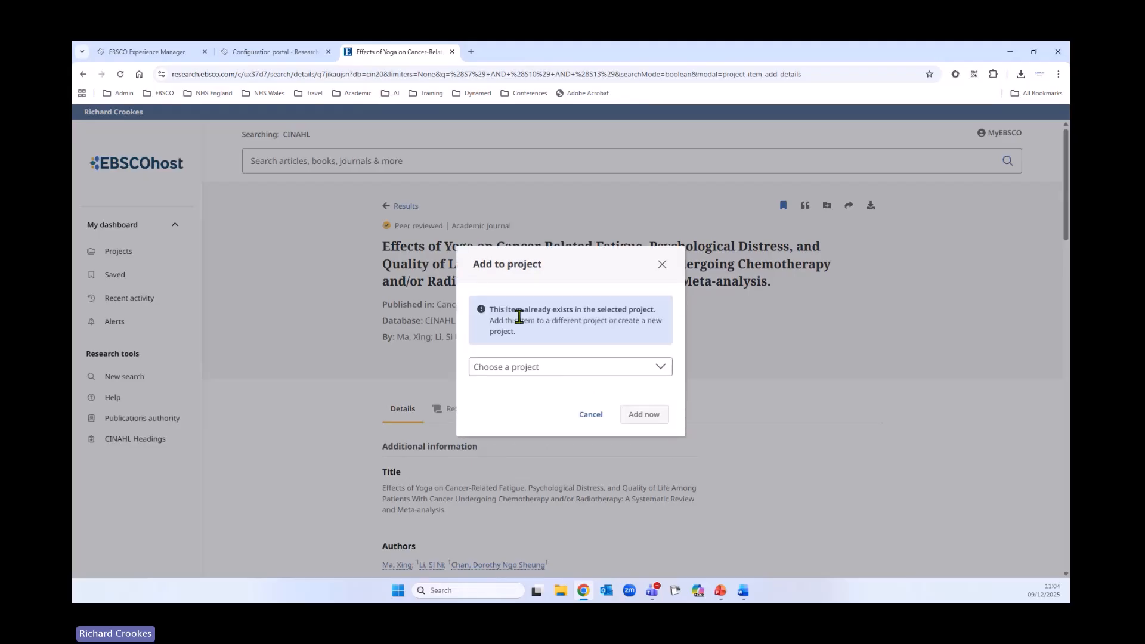
pyautogui.moveTo(492, 310); pyautogui.dragTo(514, 327)
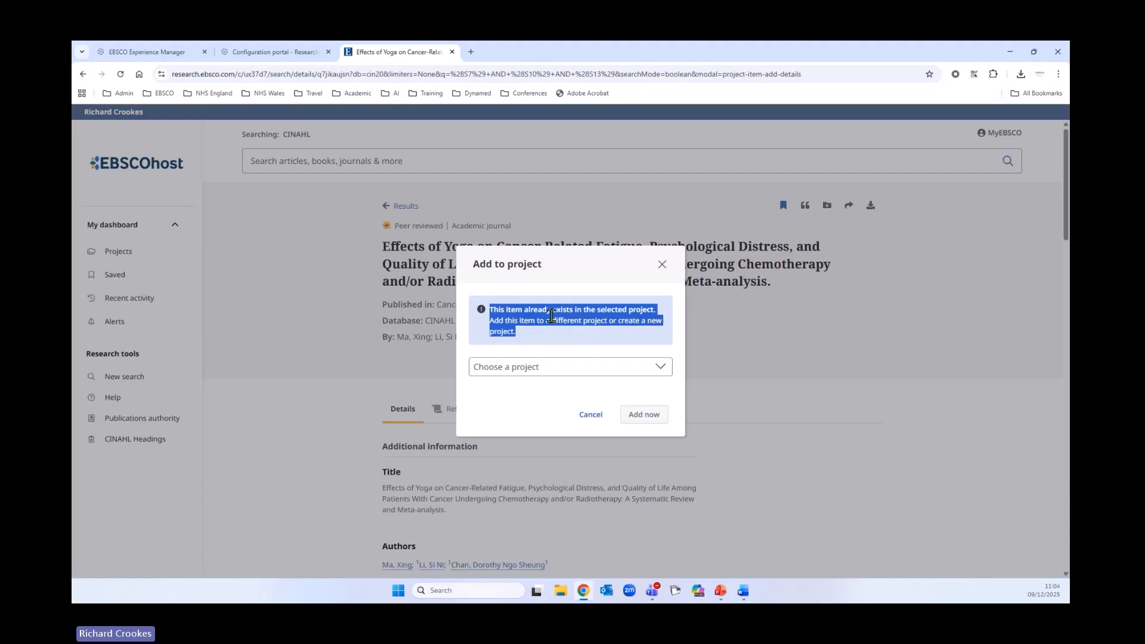
pyautogui.click(552, 316)
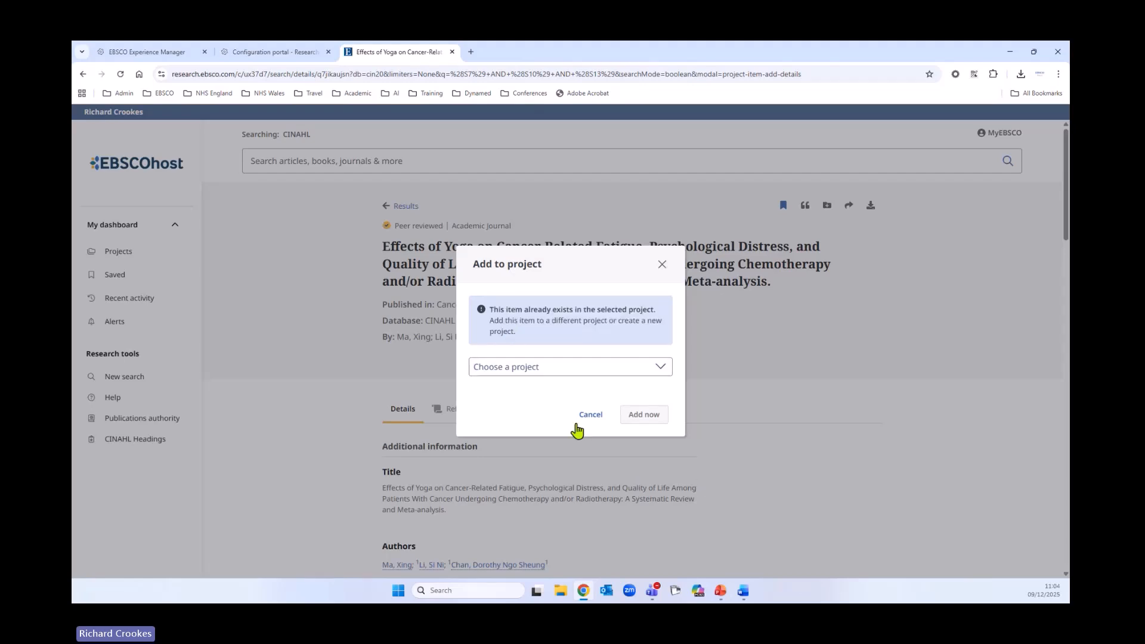
pyautogui.click(591, 416)
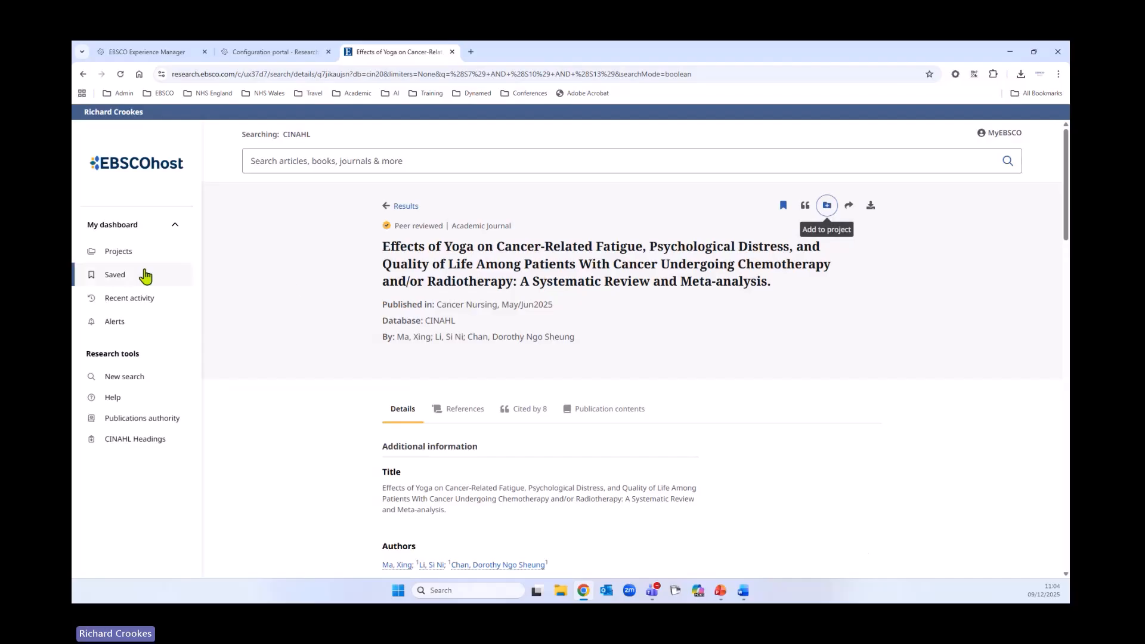
# Open the Adults Cancer Patients and Meditation project and look through its records.
pyautogui.click(121, 256)
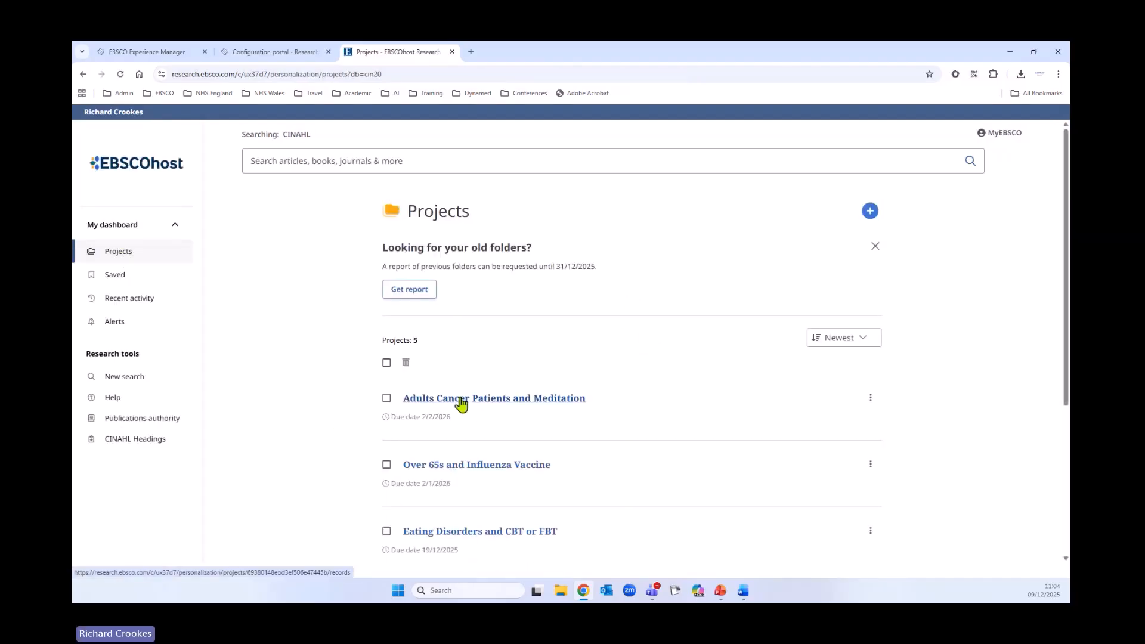
pyautogui.click(461, 404)
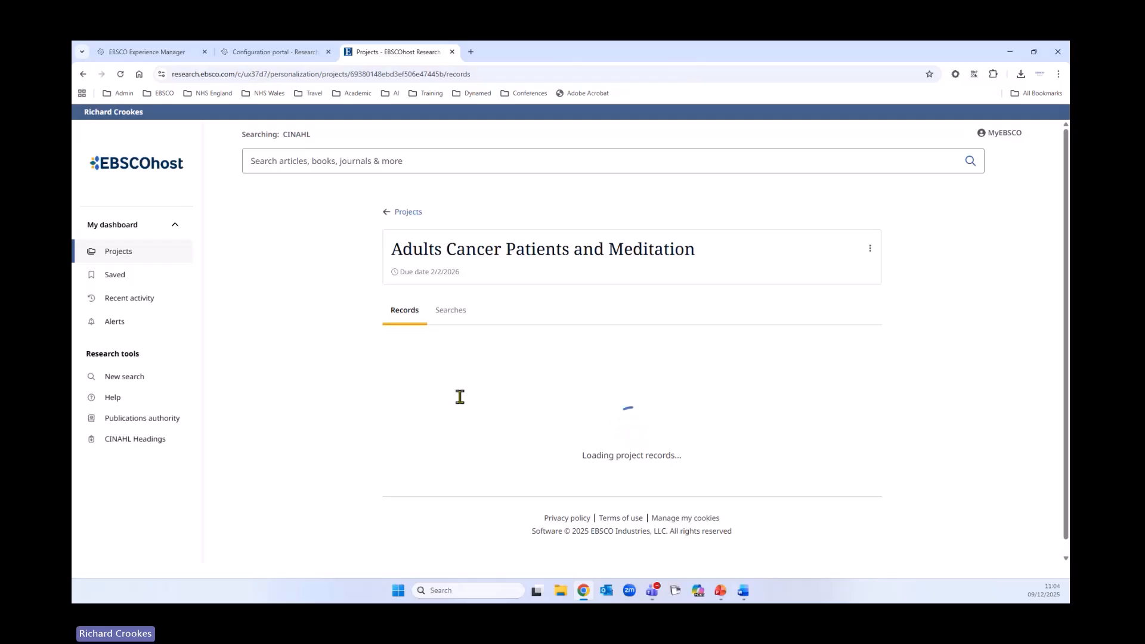
pyautogui.scroll(-9, 299, 417)
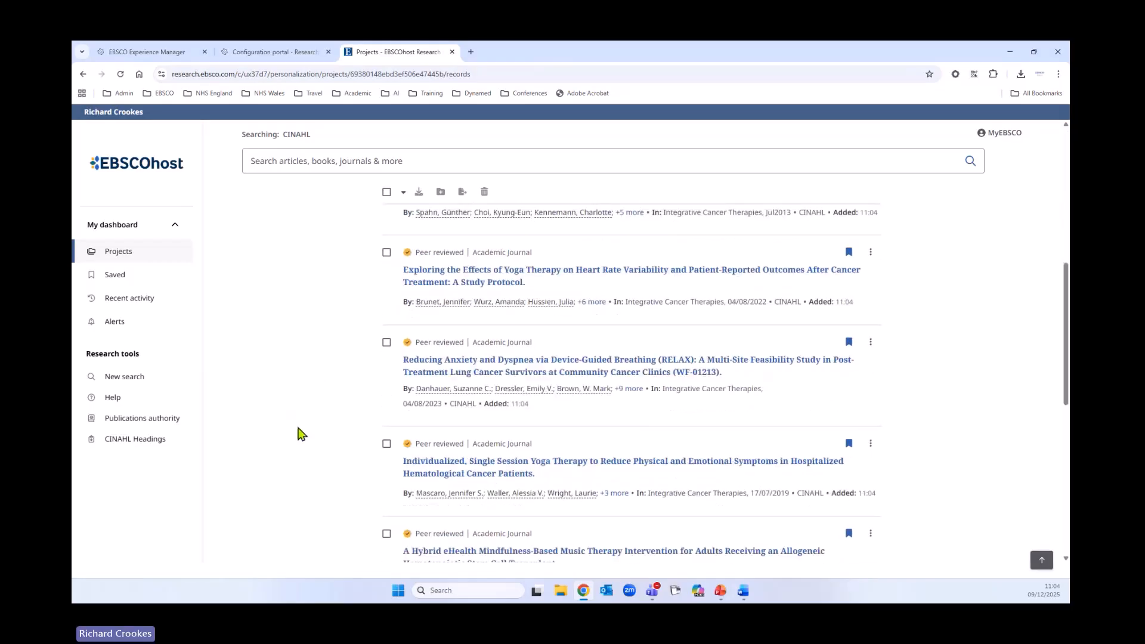
pyautogui.scroll(-7, 300, 440)
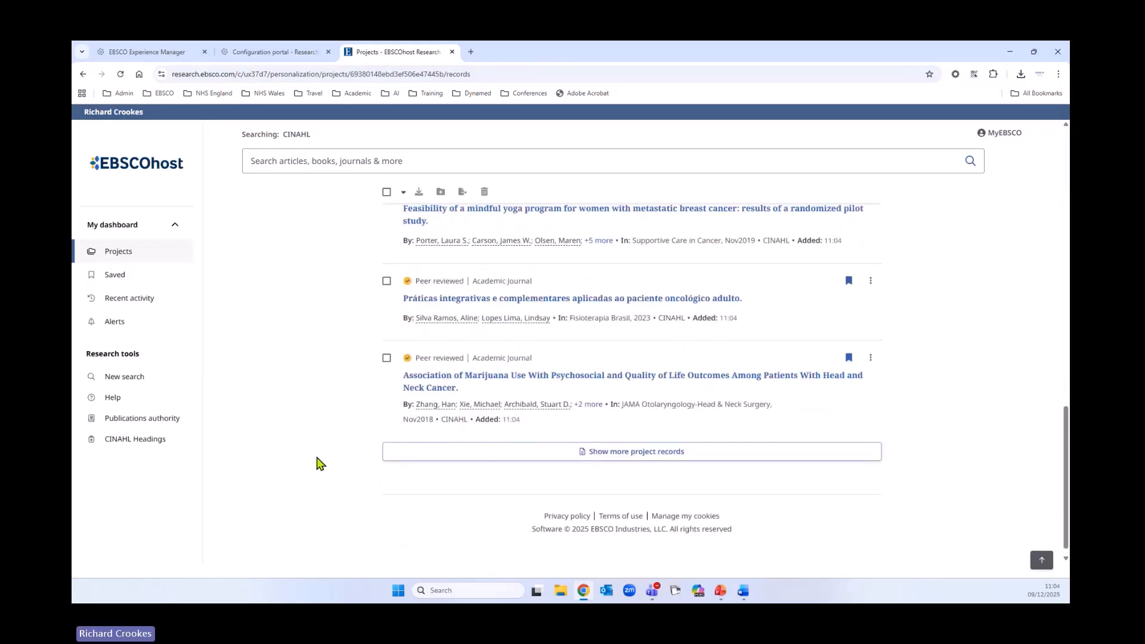
pyautogui.scroll(10, 317, 462)
pyautogui.scroll(5, 316, 462)
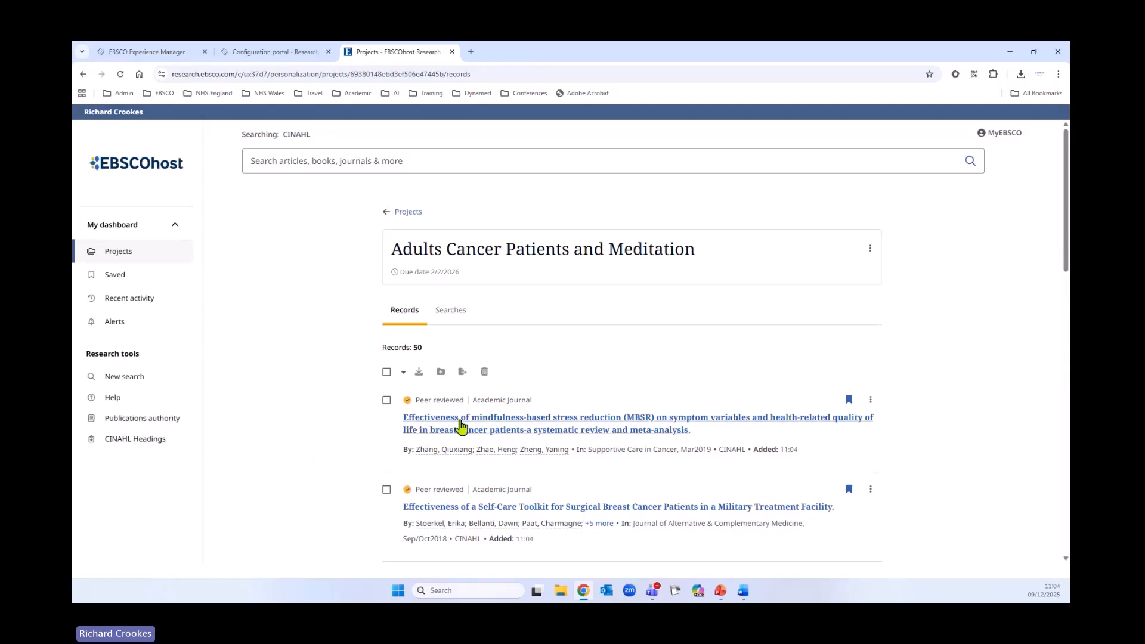
# Delete the multimodal mind-body program record and the device-guided breathing (RELAX) record from the Adults Cancer Patients and Meditation project.
pyautogui.scroll(-5, 659, 388)
pyautogui.scroll(-1, 478, 458)
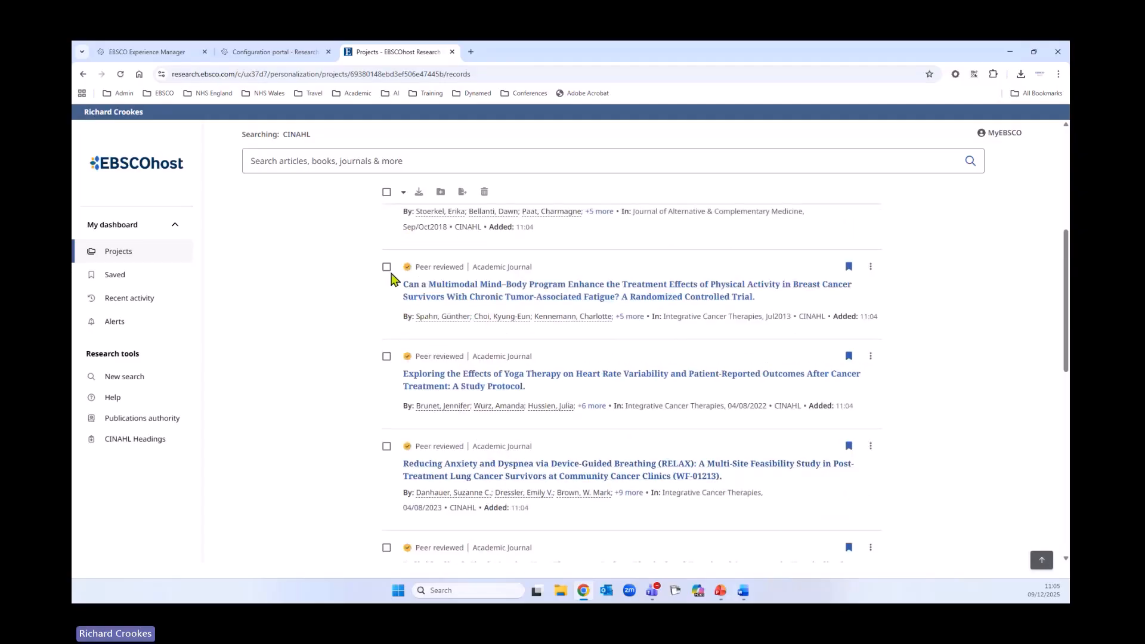
pyautogui.click(387, 267)
pyautogui.scroll(-2, 489, 316)
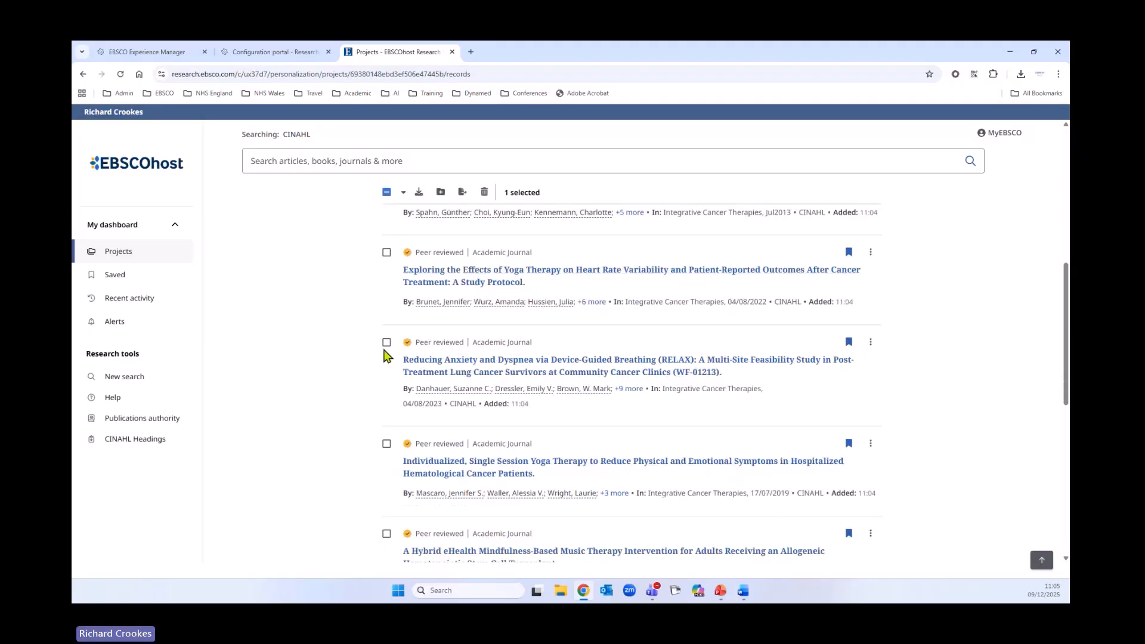
pyautogui.scroll(3, 386, 418)
pyautogui.click(386, 453)
pyautogui.scroll(3, 417, 452)
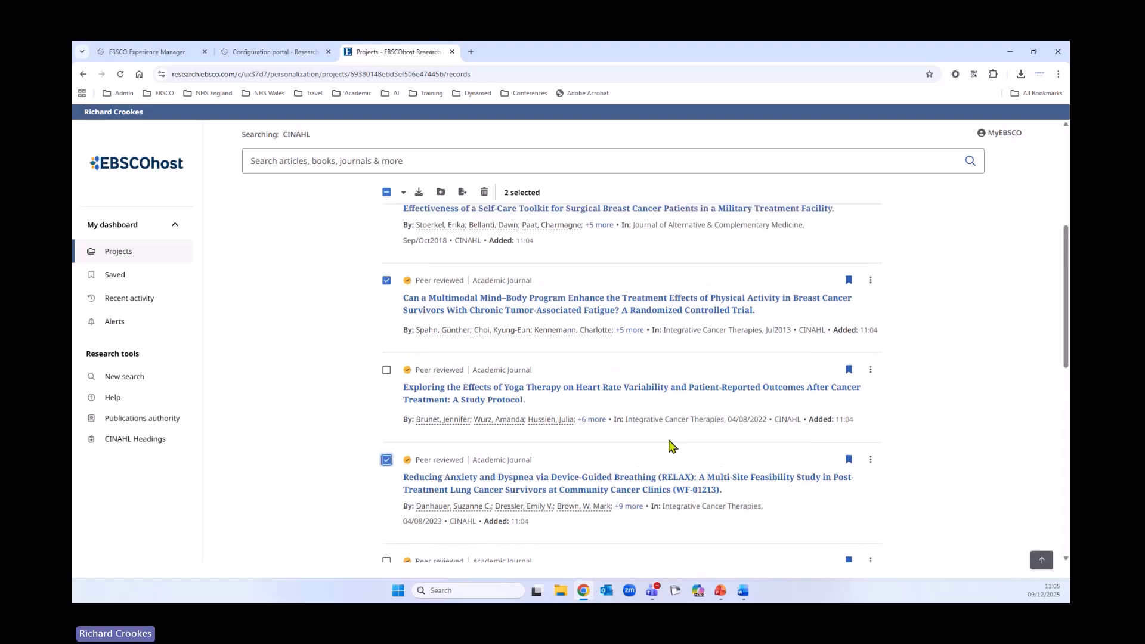
pyautogui.click(484, 268)
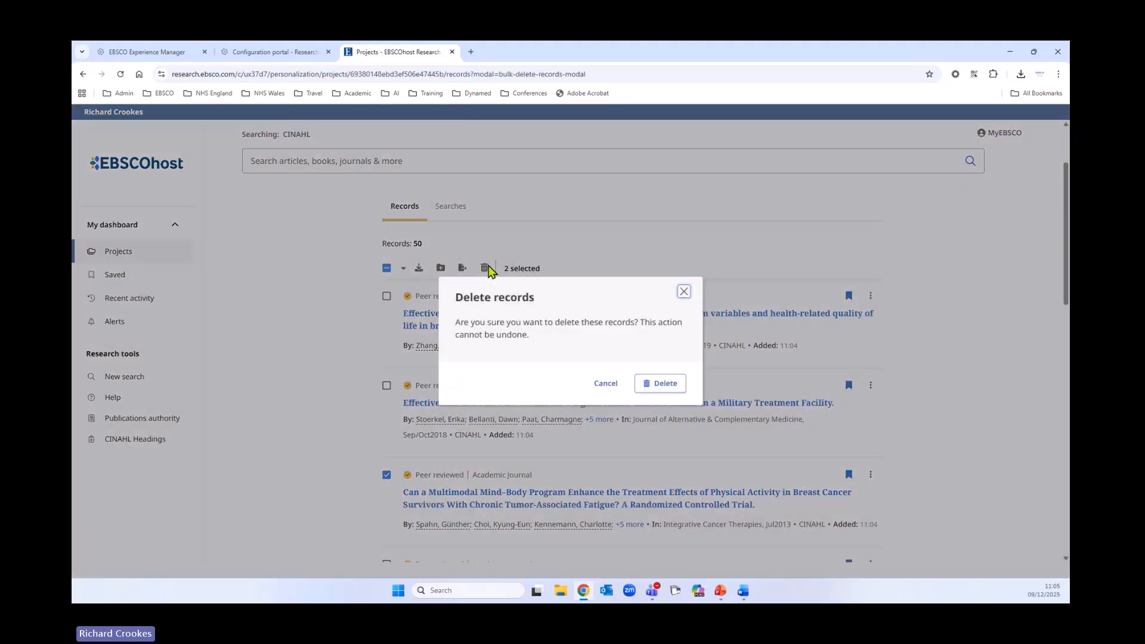
pyautogui.click(671, 383)
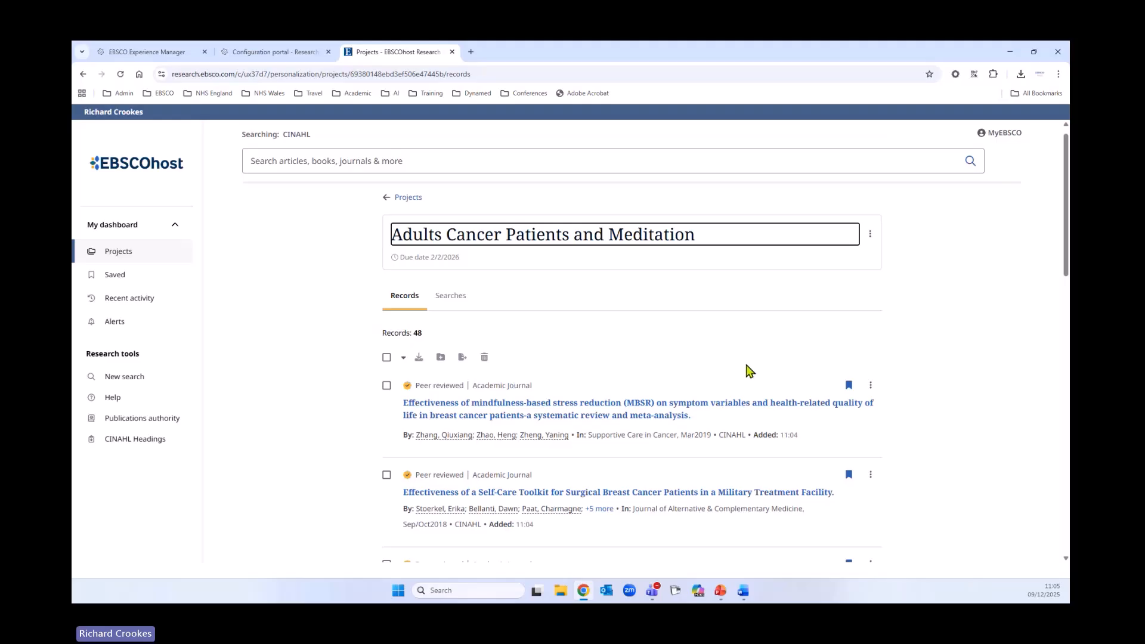
# Select all displayed project records, try to export their citations in RIS format, and cancel saving the file.
pyautogui.scroll(-1, 746, 370)
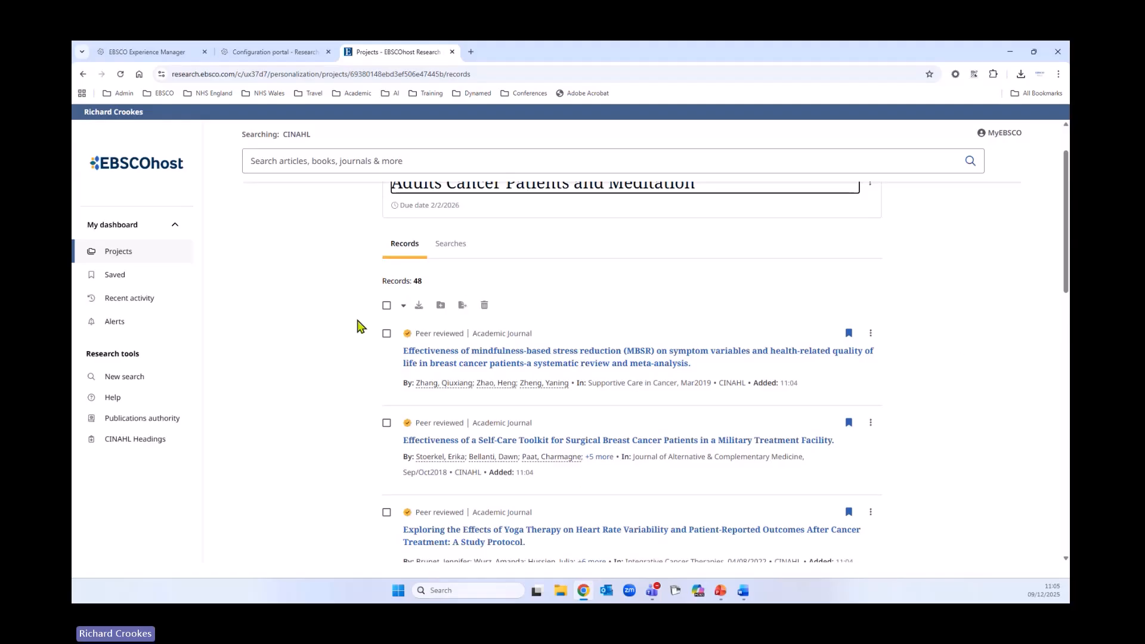
pyautogui.click(387, 305)
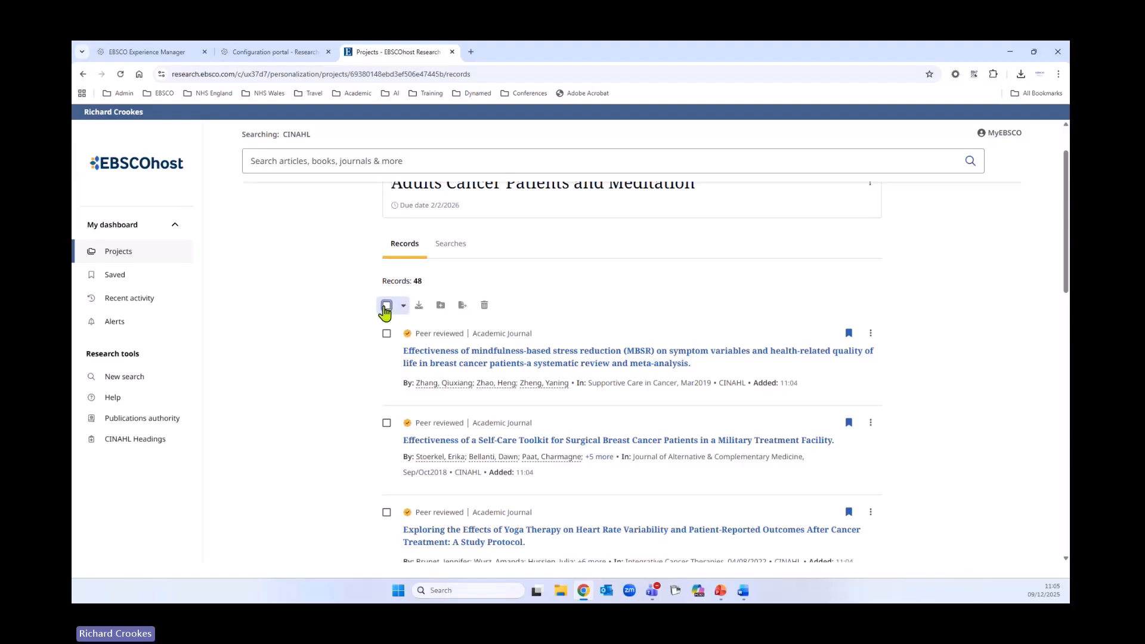
pyautogui.click(463, 306)
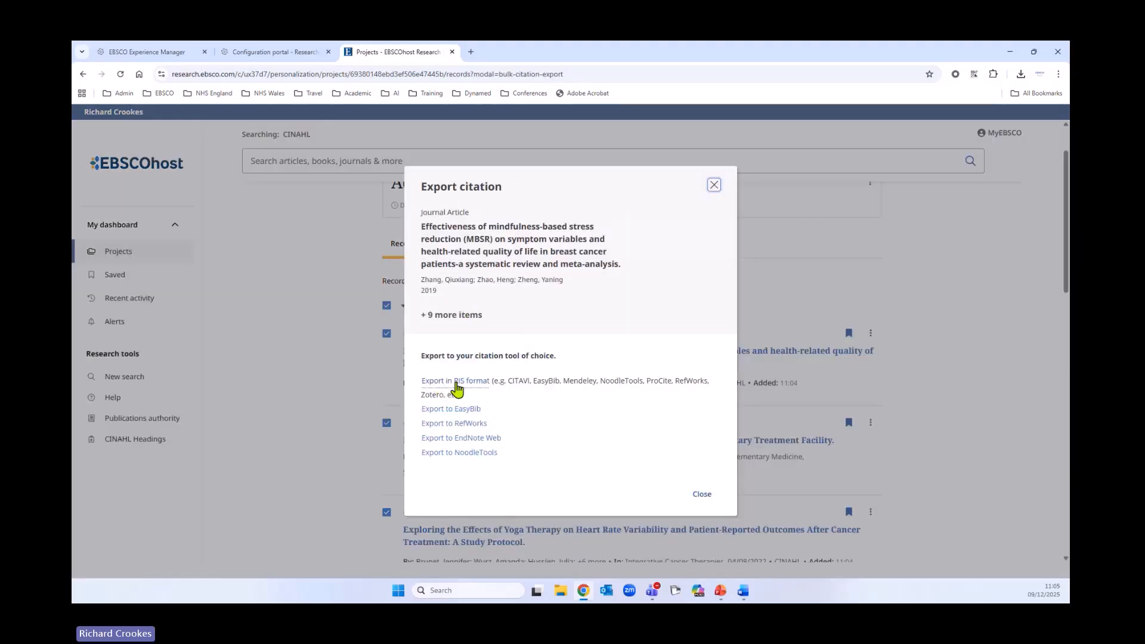
pyautogui.click(456, 382)
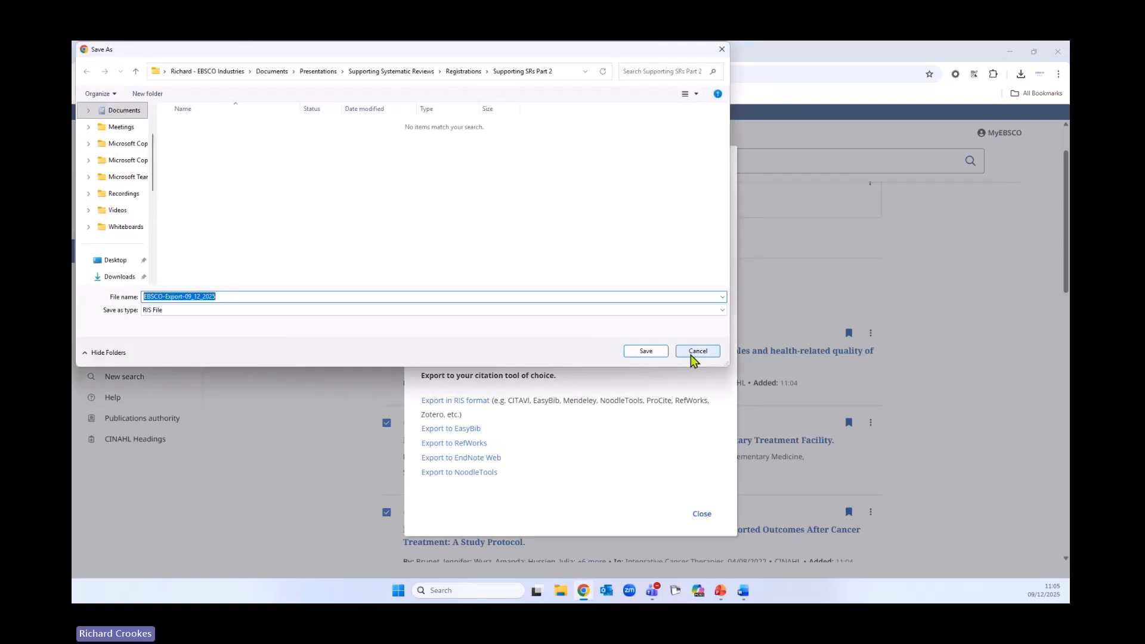
pyautogui.click(691, 353)
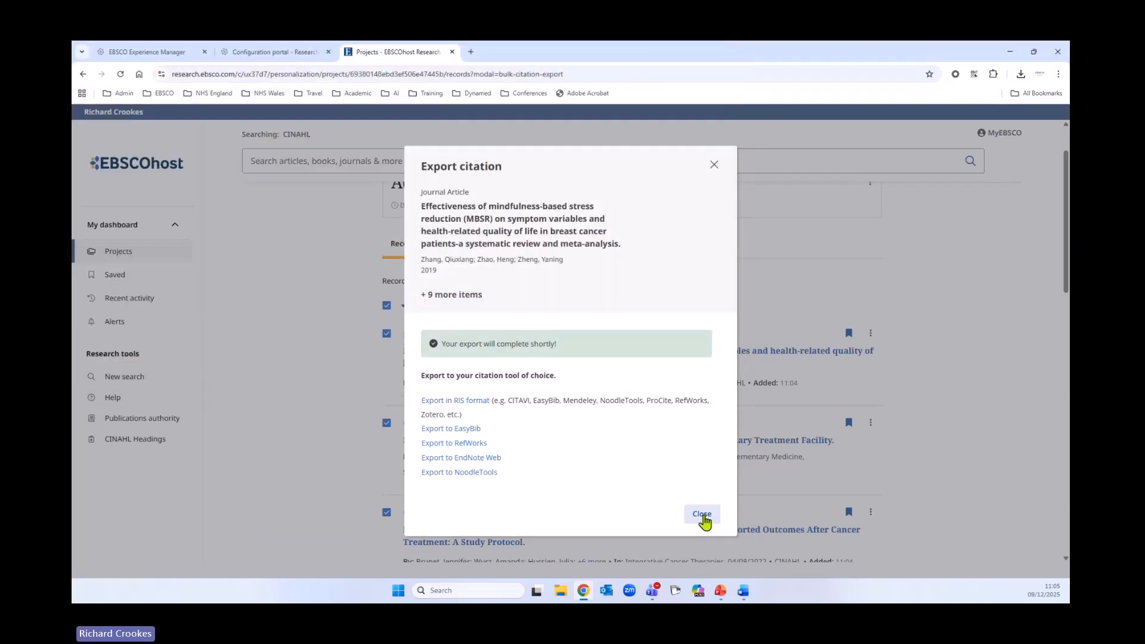
pyautogui.click(703, 514)
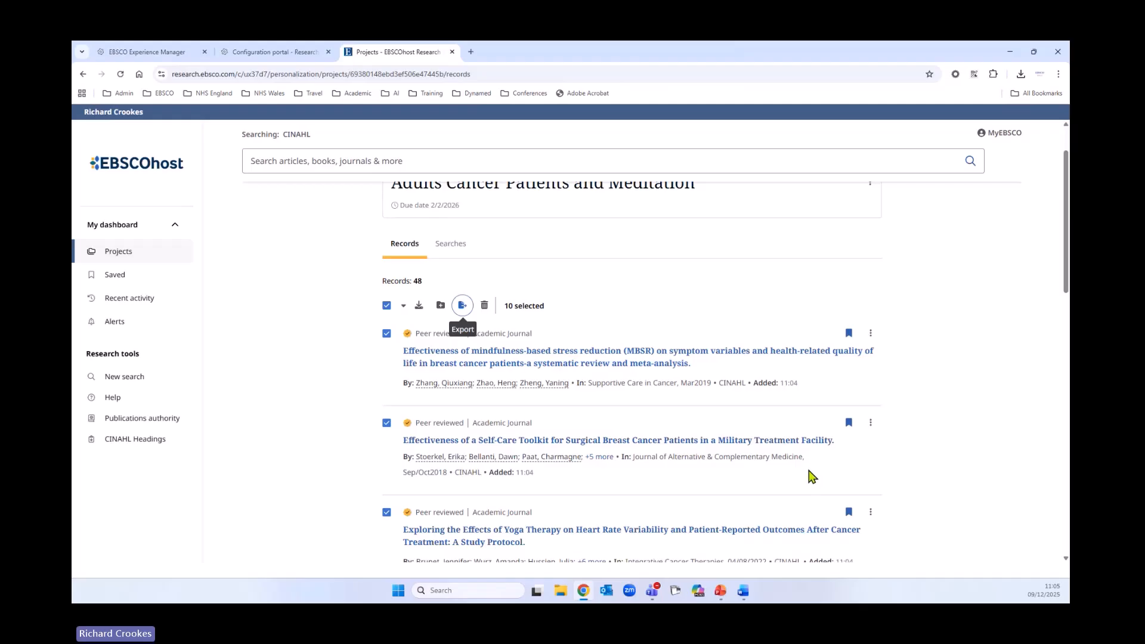
pyautogui.scroll(1, 810, 475)
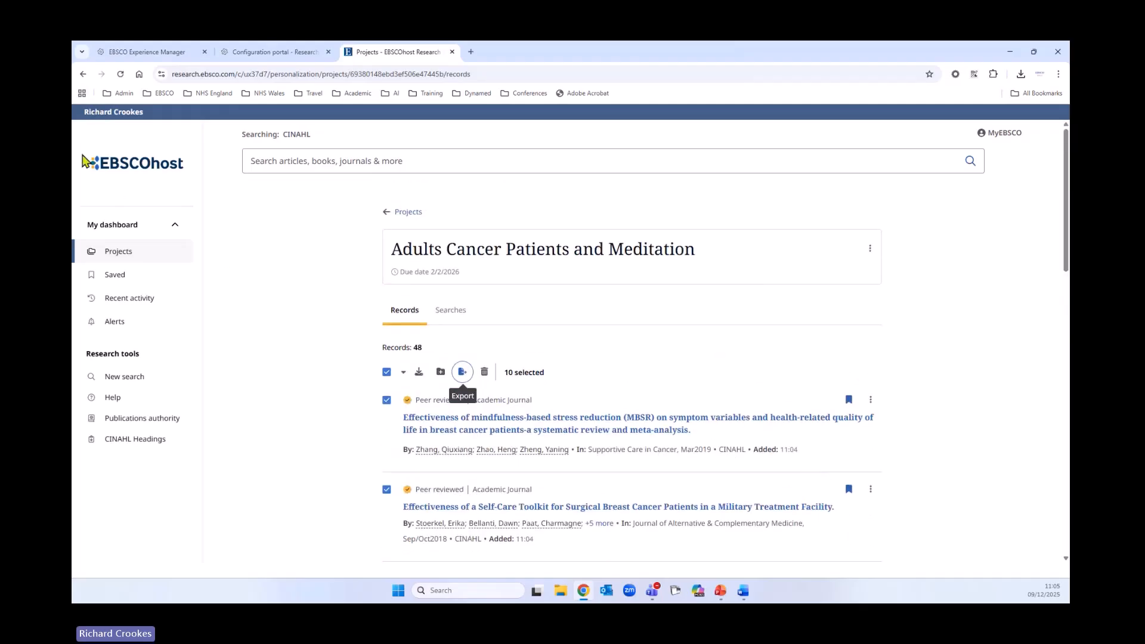
# Return to the (S7) AND (S10) AND (S13) search results and view the download formats for the entire search history.
pyautogui.rightClick(83, 74)
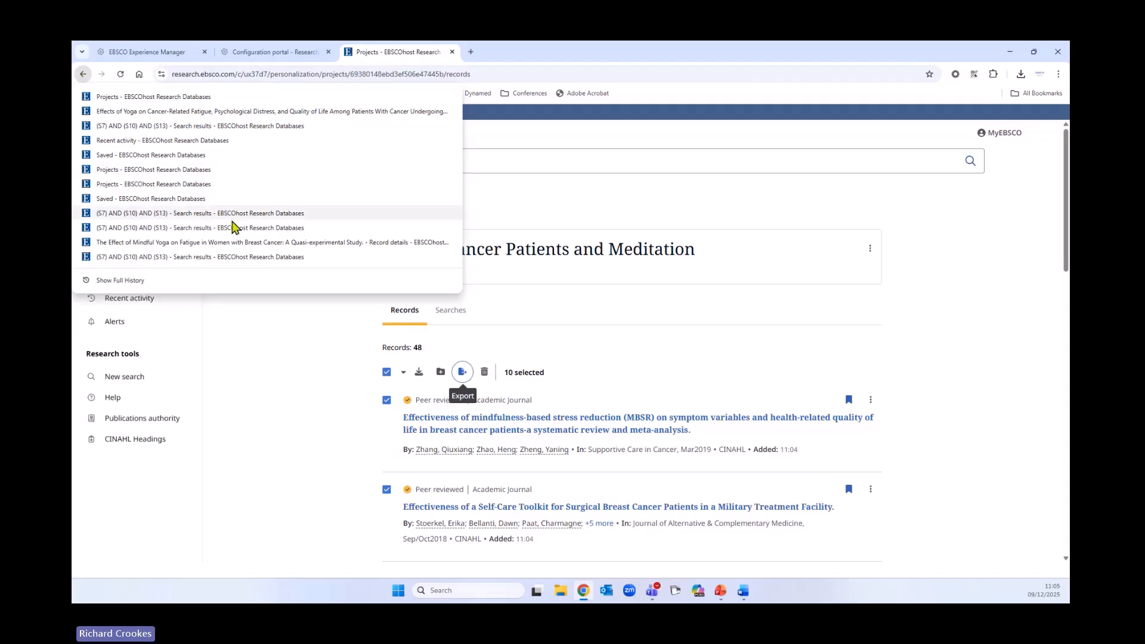
pyautogui.click(187, 216)
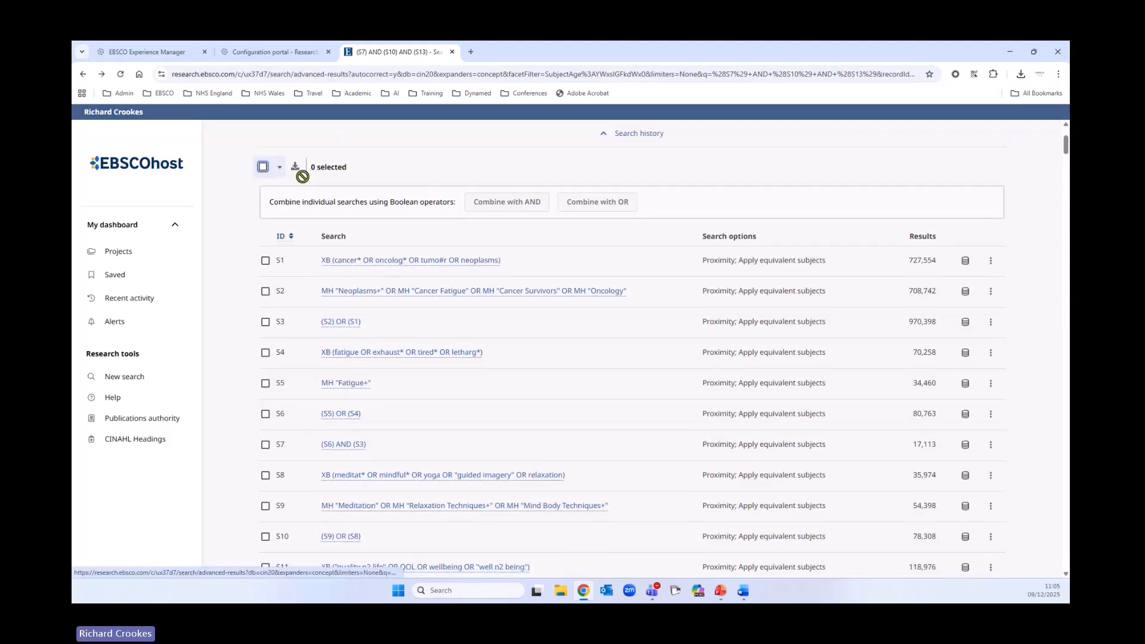
pyautogui.click(263, 167)
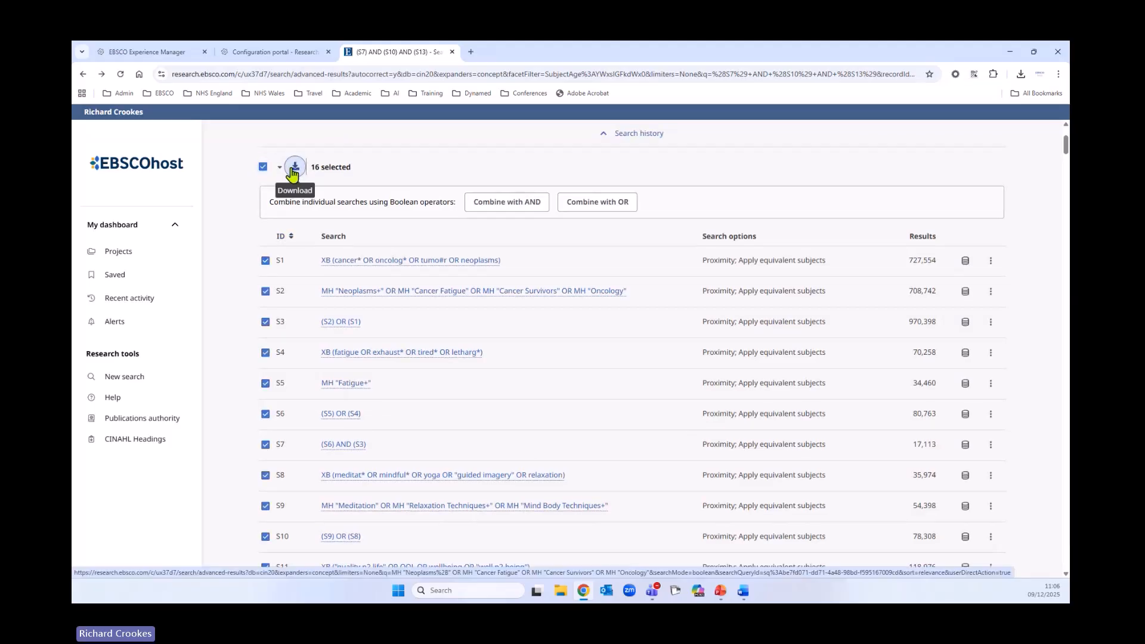
pyautogui.click(296, 167)
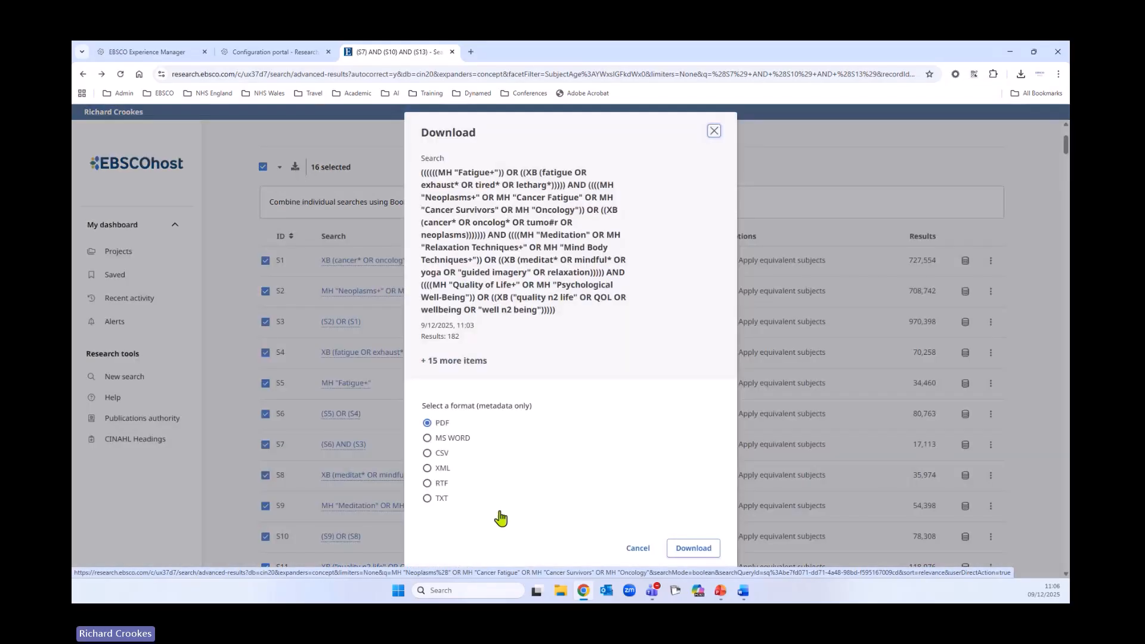
pyautogui.click(366, 256)
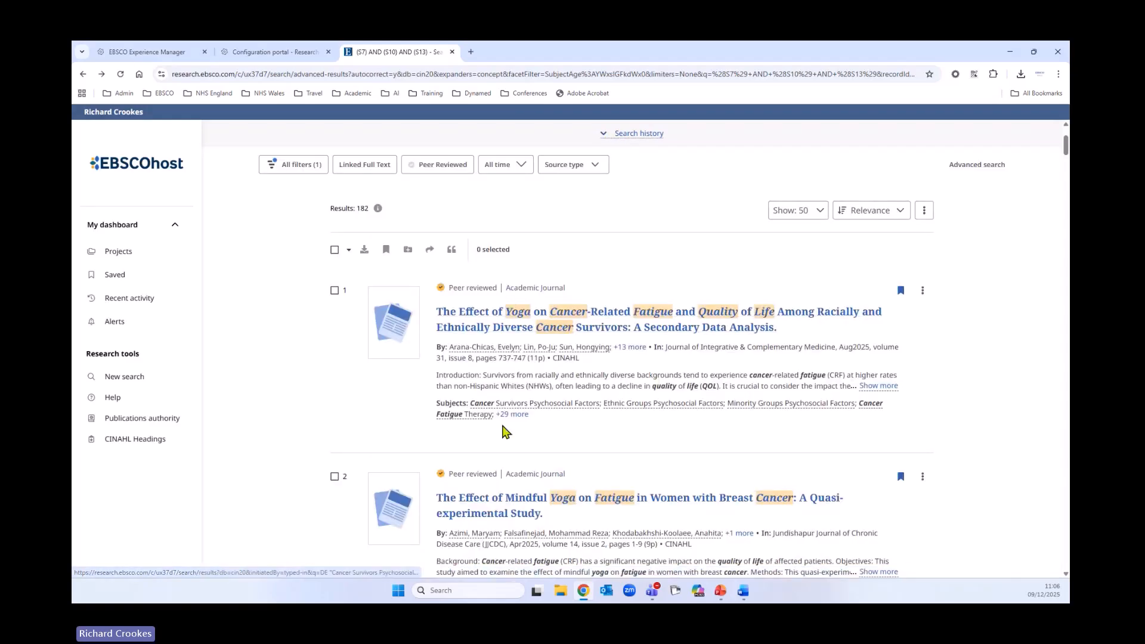
# Select all 50 results on the page and view the bulk selection options, including Export results (Up to 25,000).
pyautogui.click(335, 250)
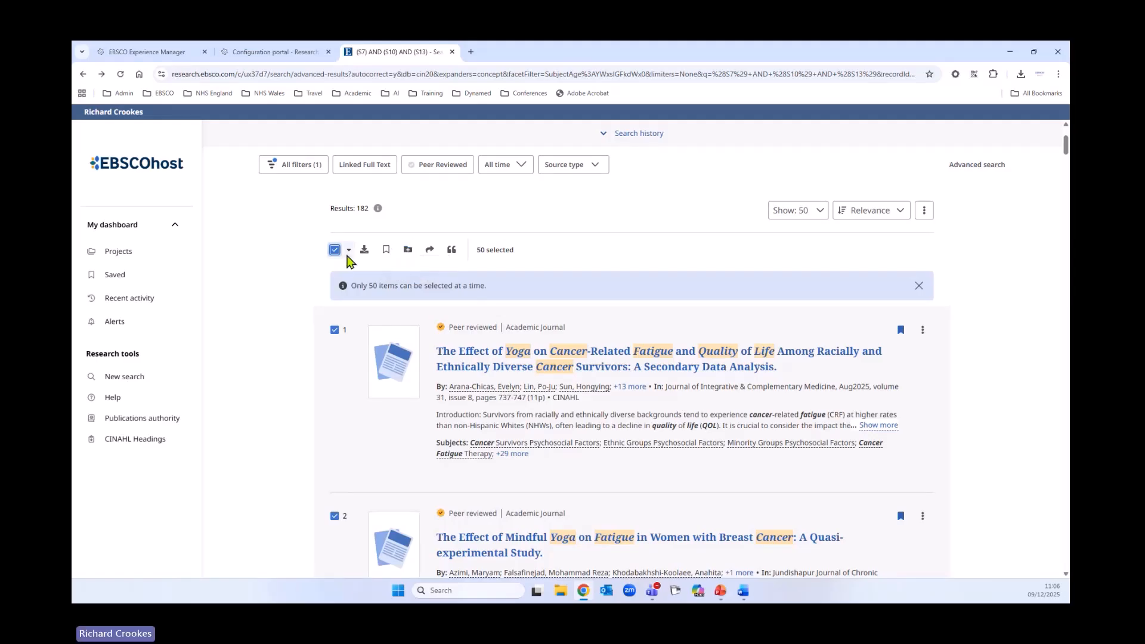
pyautogui.click(349, 251)
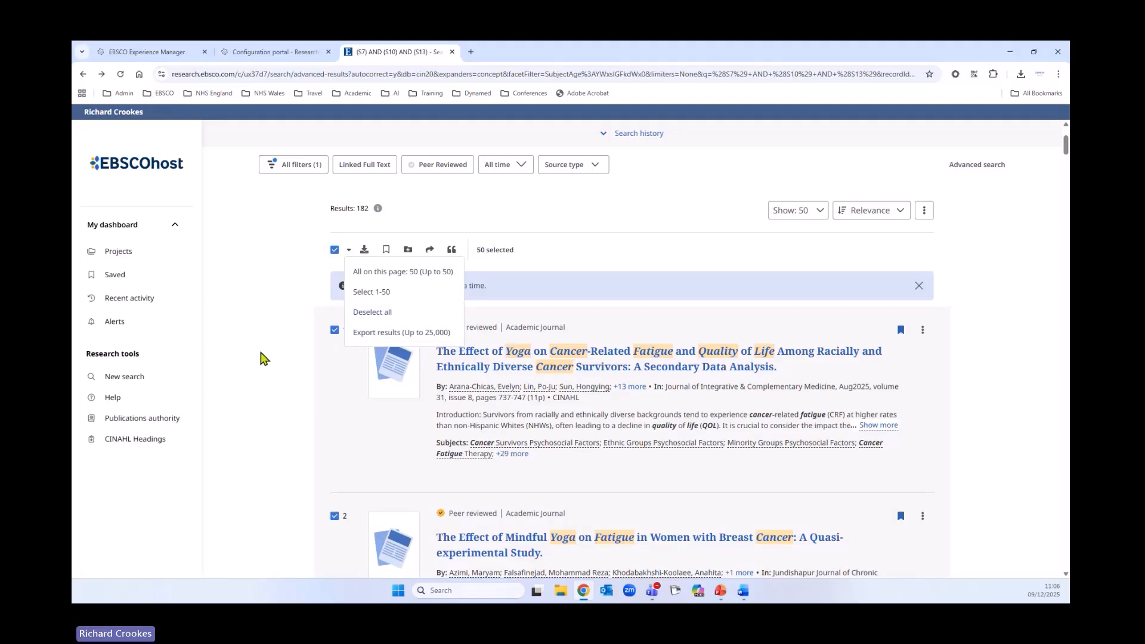
pyautogui.scroll(-4, 263, 362)
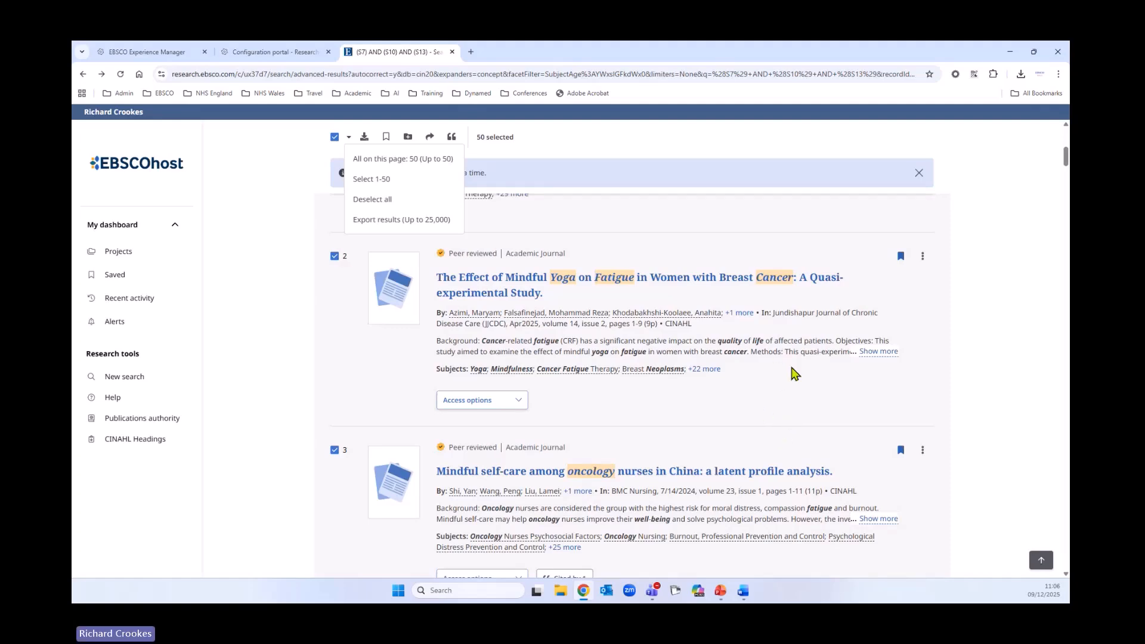
pyautogui.scroll(7, 785, 399)
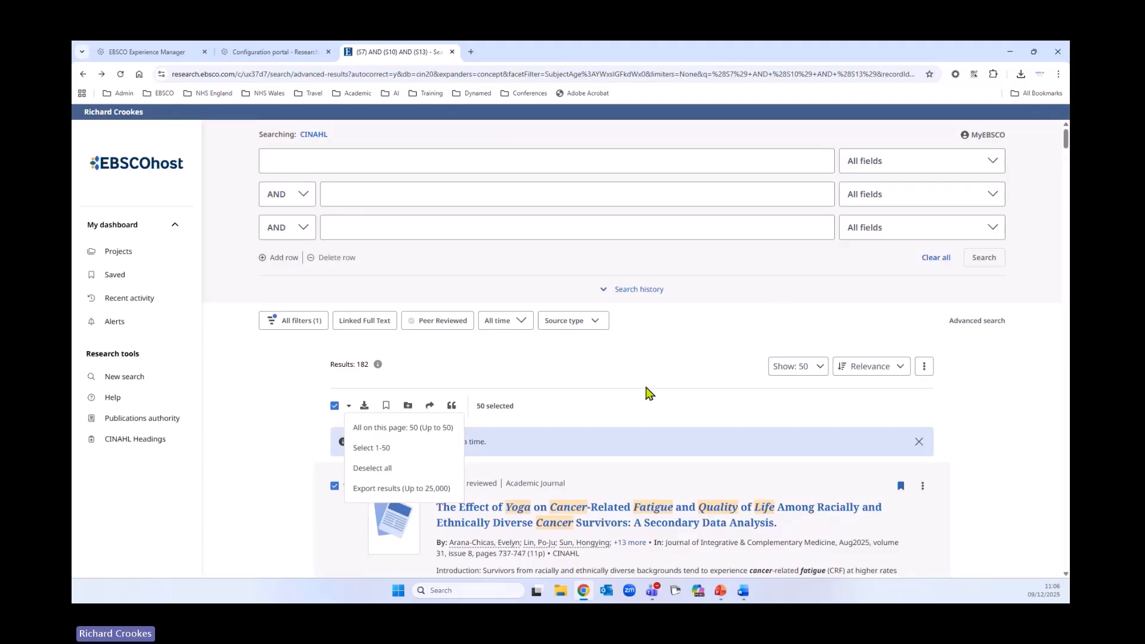
pyautogui.click(266, 410)
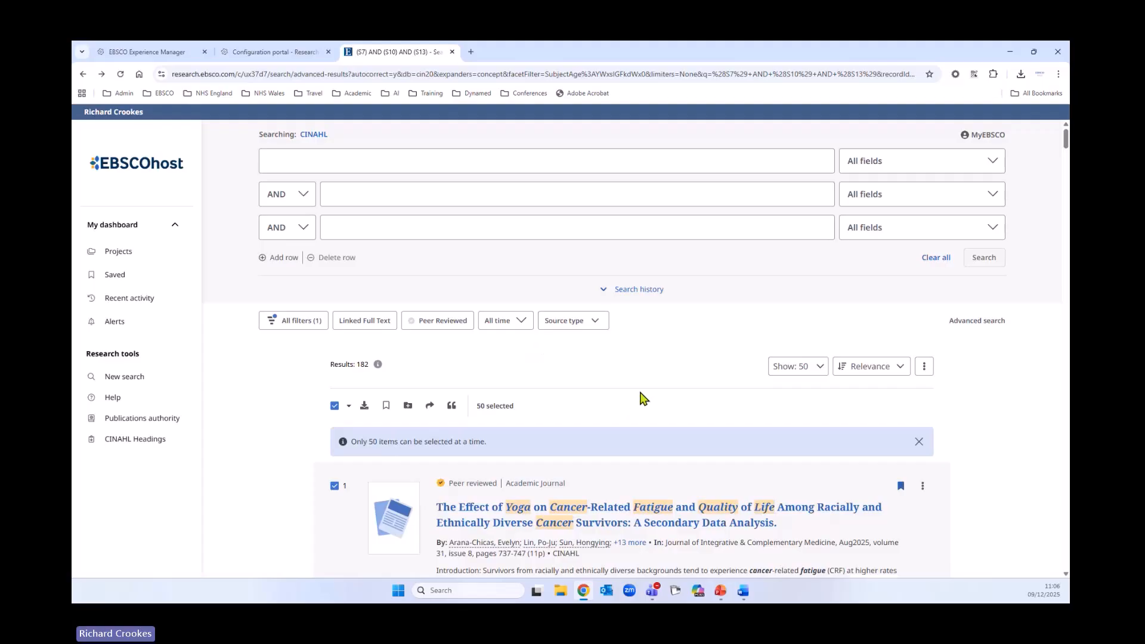
pyautogui.scroll(-2, 620, 357)
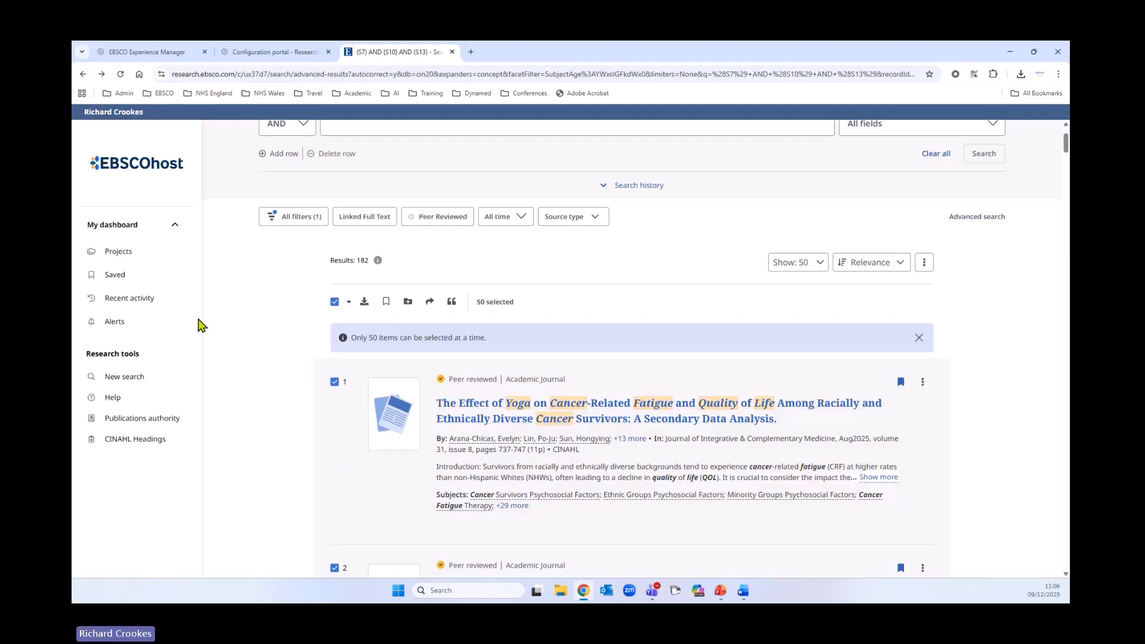
# Add a description to the Adults Cancer Patients and Meditation project saying it must be reviewed with a named professor, and save it.
pyautogui.click(119, 253)
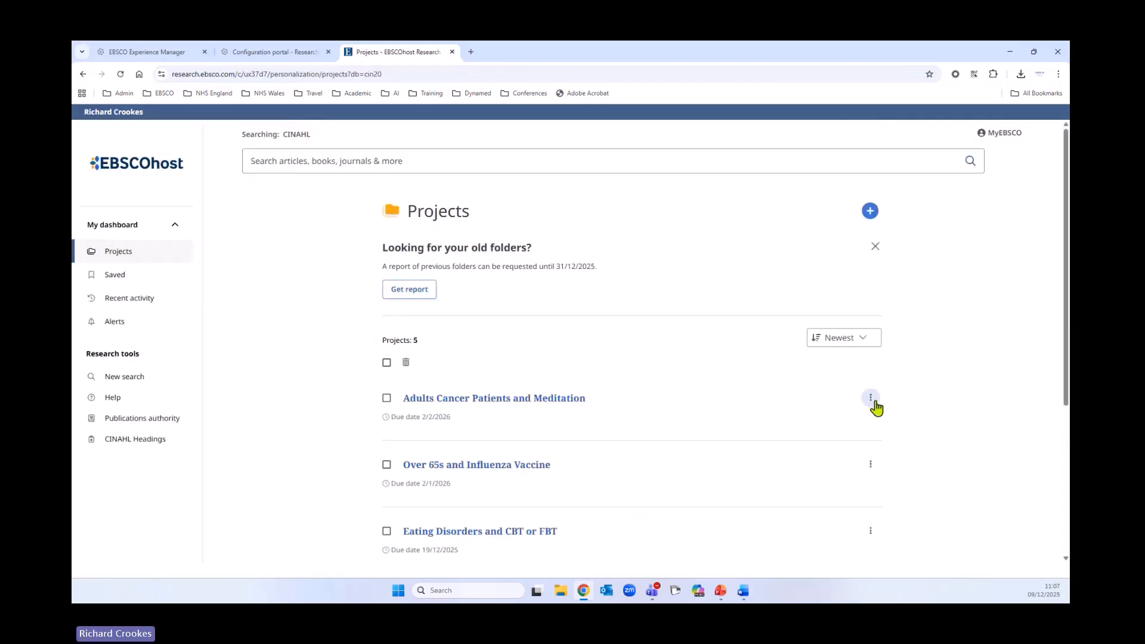
pyautogui.click(872, 400)
pyautogui.click(819, 425)
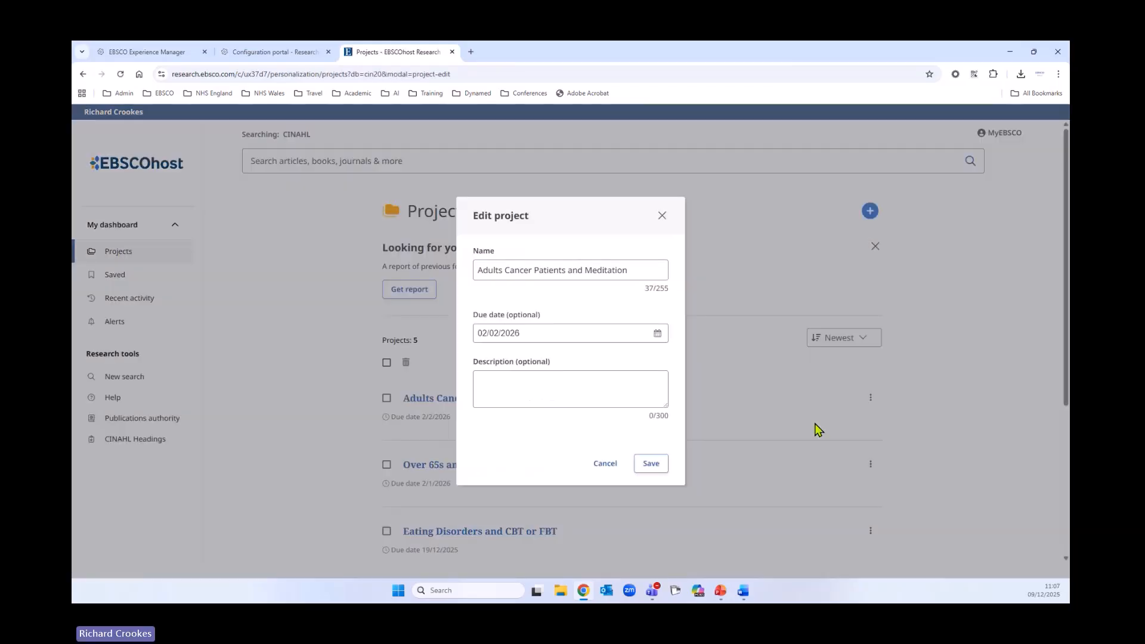
pyautogui.click(520, 389)
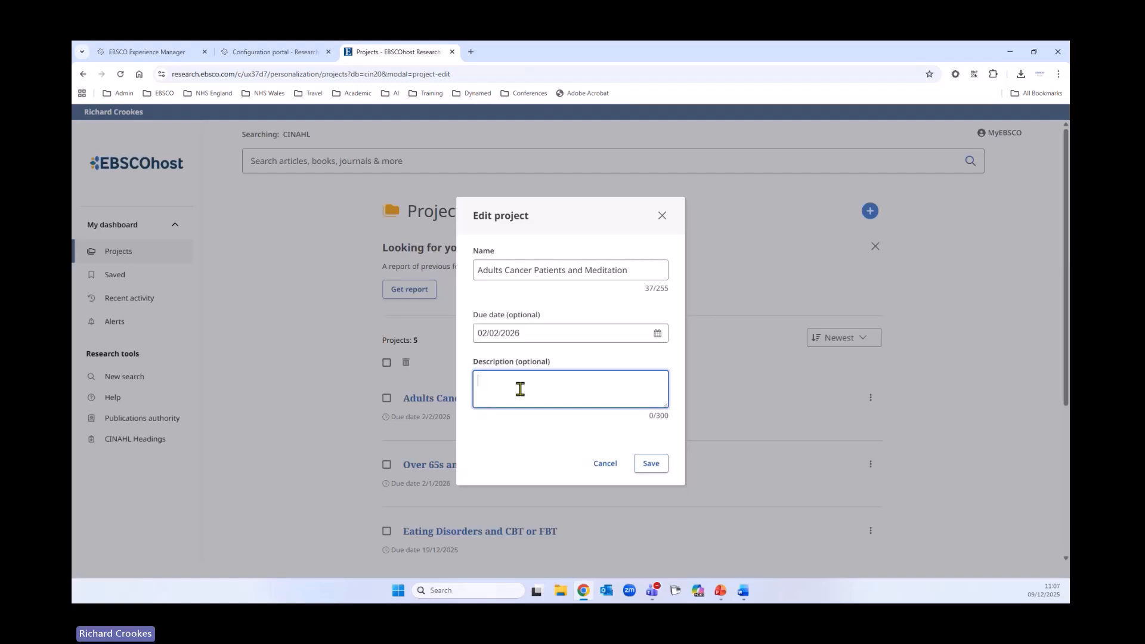
pyautogui.write('This must reviewed with Dr')
pyautogui.press('BackSpace')
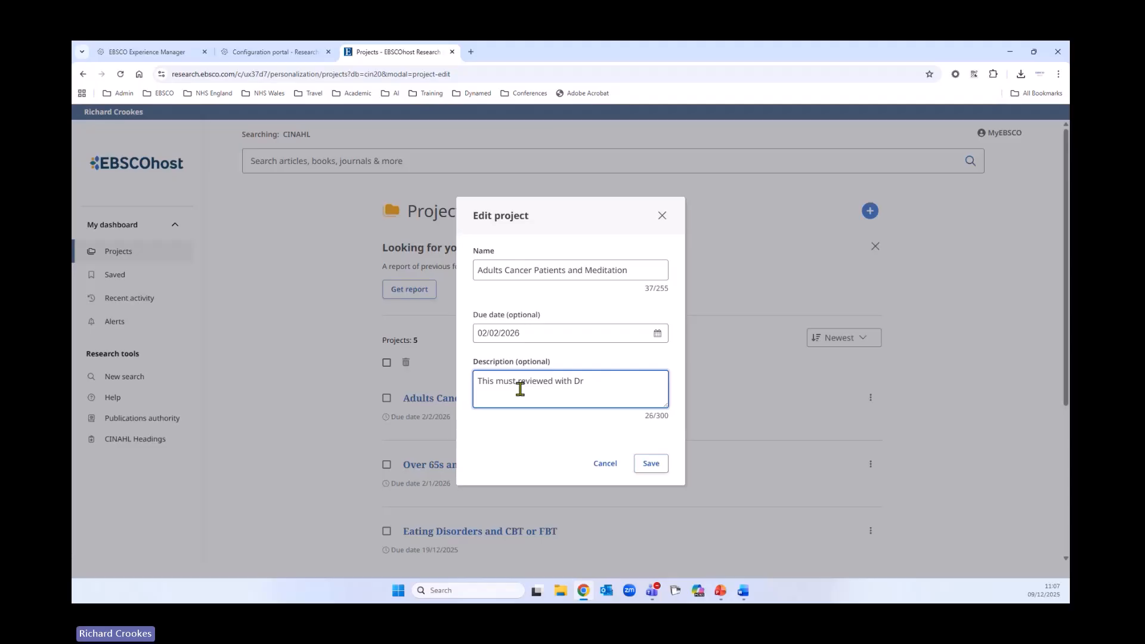
pyautogui.press('BackSpace')
pyautogui.write('Professor Smith')
pyautogui.click(660, 470)
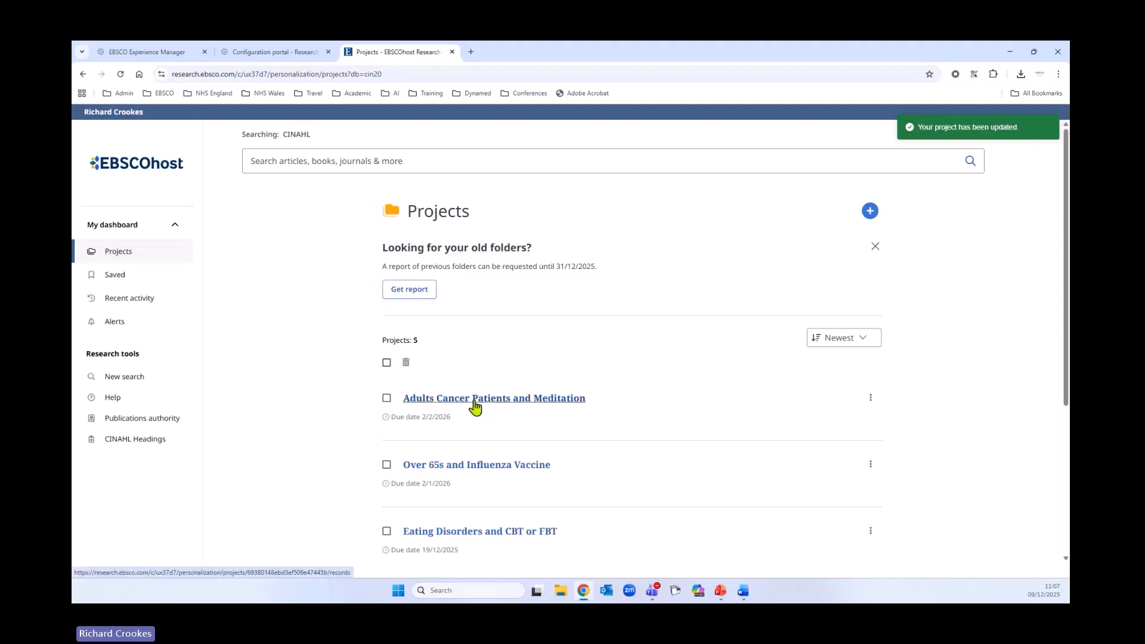
# Open the Adults Cancer Patients and Meditation project, check its description, and view the options for its saved search.
pyautogui.click(478, 400)
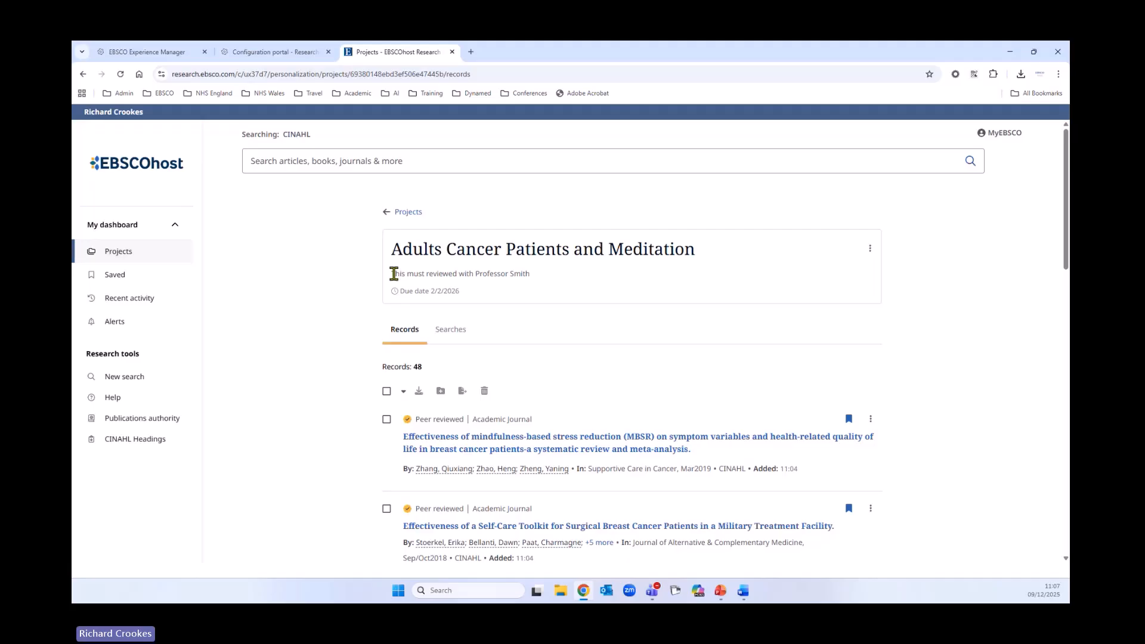
pyautogui.moveTo(393, 274); pyautogui.dragTo(530, 274)
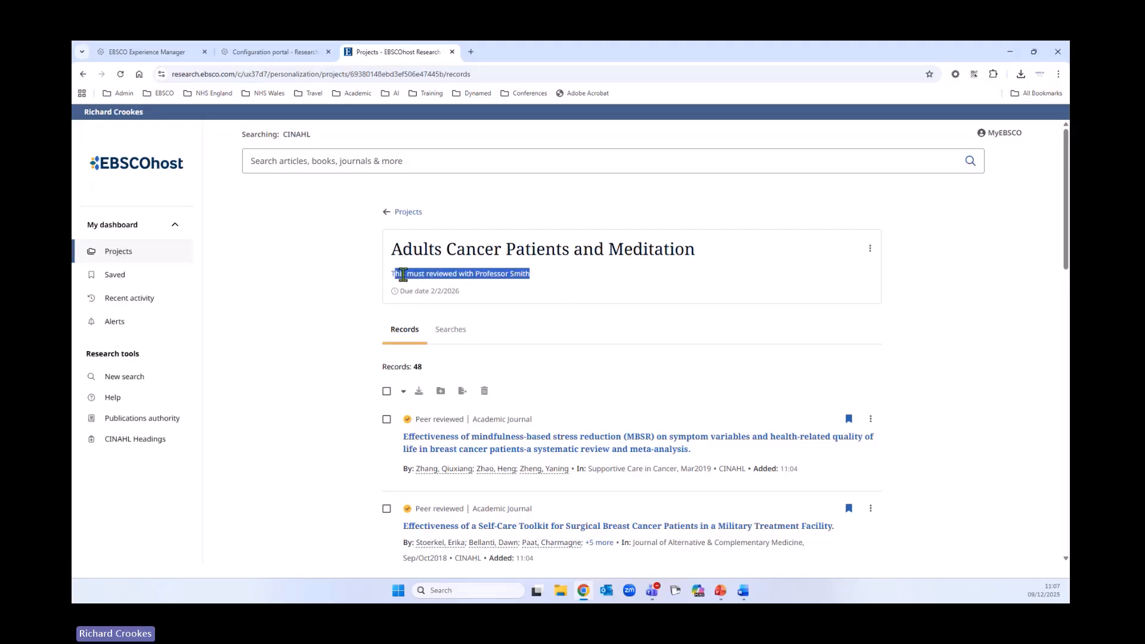
pyautogui.click(404, 275)
pyautogui.moveTo(394, 274); pyautogui.dragTo(545, 276)
pyautogui.click(444, 330)
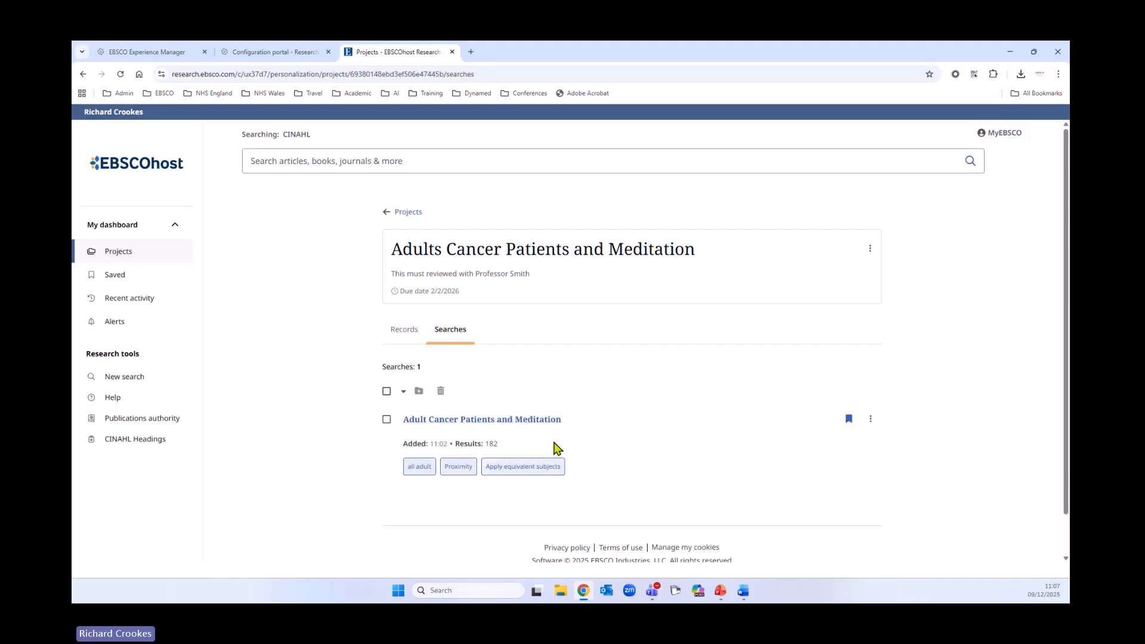
pyautogui.click(871, 419)
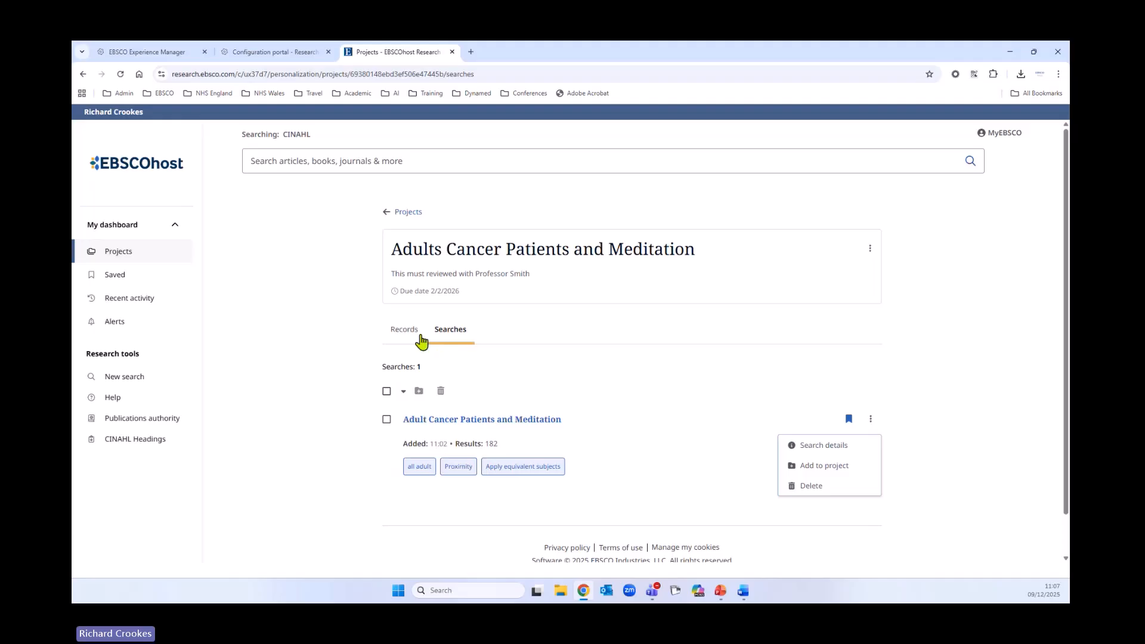
# Return to the project's records and select all the displayed records.
pyautogui.click(420, 337)
pyautogui.scroll(-2, 430, 411)
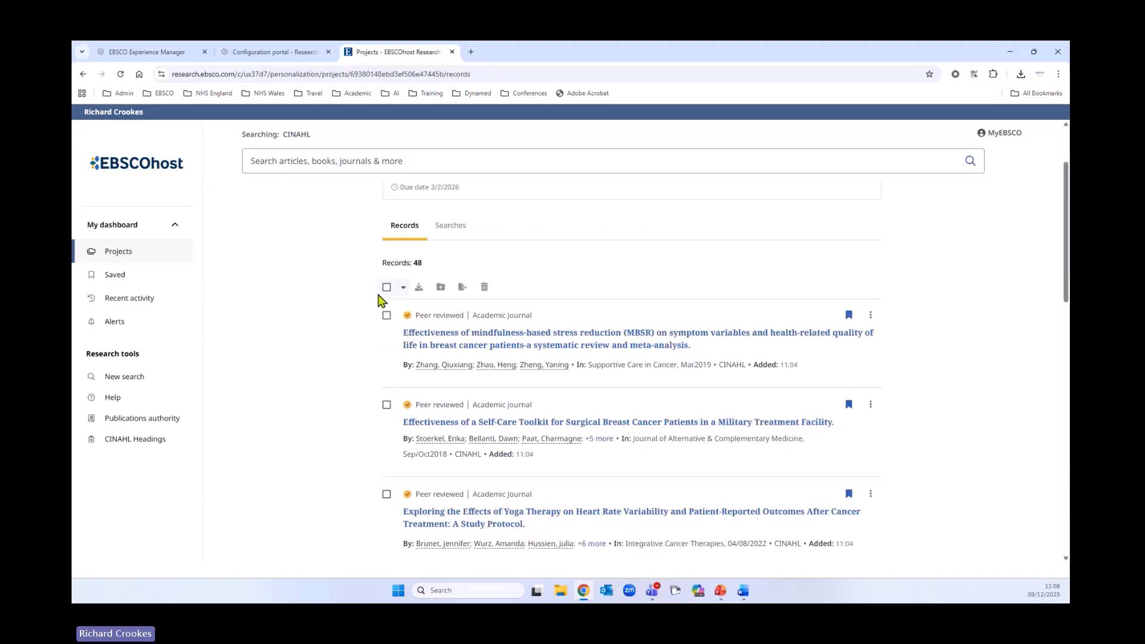
pyautogui.click(386, 288)
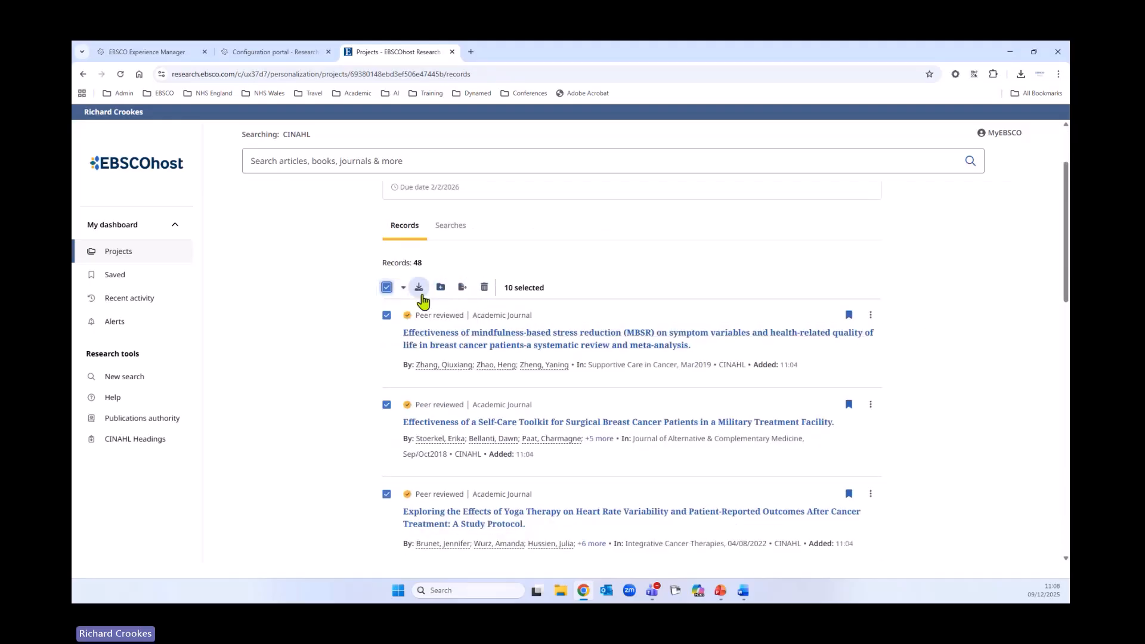
pyautogui.scroll(2, 727, 425)
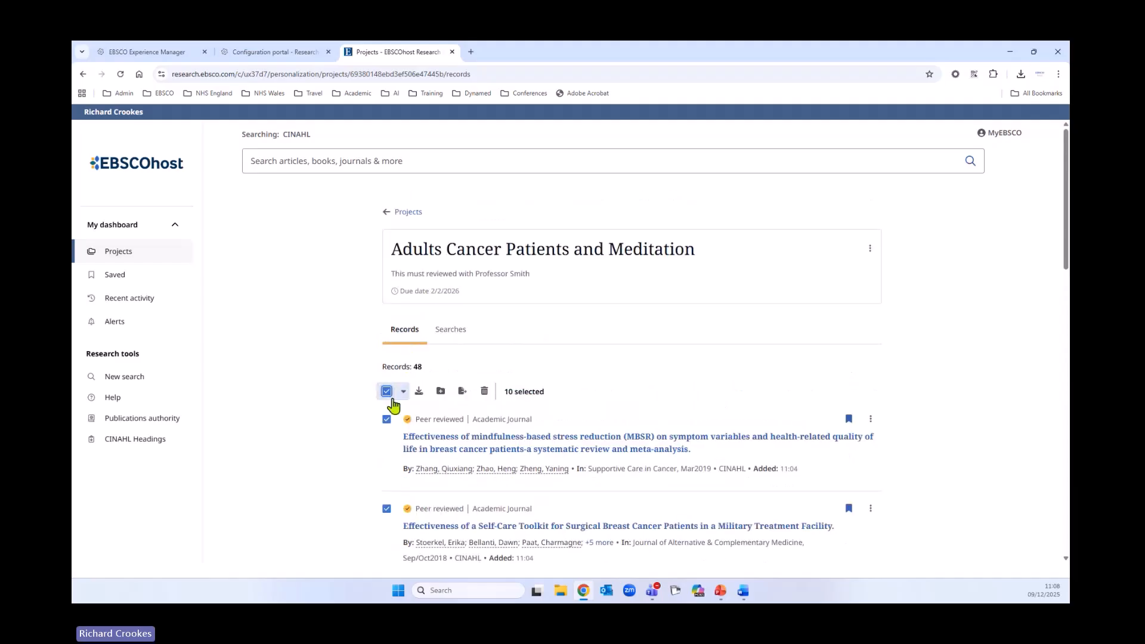
# Deselect the project's records and return to the list of all projects.
pyautogui.click(388, 394)
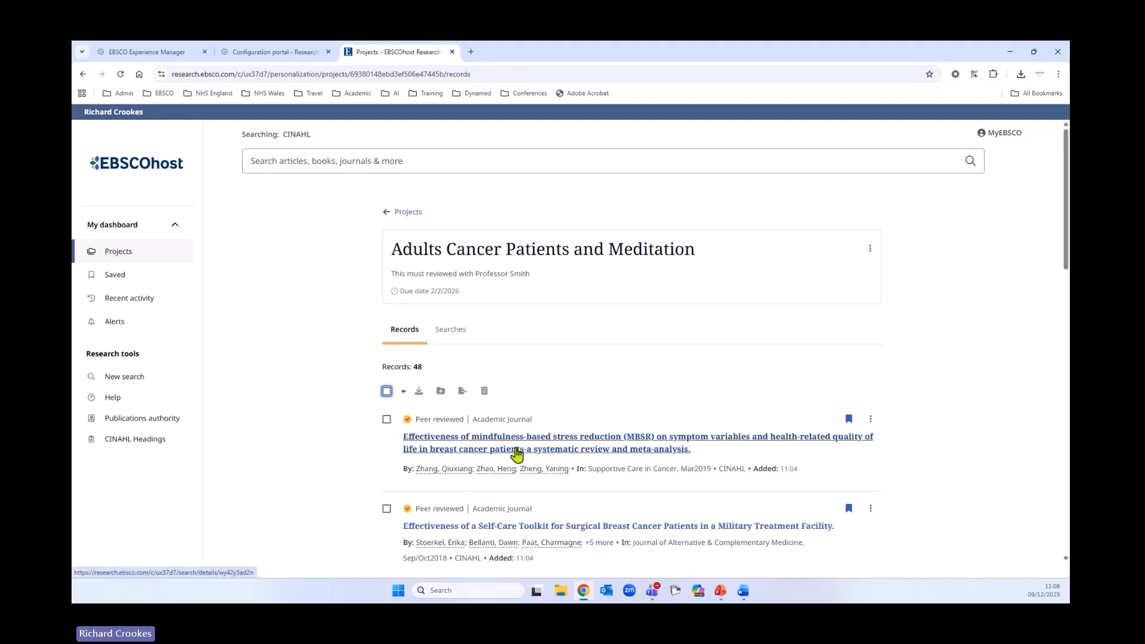
pyautogui.click(870, 248)
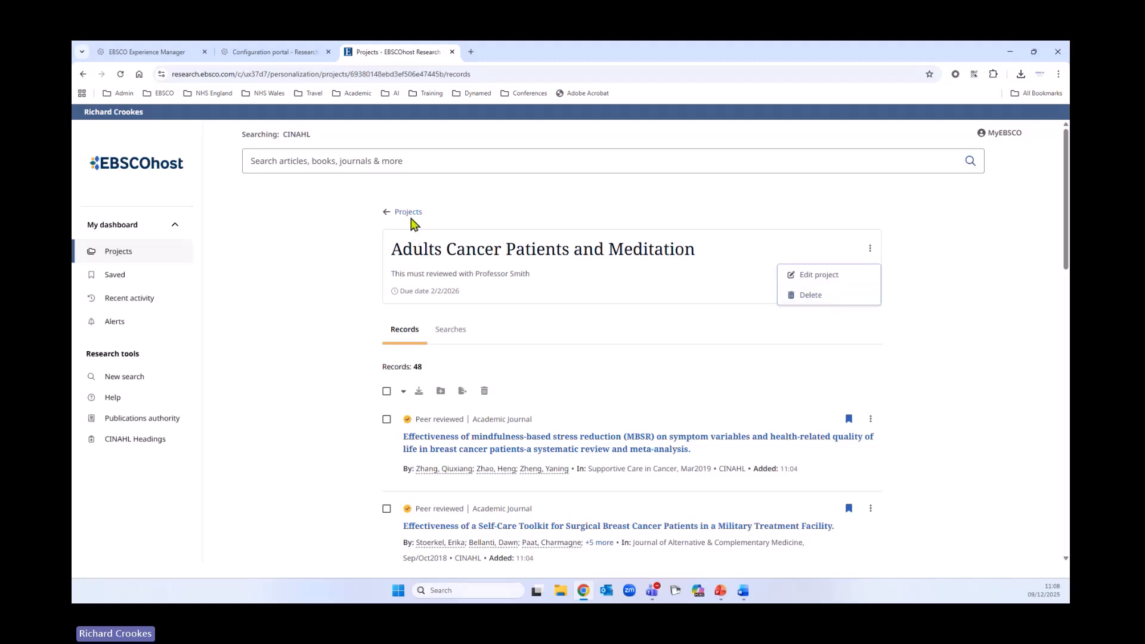
pyautogui.click(411, 213)
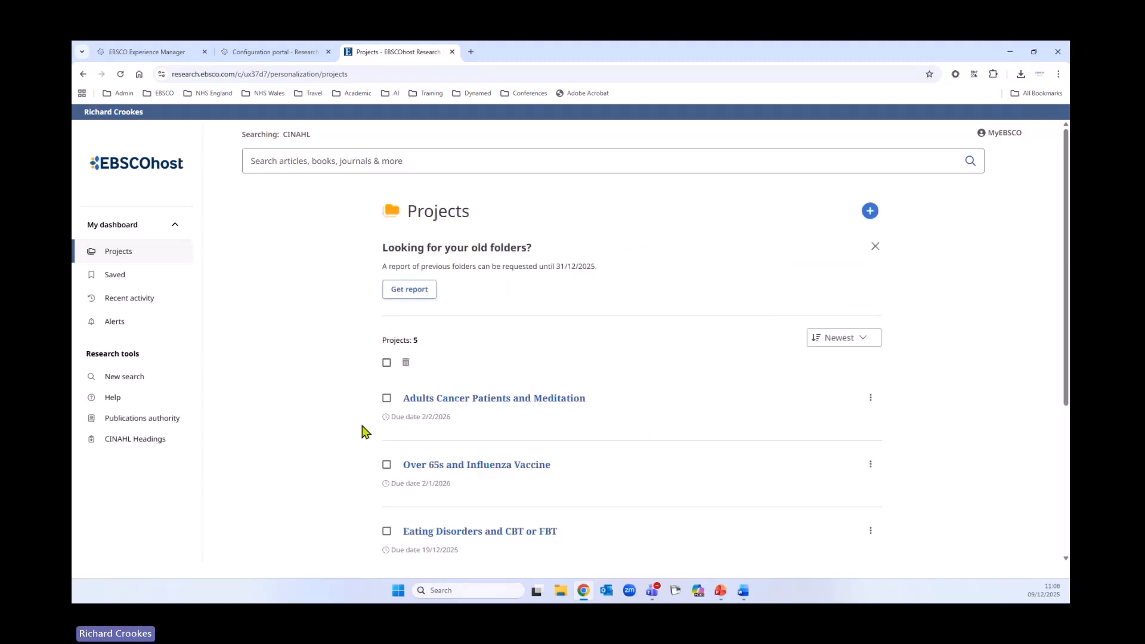
pyautogui.scroll(-3, 324, 360)
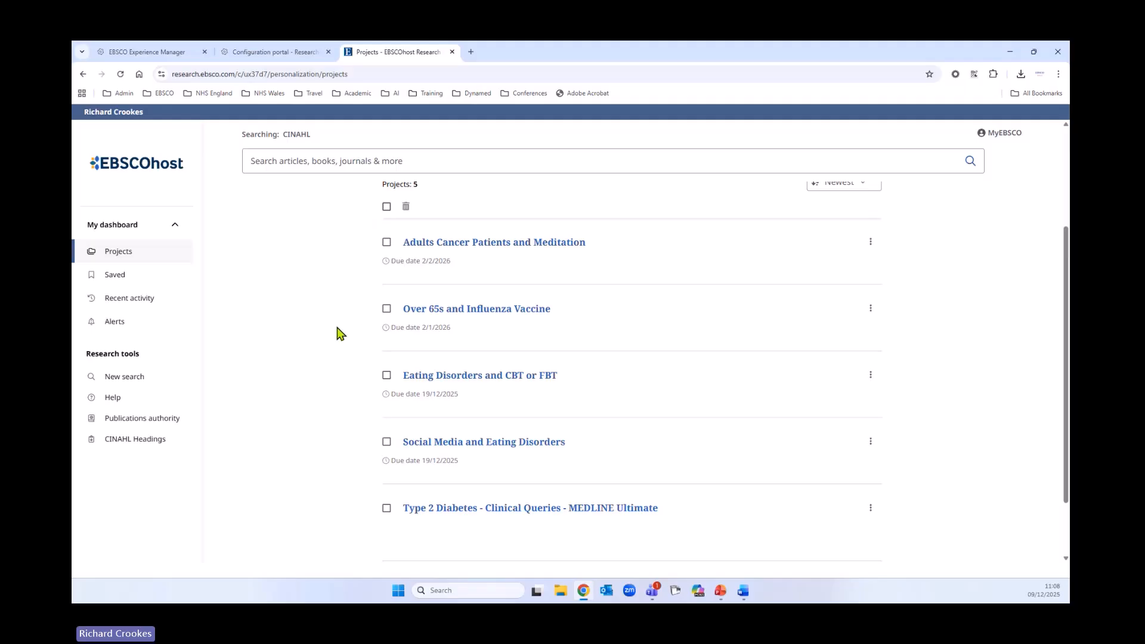
# Go back to the CINAHL results for (S7) AND (S10) AND (S13) and look through the records.
pyautogui.rightClick(83, 74)
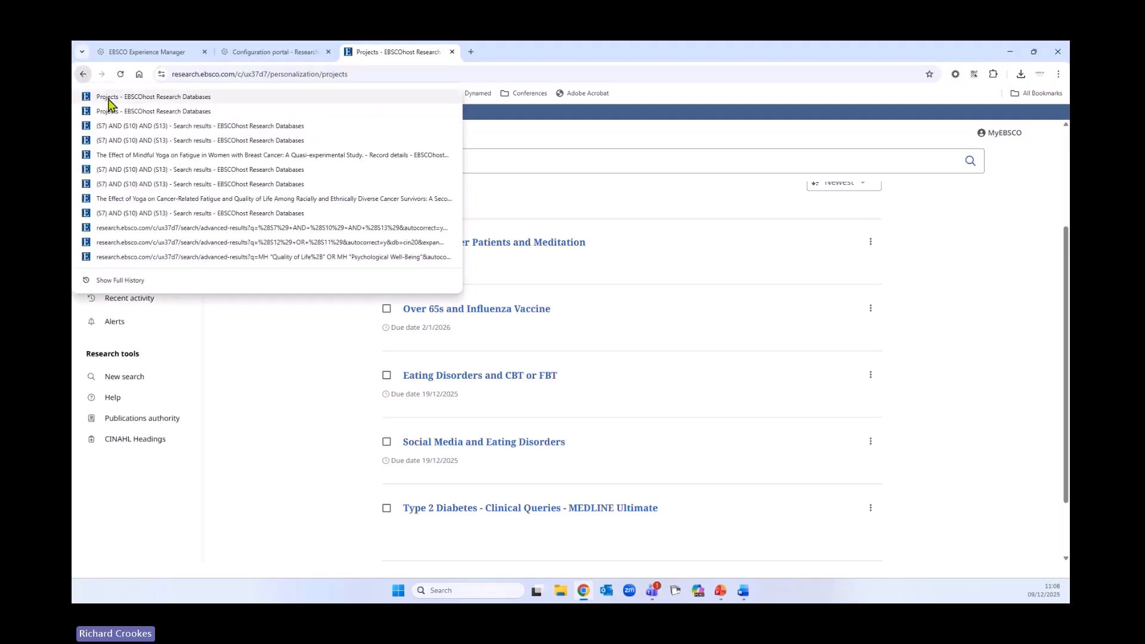
pyautogui.click(123, 128)
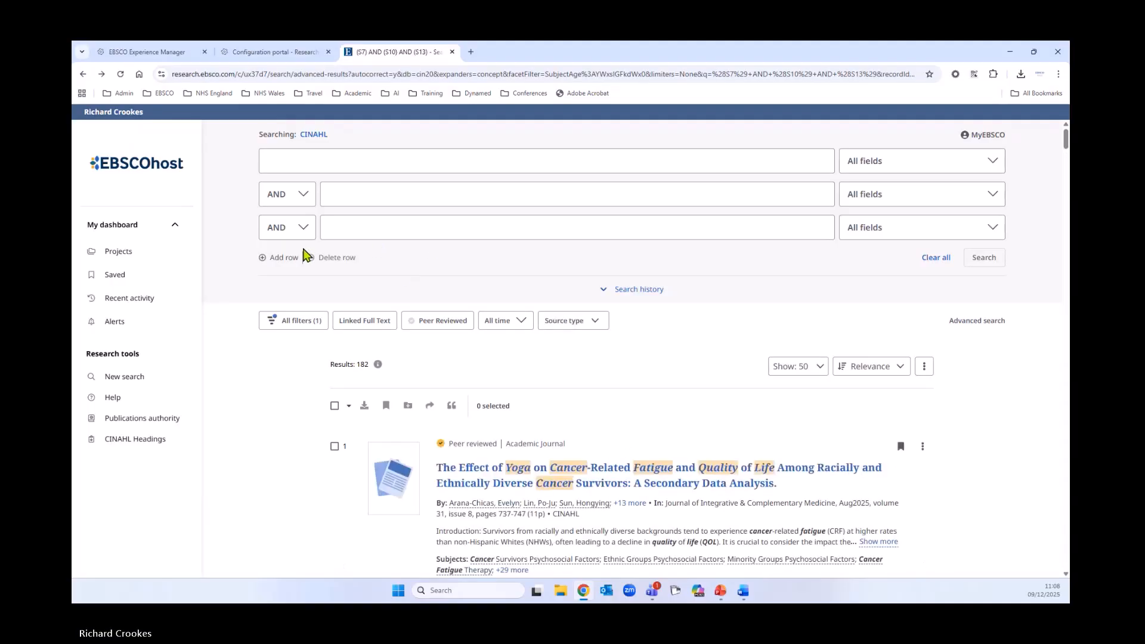
pyautogui.scroll(-5, 704, 337)
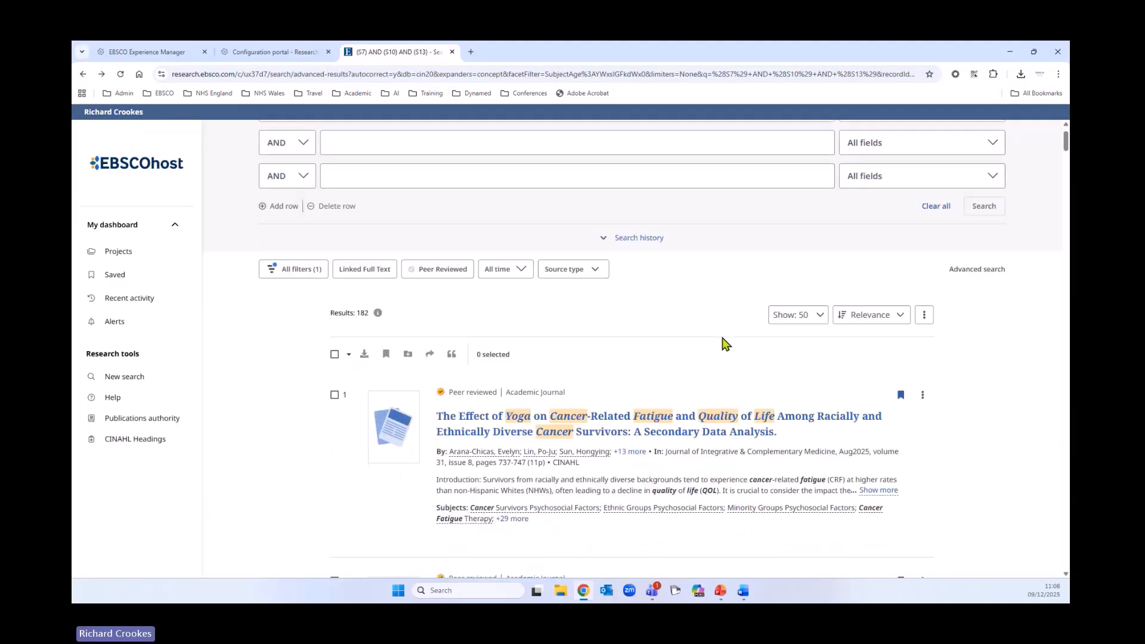
pyautogui.scroll(-4, 656, 339)
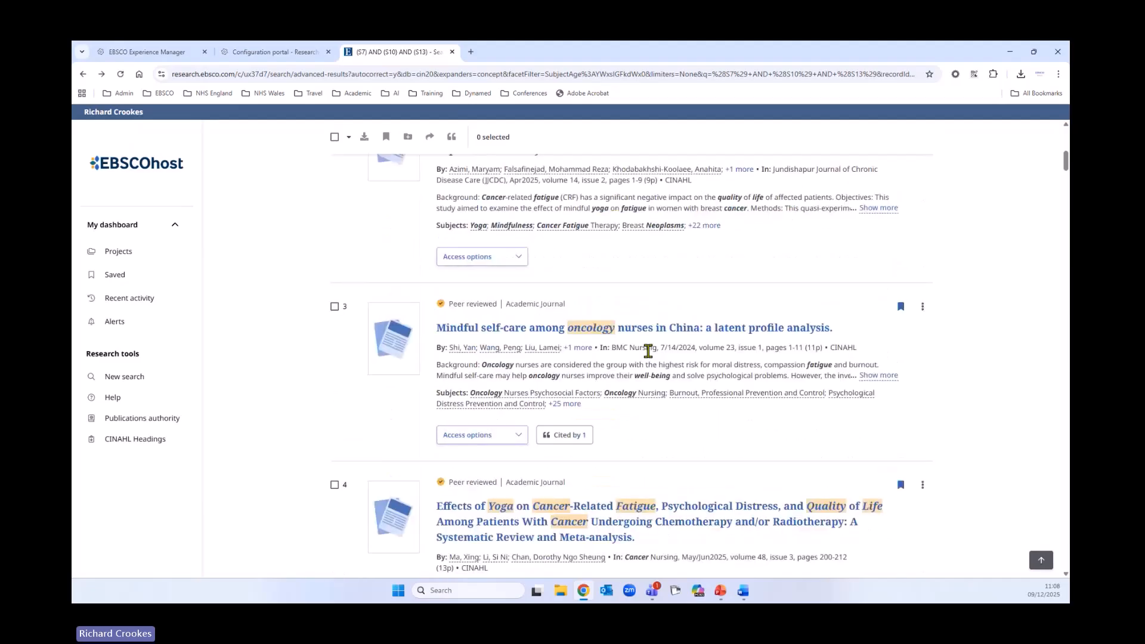
pyautogui.scroll(10, 647, 346)
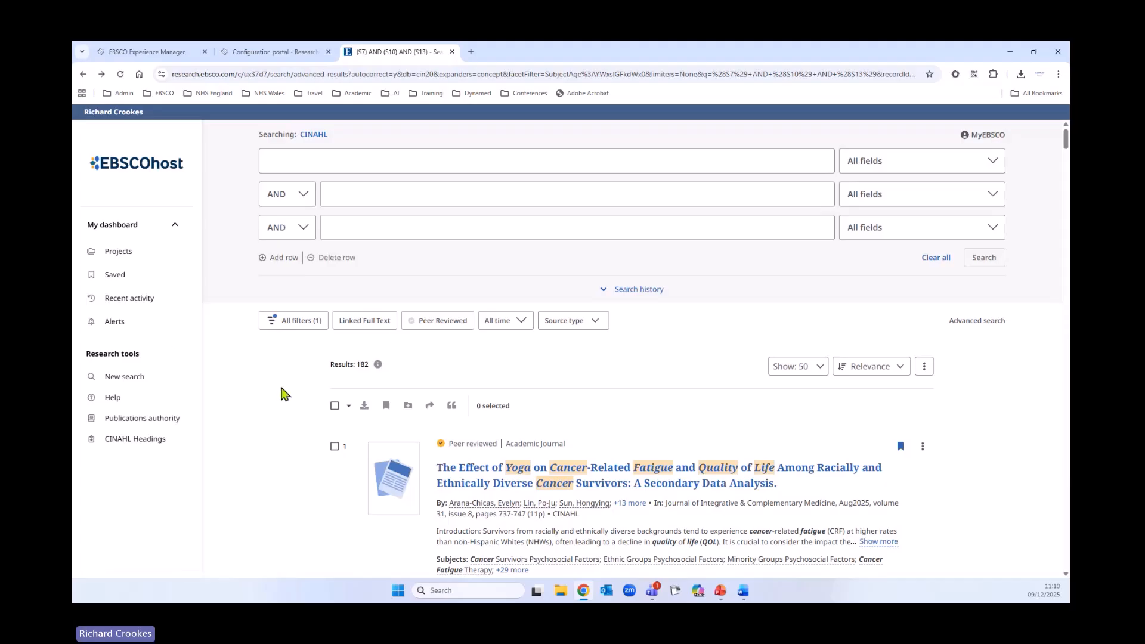
# Expand the search history and sort the searches by ID in ascending order, starting from S1.
pyautogui.click(629, 290)
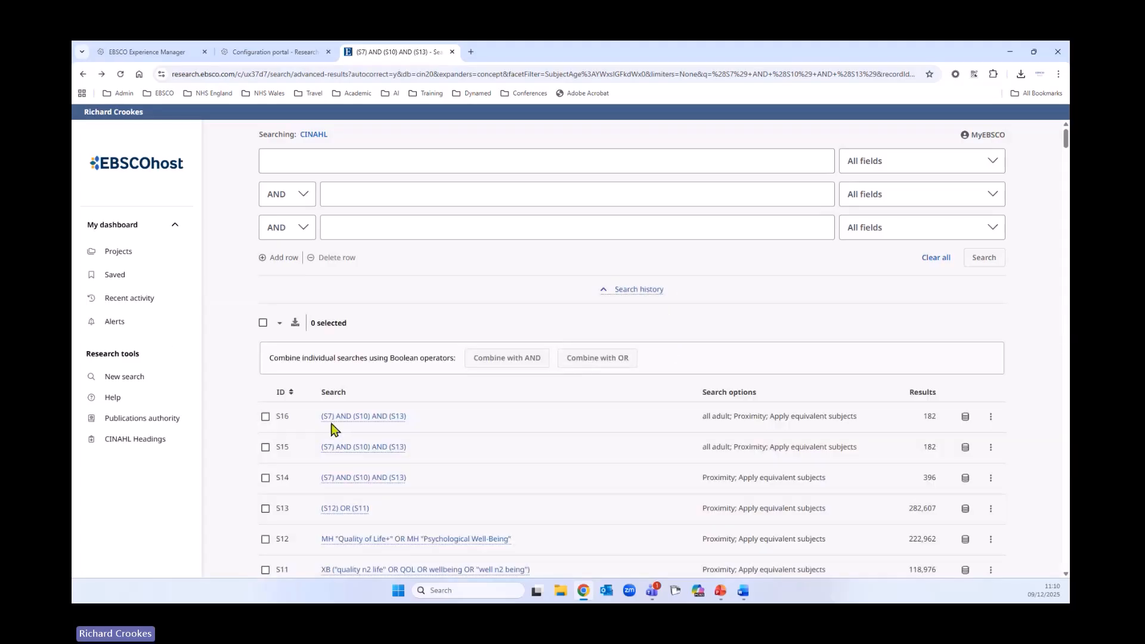
pyautogui.click(279, 394)
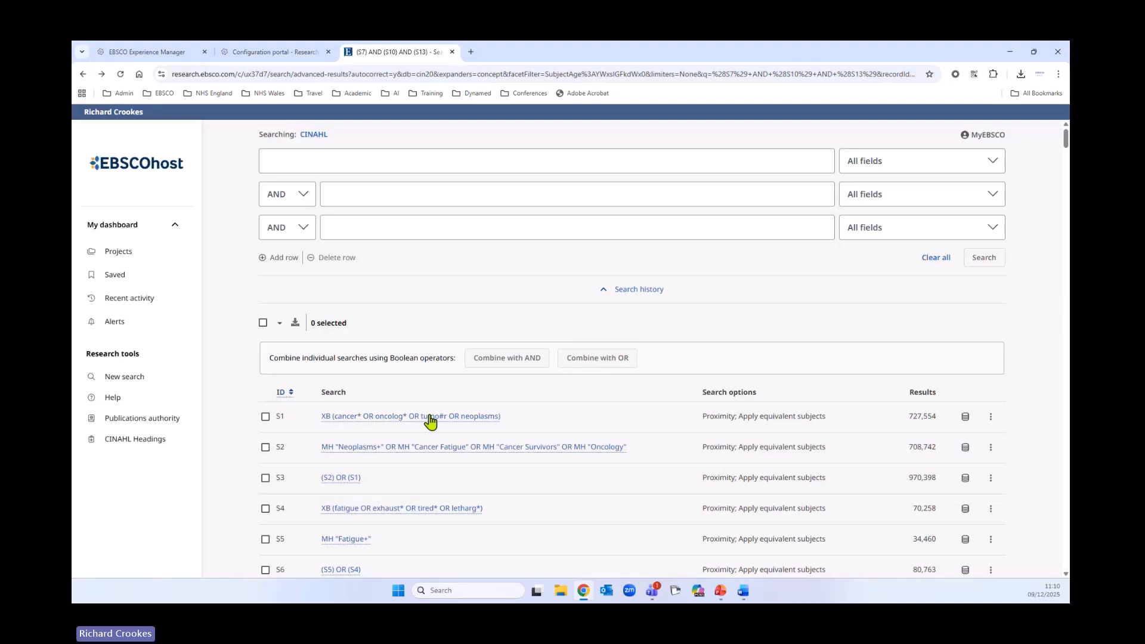
pyautogui.scroll(-3, 427, 414)
pyautogui.scroll(-1, 426, 413)
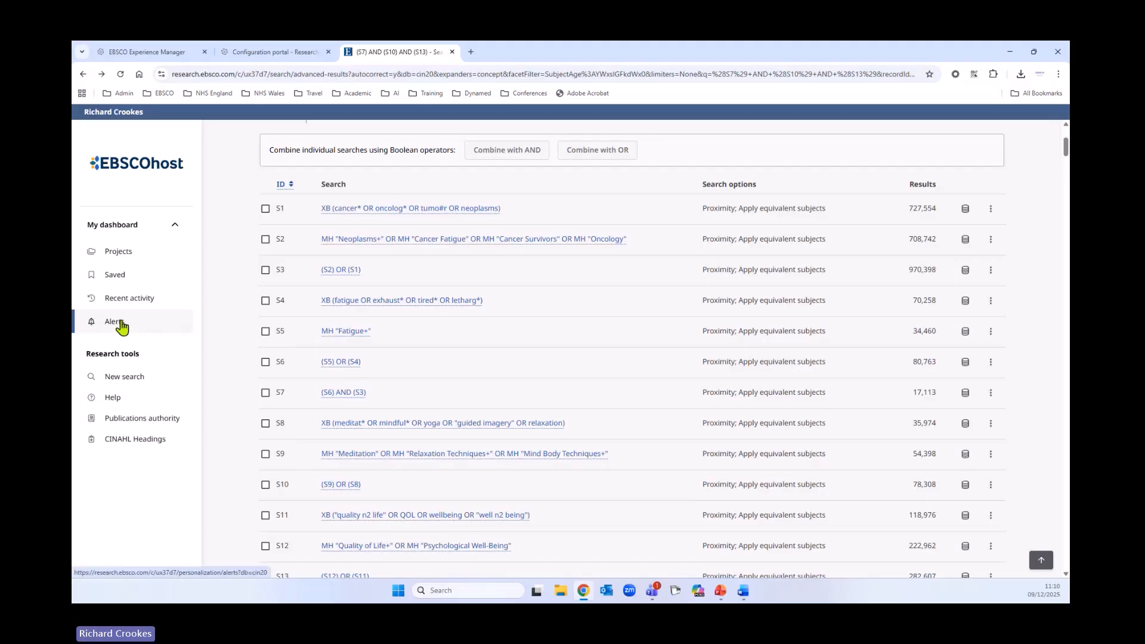
# Start creating an alert for the current search and name it Adults Cancer Patients and Meditation.
pyautogui.scroll(-8, 550, 363)
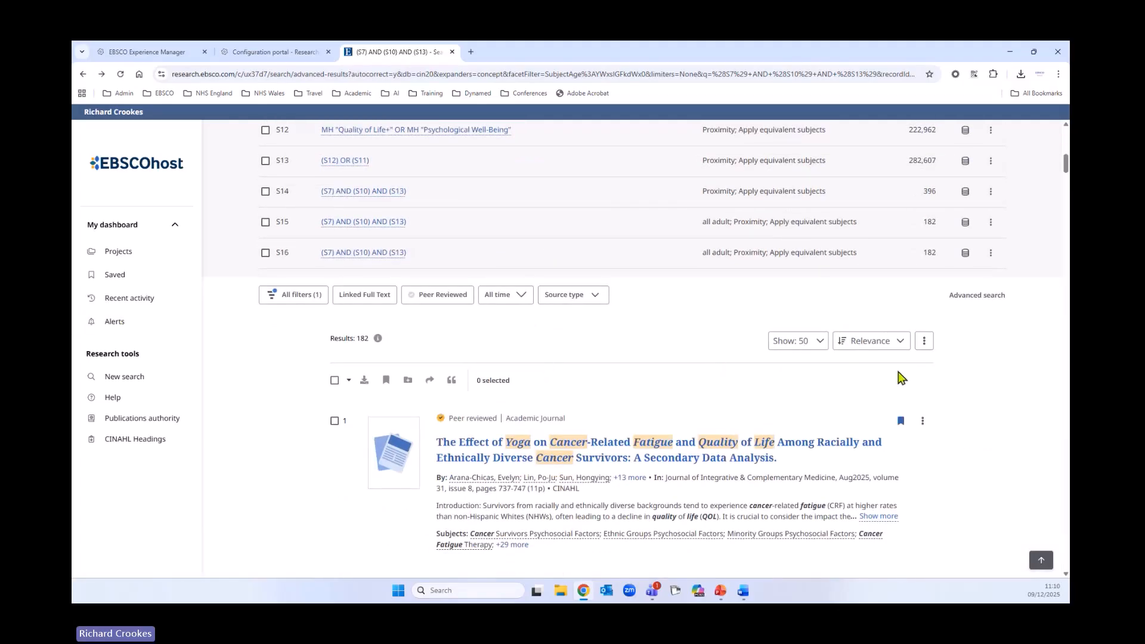
pyautogui.click(926, 345)
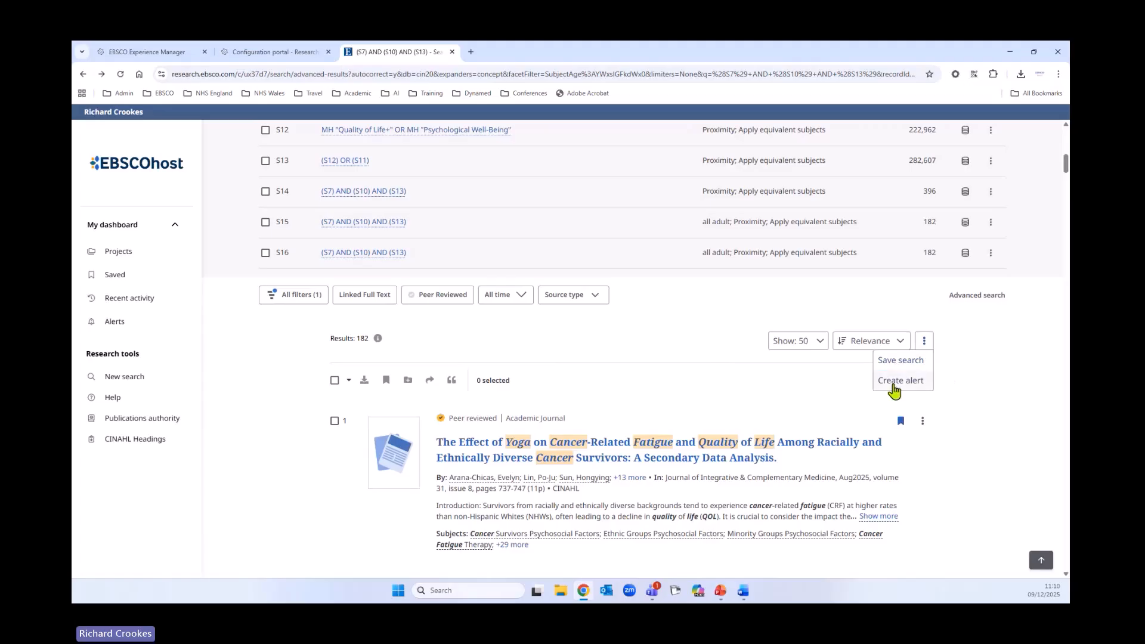
pyautogui.click(901, 382)
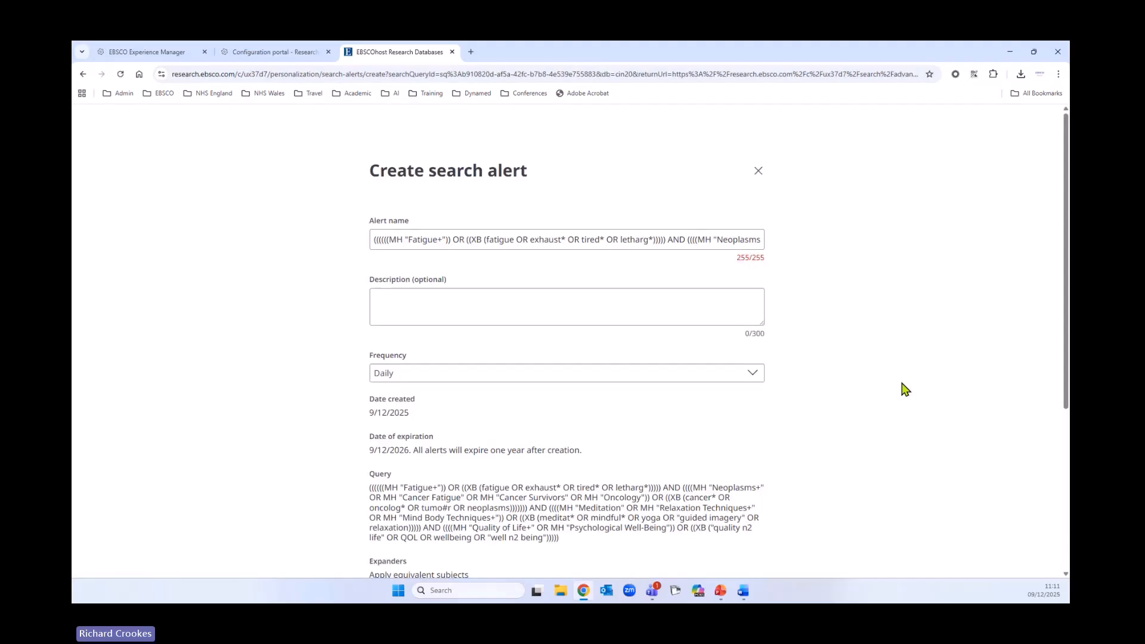
pyautogui.doubleClick(555, 236)
pyautogui.tripleClick(555, 237)
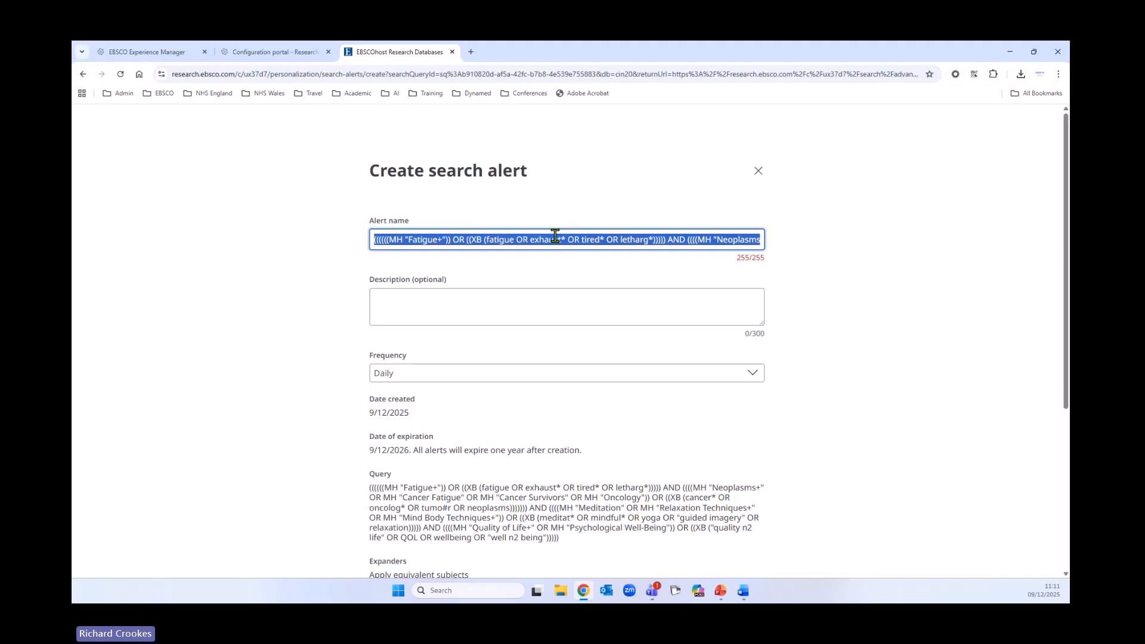
pyautogui.press('BackSpace')
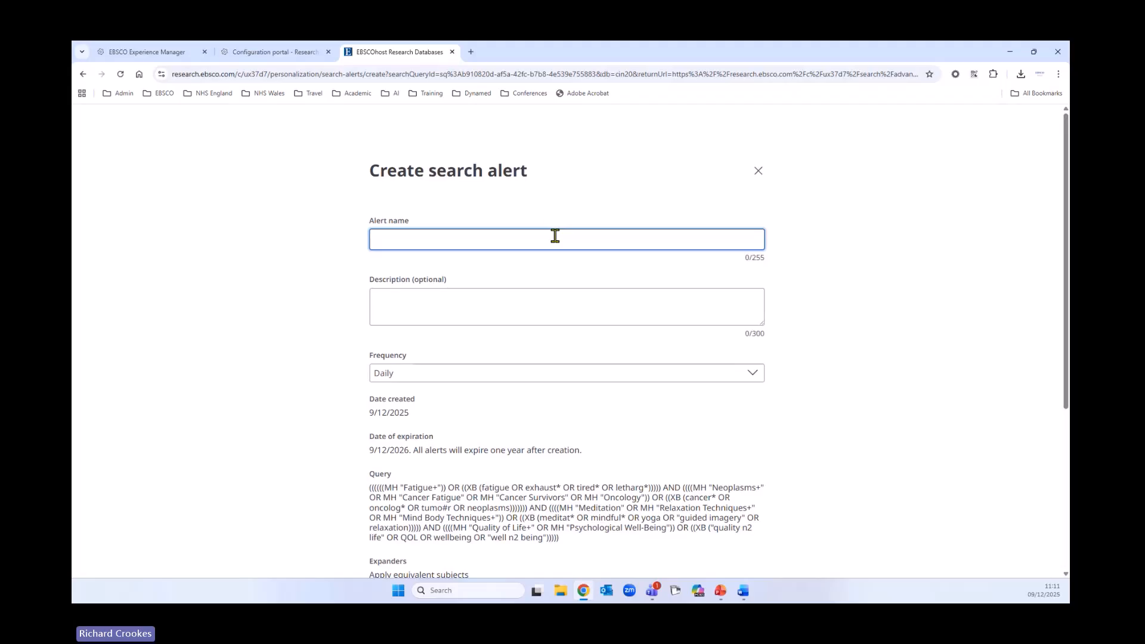
pyautogui.write('Adults Cancer Patients amd F')
pyautogui.press('BackSpace')
pyautogui.press('BackSpace')
pyautogui.press('BackSpace')
pyautogui.press('BackSpace')
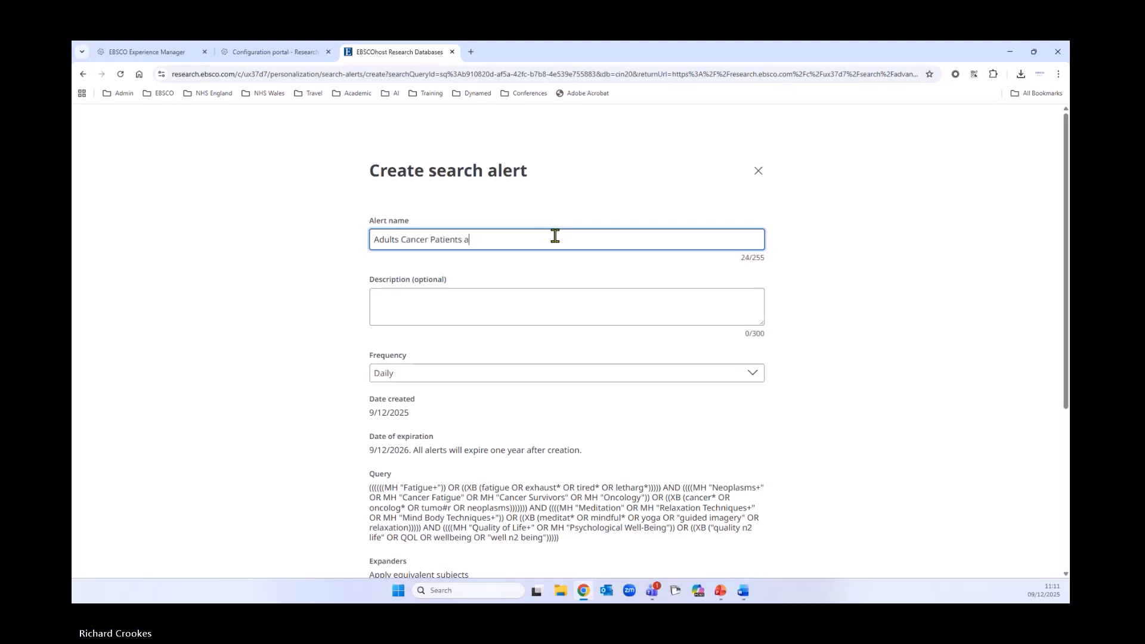
pyautogui.write('nd Meditation')
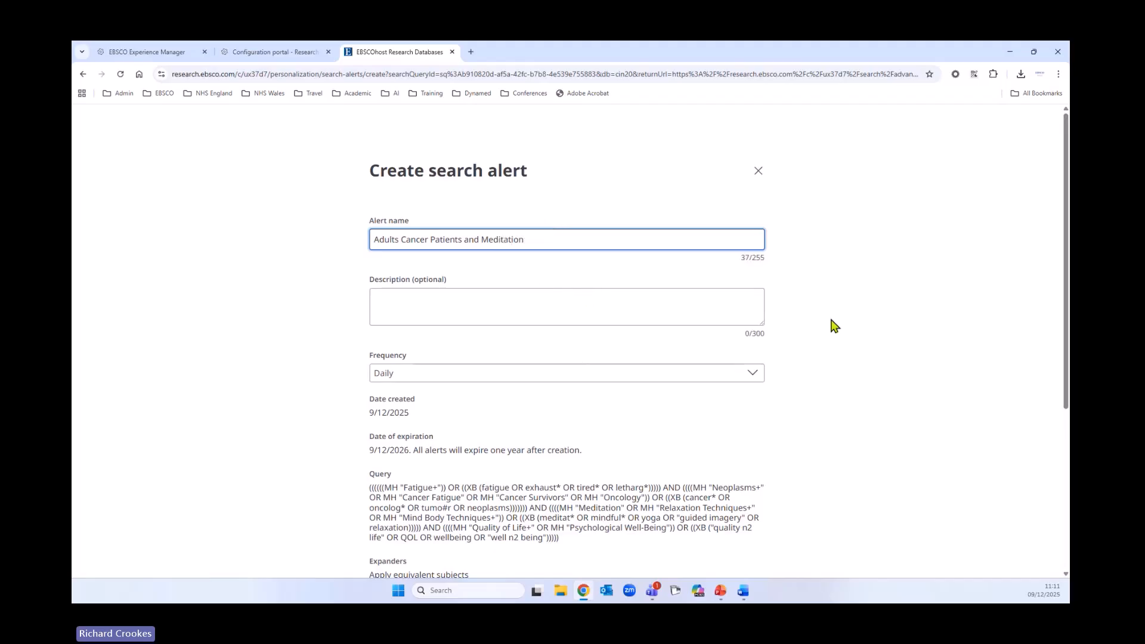
# Set the alert frequency to Weekly, create the search alert, and close the confirmation page.
pyautogui.scroll(-2, 835, 323)
pyautogui.click(512, 269)
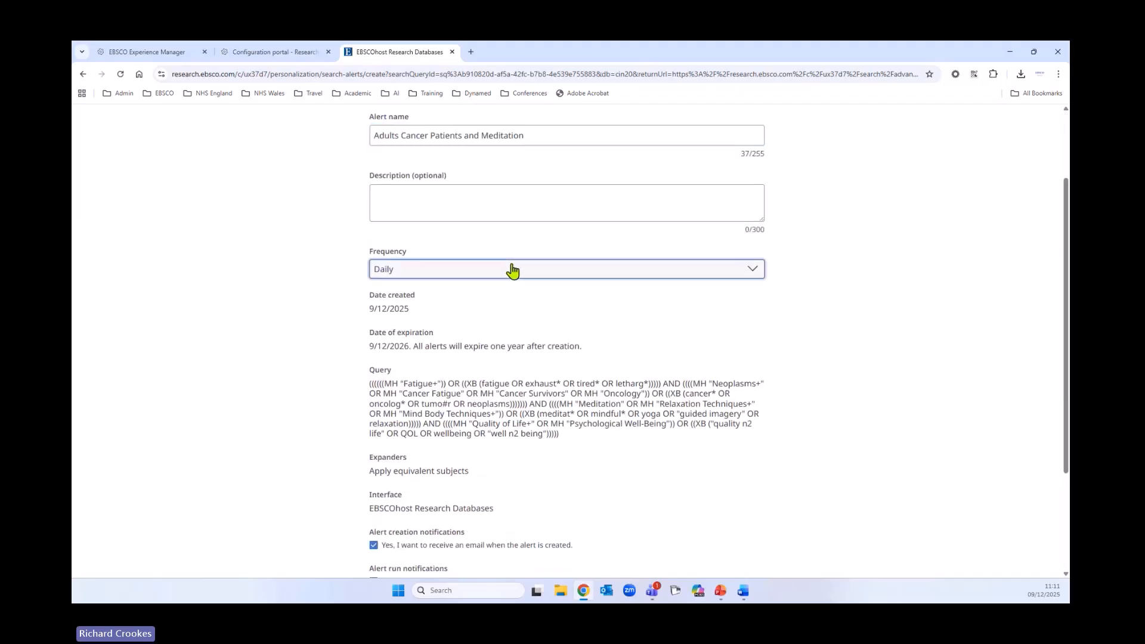
pyautogui.click(425, 310)
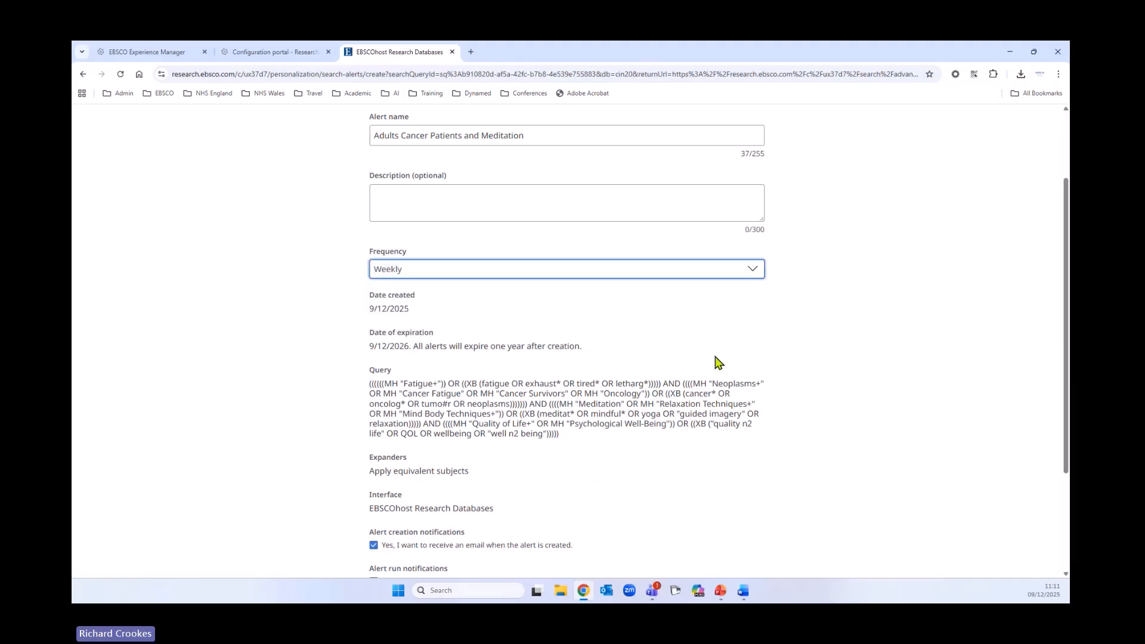
pyautogui.scroll(-1, 841, 340)
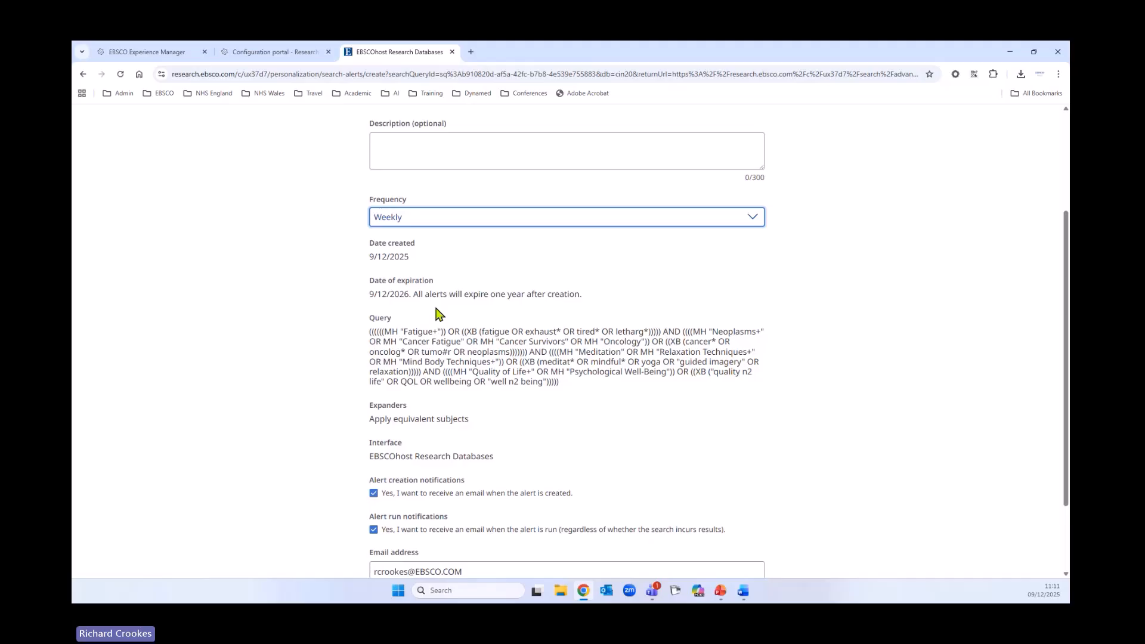
pyautogui.scroll(-2, 307, 365)
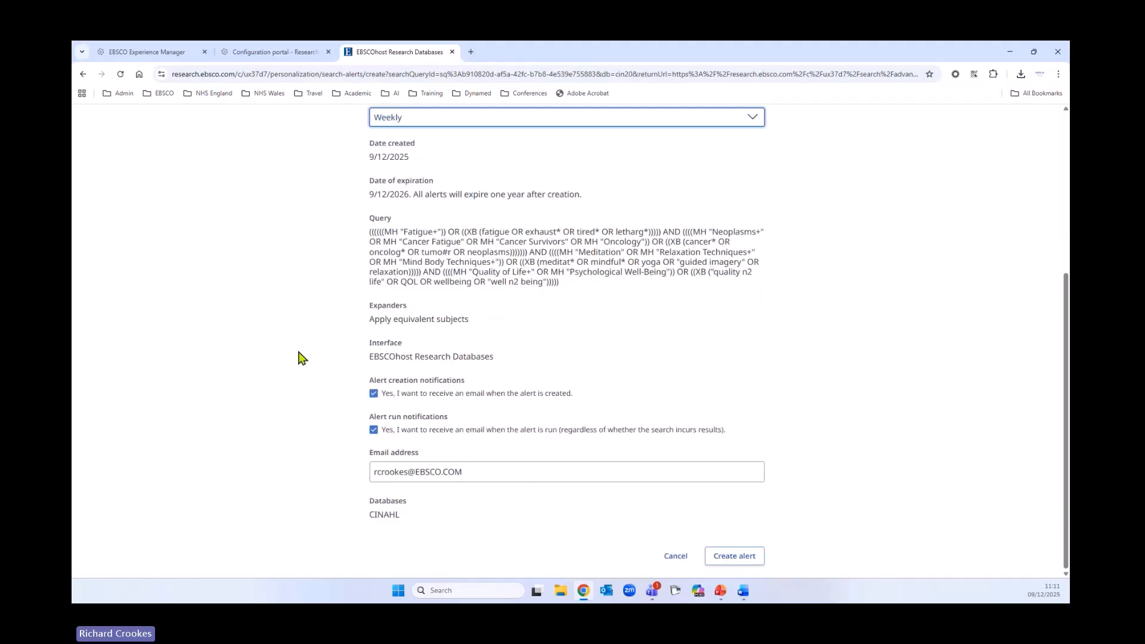
pyautogui.click(721, 558)
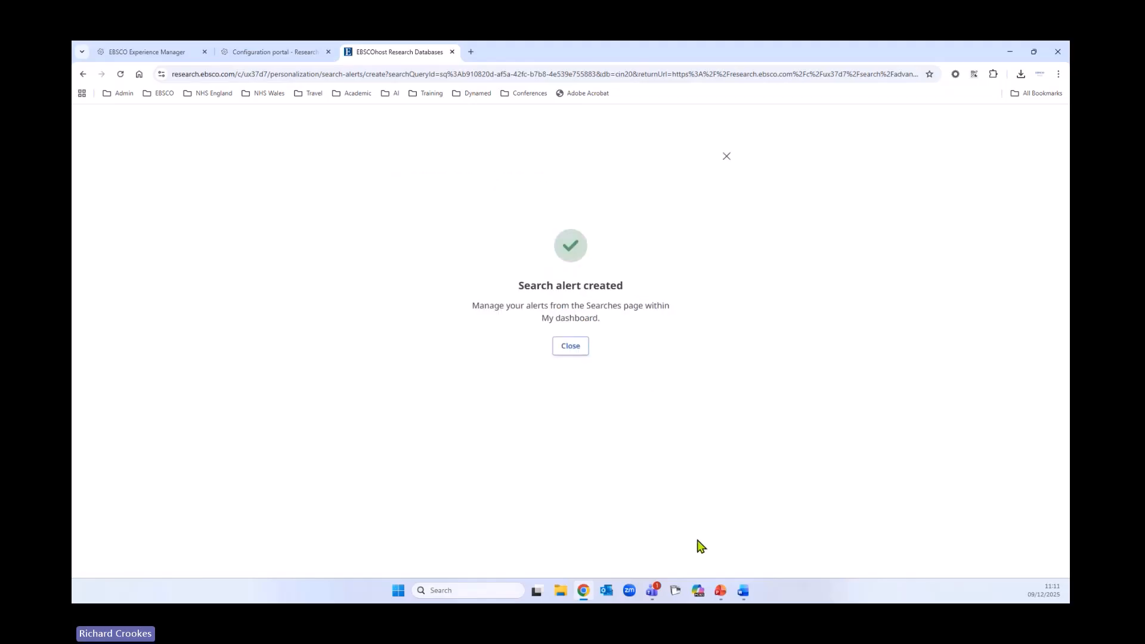
pyautogui.click(571, 347)
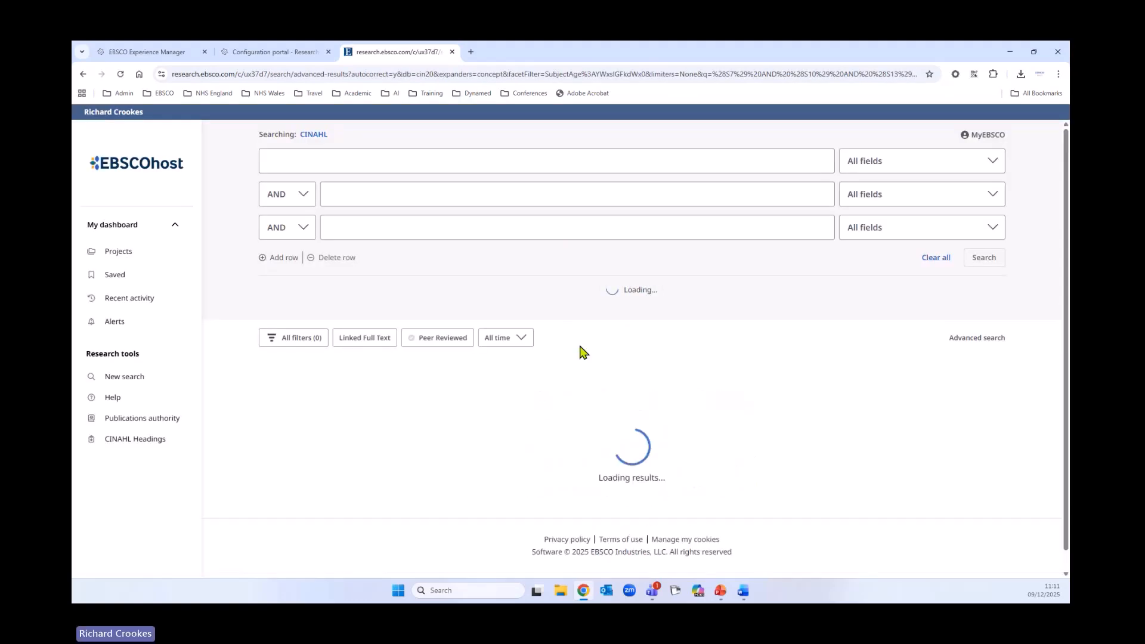
# Open the dashboard's search alerts and check the Adults Cancer Patients and Meditation alert.
pyautogui.click(124, 323)
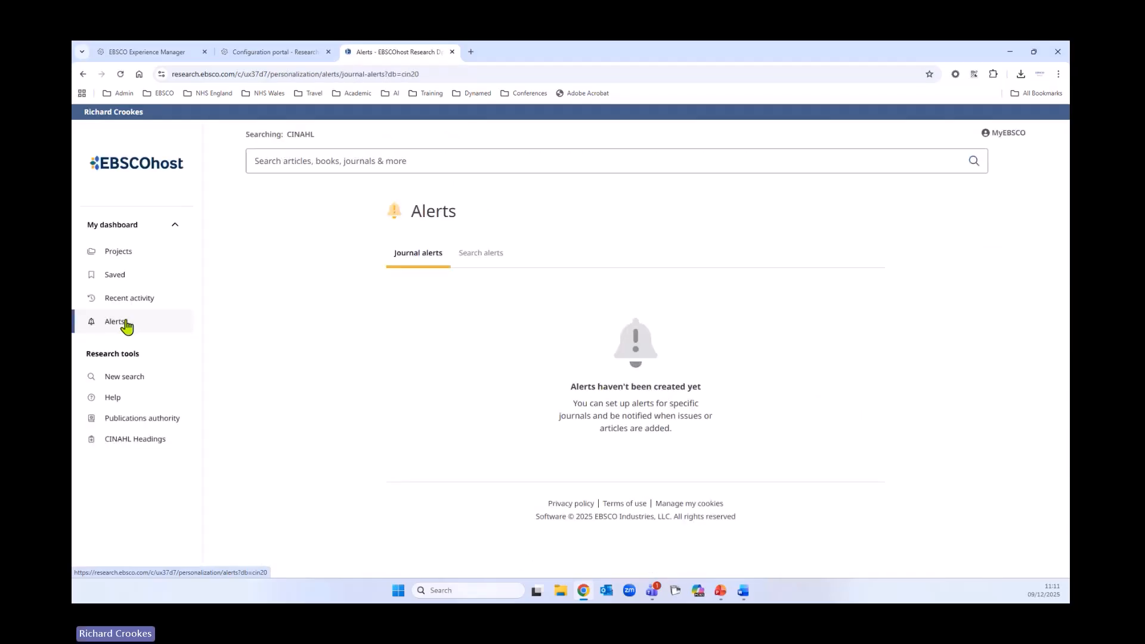
pyautogui.click(493, 255)
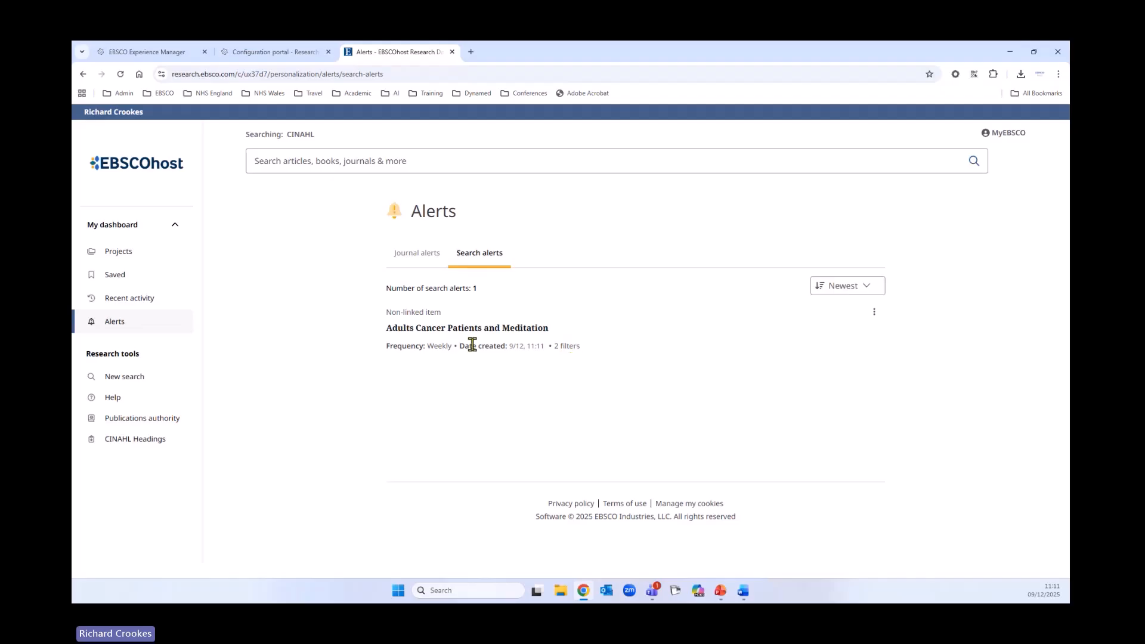
pyautogui.moveTo(389, 329); pyautogui.dragTo(555, 333)
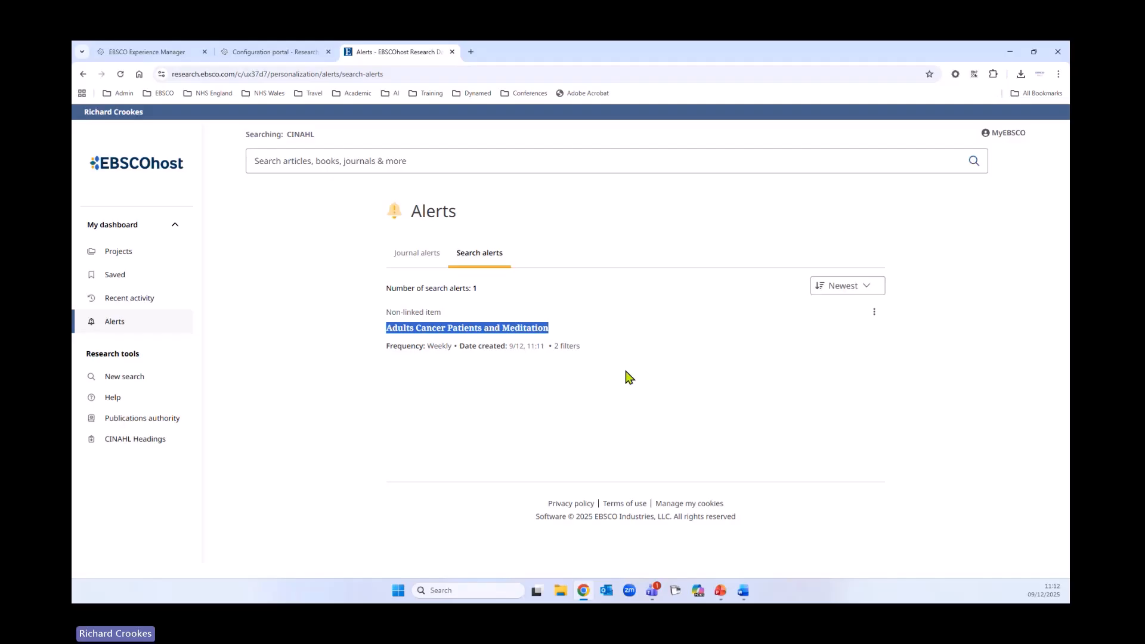
# Open the Adults Cancer Patients and Meditation search alert for editing and set its frequency to Monthly.
pyautogui.click(874, 312)
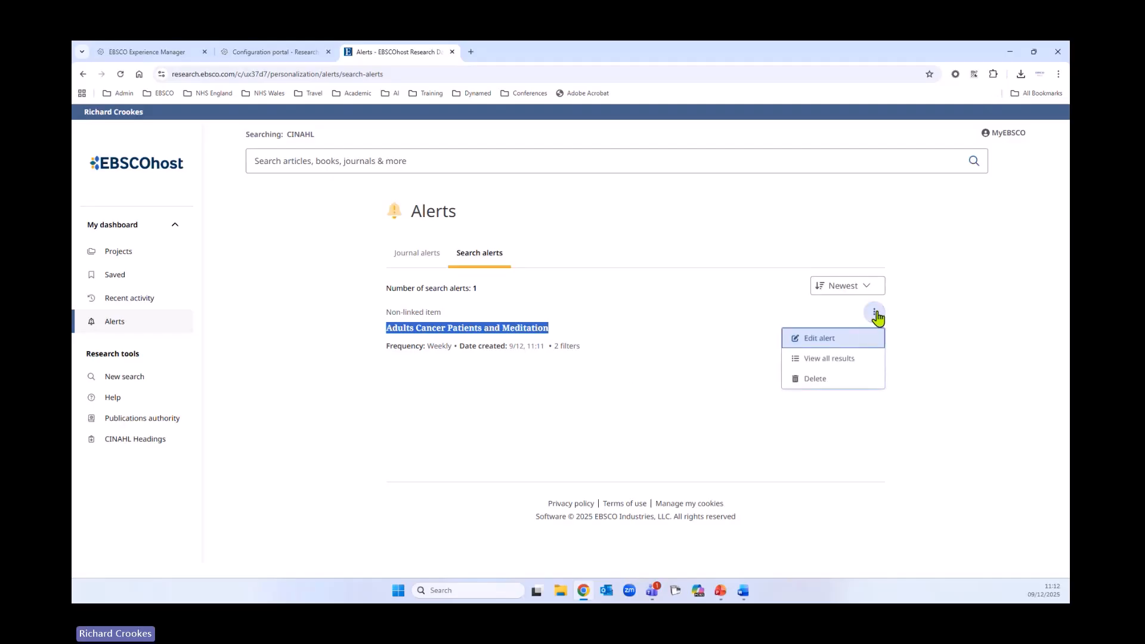
pyautogui.click(838, 339)
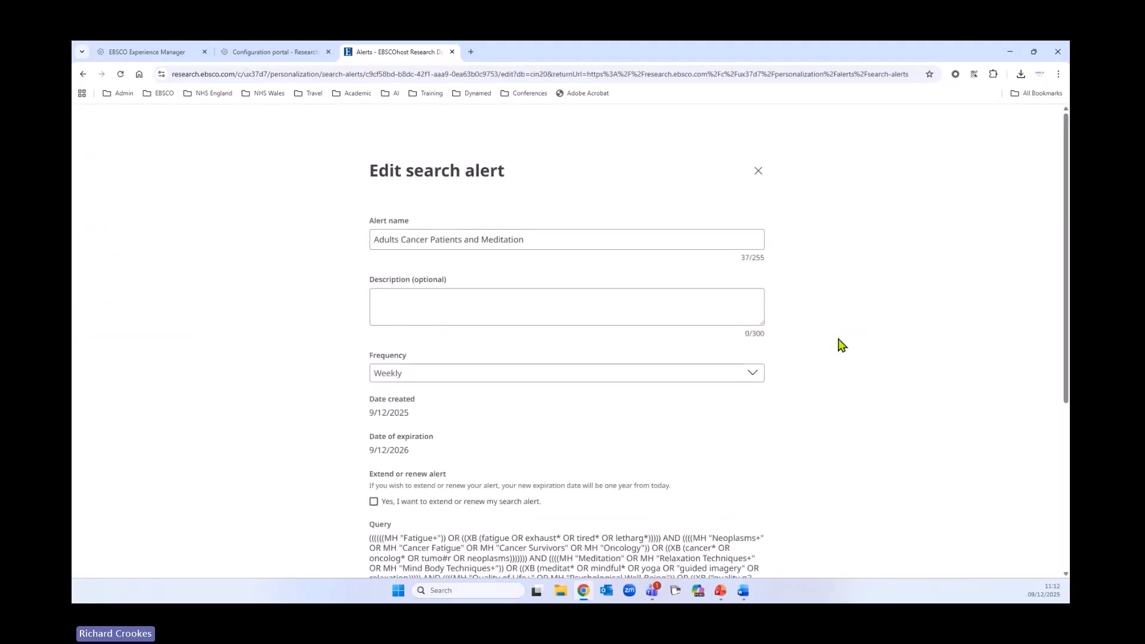
pyautogui.click(469, 380)
pyautogui.click(436, 435)
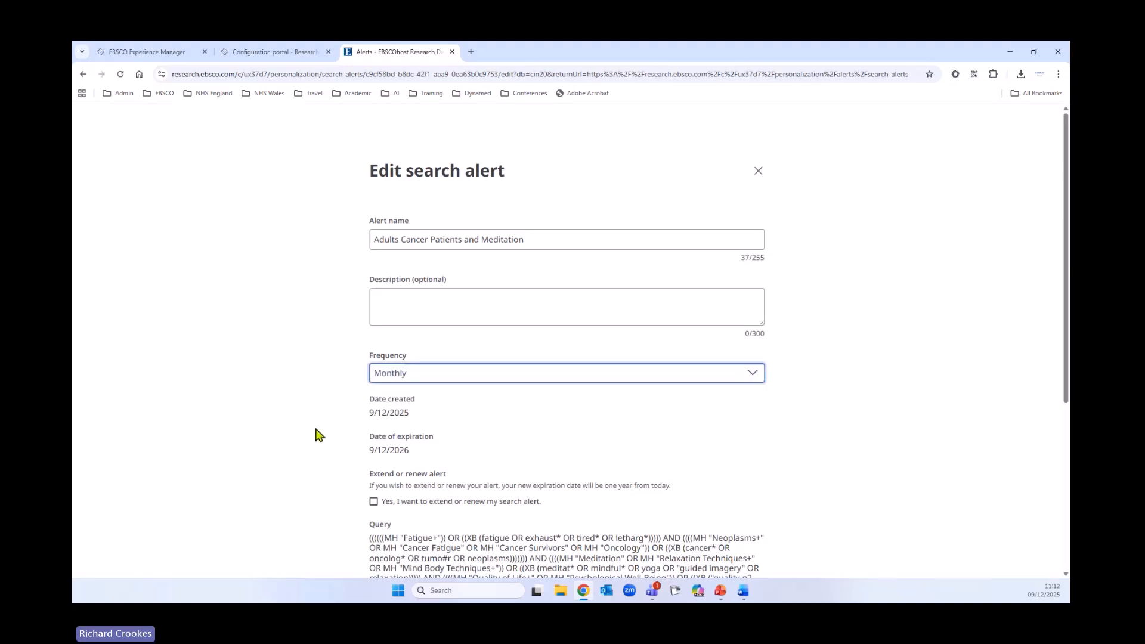
# Choose to extend or renew the search alert, save the changes, and close the confirmation page.
pyautogui.scroll(-2, 292, 400)
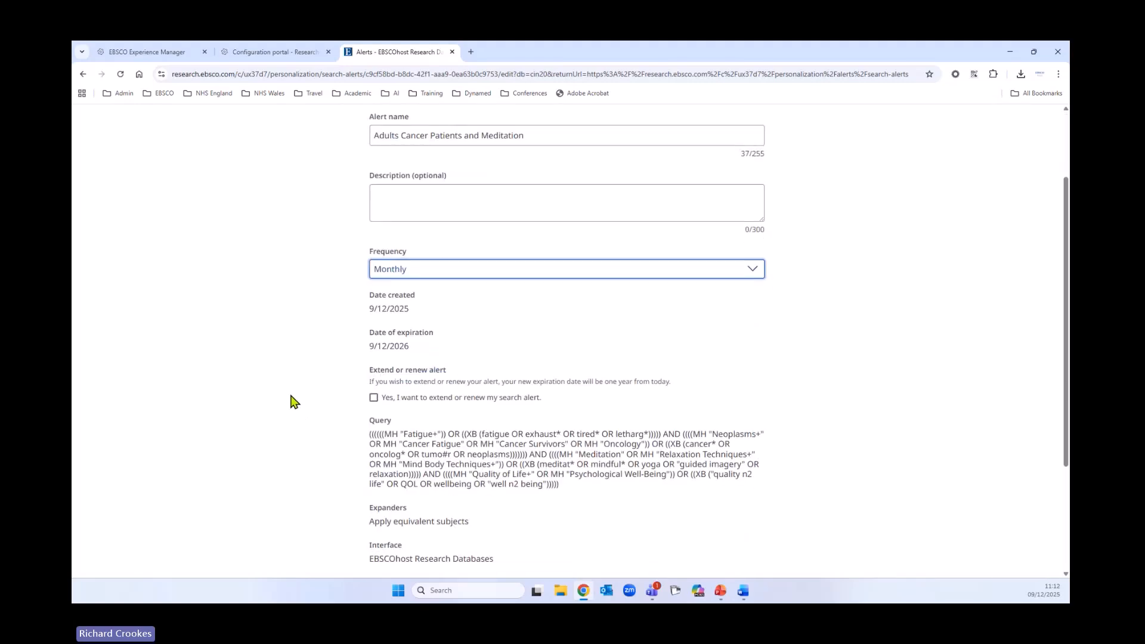
pyautogui.scroll(-1, 290, 400)
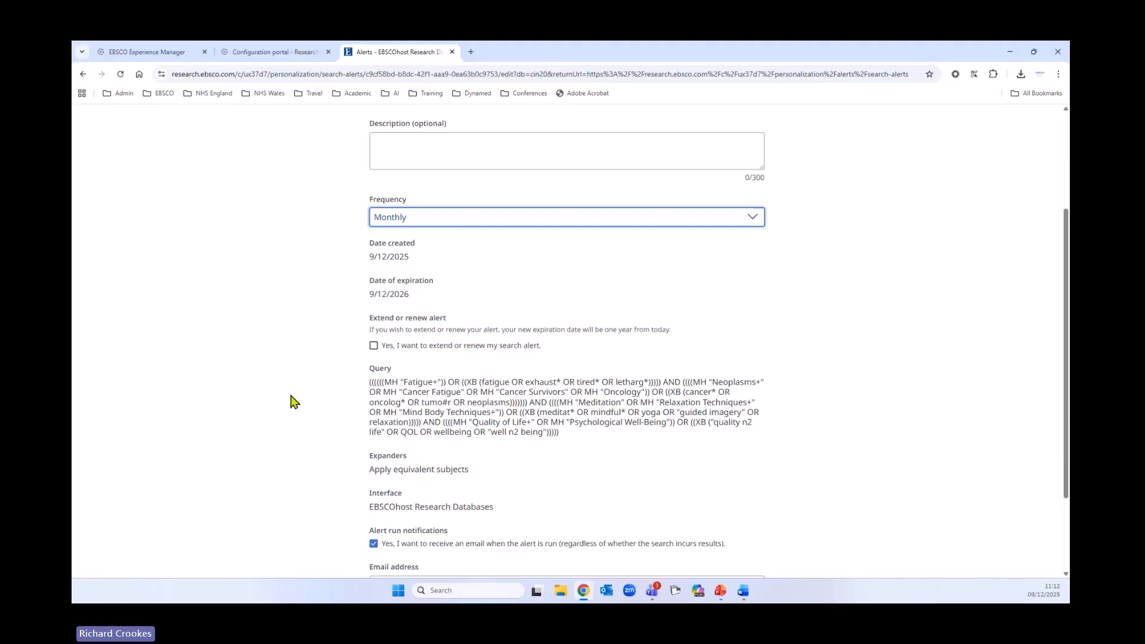
pyautogui.click(373, 346)
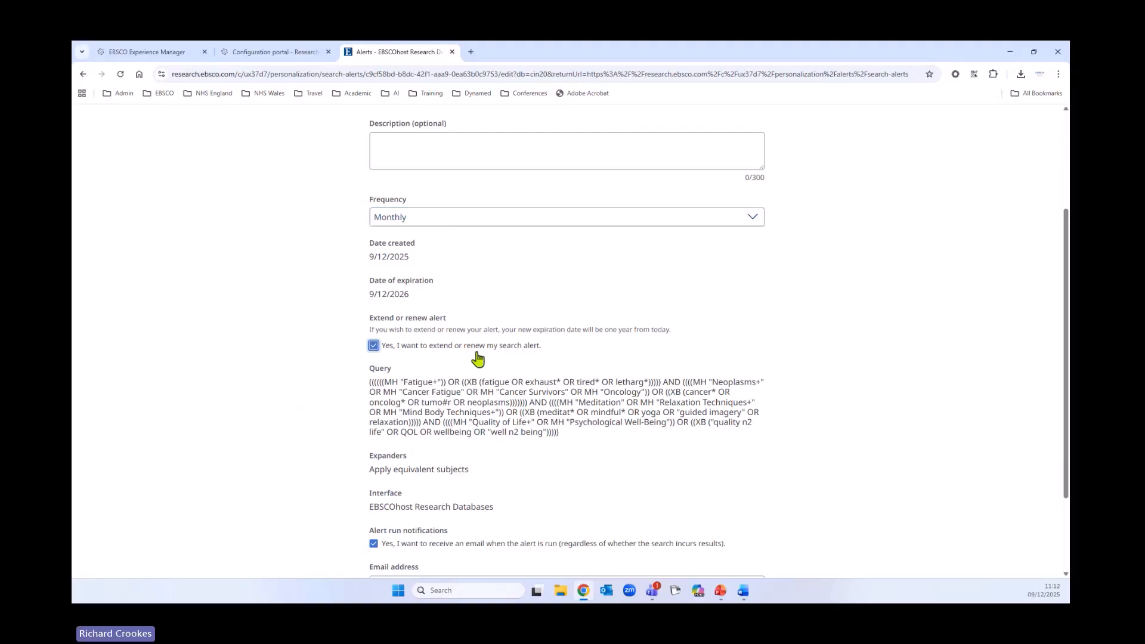
pyautogui.scroll(-2, 277, 401)
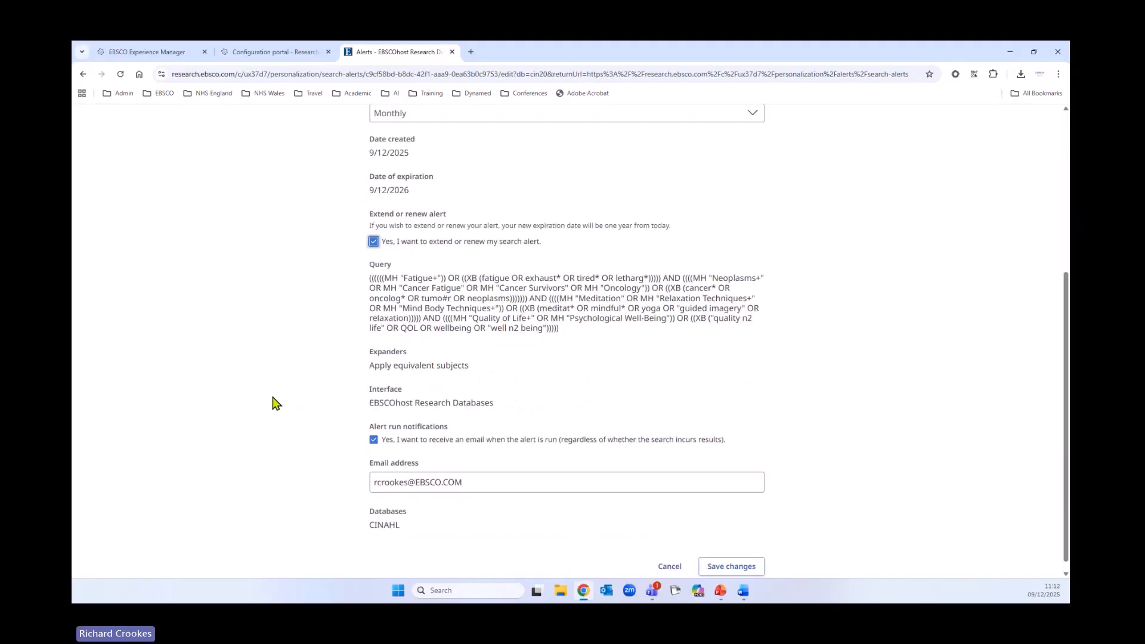
pyautogui.click(734, 569)
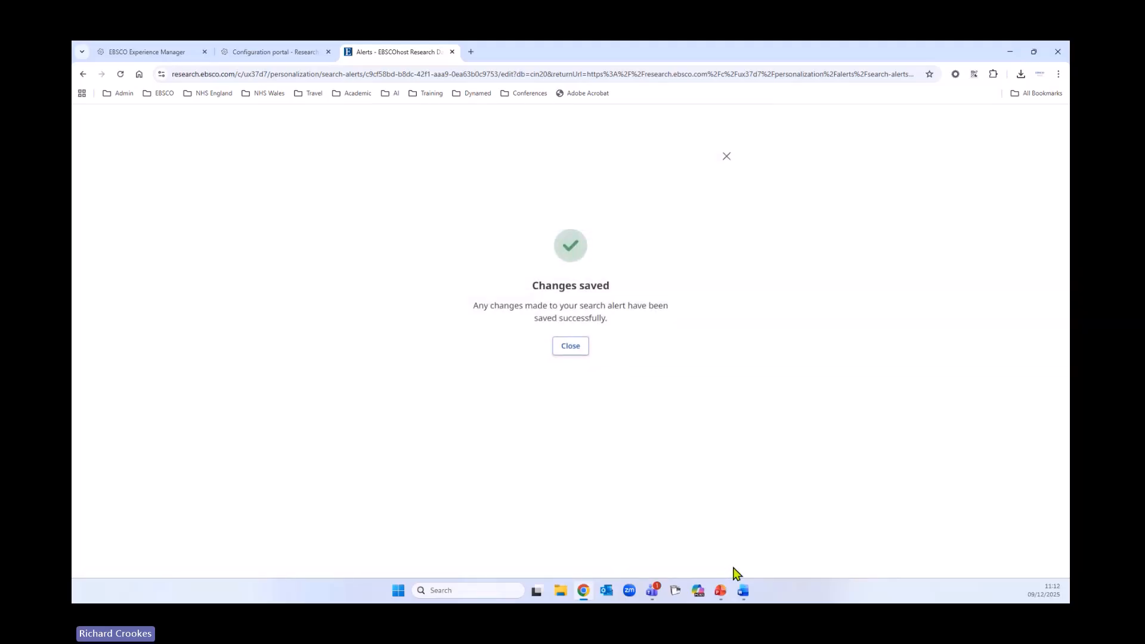
pyautogui.click(572, 348)
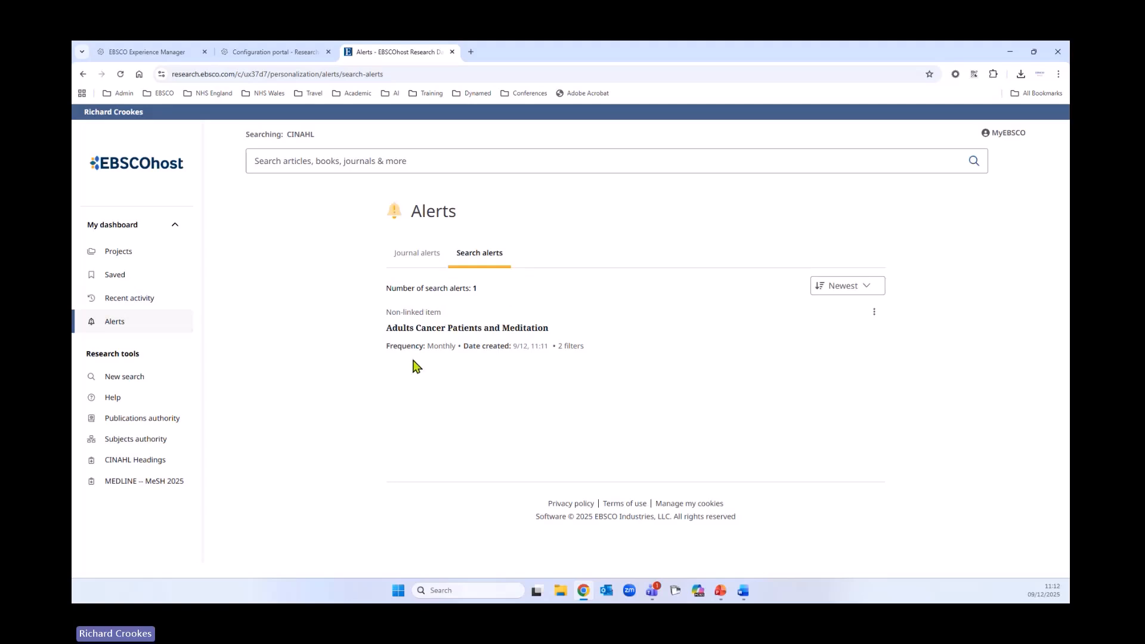
# Delete the Adults Cancer Patients and Meditation search alert and confirm the deletion.
pyautogui.click(875, 312)
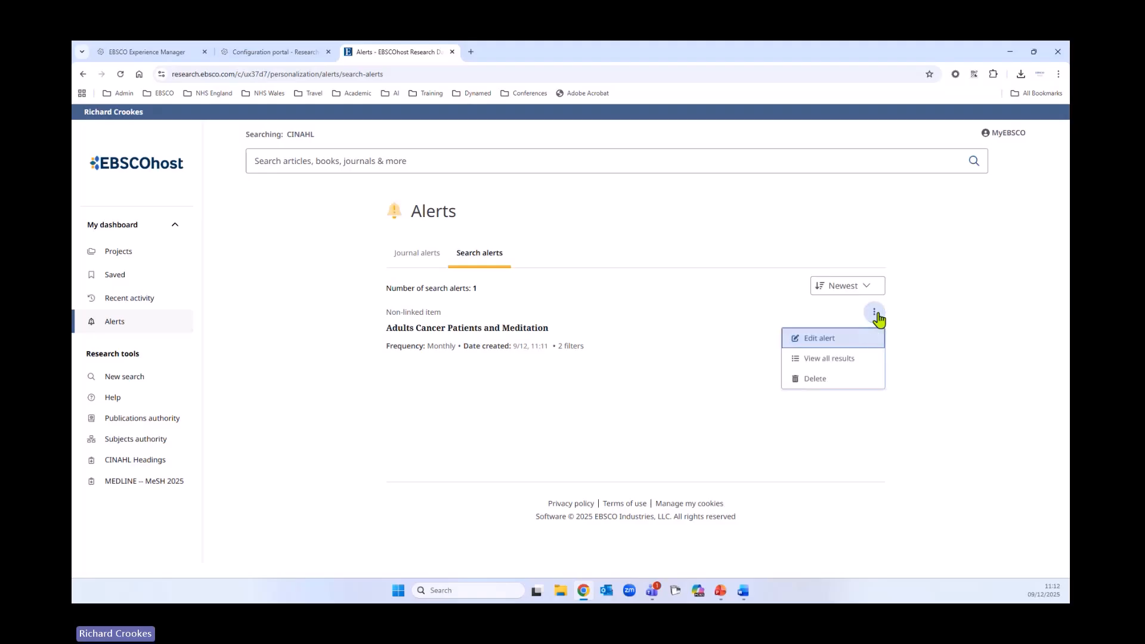
pyautogui.click(819, 379)
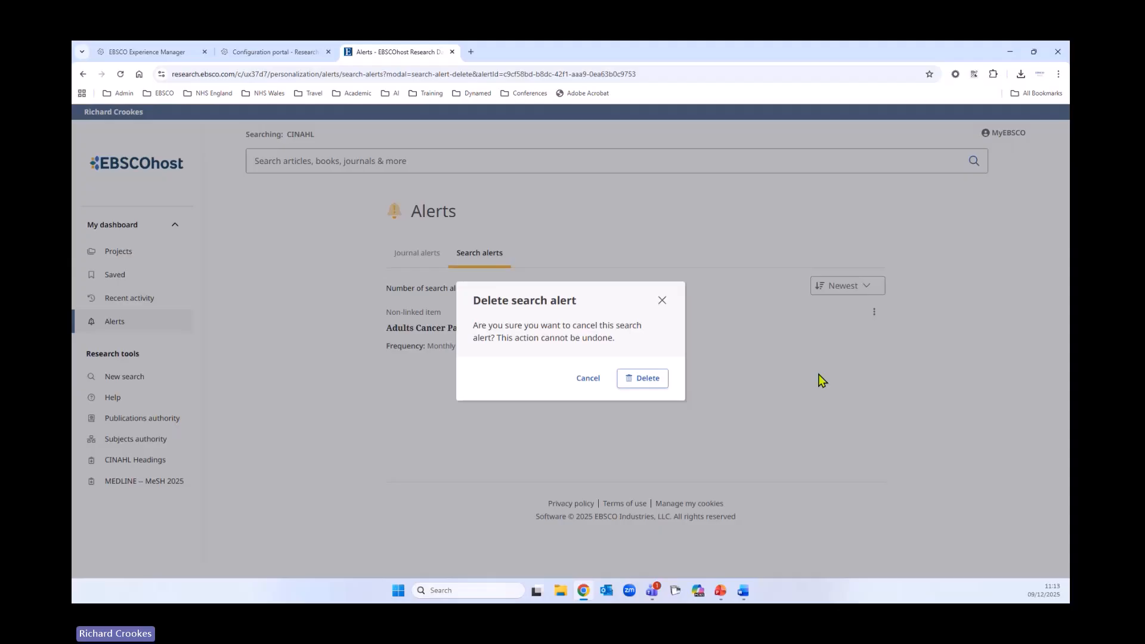
pyautogui.click(647, 385)
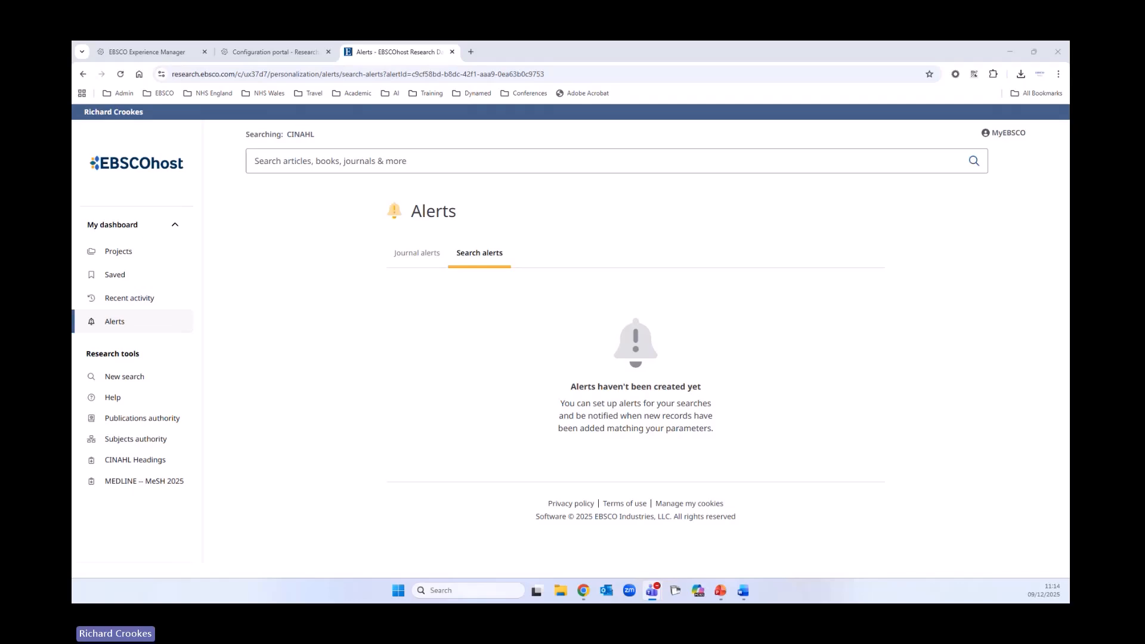
# Open a new advanced search in CINAHL.
pyautogui.click(126, 377)
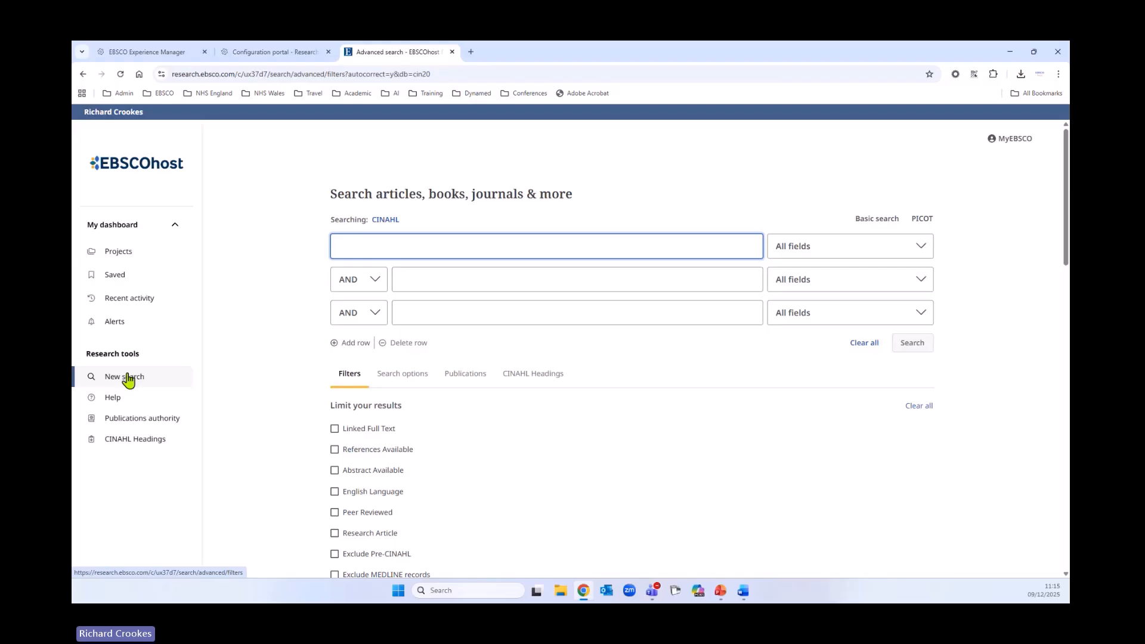